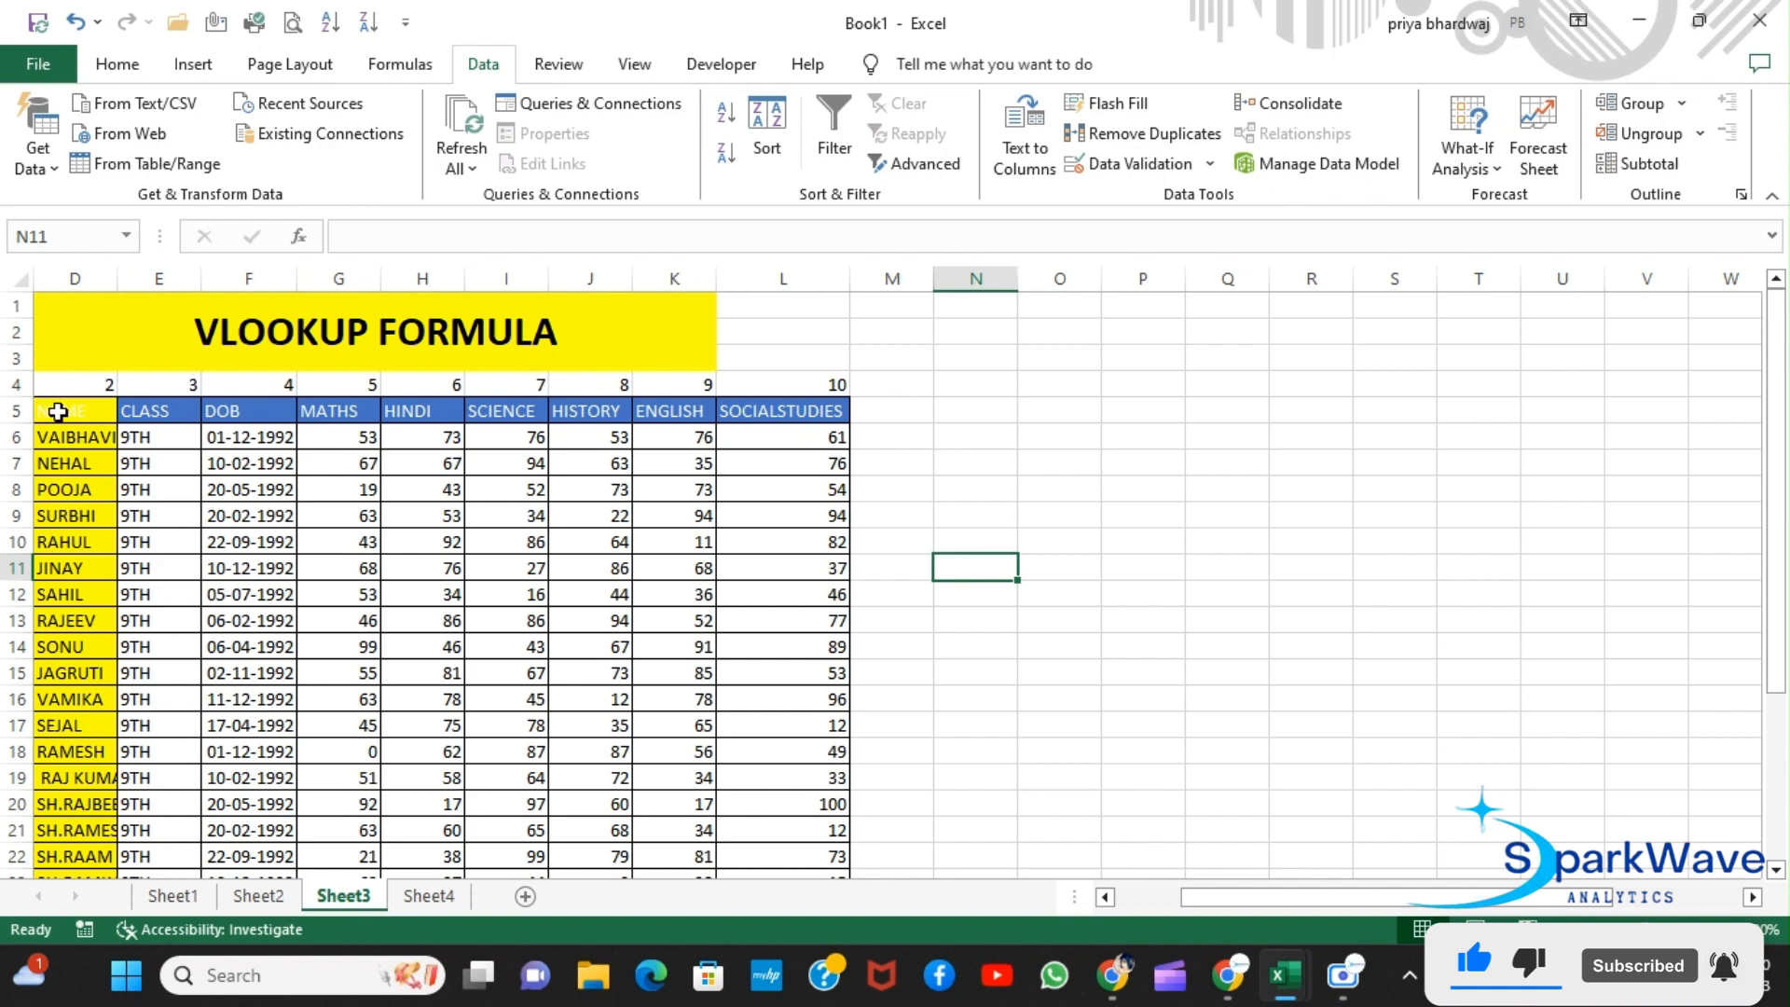
Step: Copy the table's header row C5:L5, from ID to SOCIALSTUDIES, and paste it starting at cell M5
left_click_drag(58, 411, 804, 422)
scroll(897, 441, "left", 3)
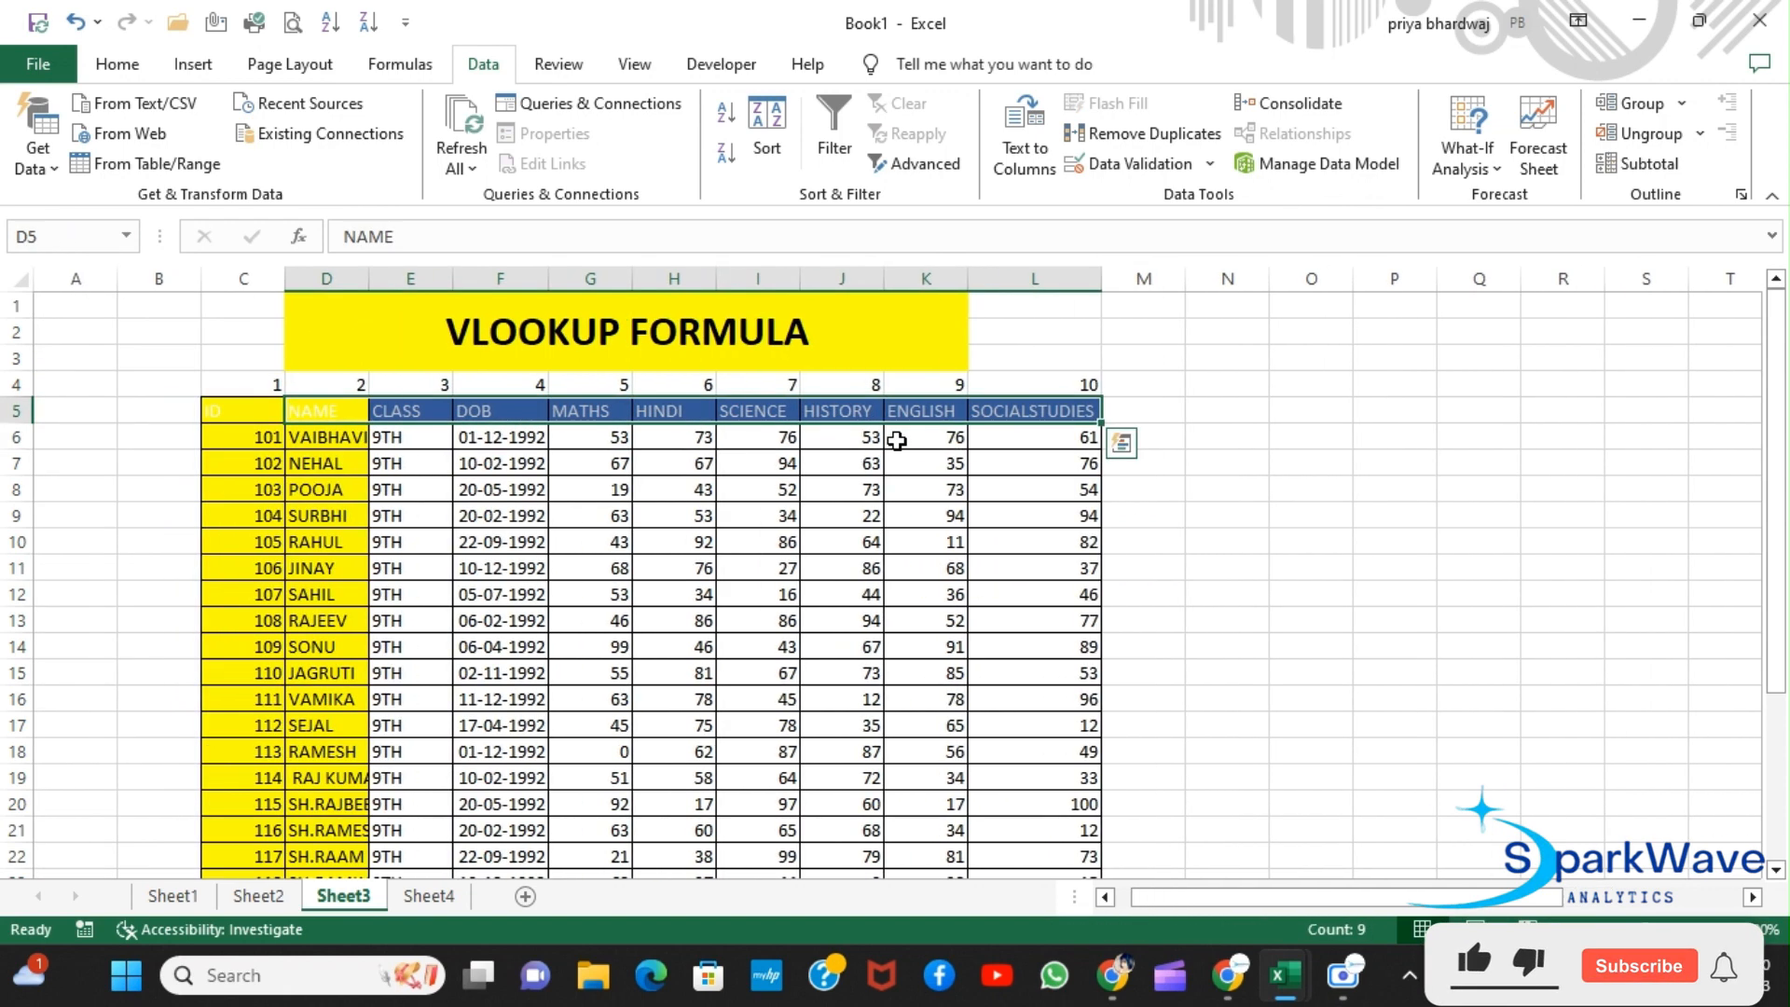
left_click_drag(214, 410, 1052, 411)
key("ctrl+c")
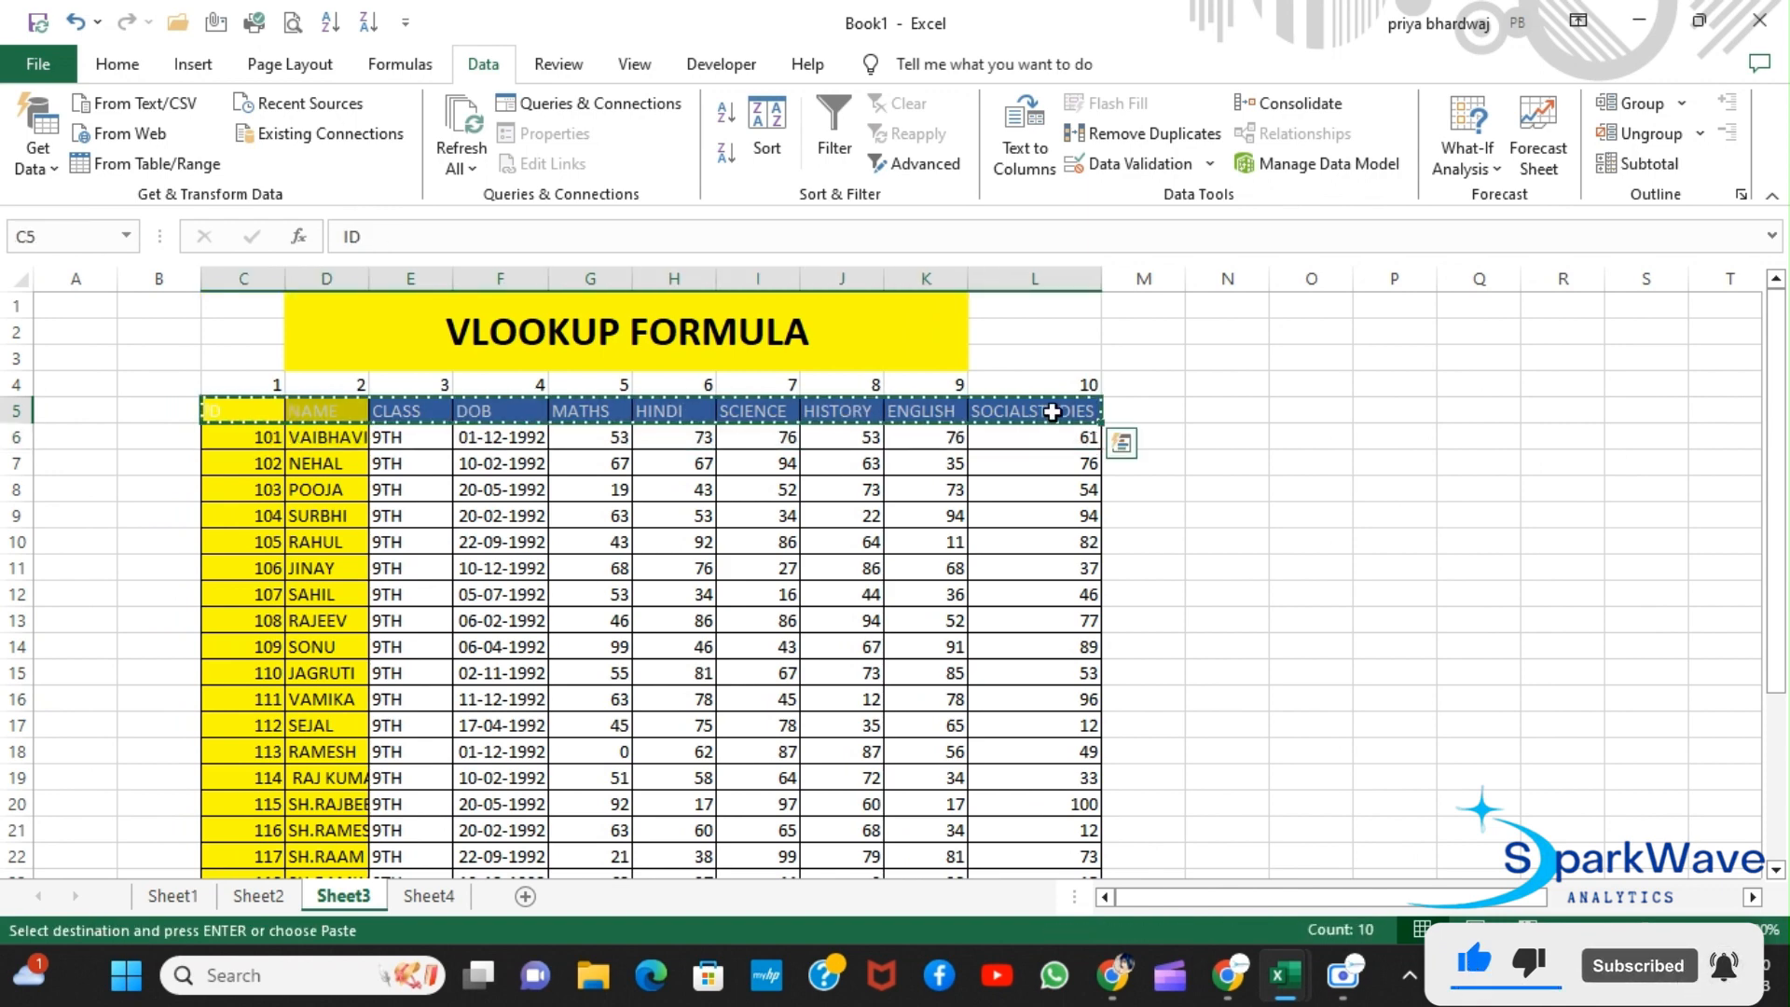
left_click(1163, 412)
key("ctrl+v")
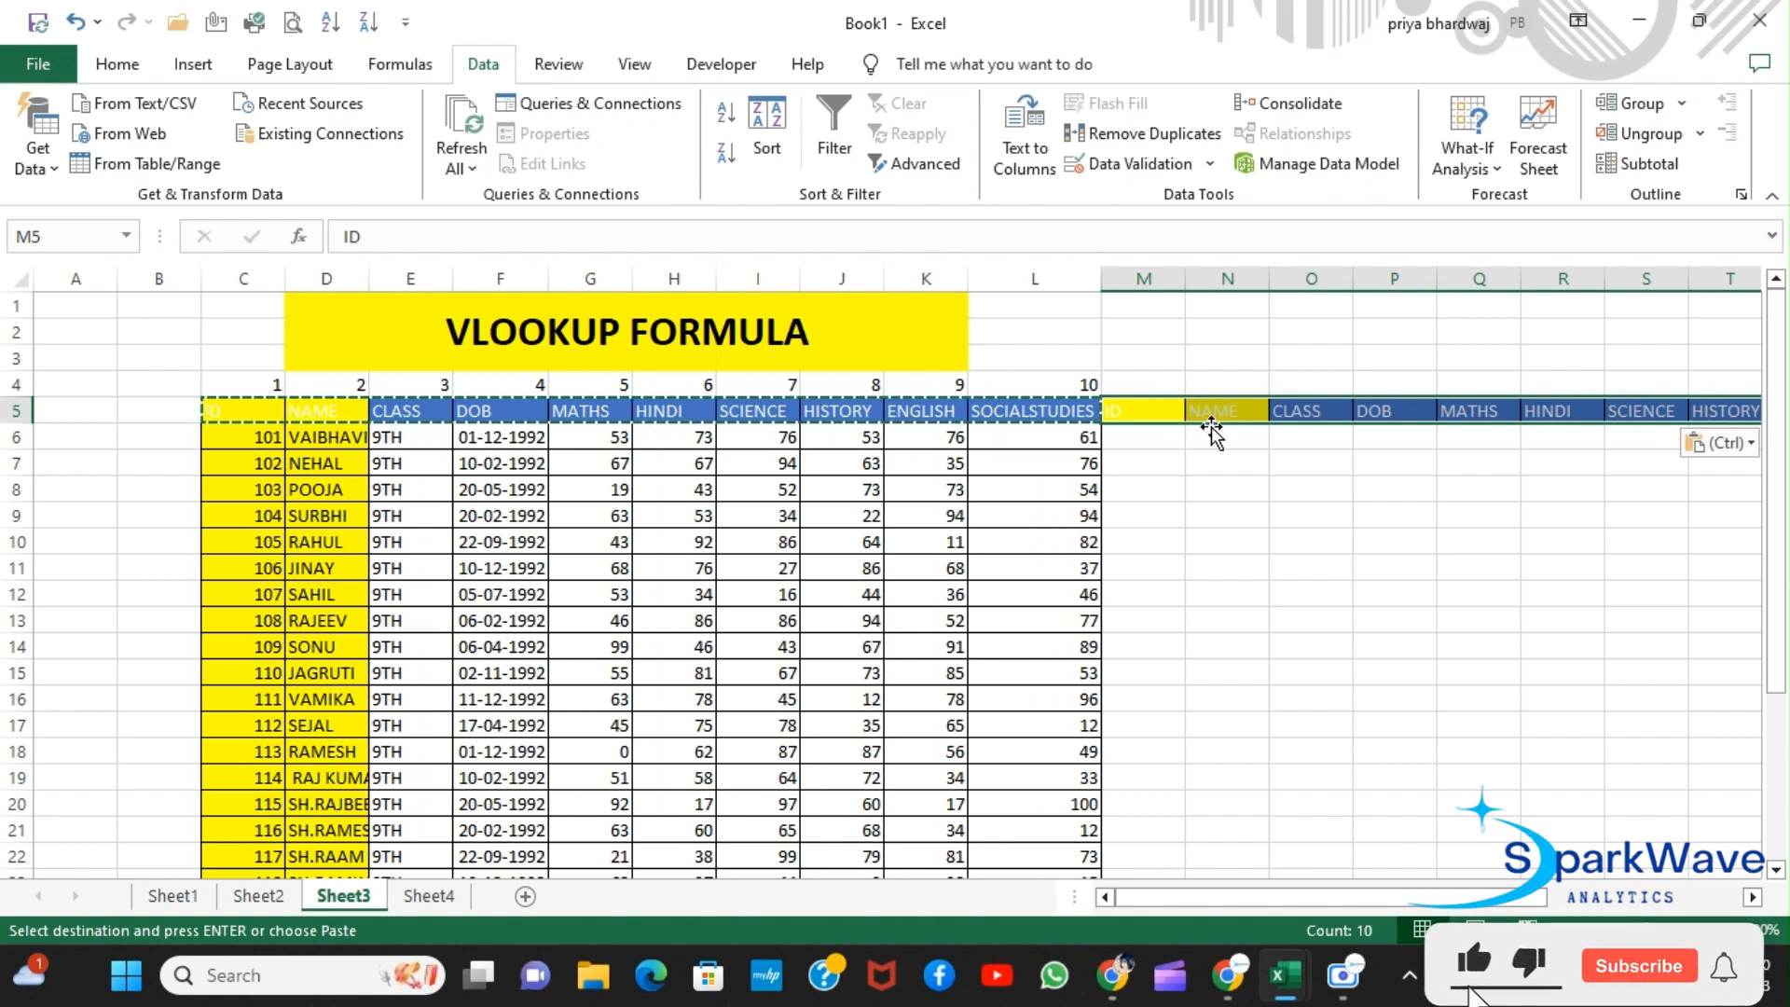
Step: Copy the first four IDs, 101 to 104, from C6:C9 into the new ID column starting at M6
left_click(1158, 437)
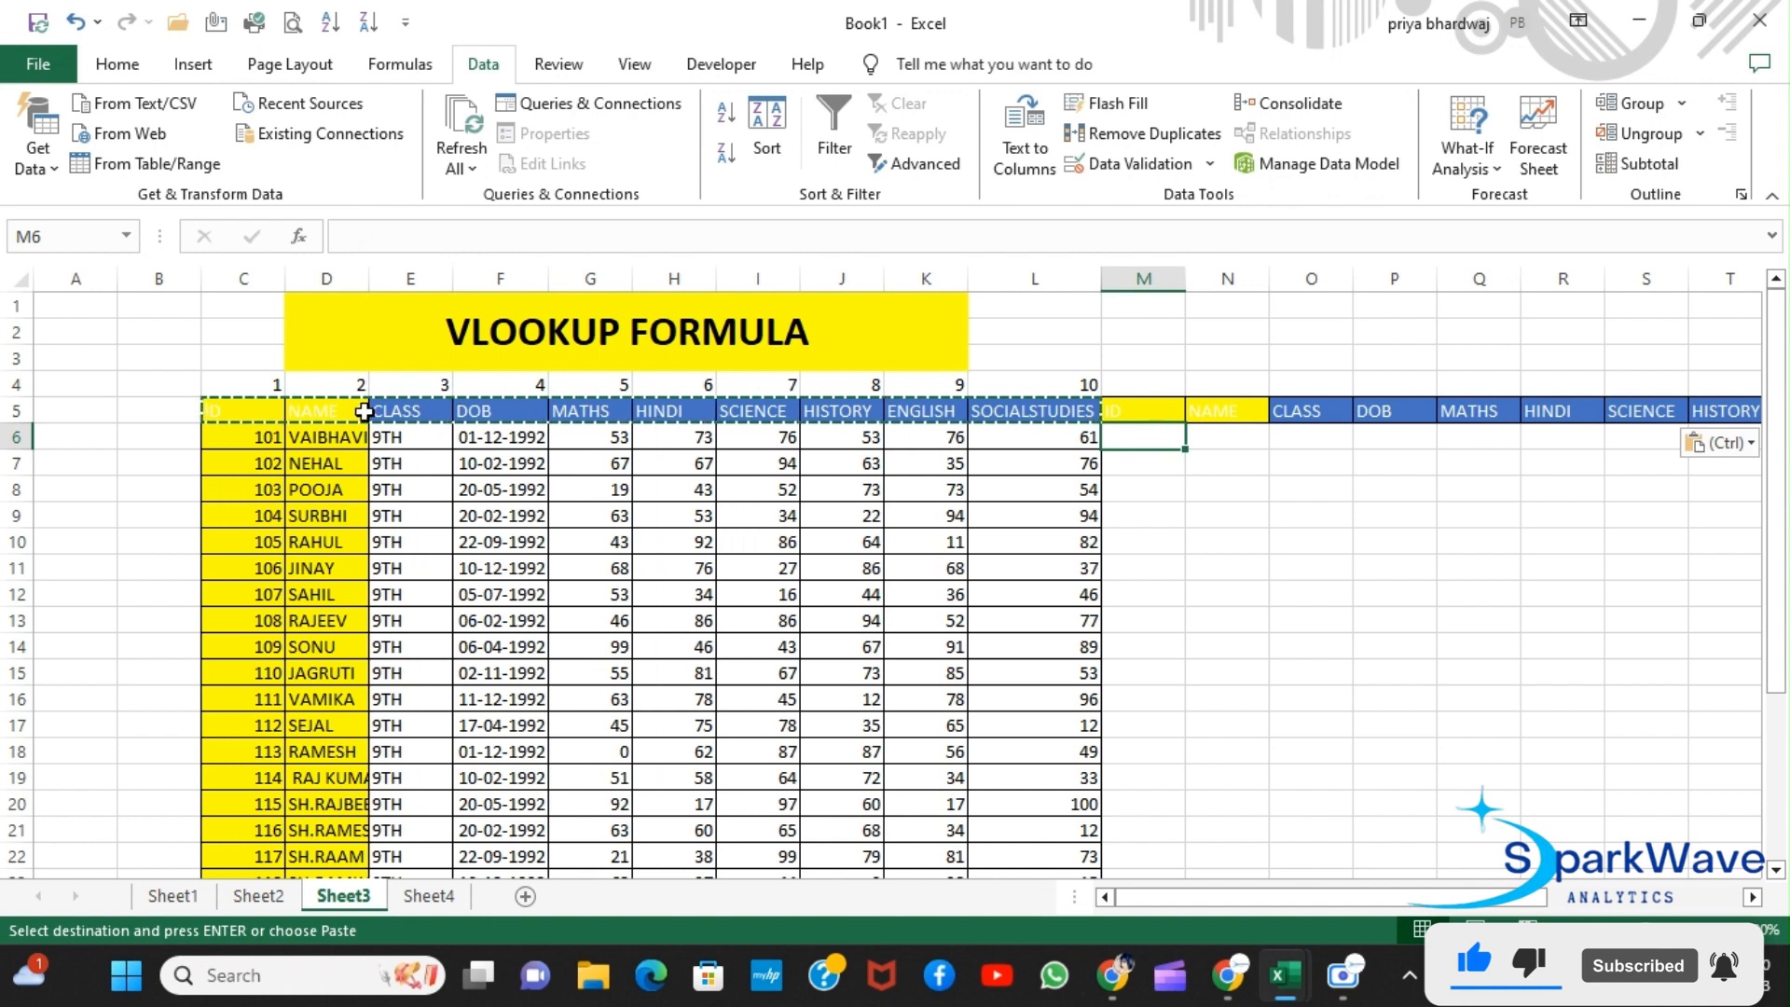
left_click_drag(262, 436, 256, 511)
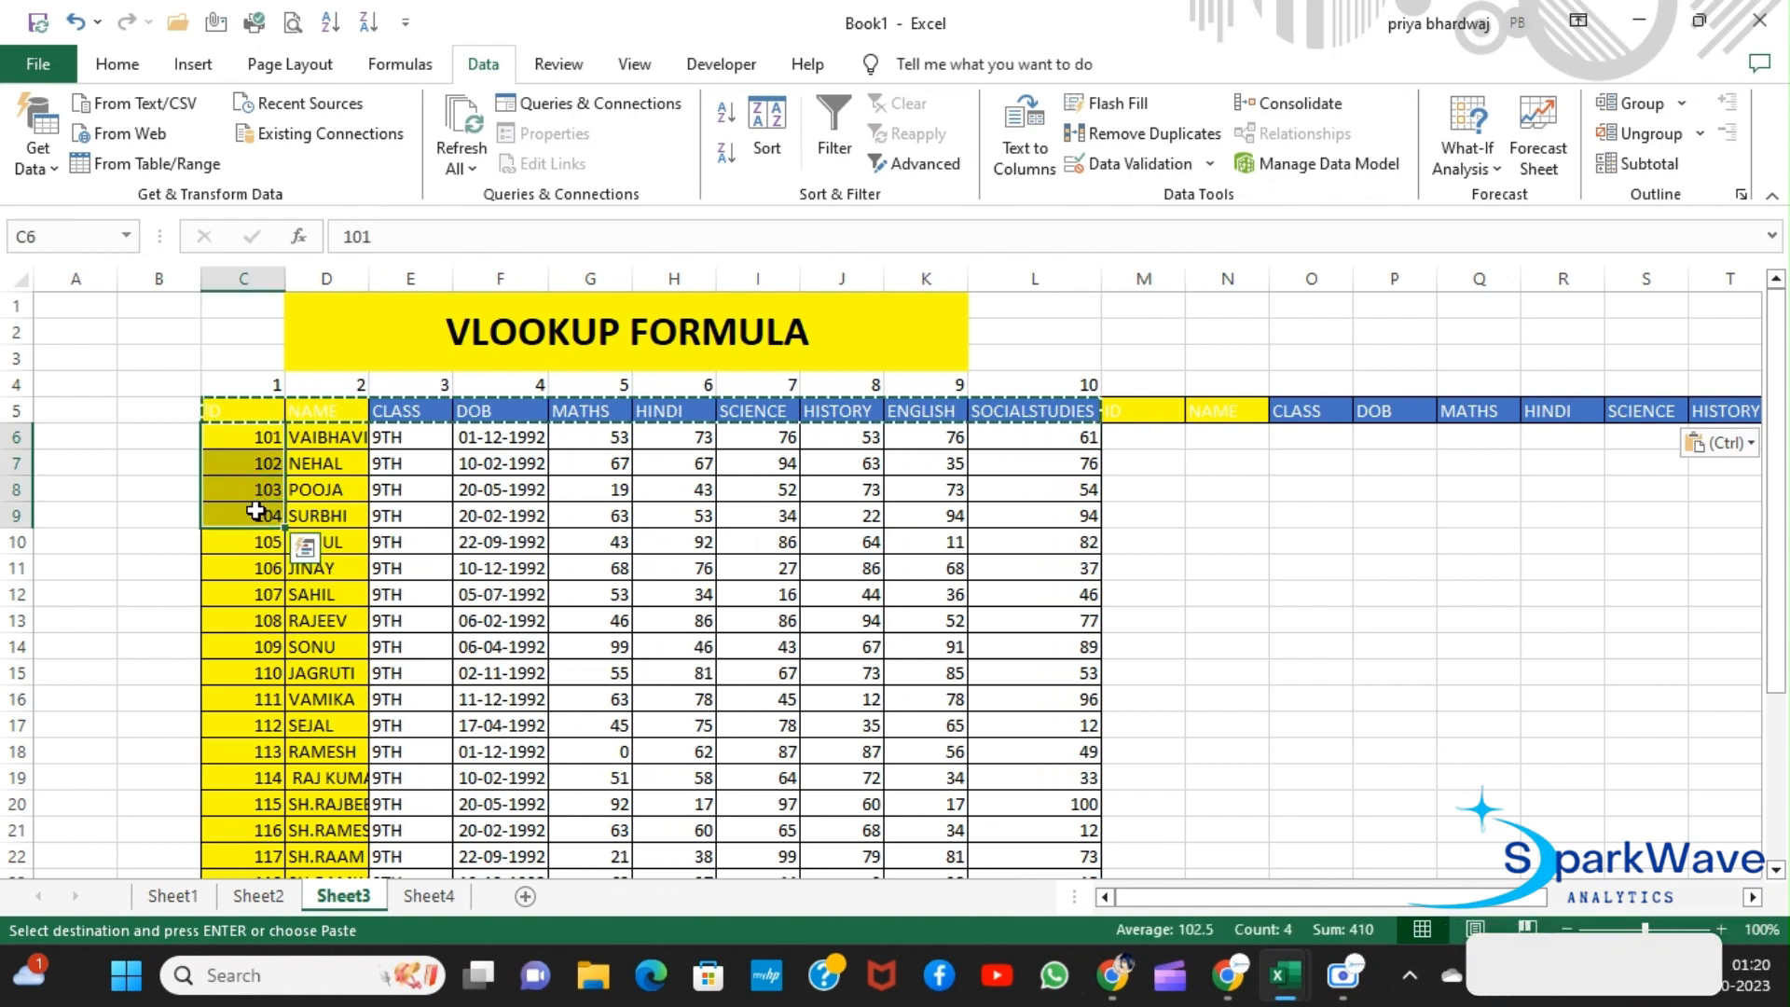
key("ctrl+c")
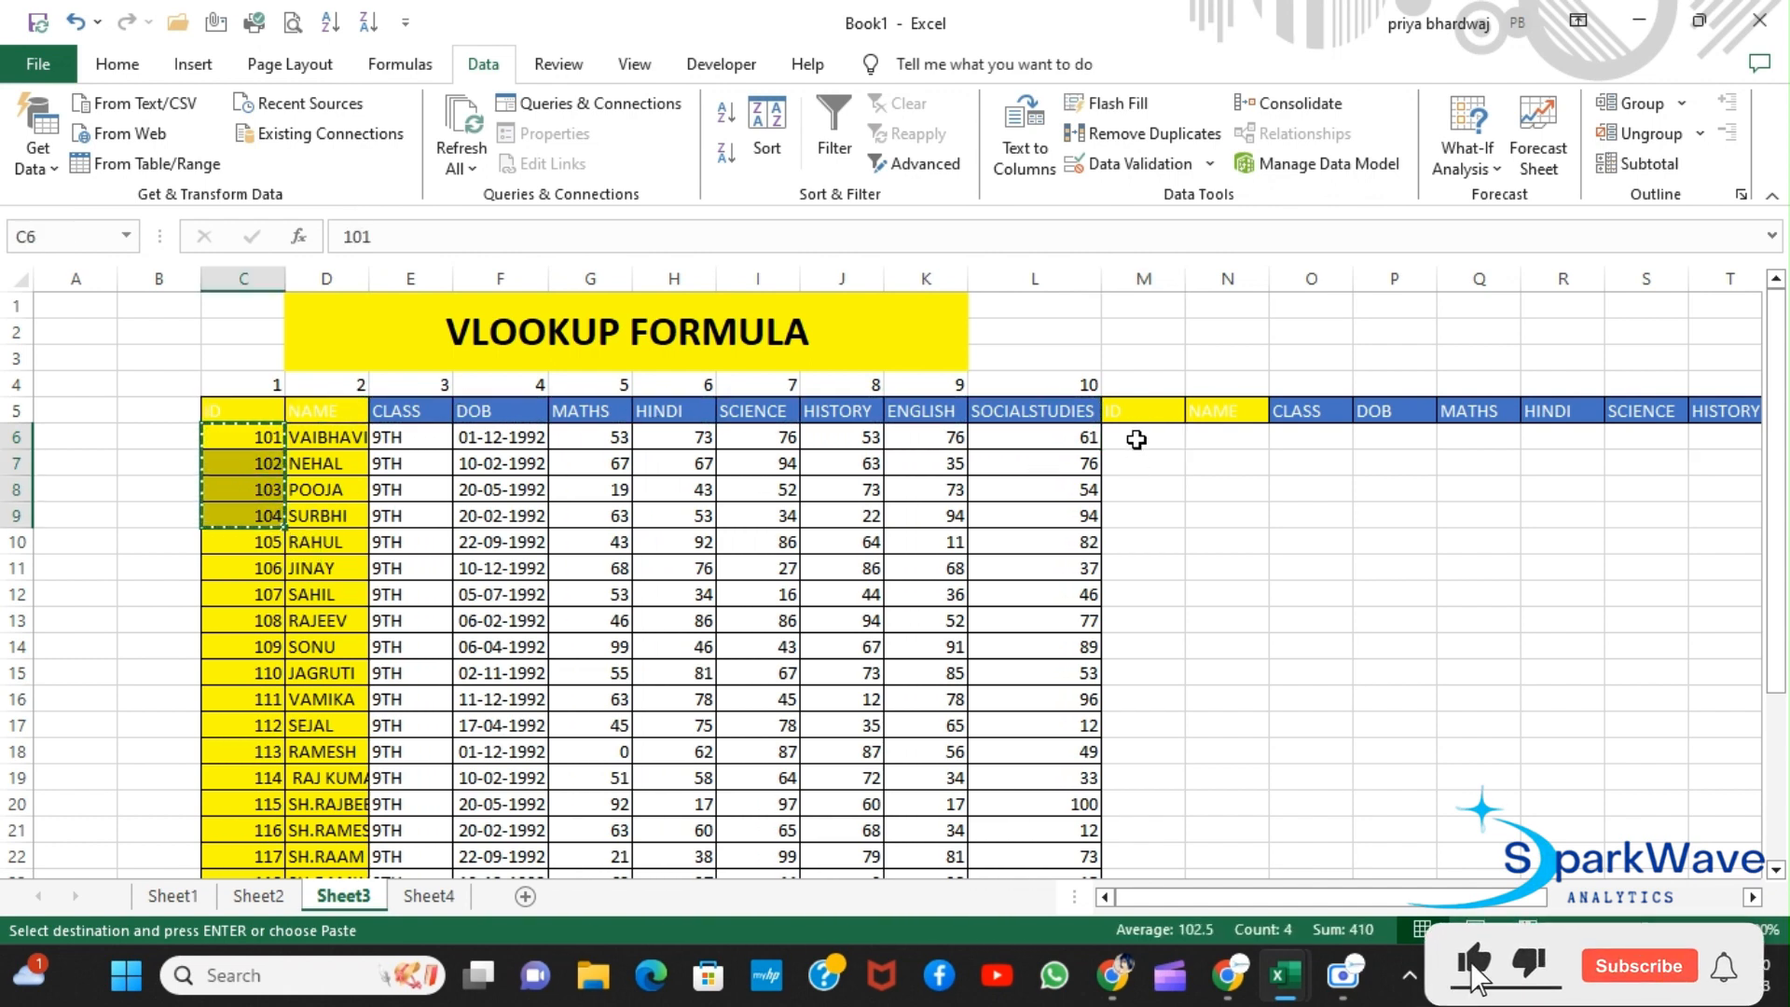
left_click(1135, 440)
key("ctrl+v")
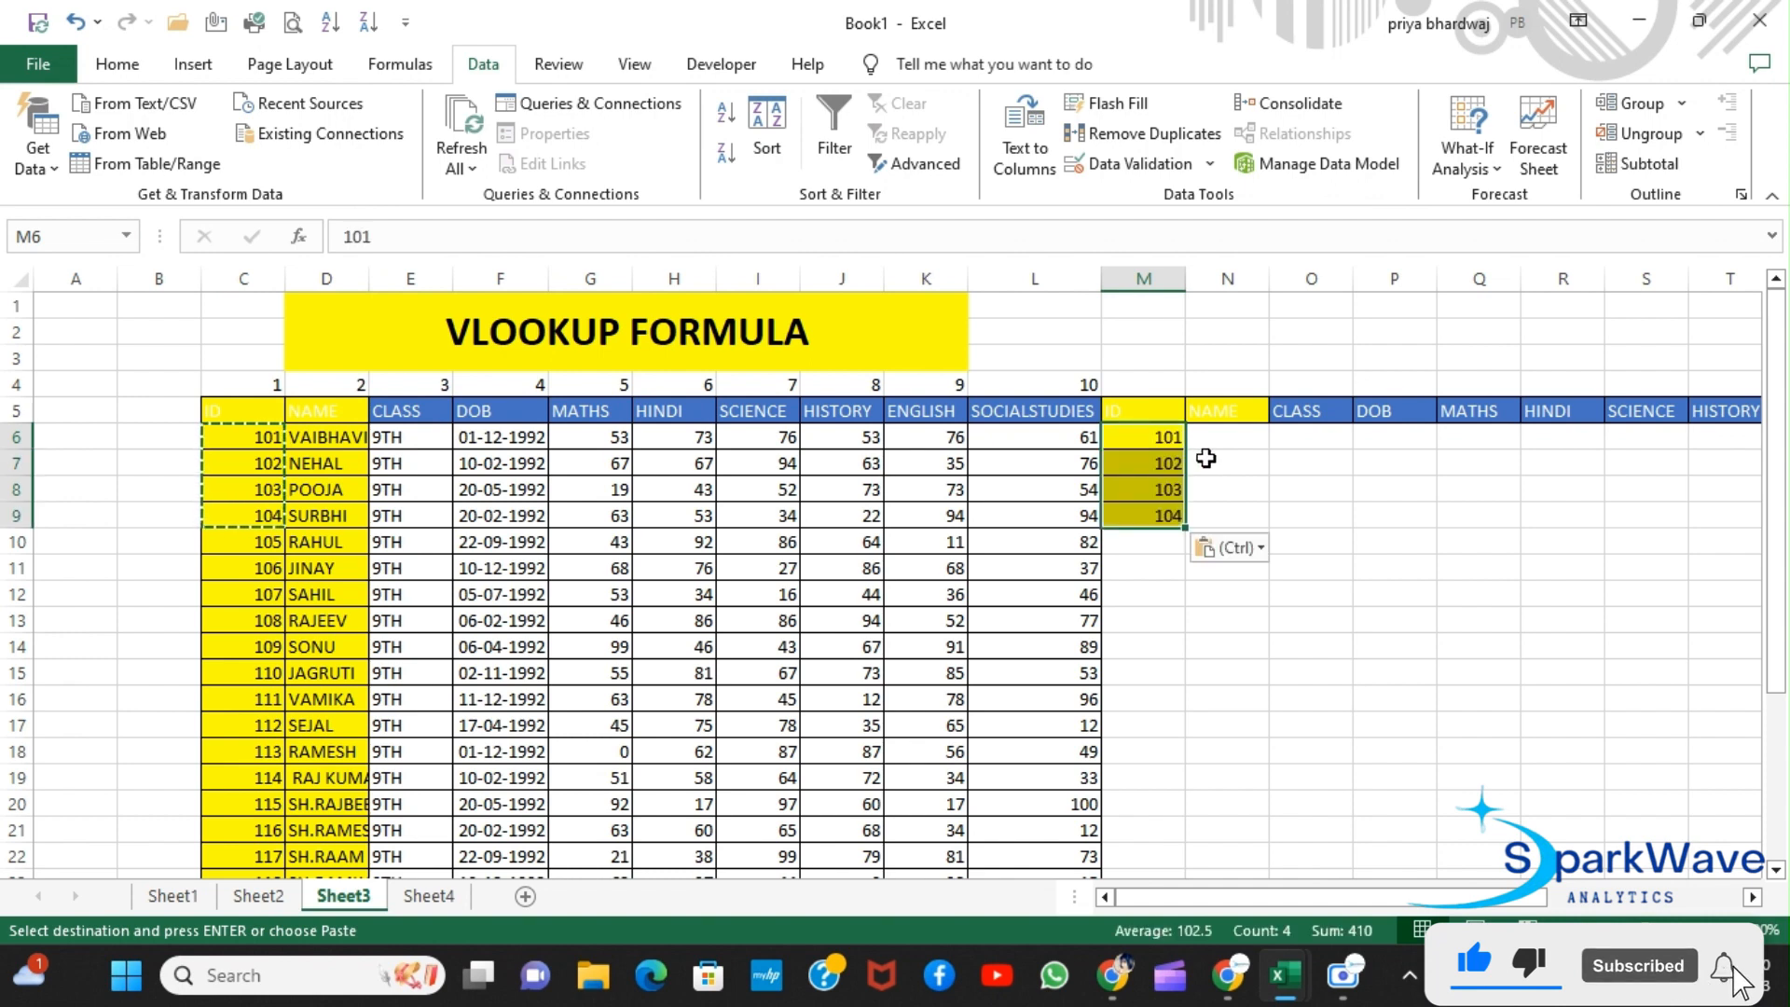
Step: Enter =VLOOKUP(M6,C5:L25,2,0) in N6 under the new NAME header and fill it down to N9
left_click(1222, 445)
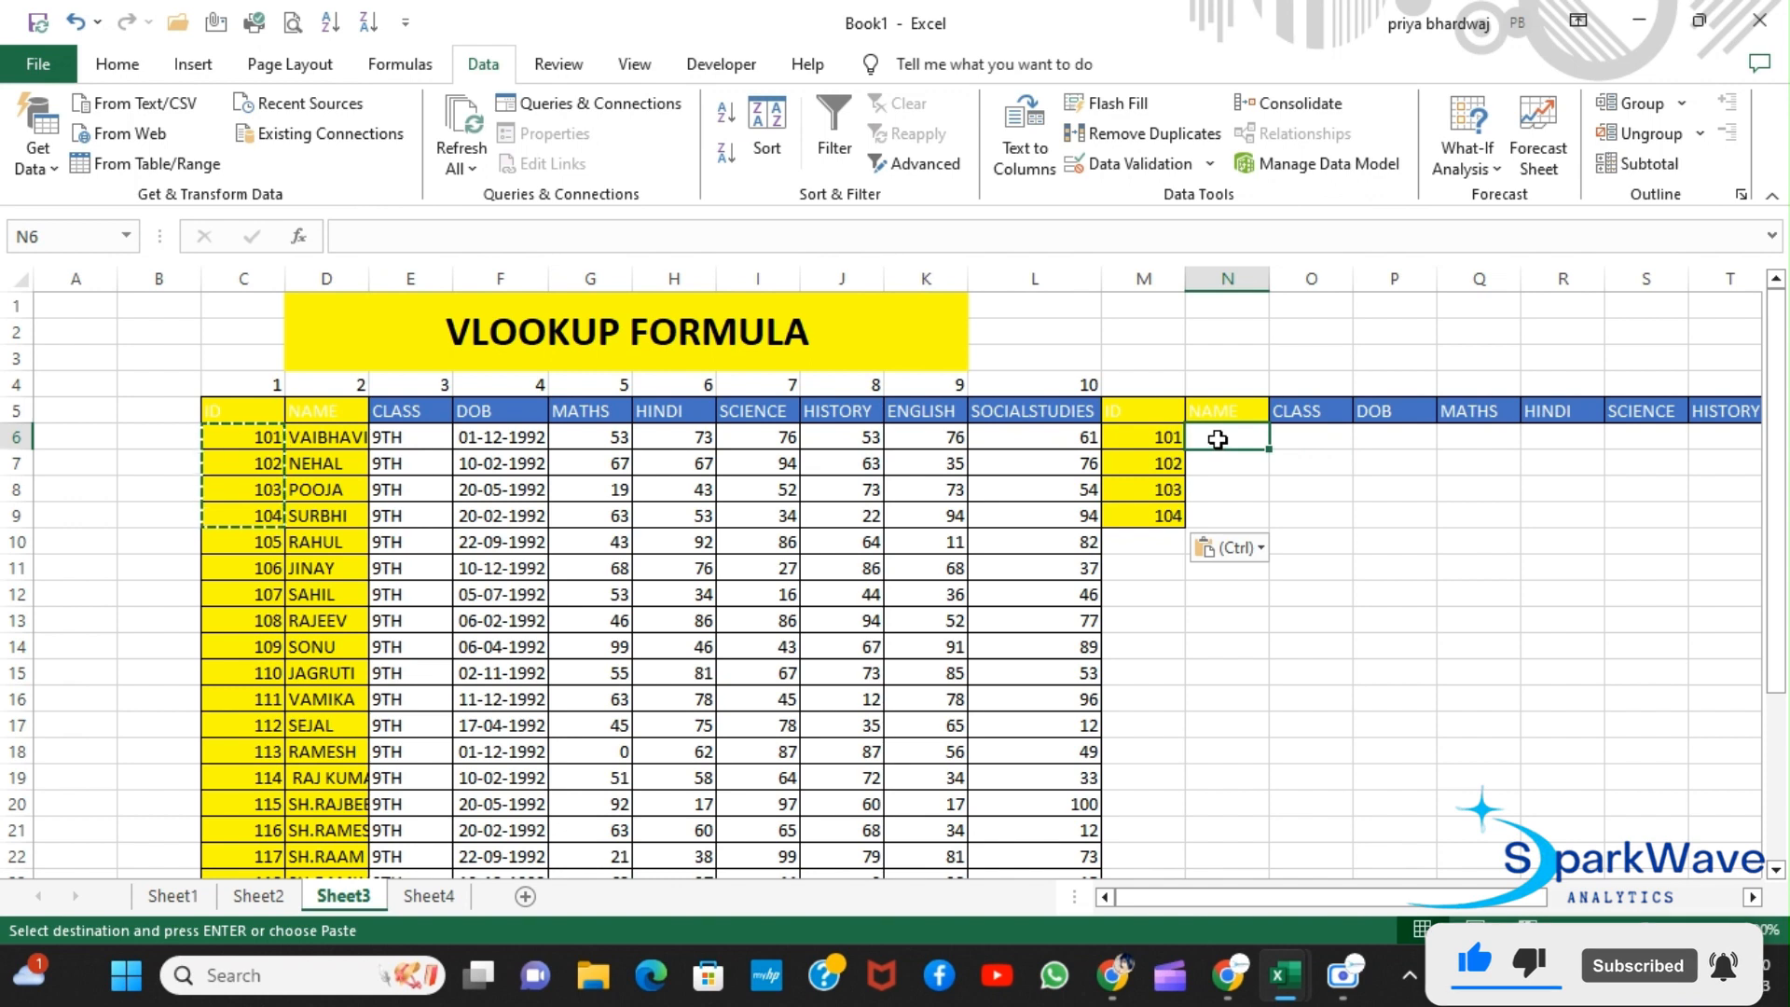
type("=")
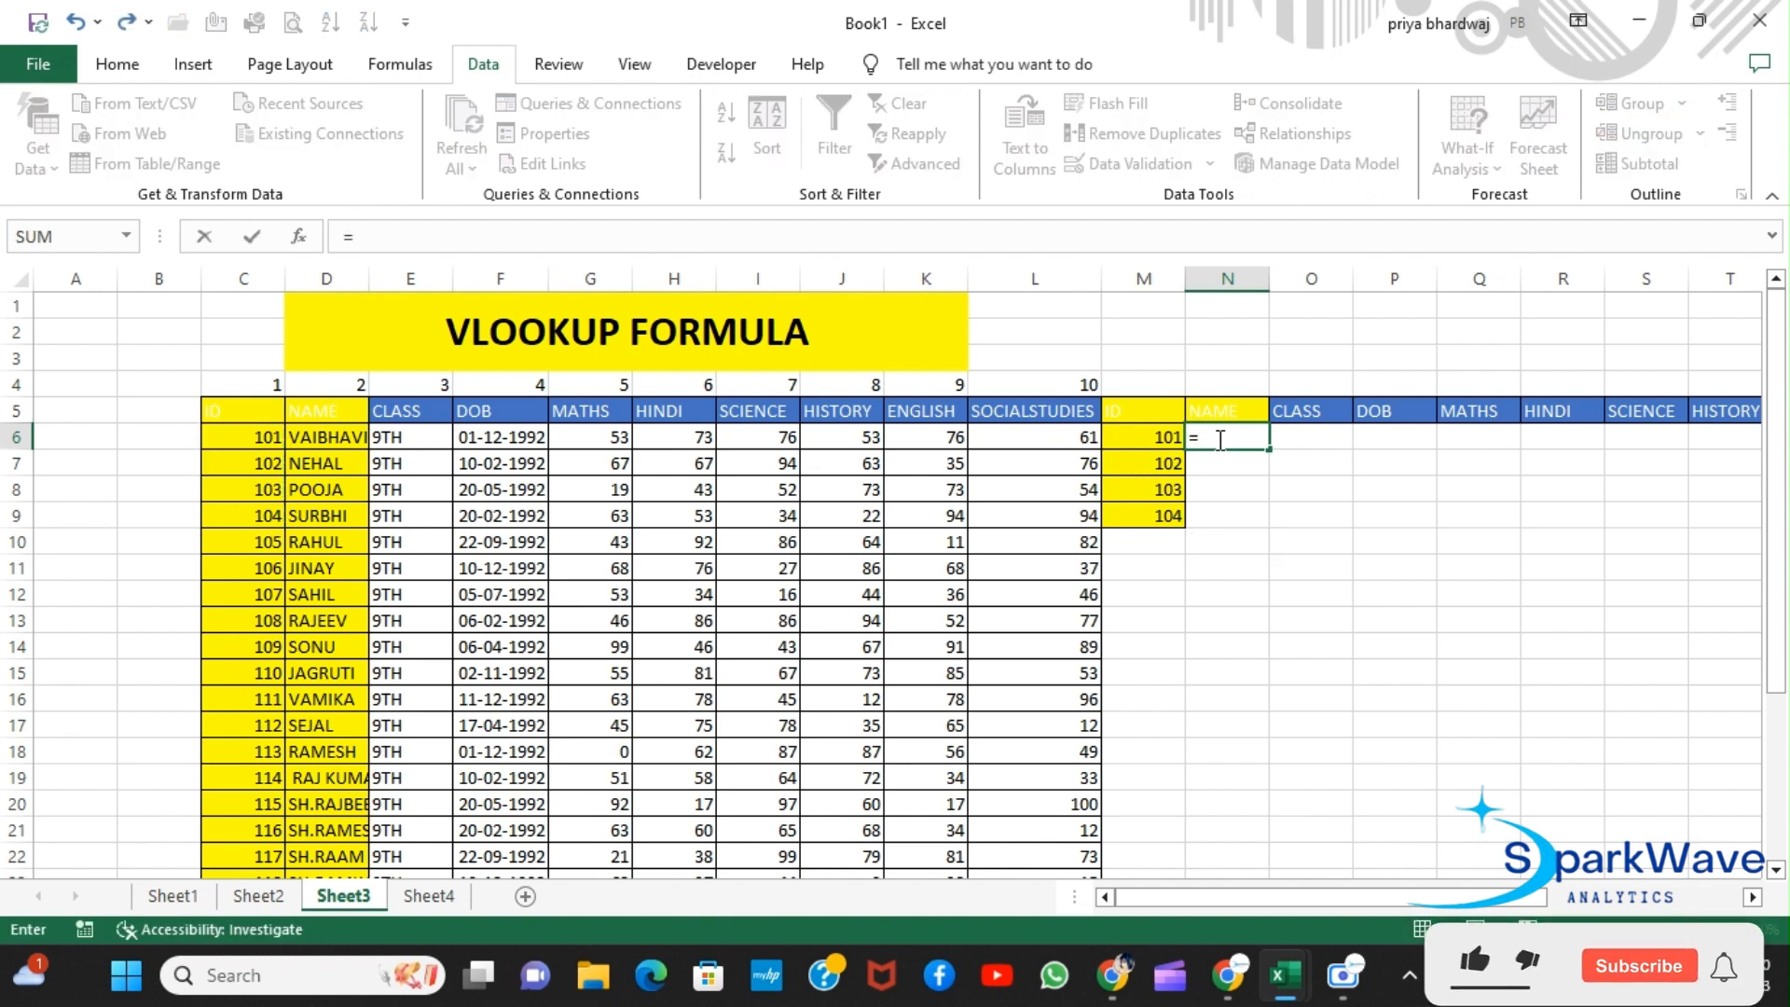
type("V")
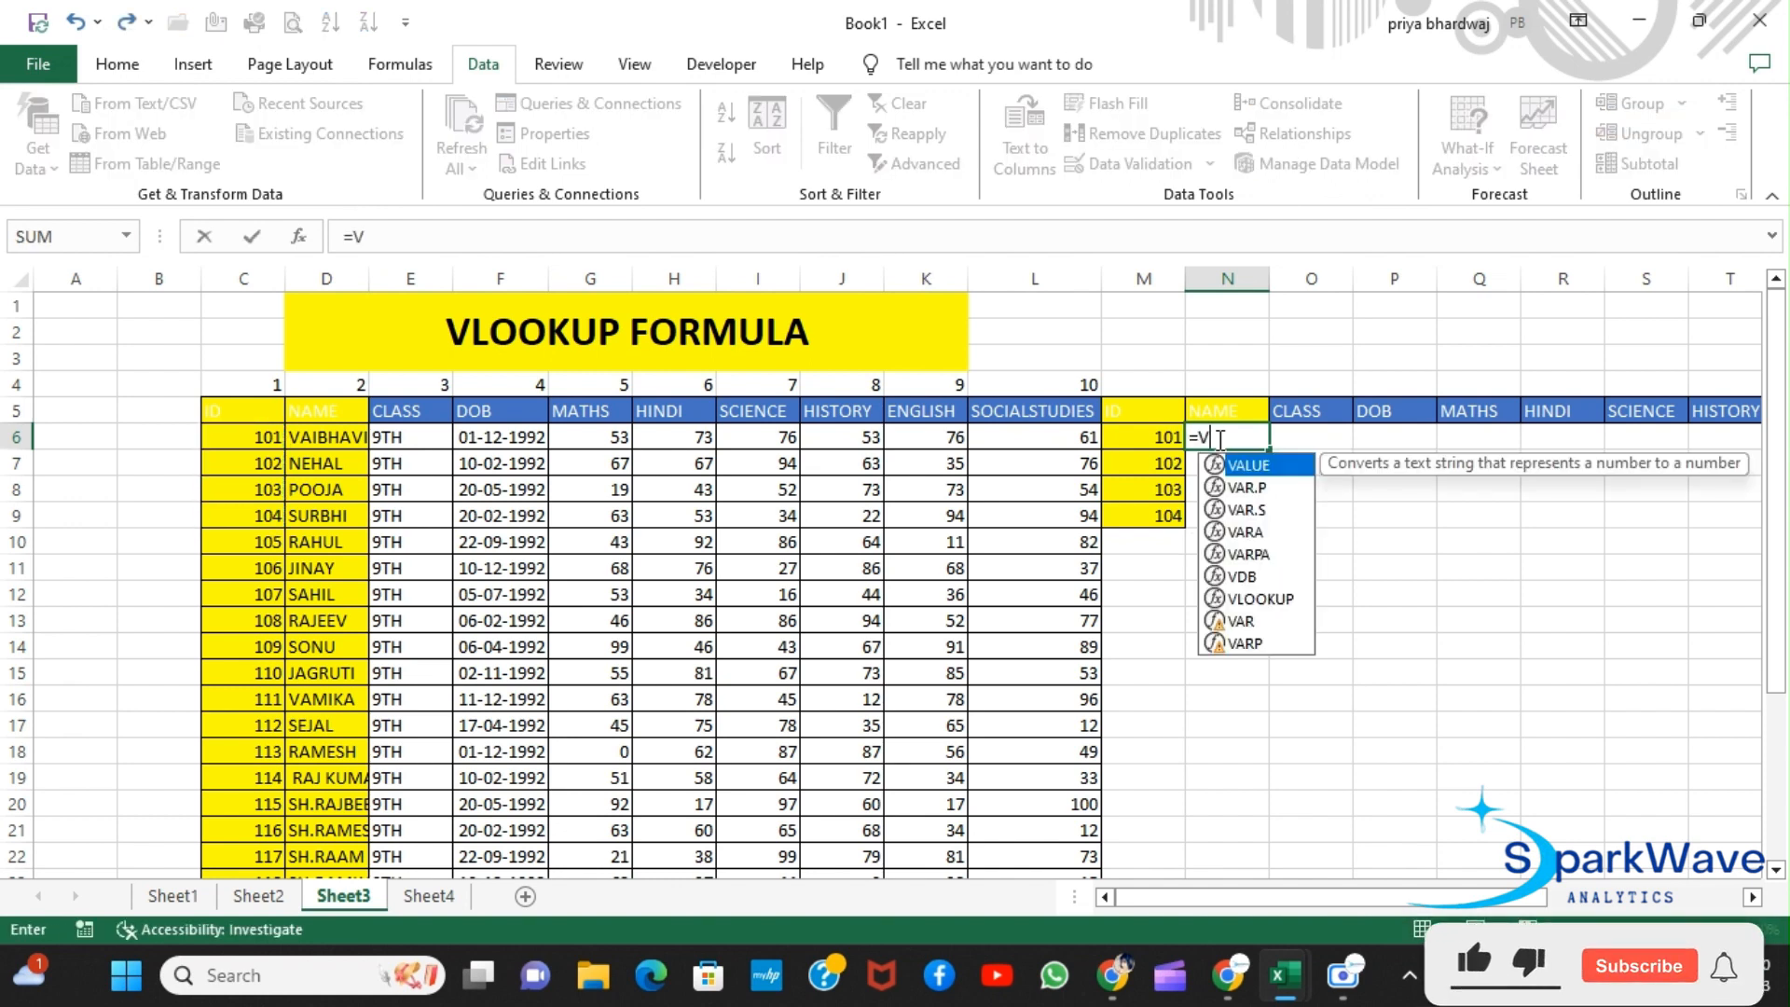
double_click(1261, 599)
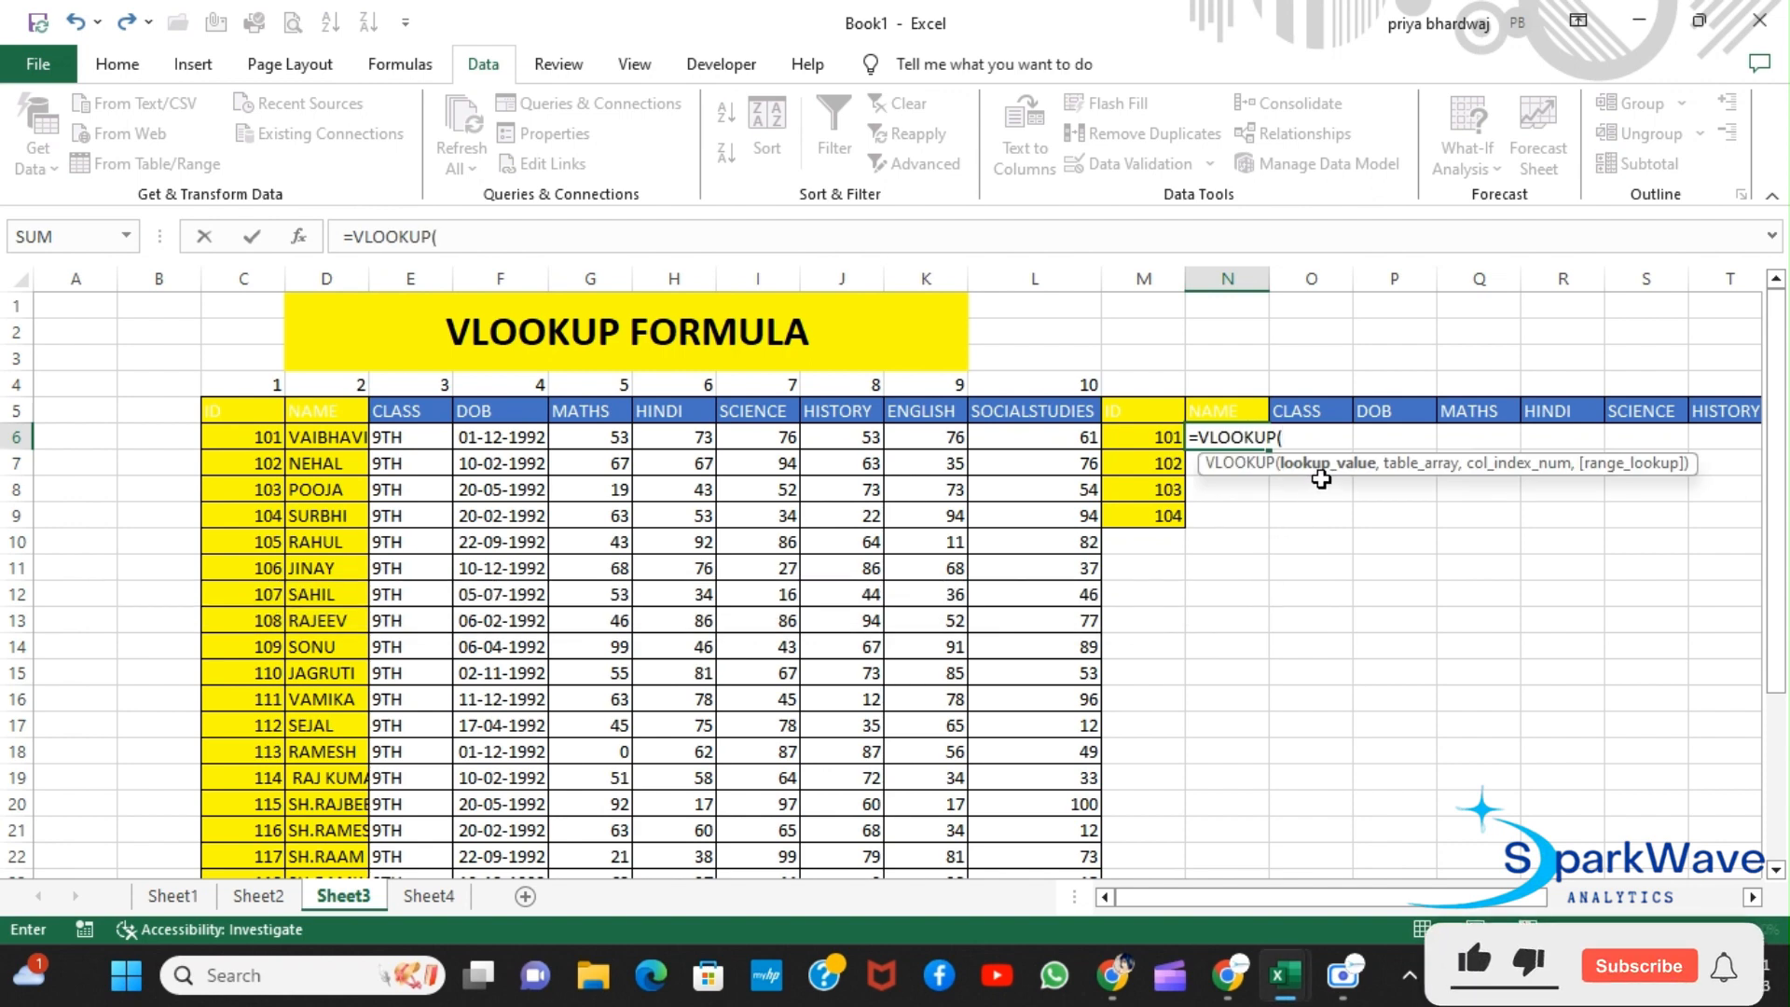
left_click(1157, 438)
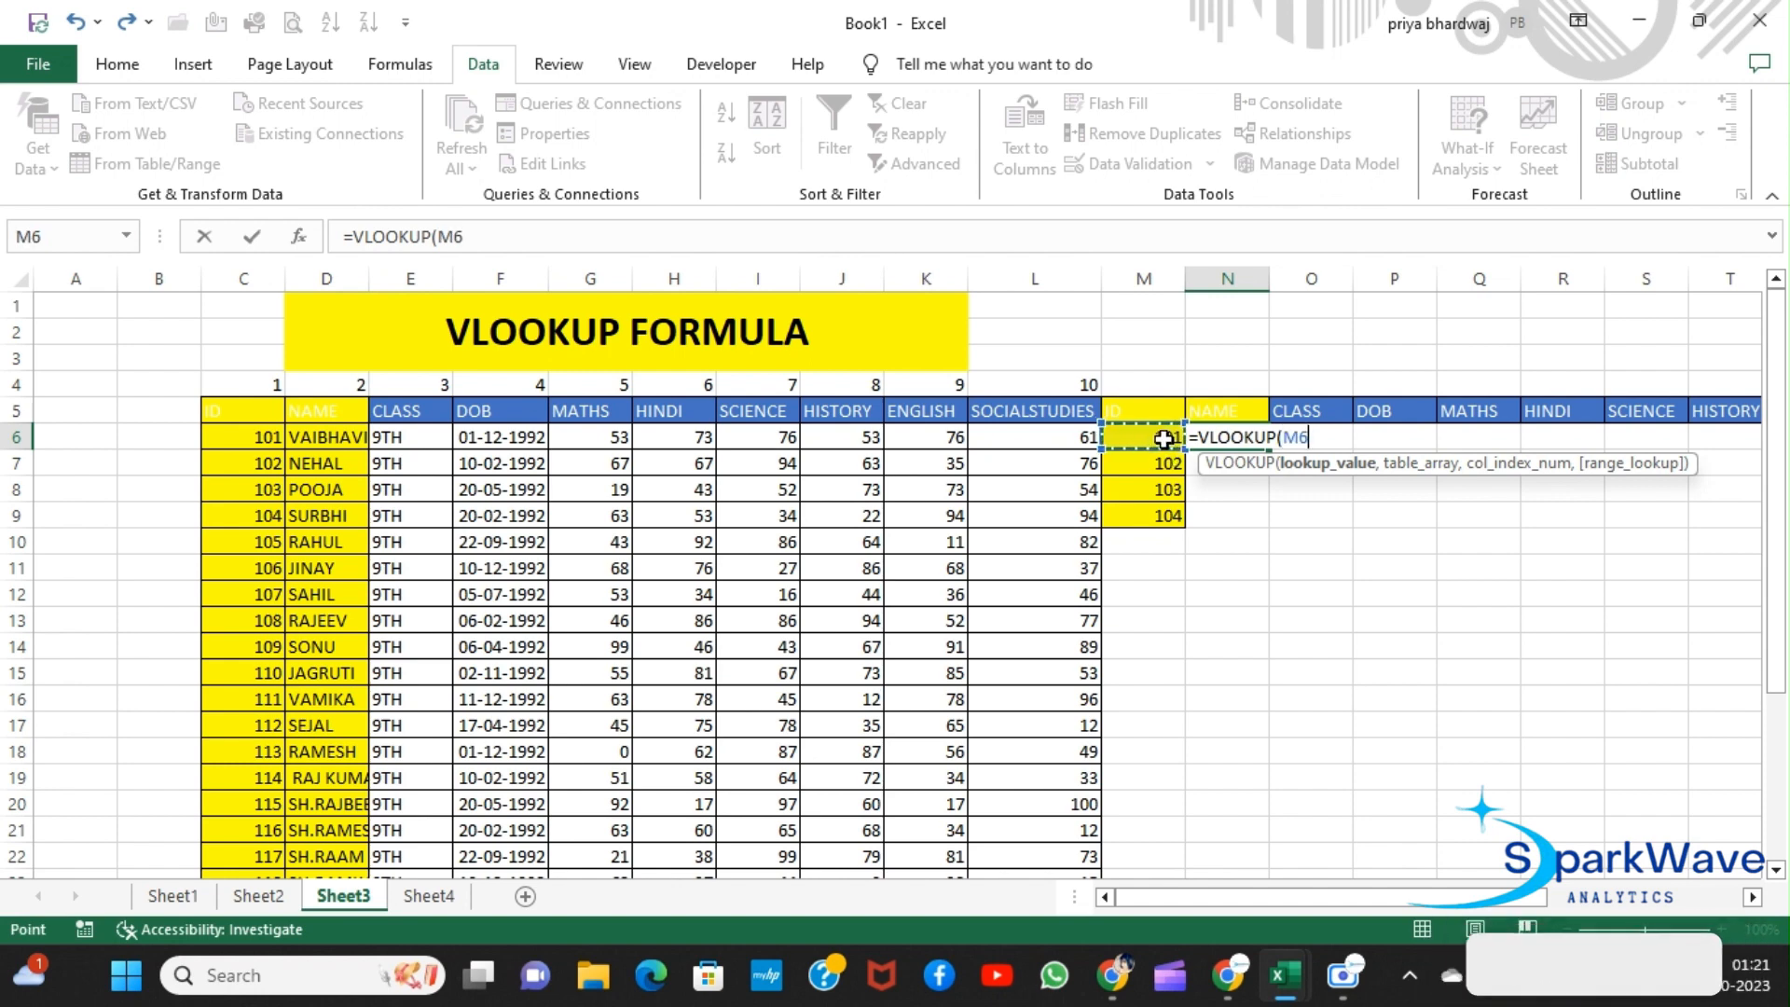
type(",")
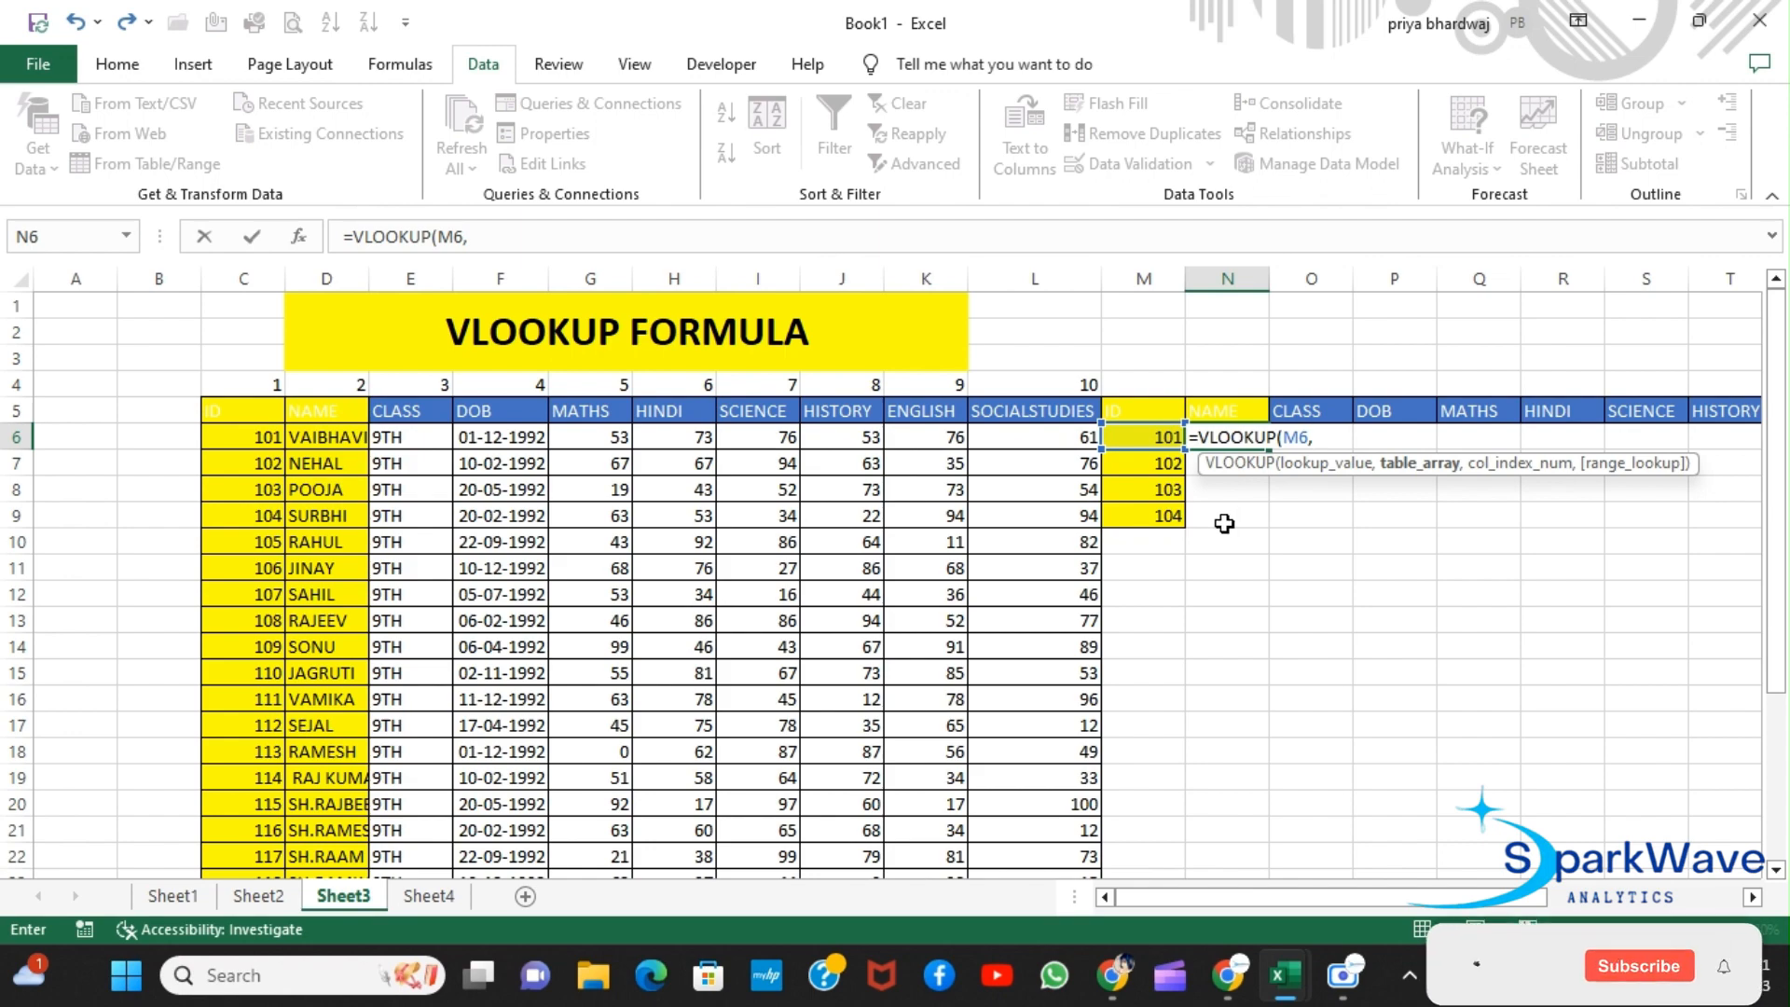
left_click_drag(259, 410, 1051, 839)
type(",")
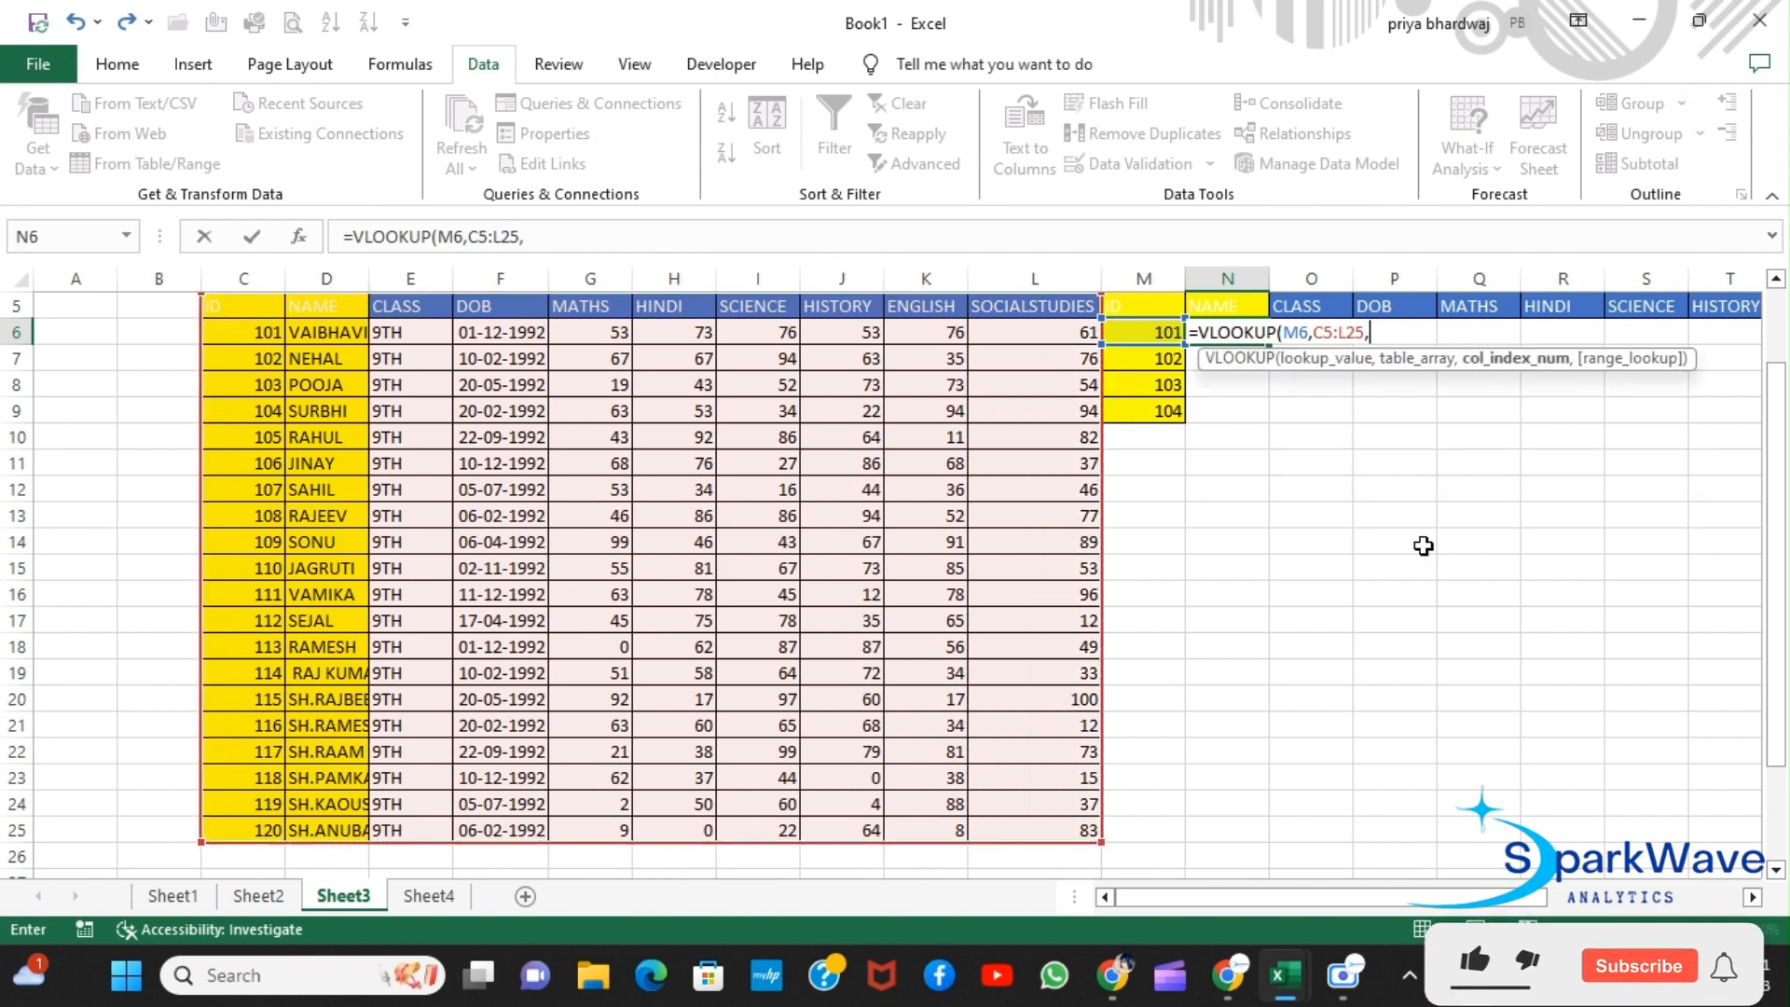
scroll(1427, 547, "up", 1)
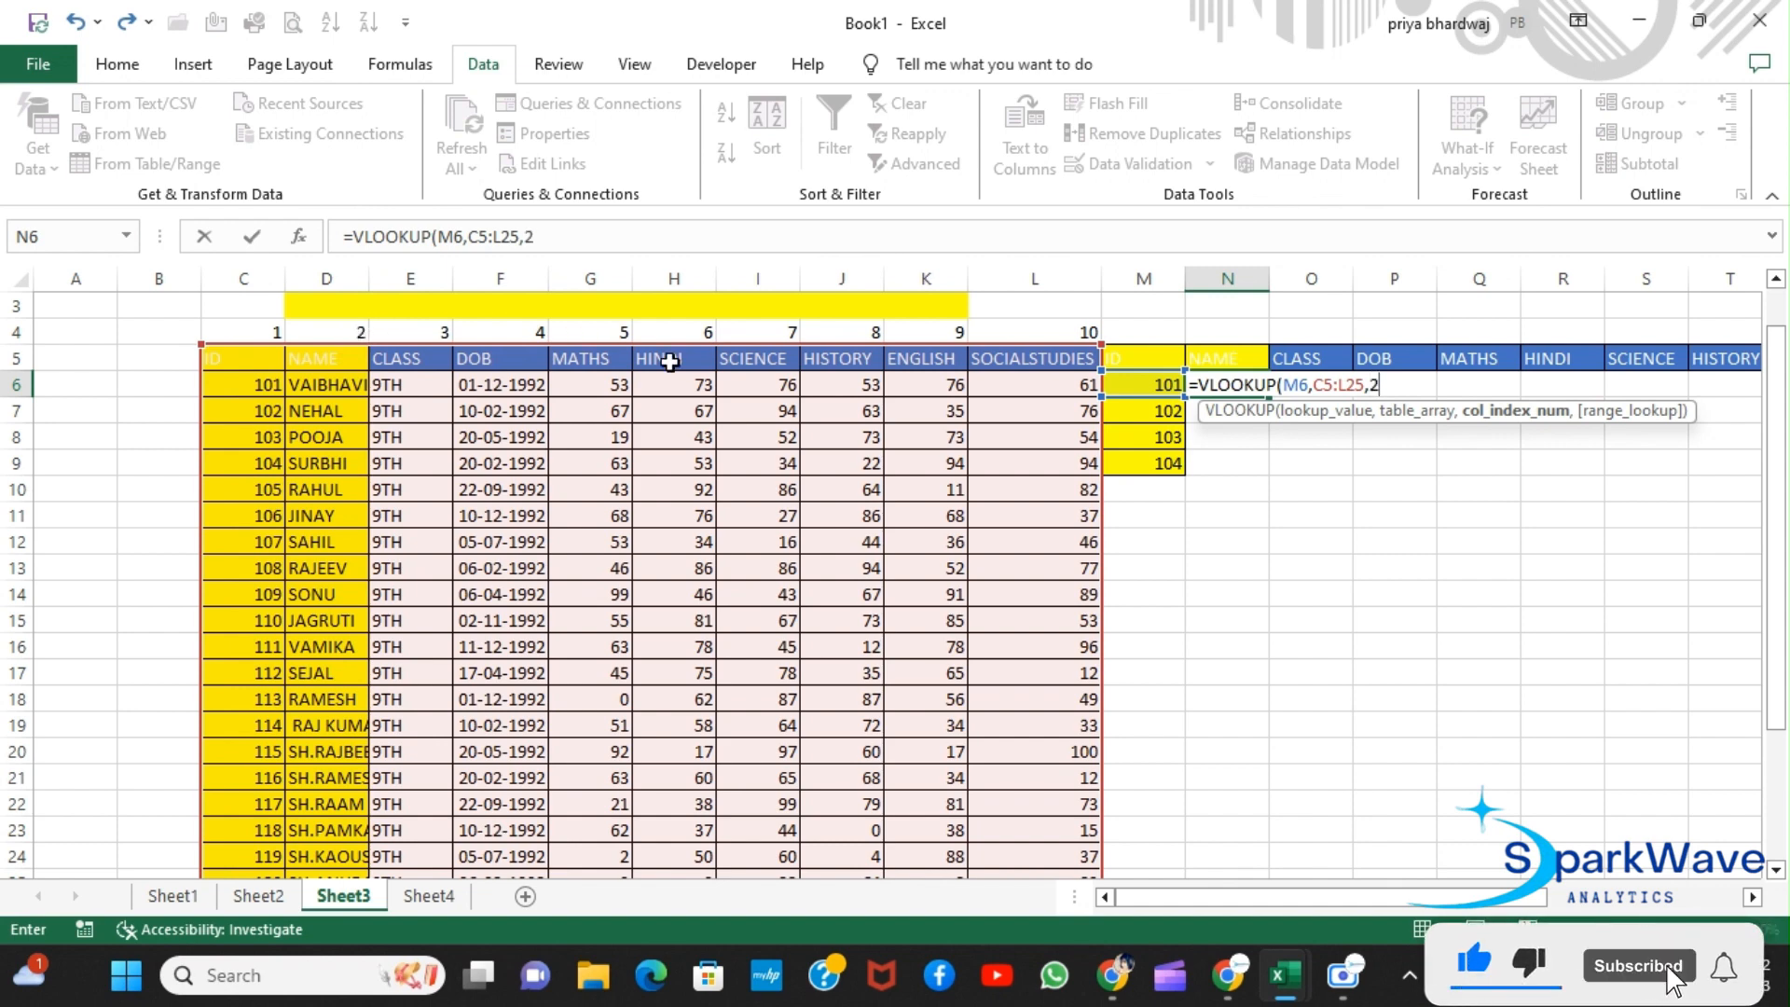
type(",0")
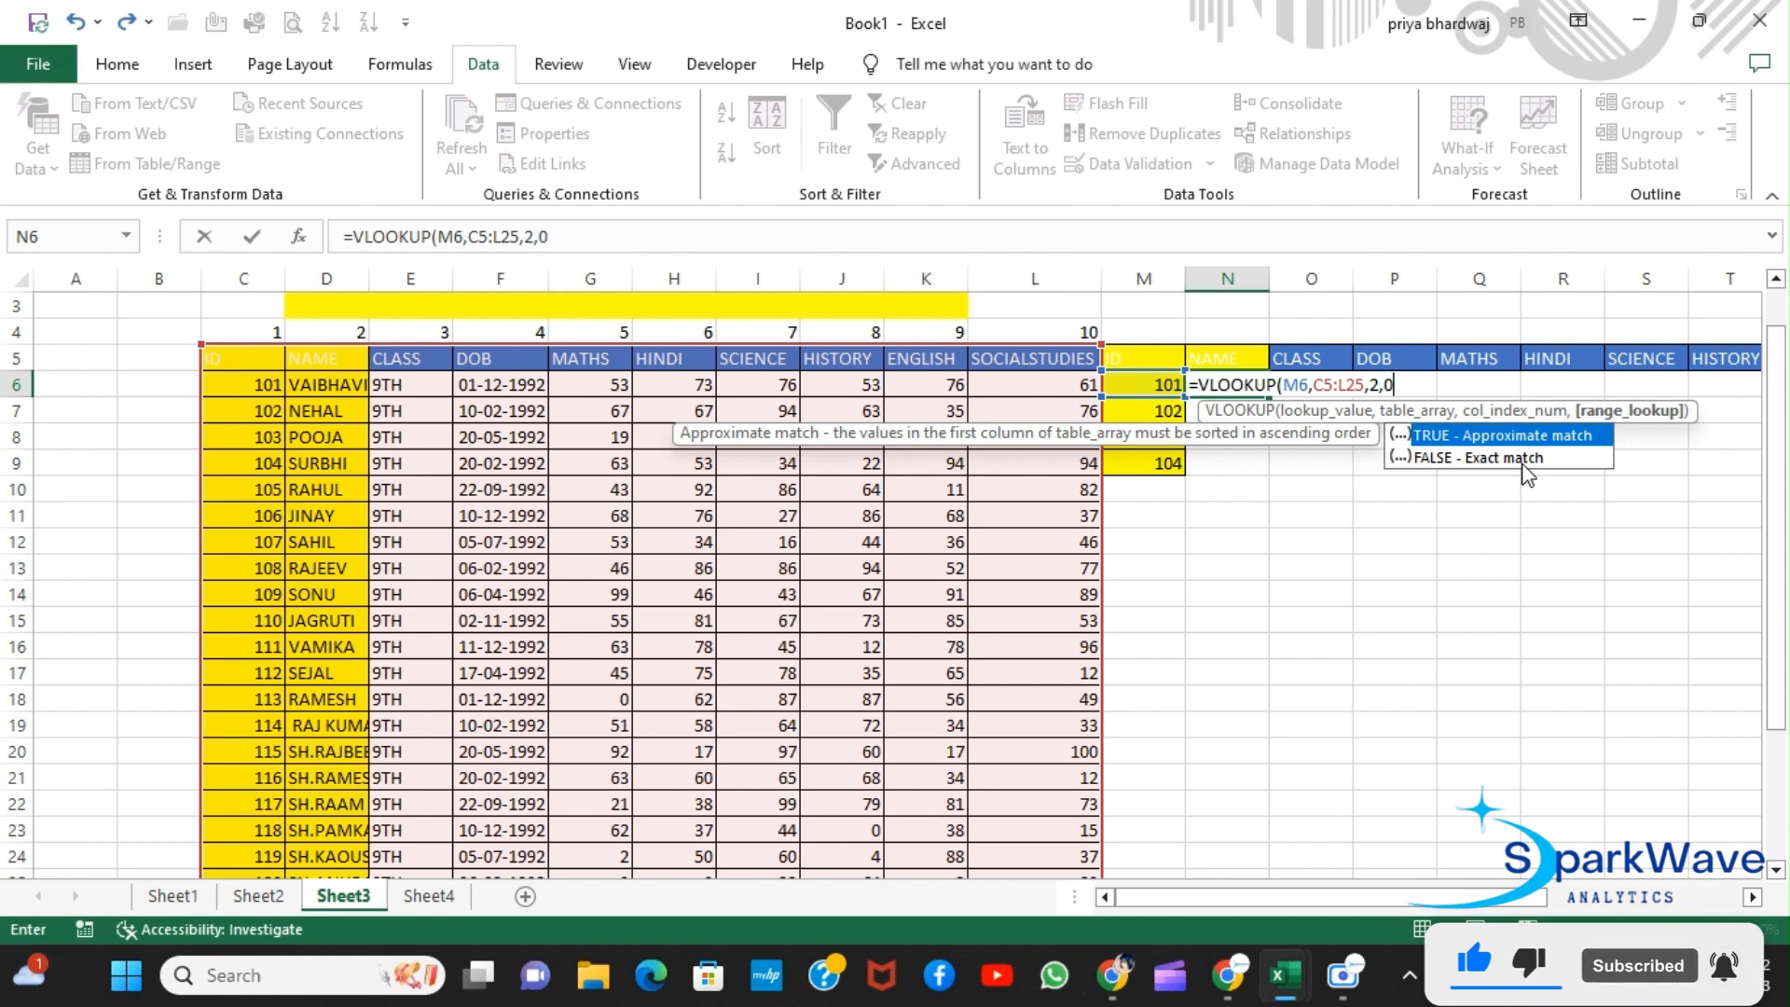
key("Return")
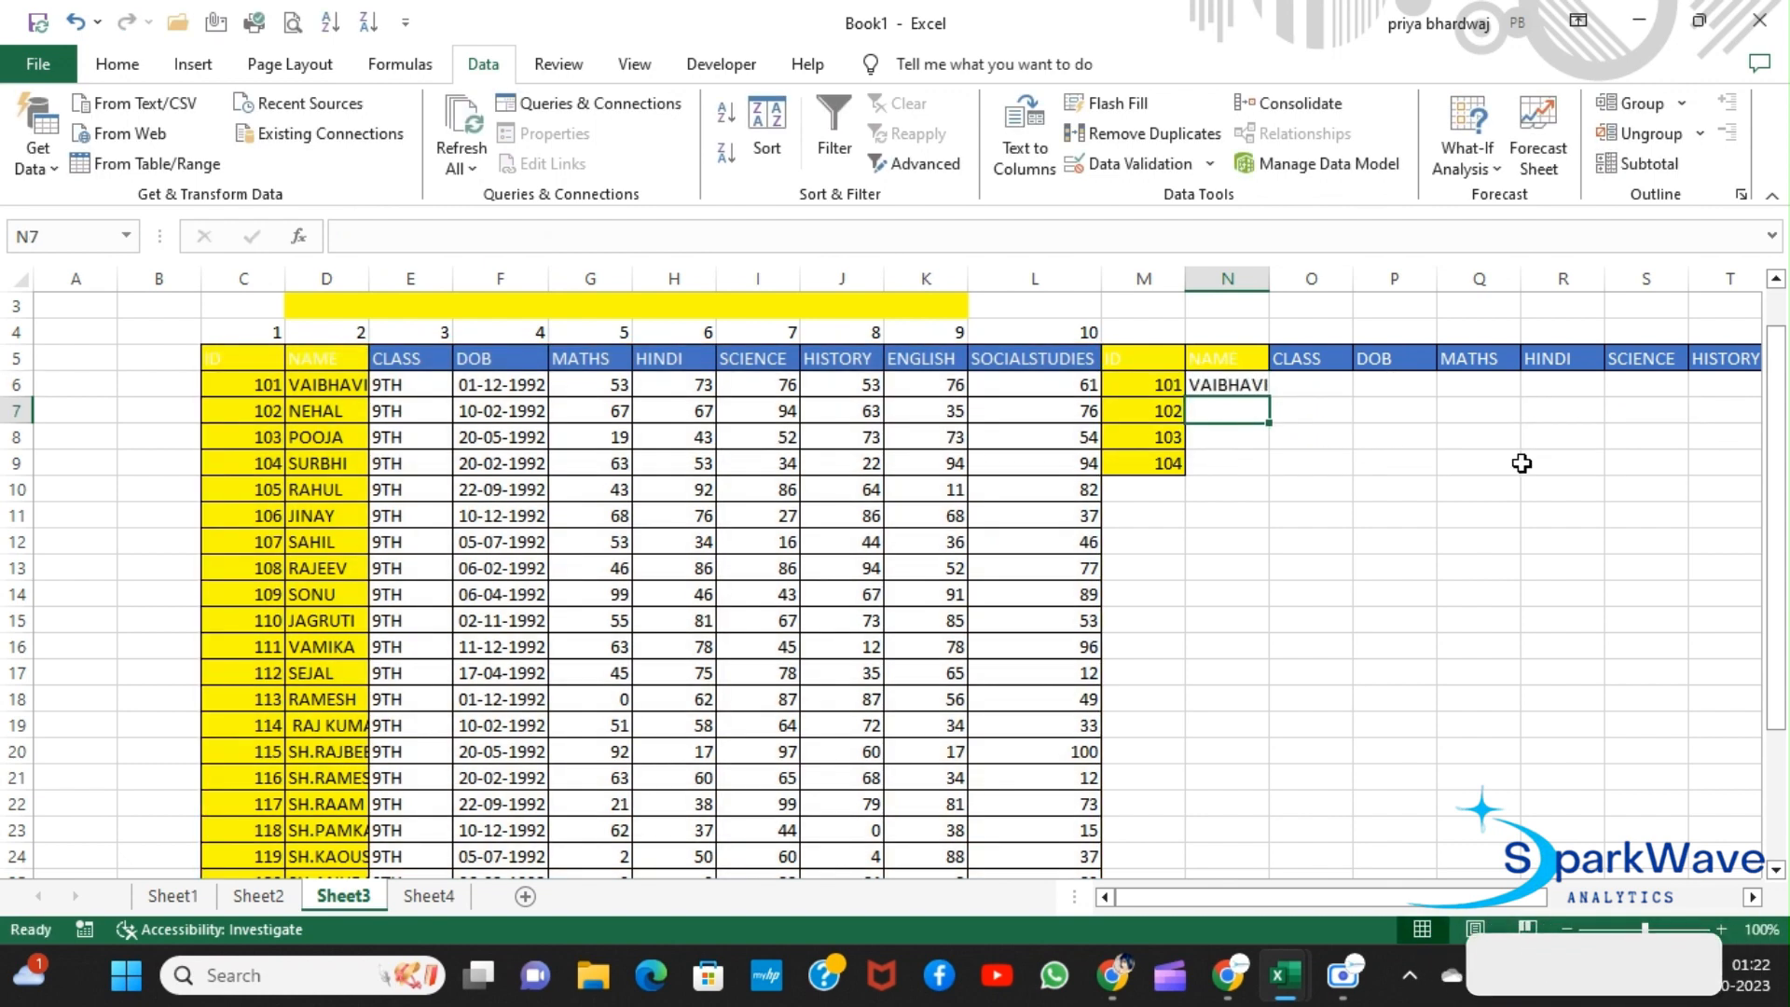
left_click(1245, 386)
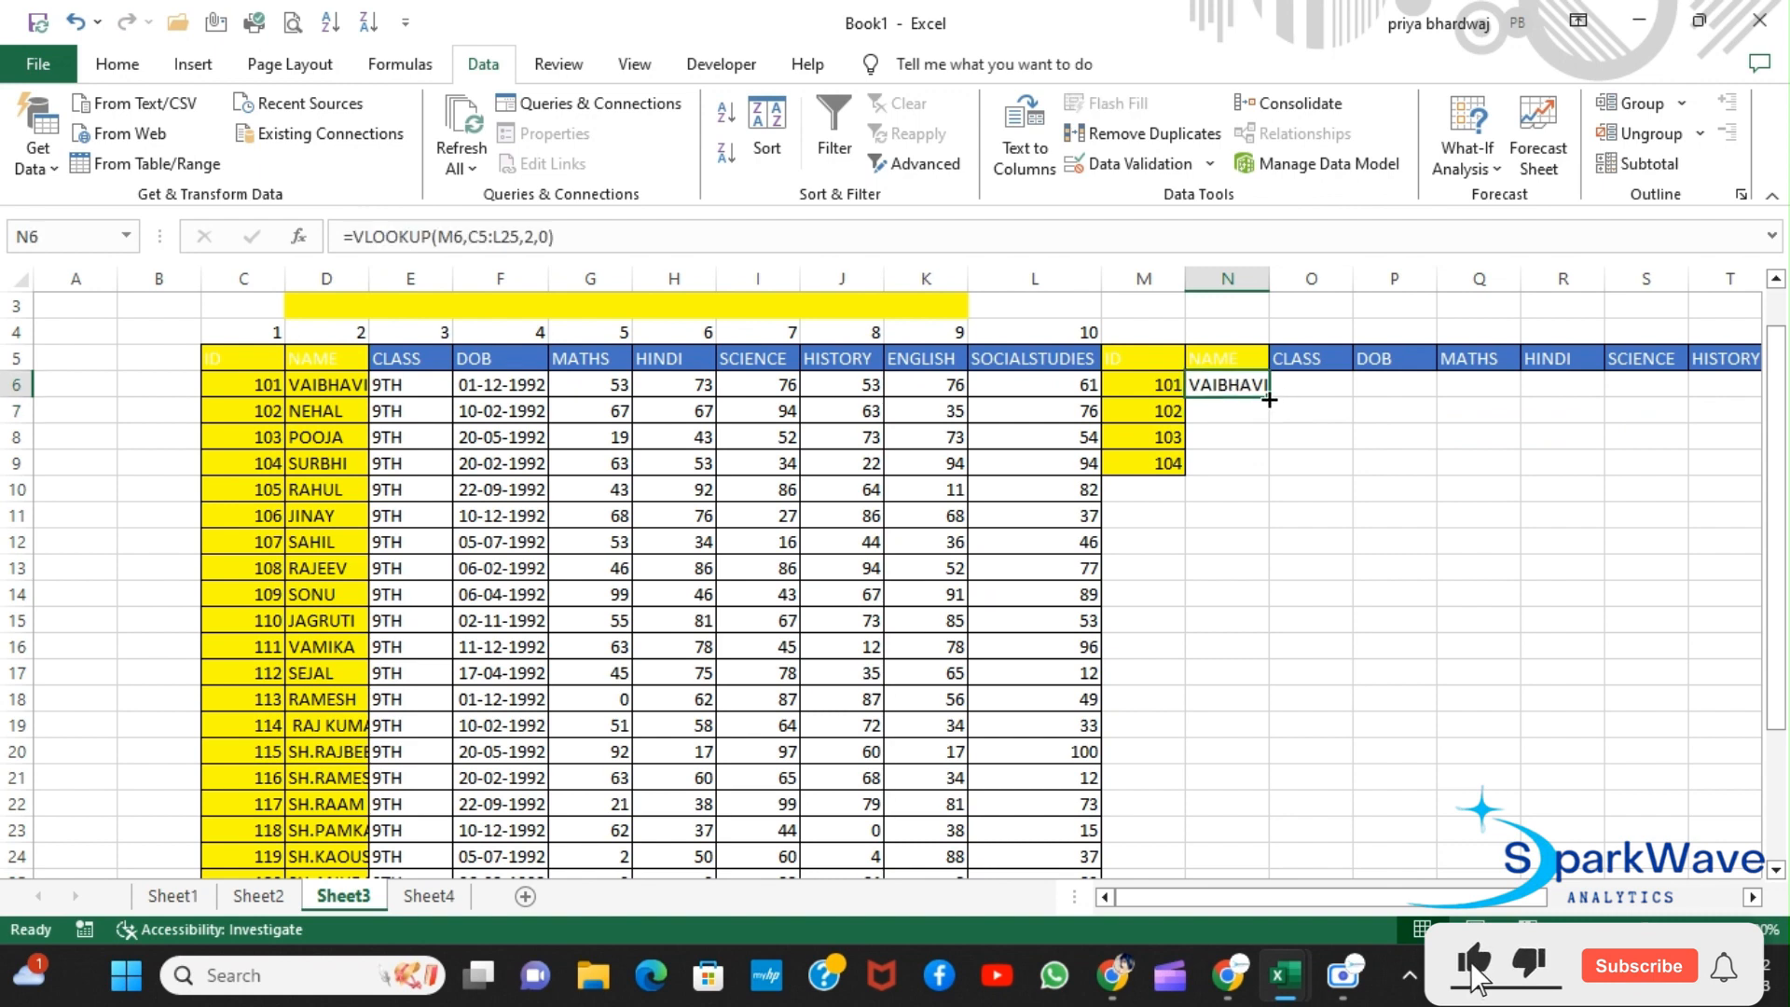
left_click_drag(1272, 396, 1259, 480)
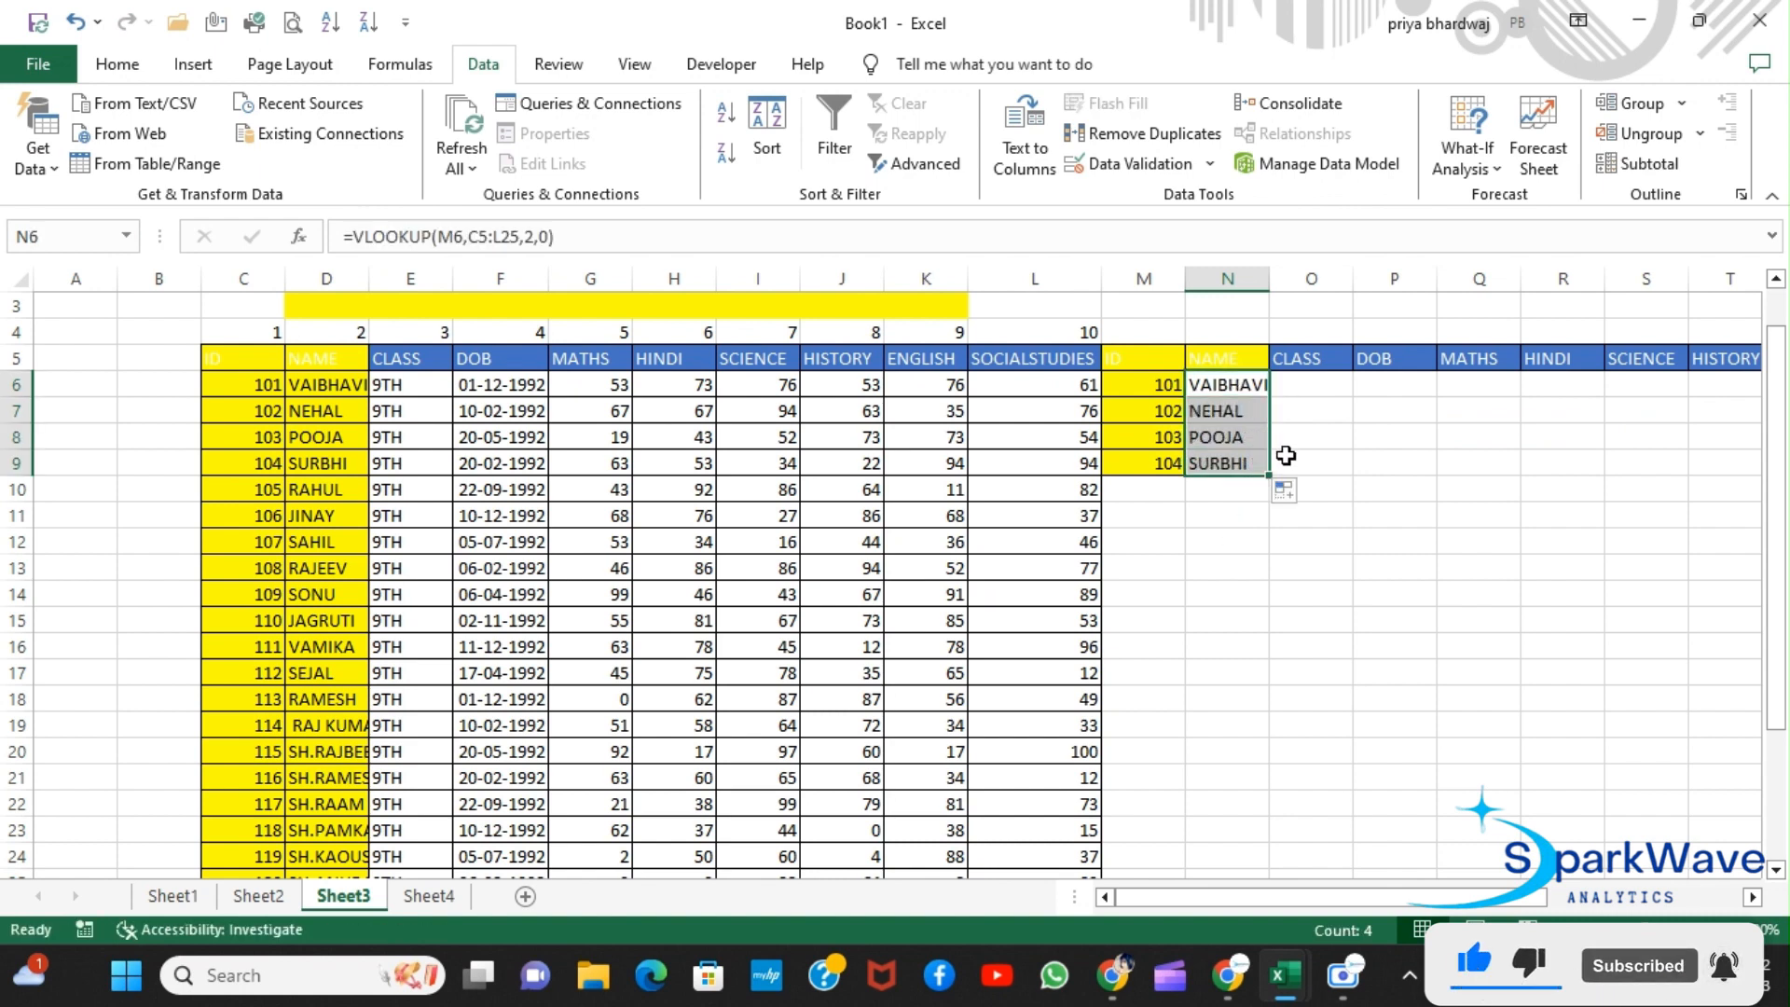
Step: Enter =VLOOKUP(M6,C5:L25,3,0) in O6 under the new CLASS header and fill it down to O9
left_click(1311, 387)
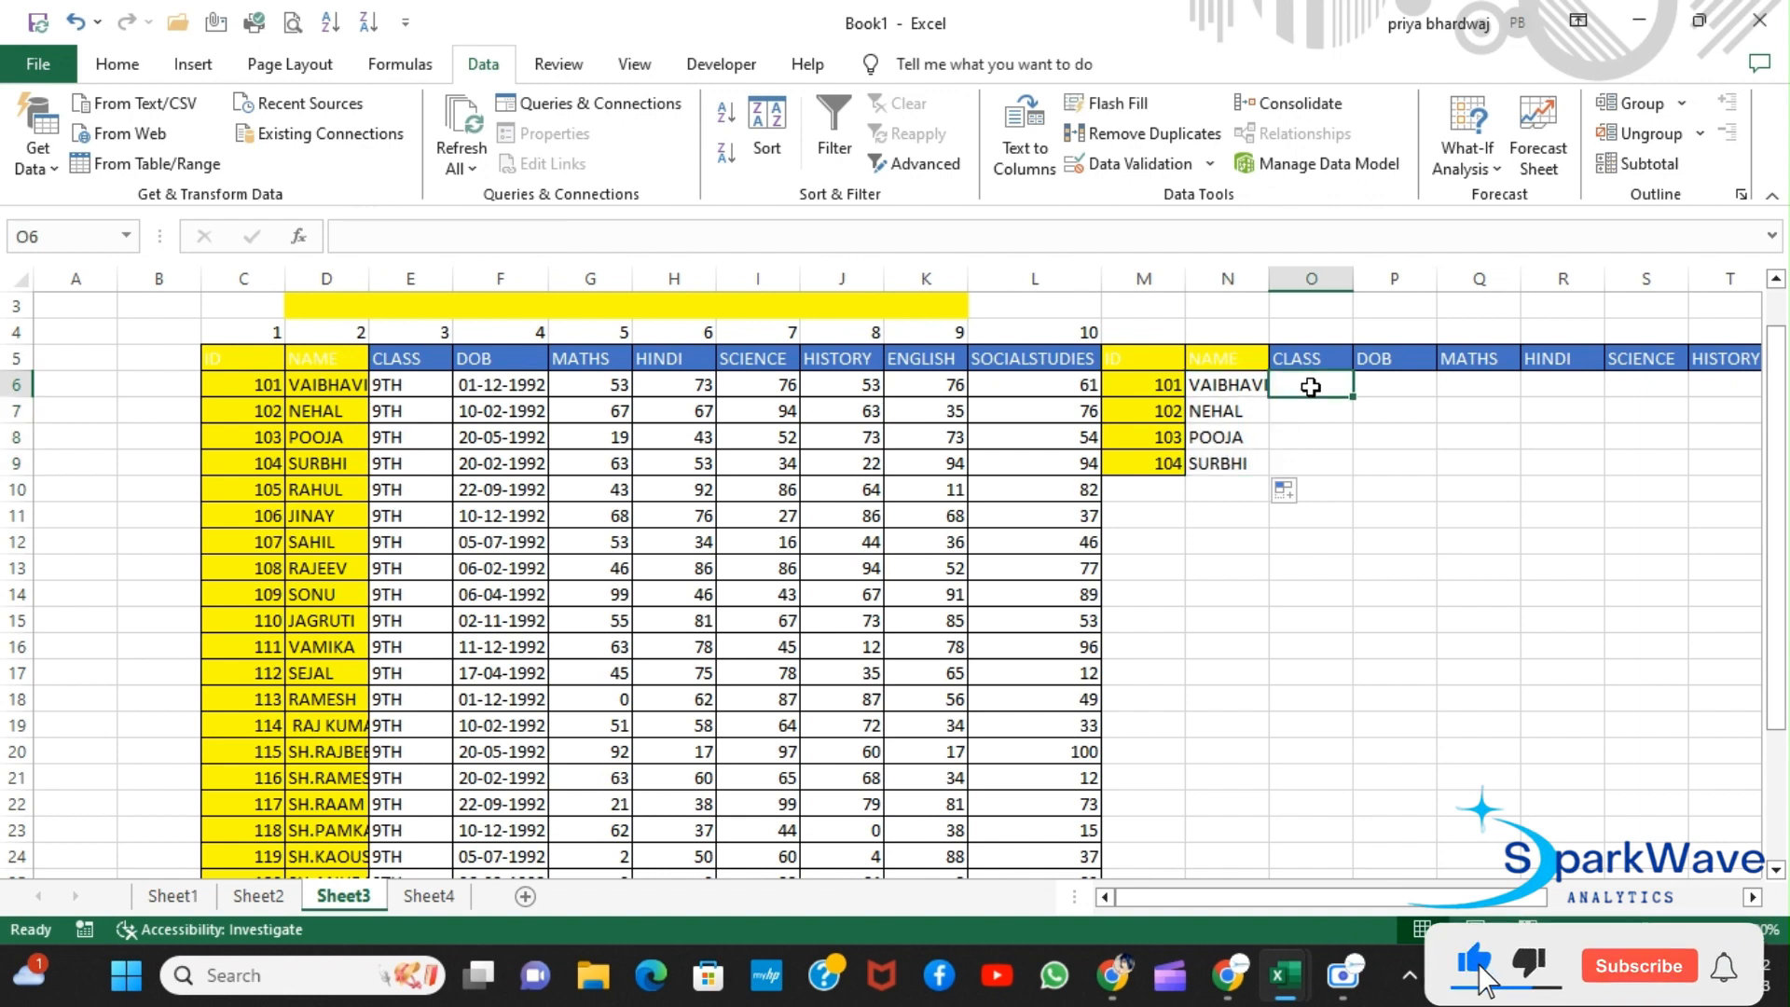
type("=V")
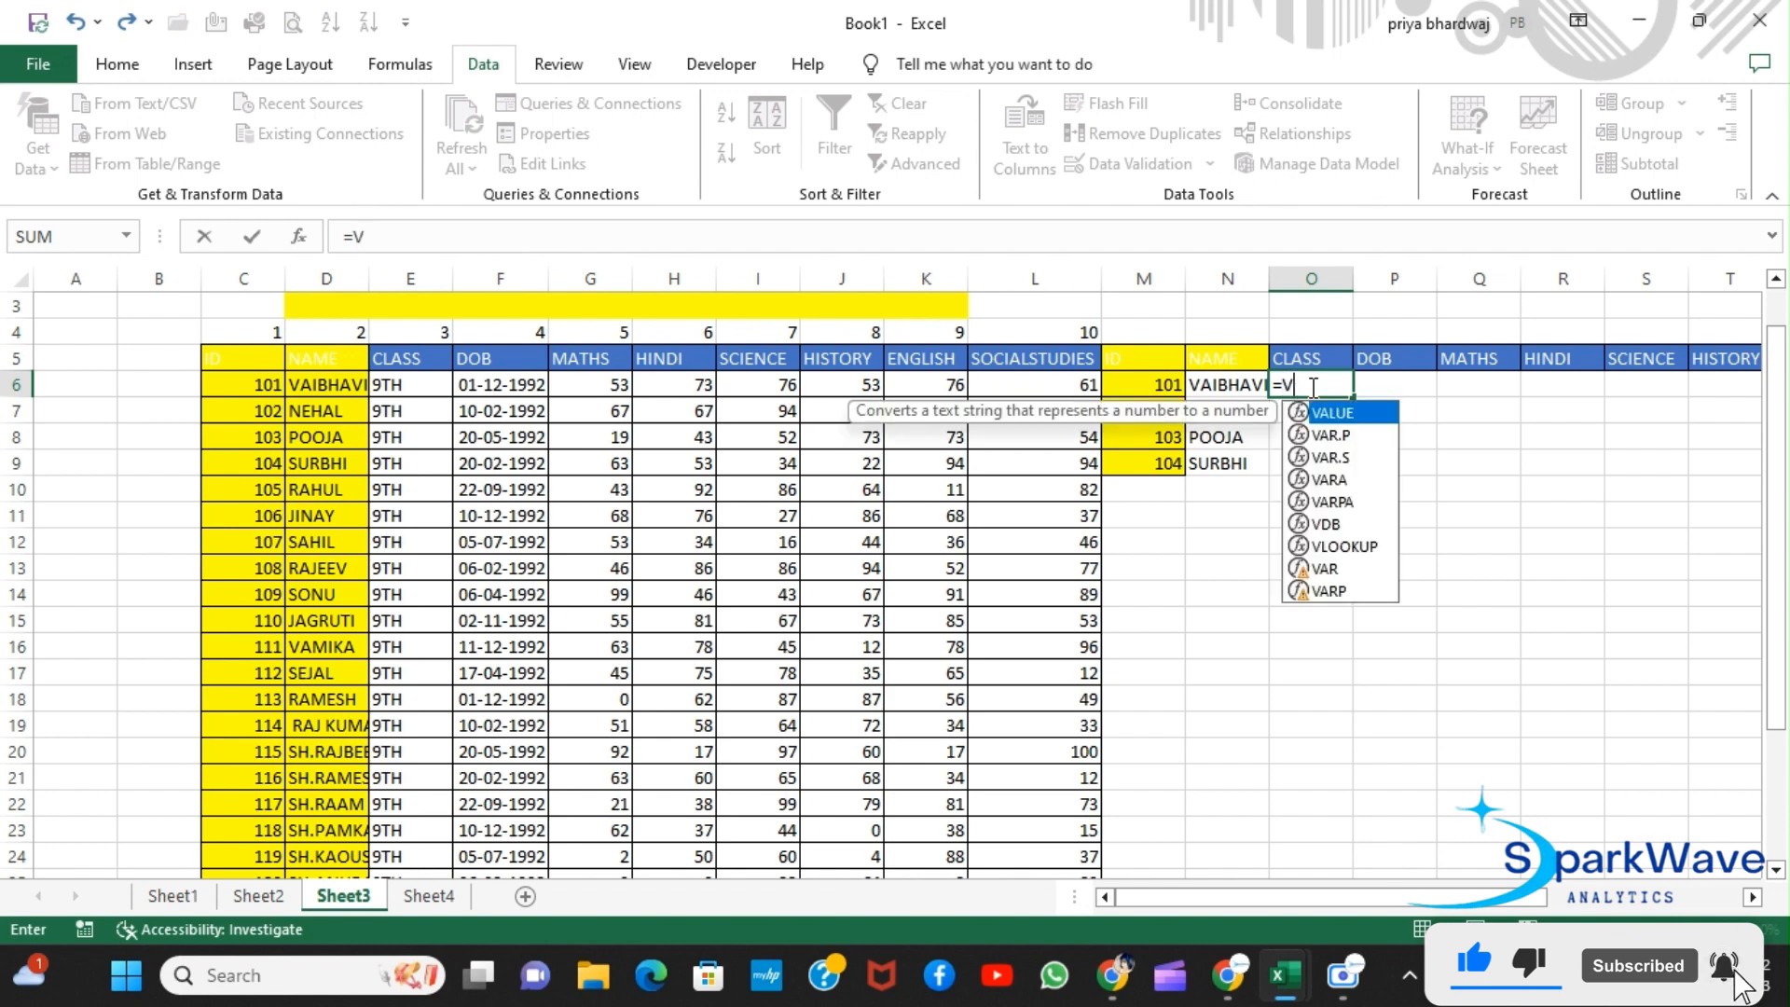
double_click(1348, 550)
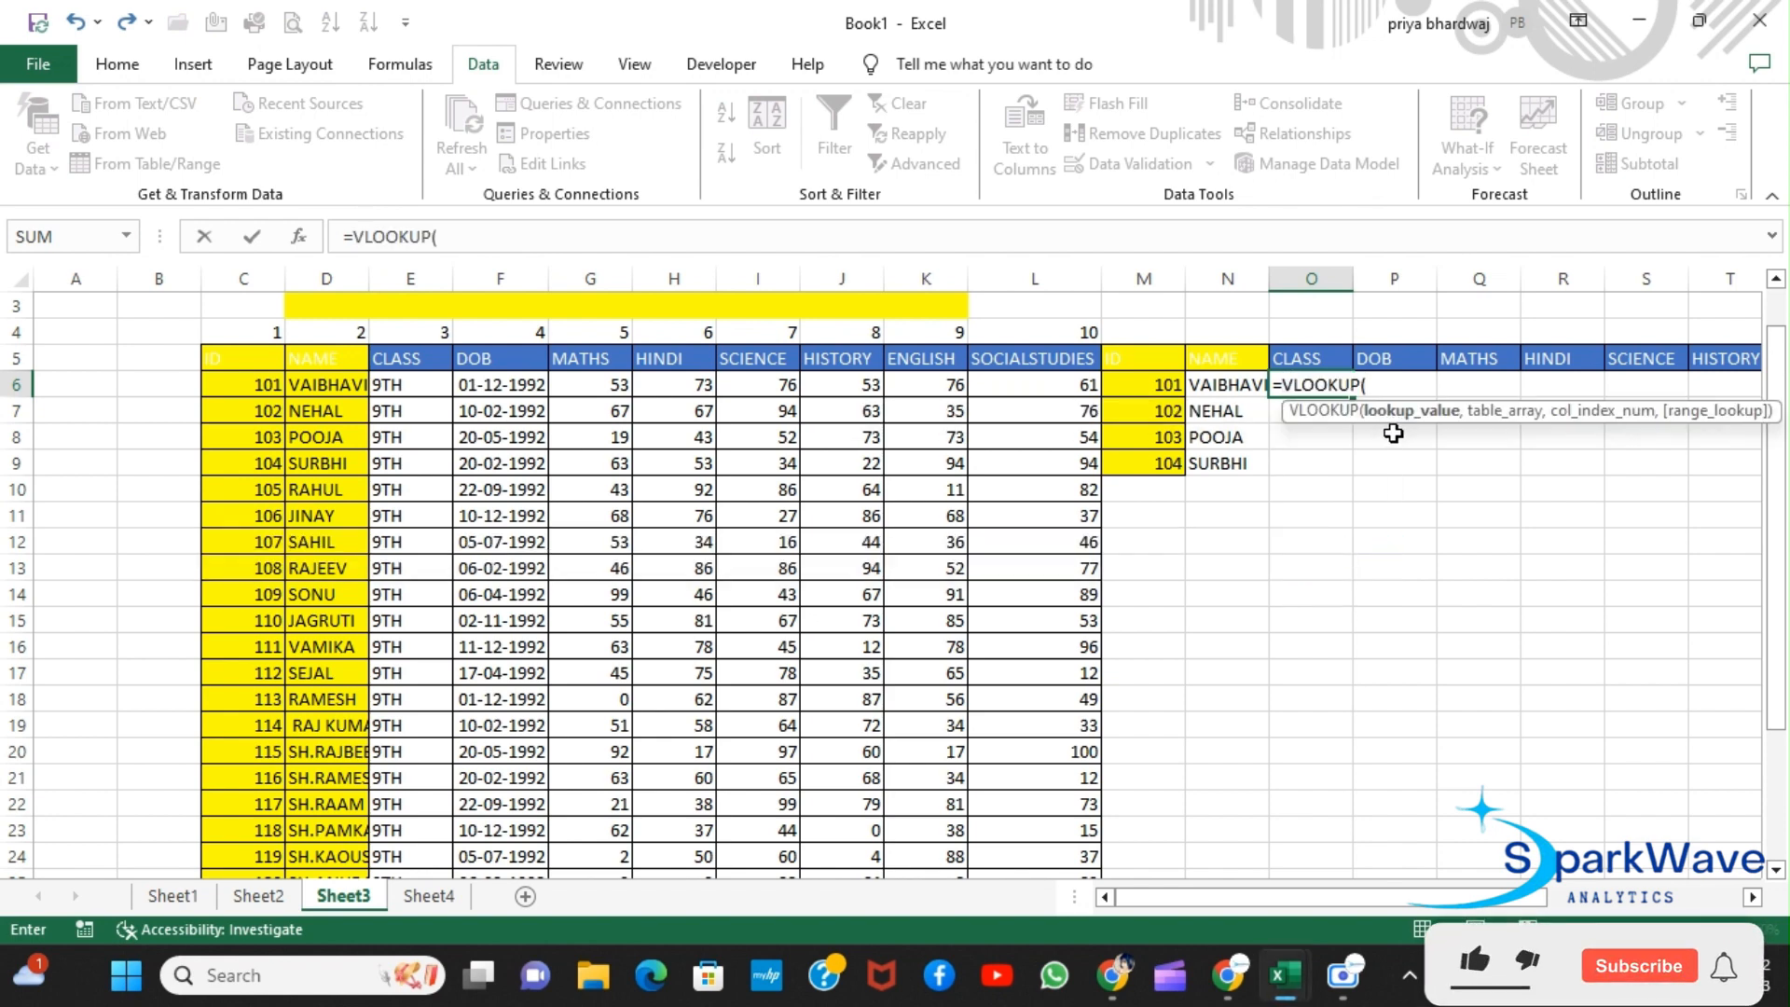
left_click(1163, 385)
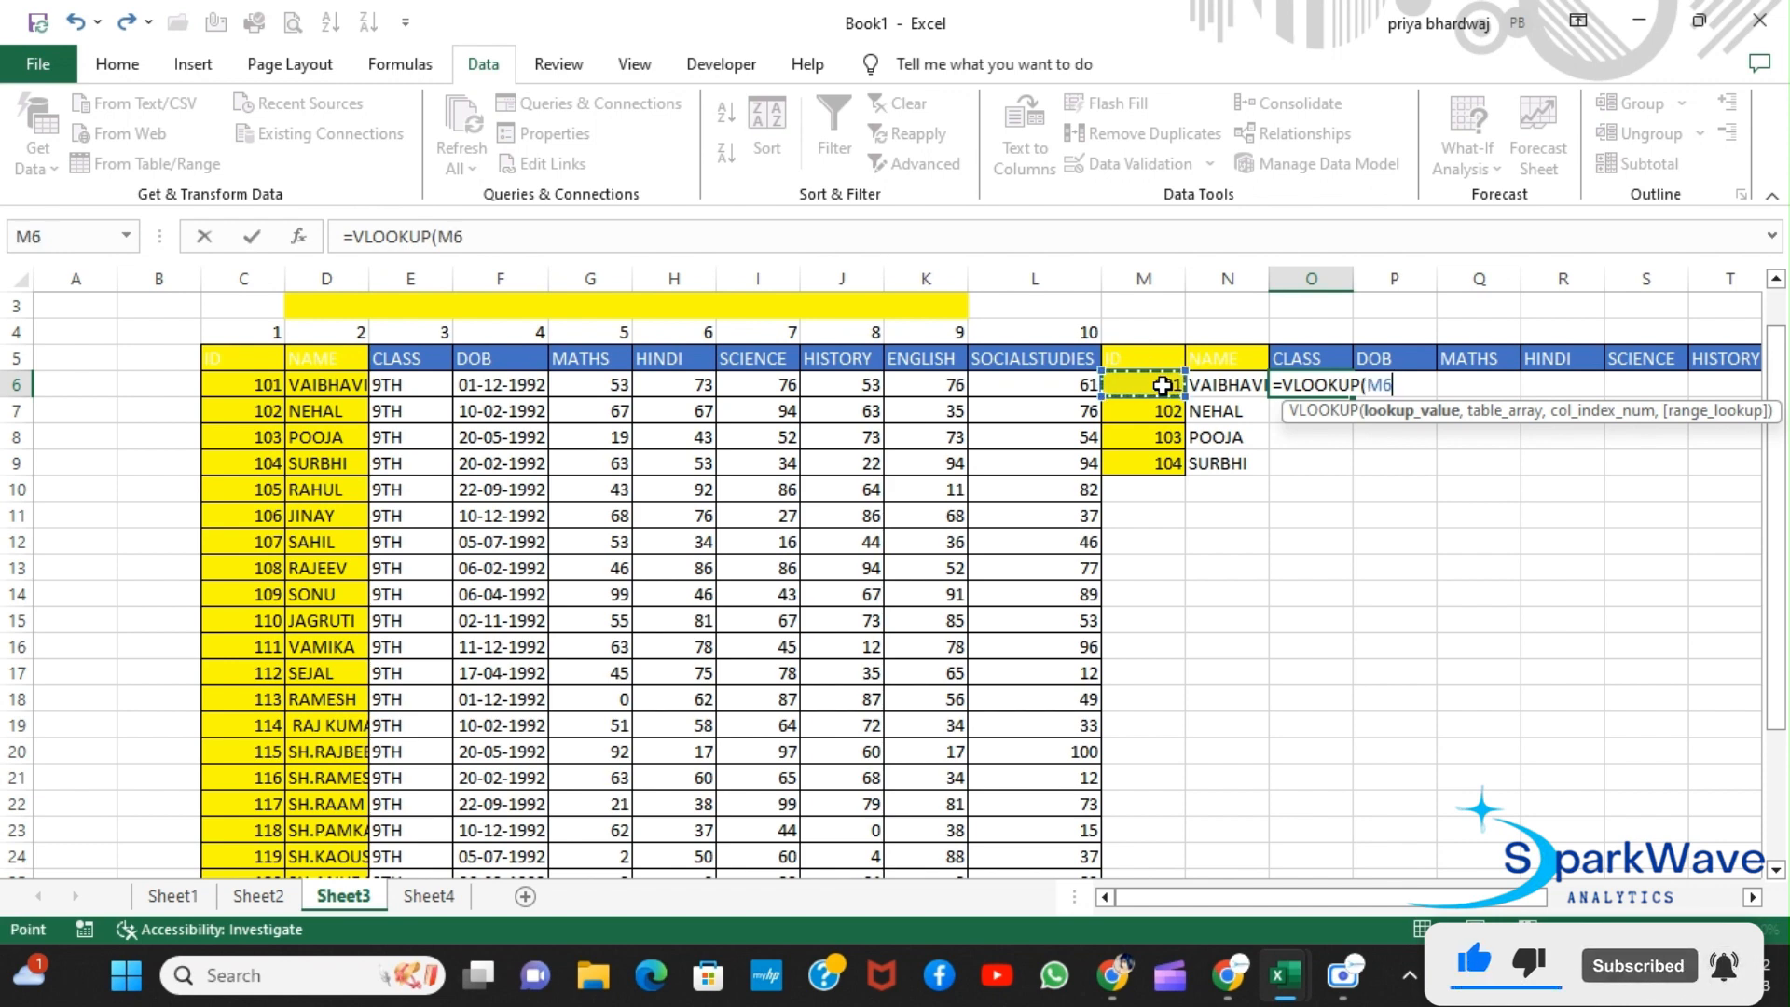
type(",")
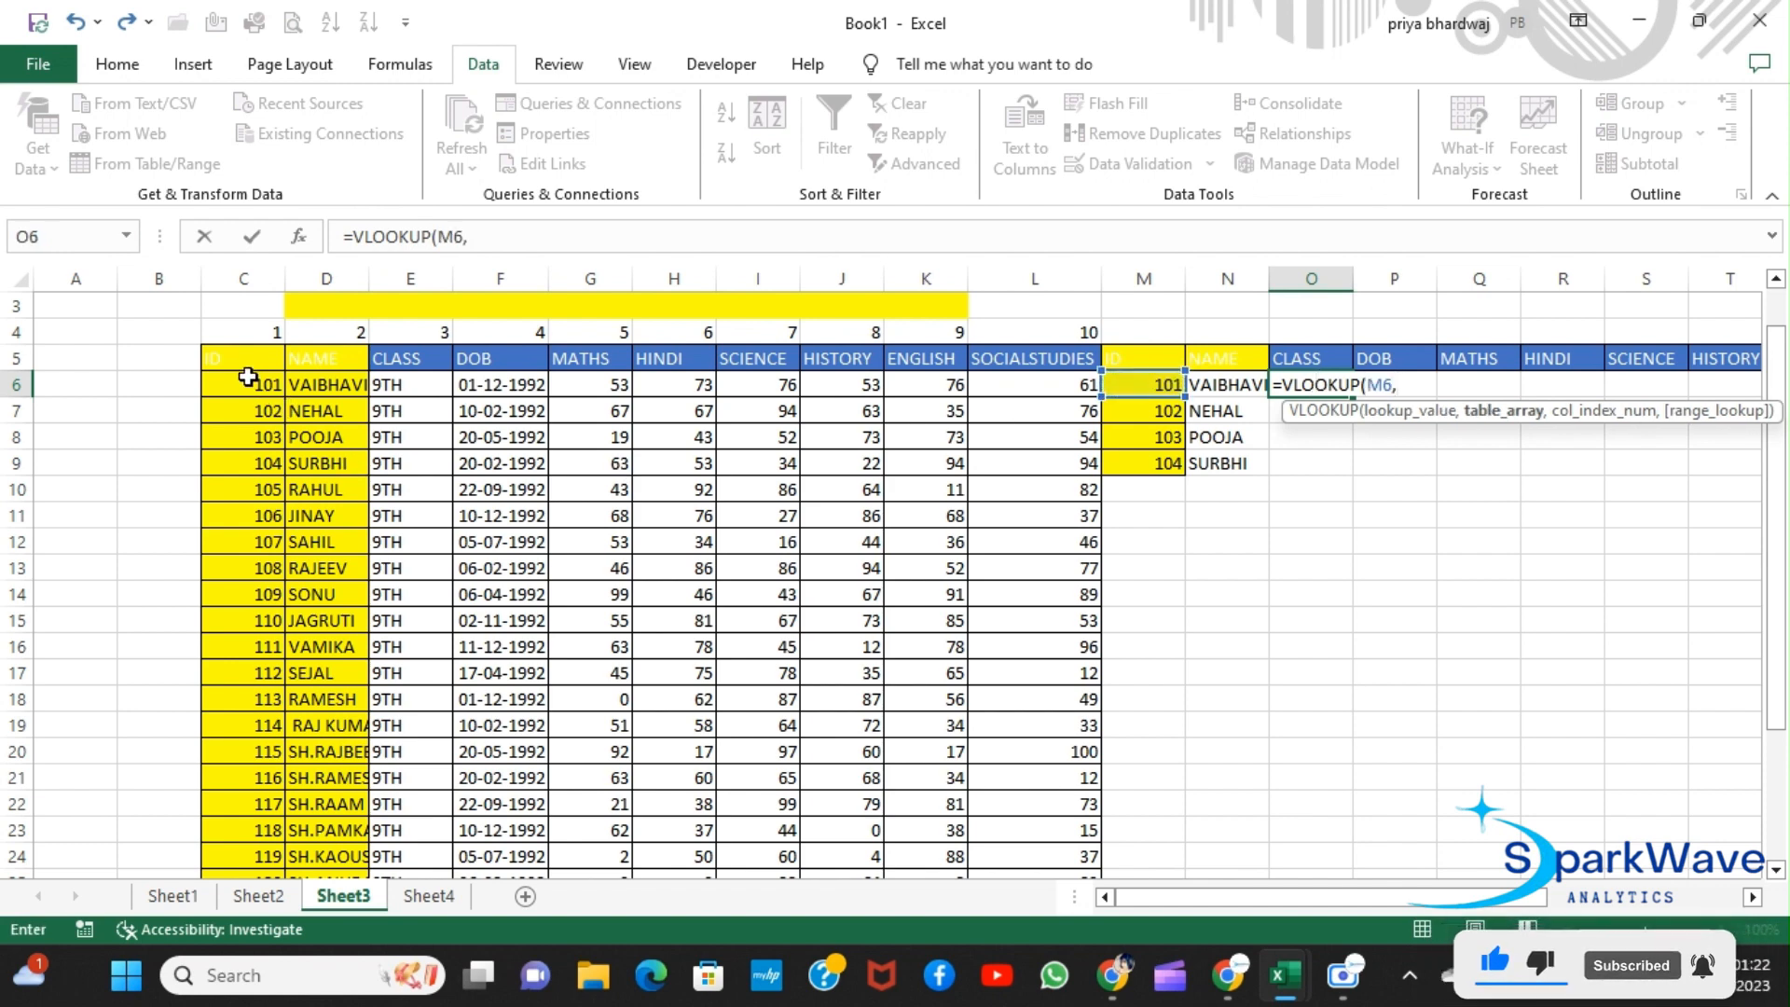
left_click_drag(239, 357, 1047, 802)
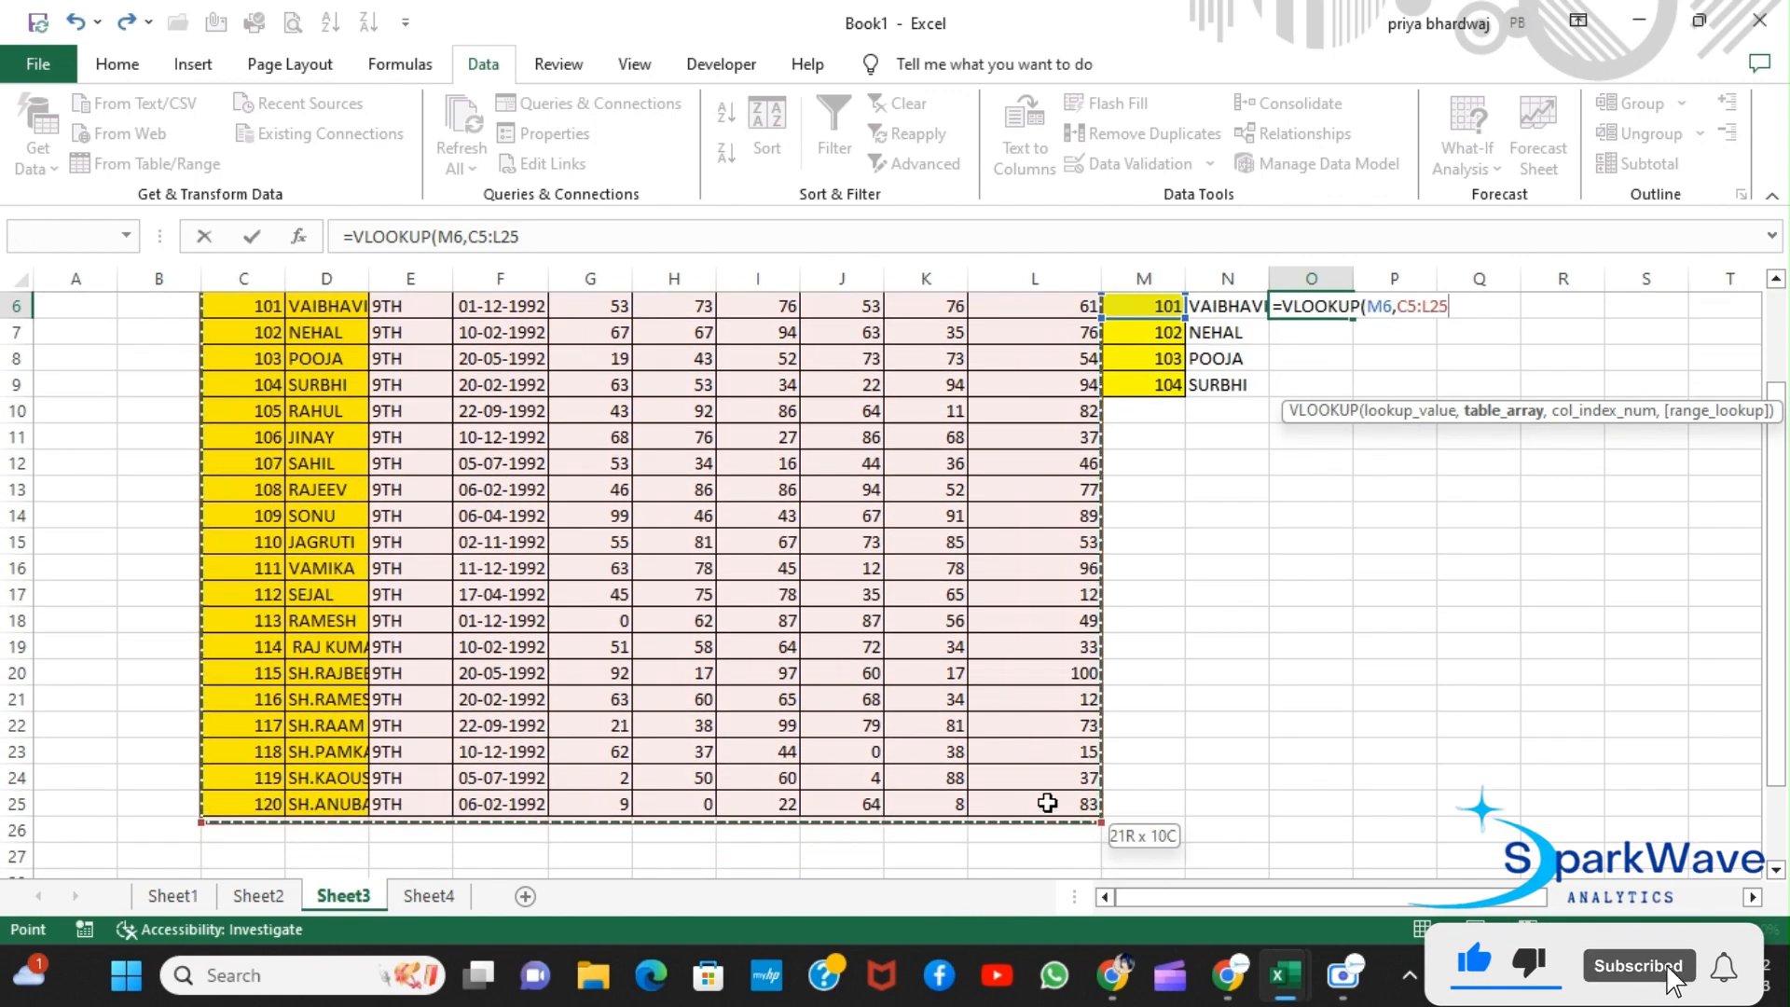
type(",")
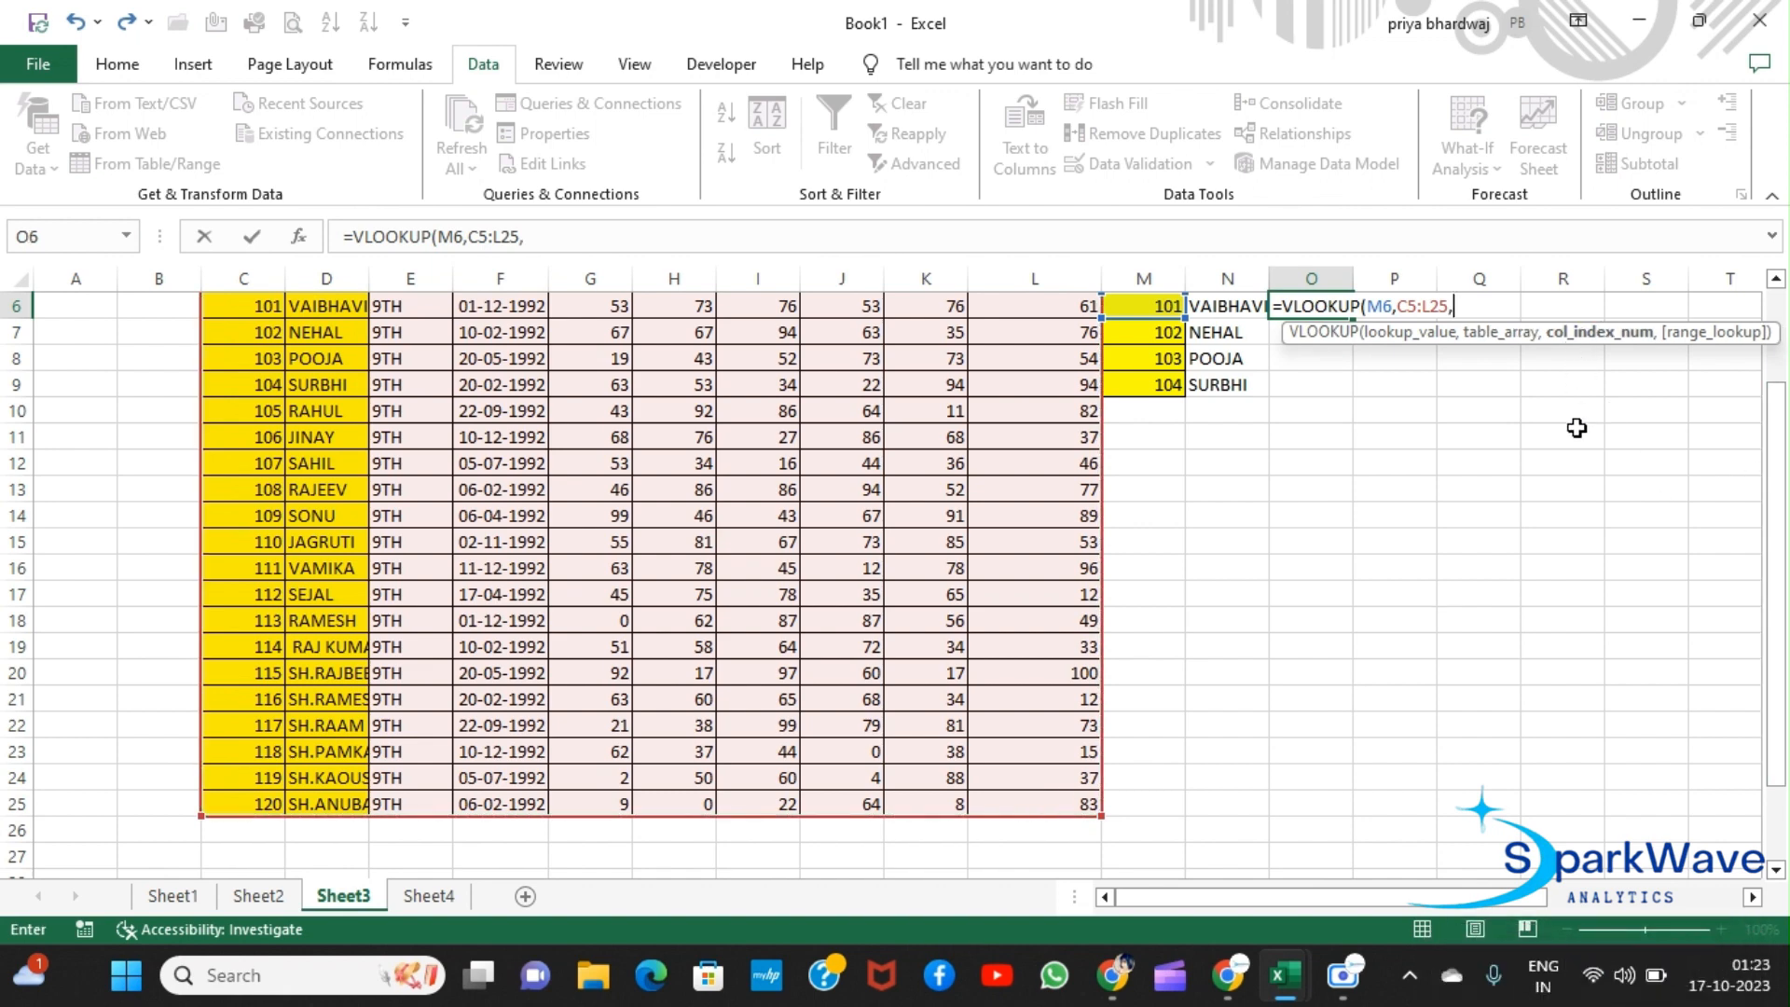
scroll(1576, 430, "up", 2)
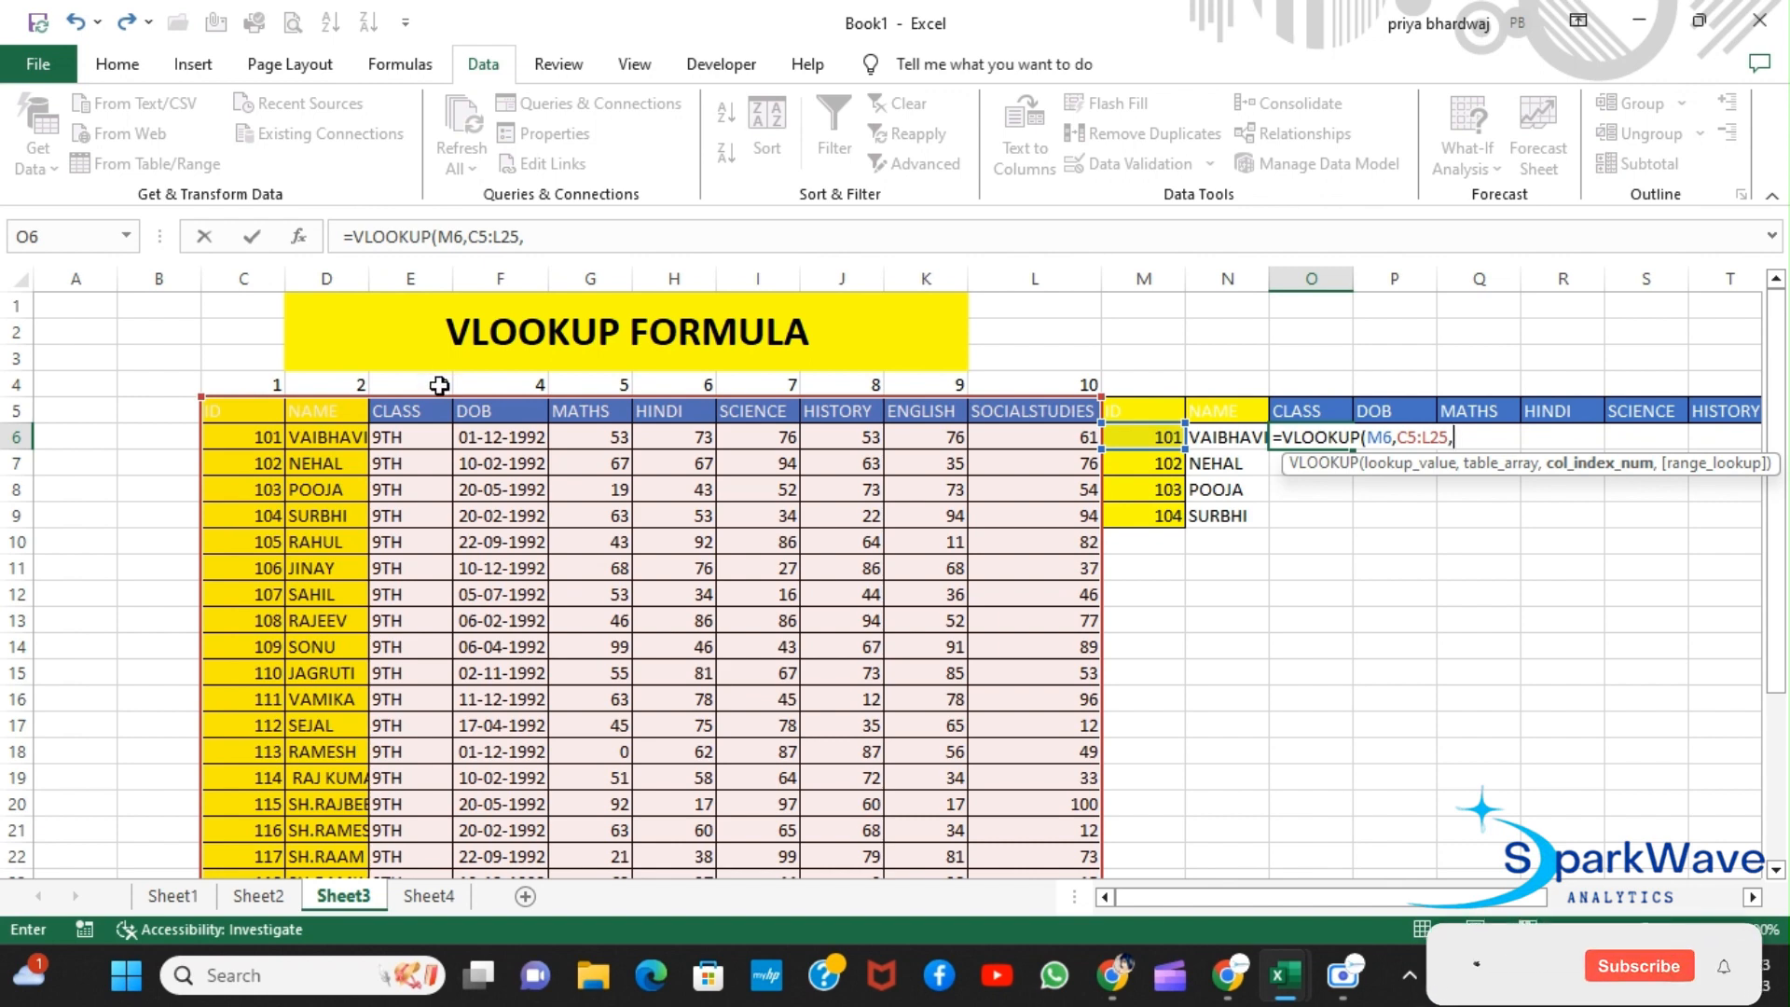
type(",")
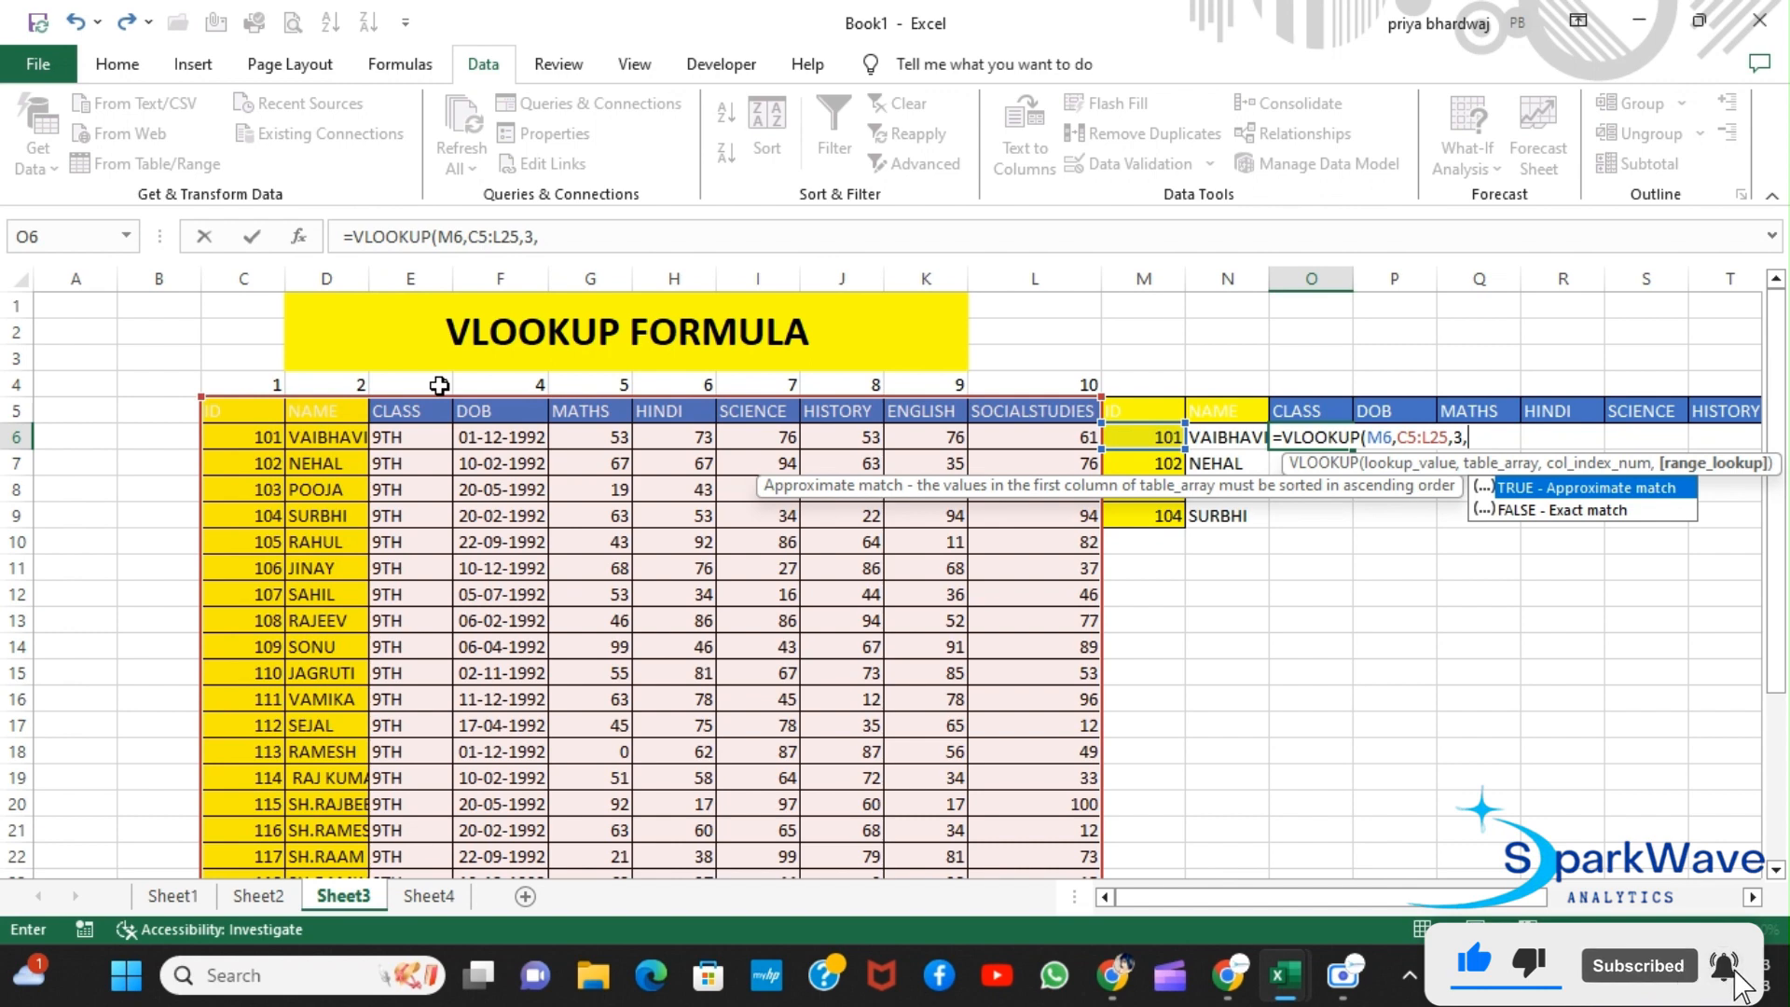
type("0")
key("Return")
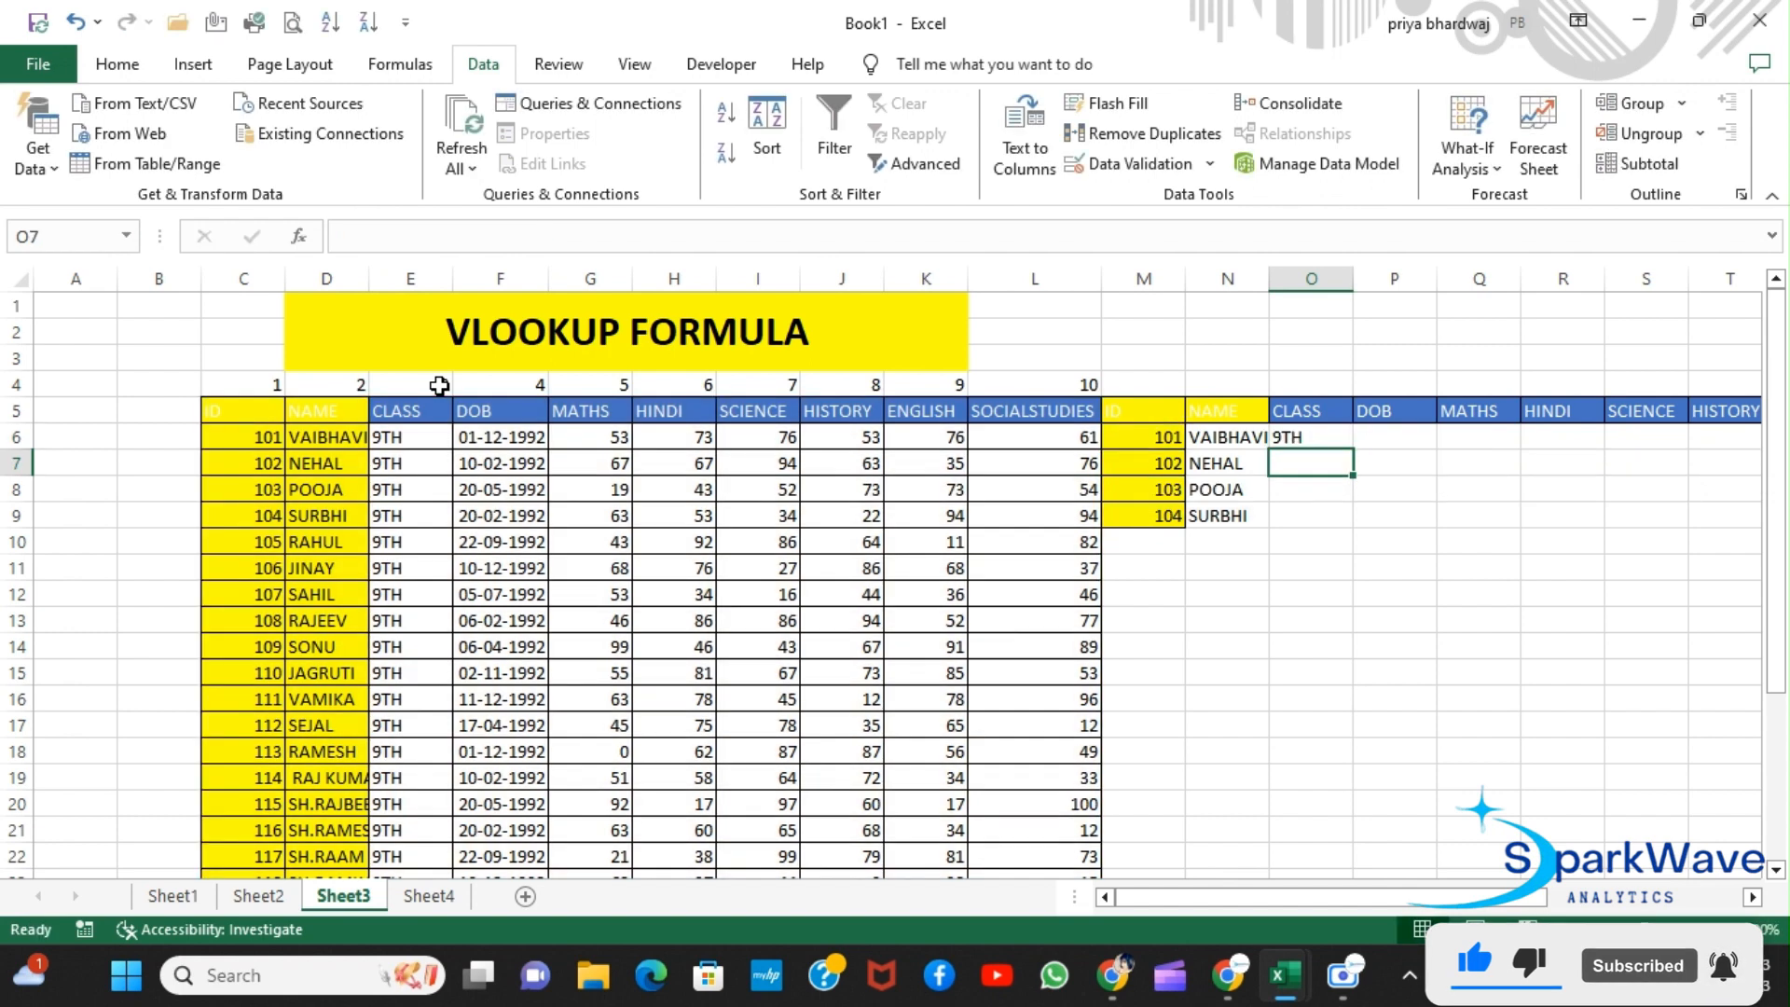
left_click(1301, 441)
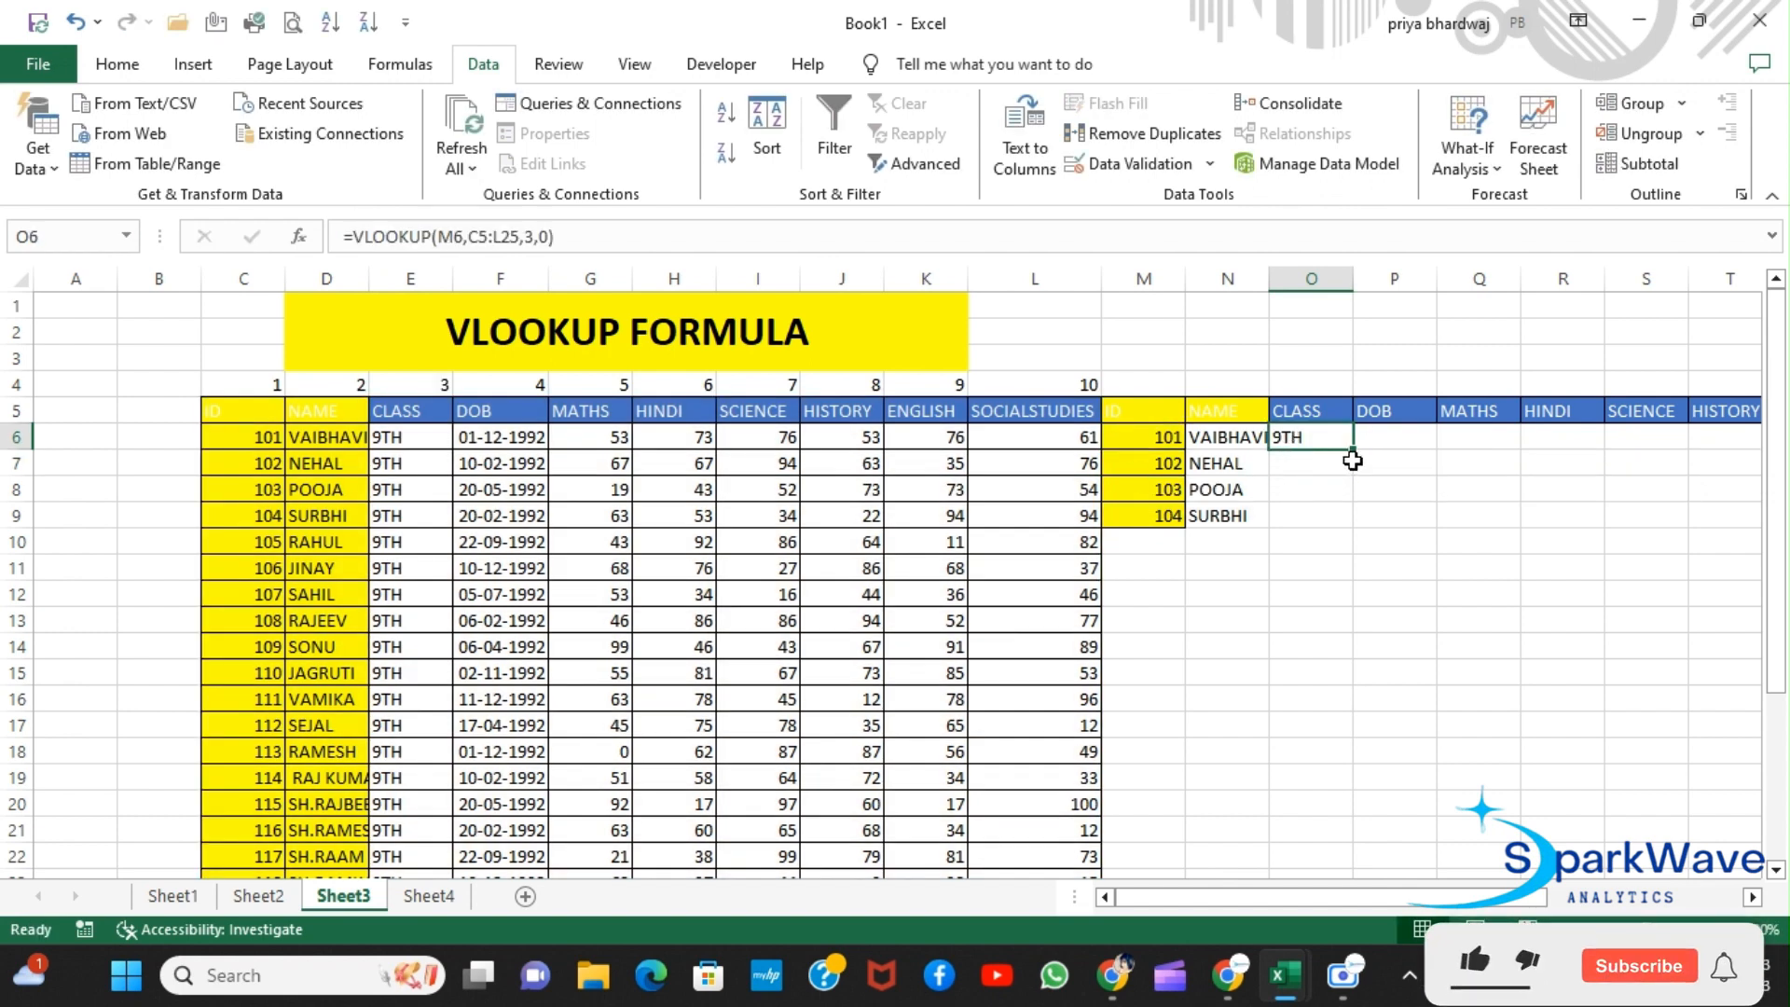
left_click_drag(1354, 450, 1359, 524)
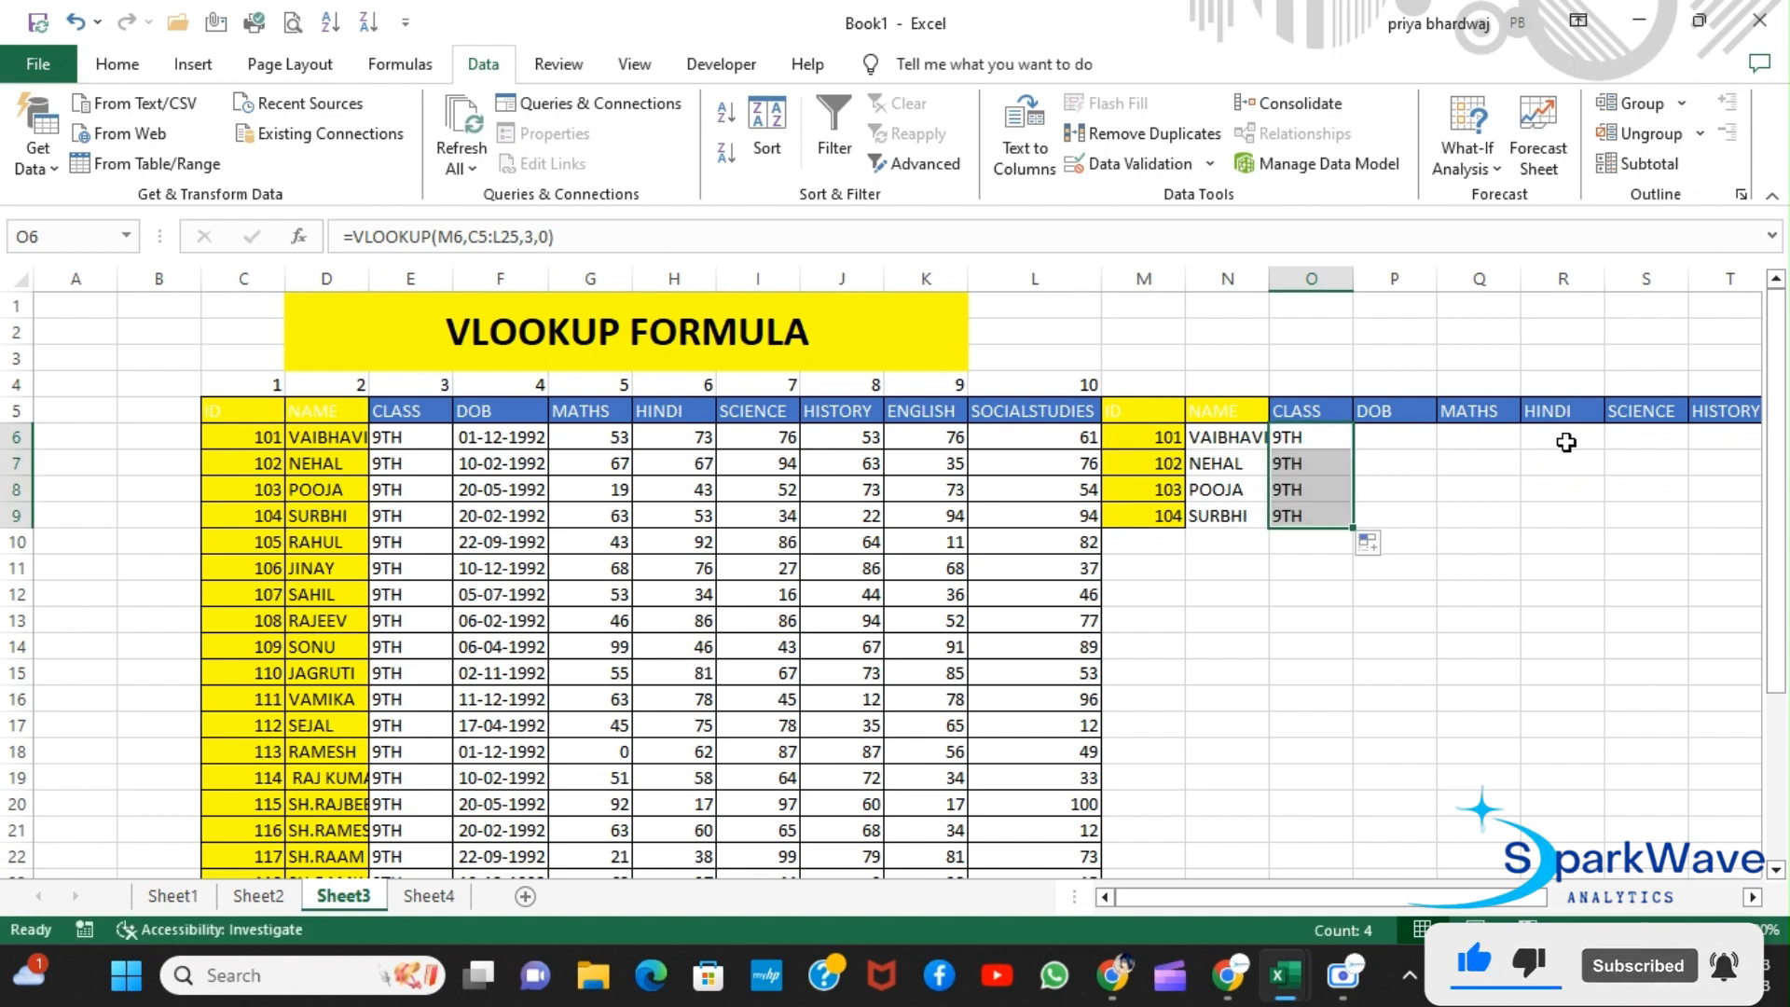
Step: Fill the CLASS lookup formulas in rows 6 to 9 across from column O through the SOCIALSTUDIES column V
scroll(1051, 448, "right", 4)
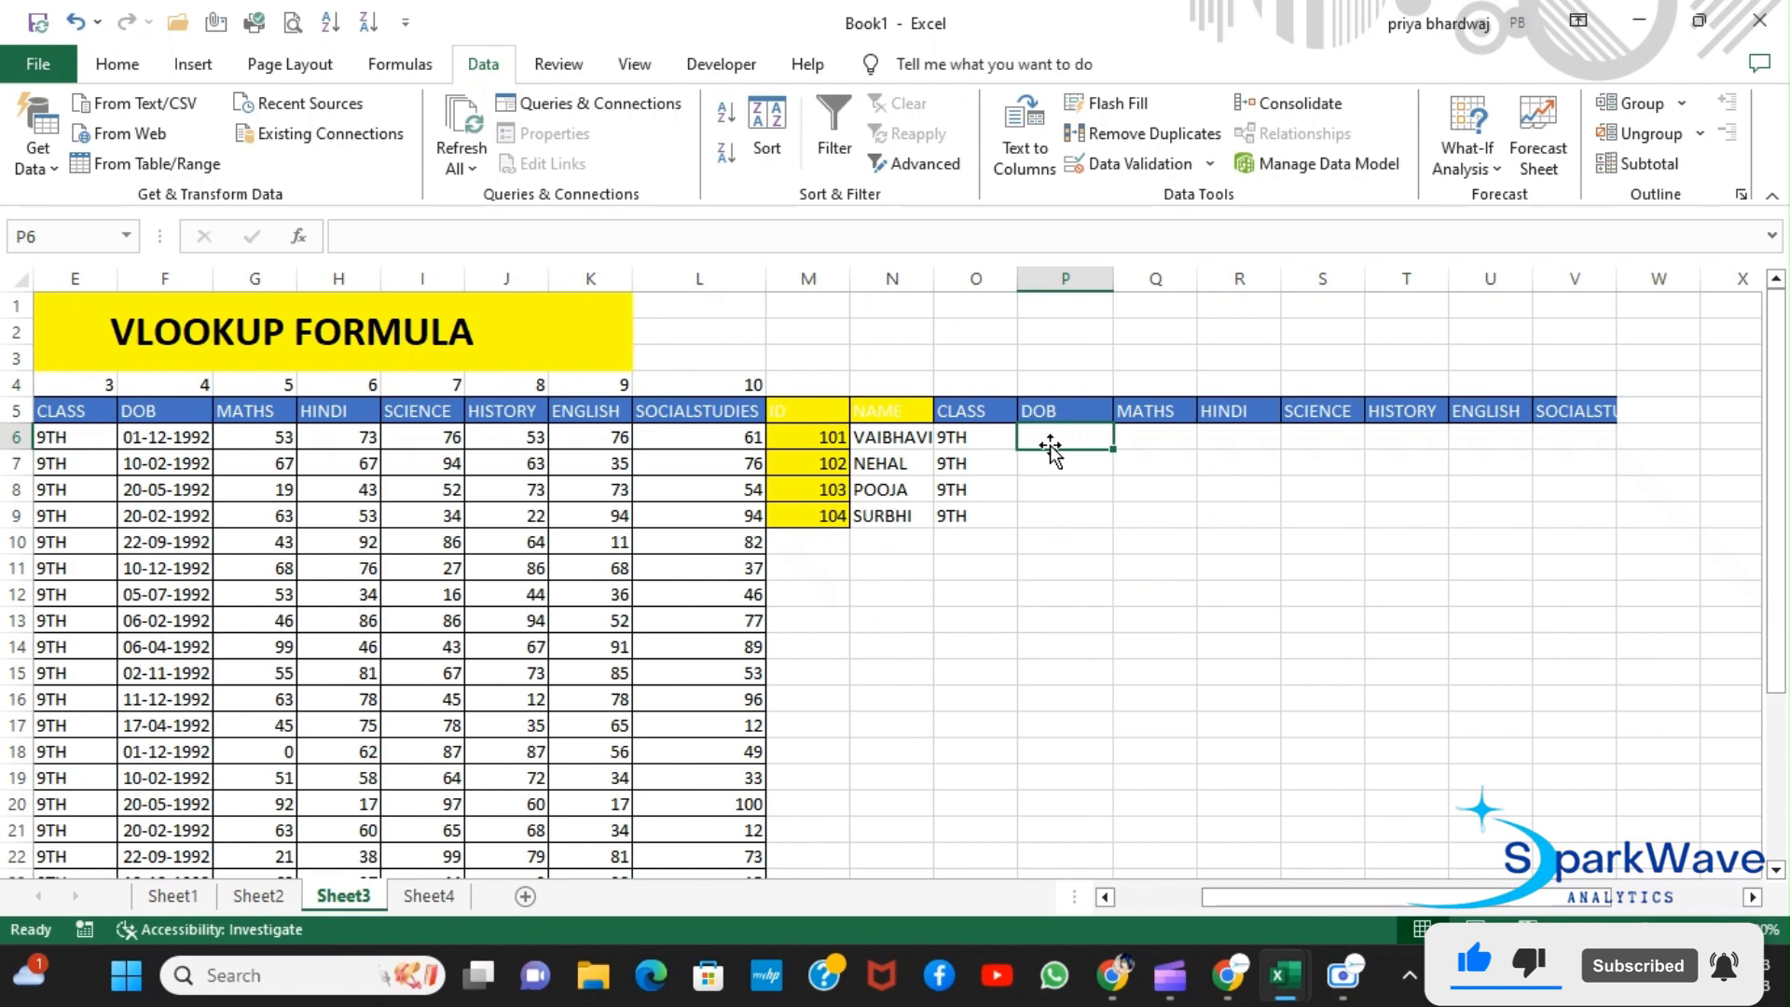
left_click(988, 442)
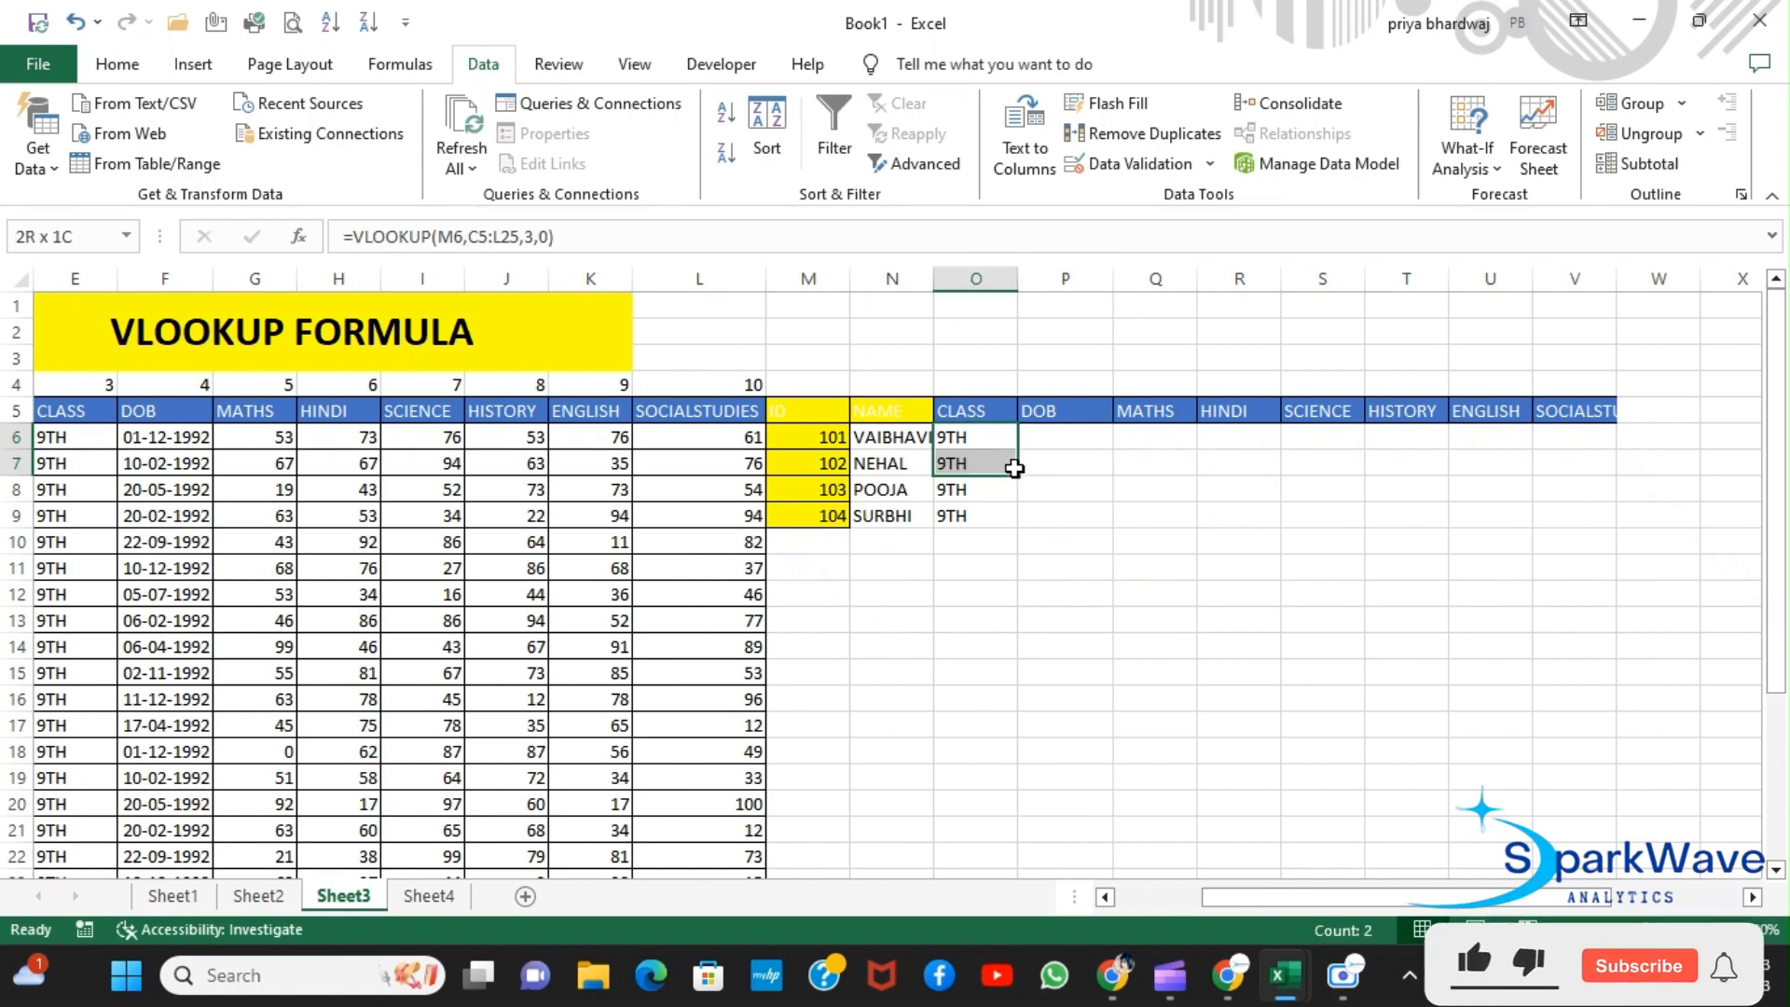
left_click_drag(1017, 460, 1600, 453)
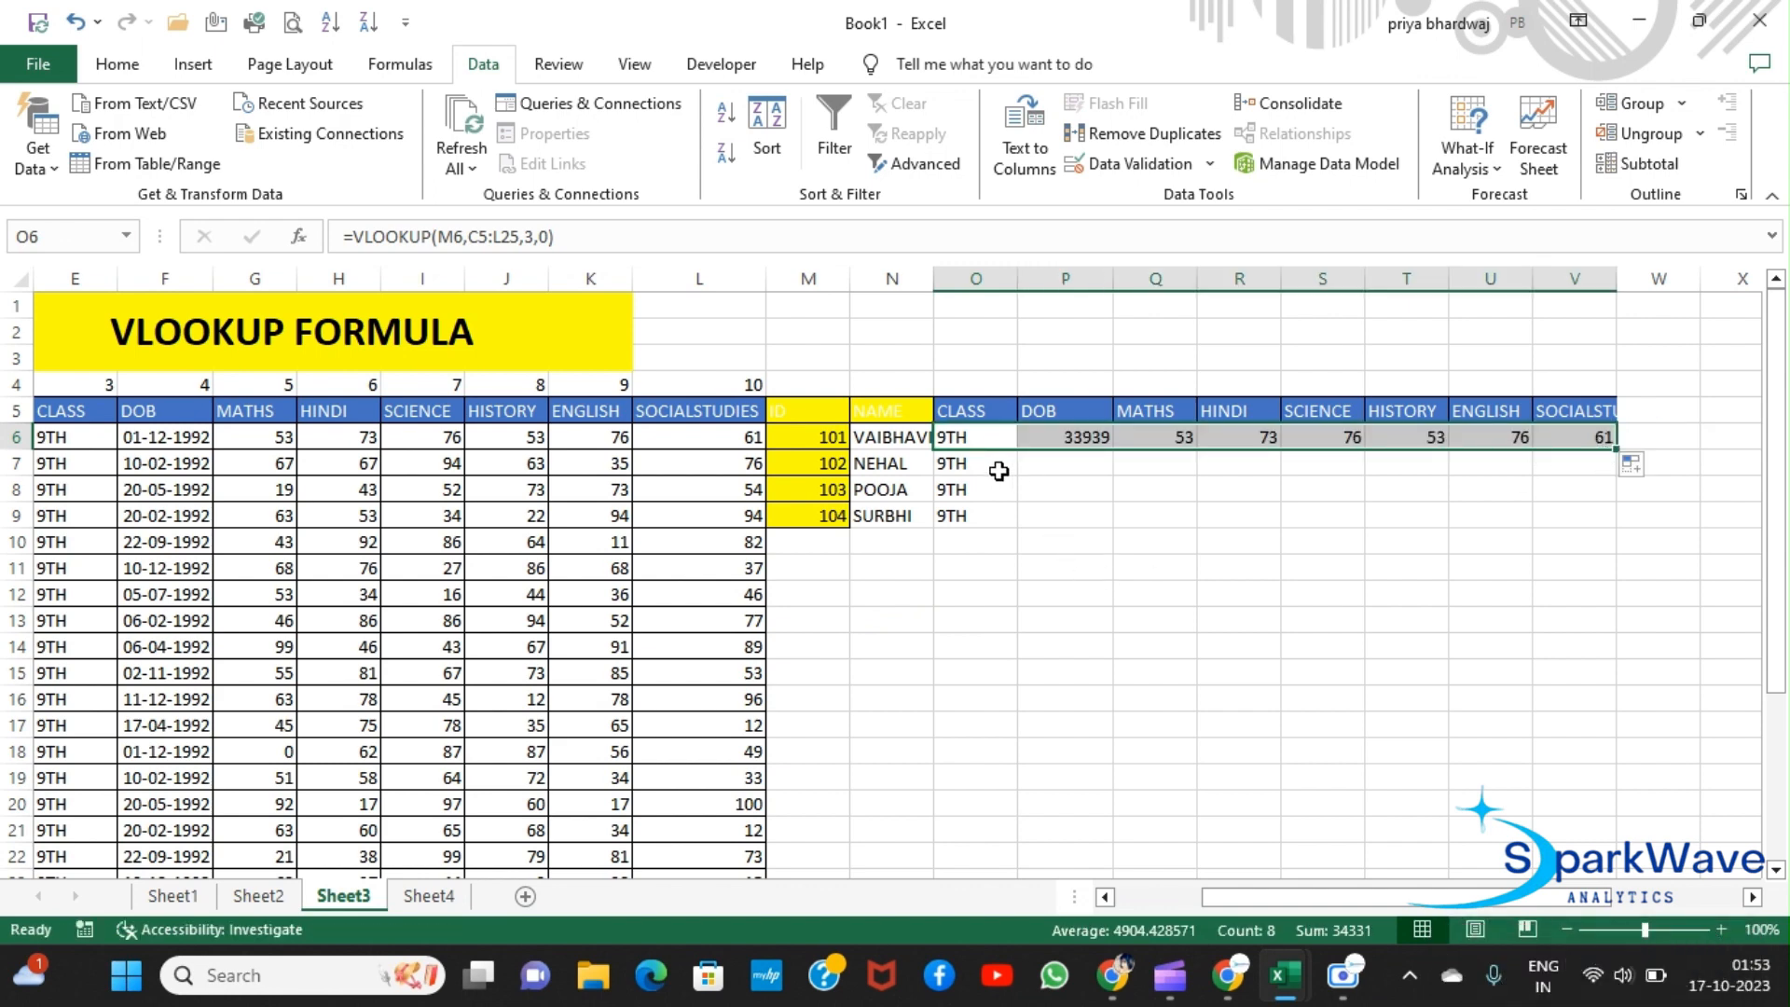
left_click(1013, 466)
left_click_drag(1020, 477, 1626, 539)
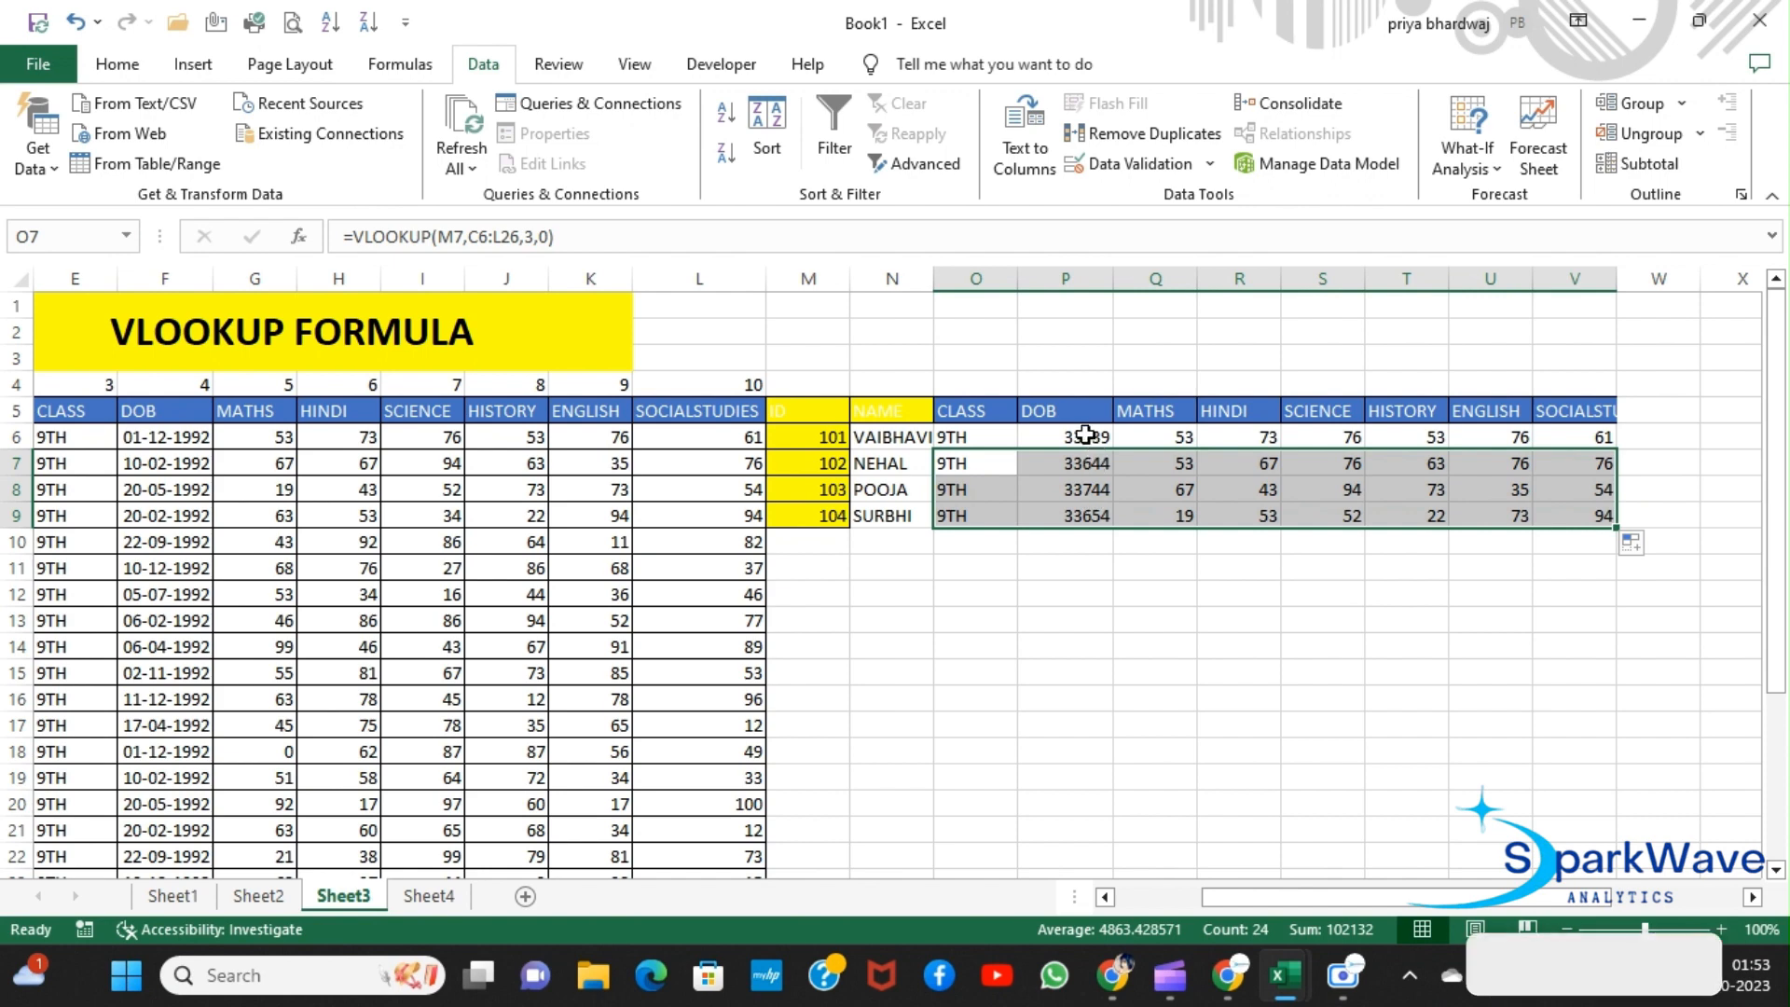
Step: Apply a date number format to the looked-up DOB values in P6:P9
left_click_drag(1086, 434, 1087, 513)
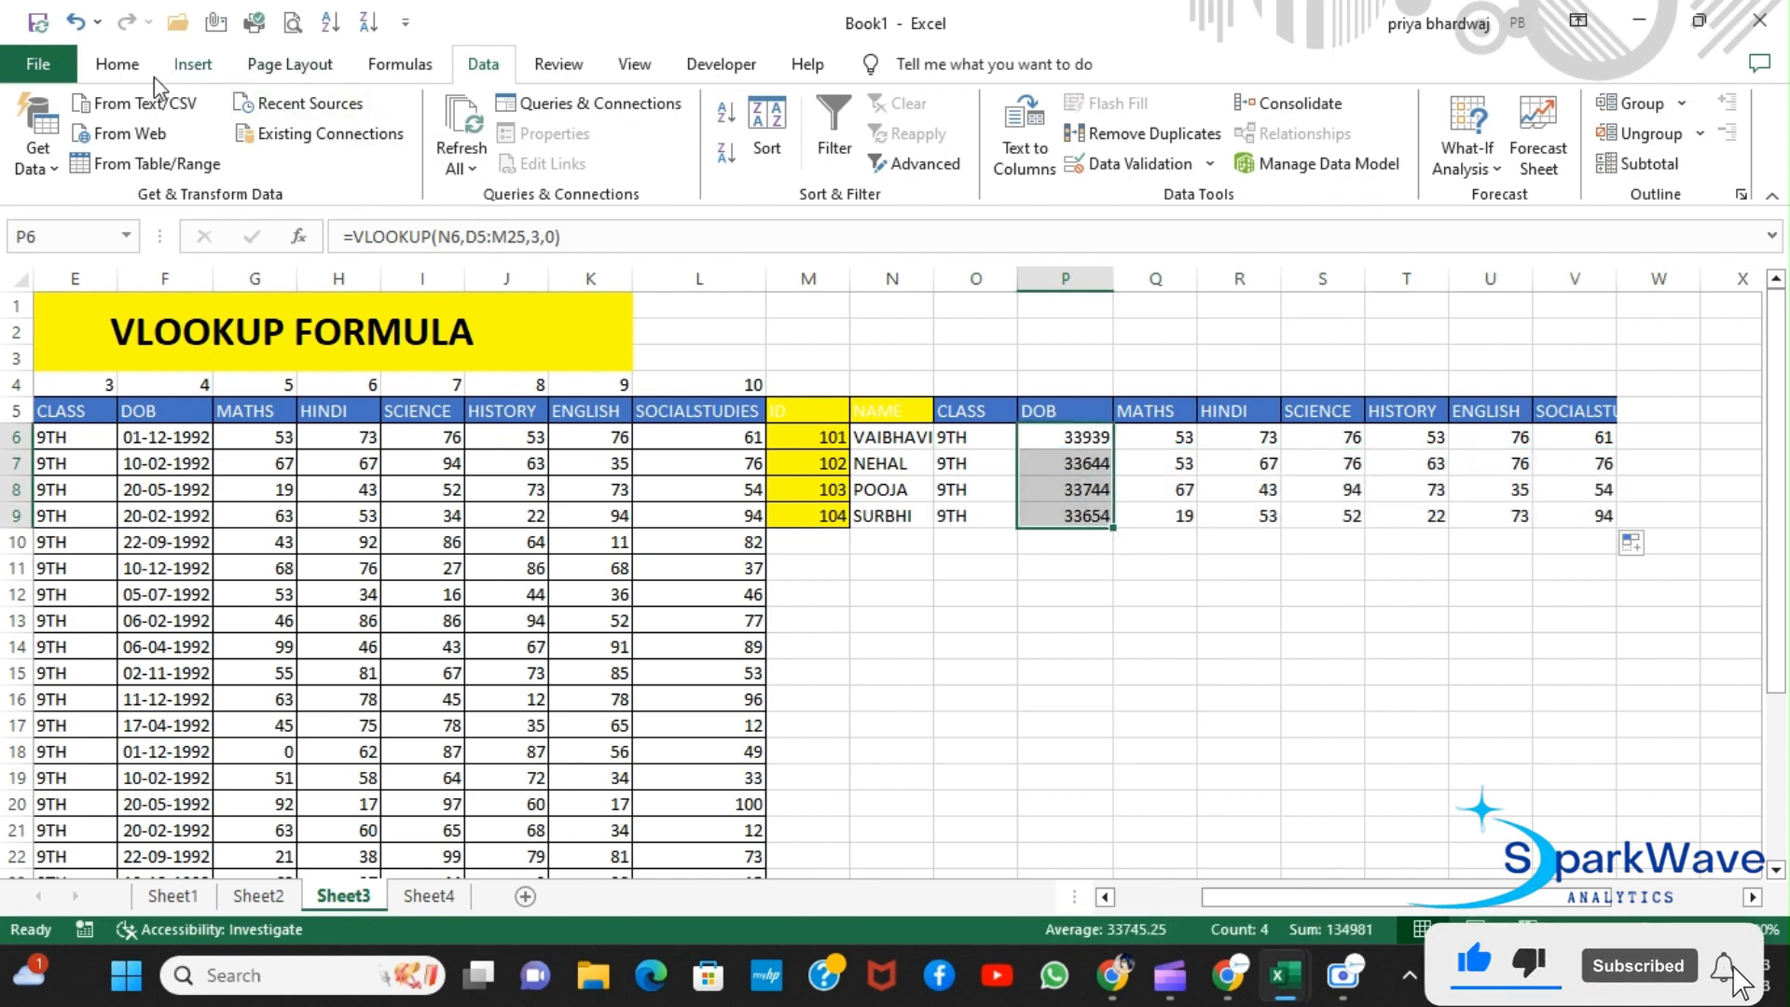
left_click(123, 70)
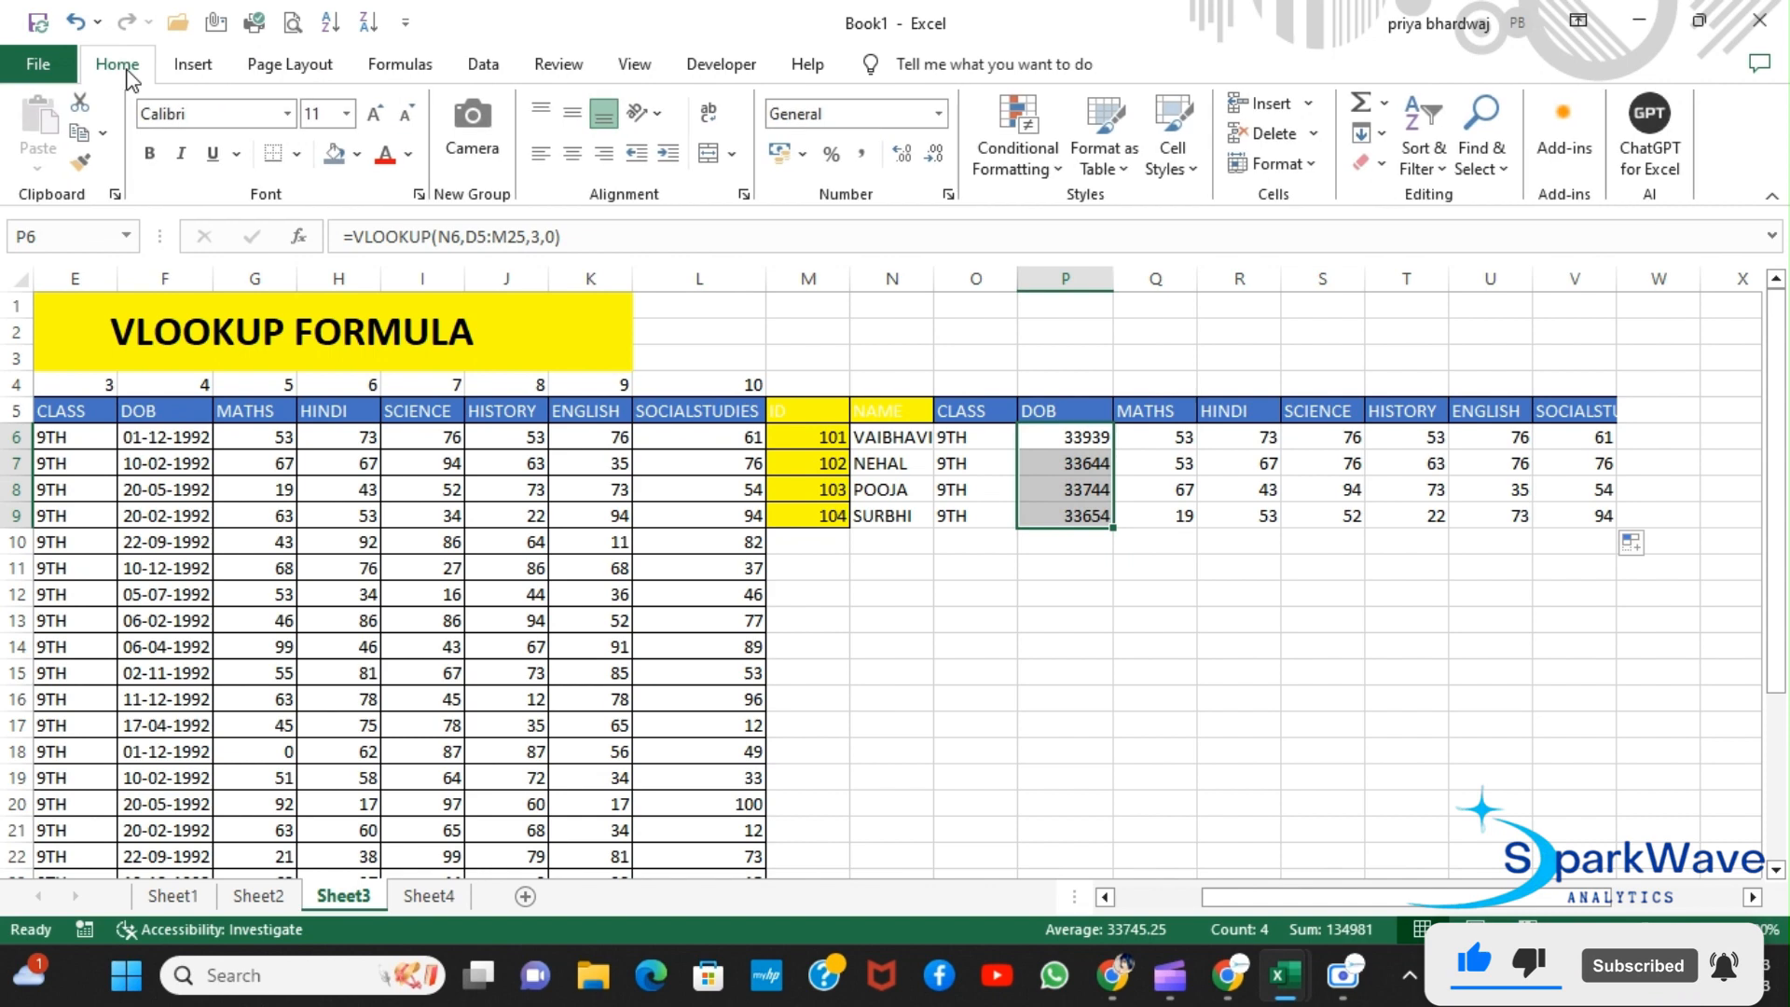
left_click(938, 113)
left_click(903, 404)
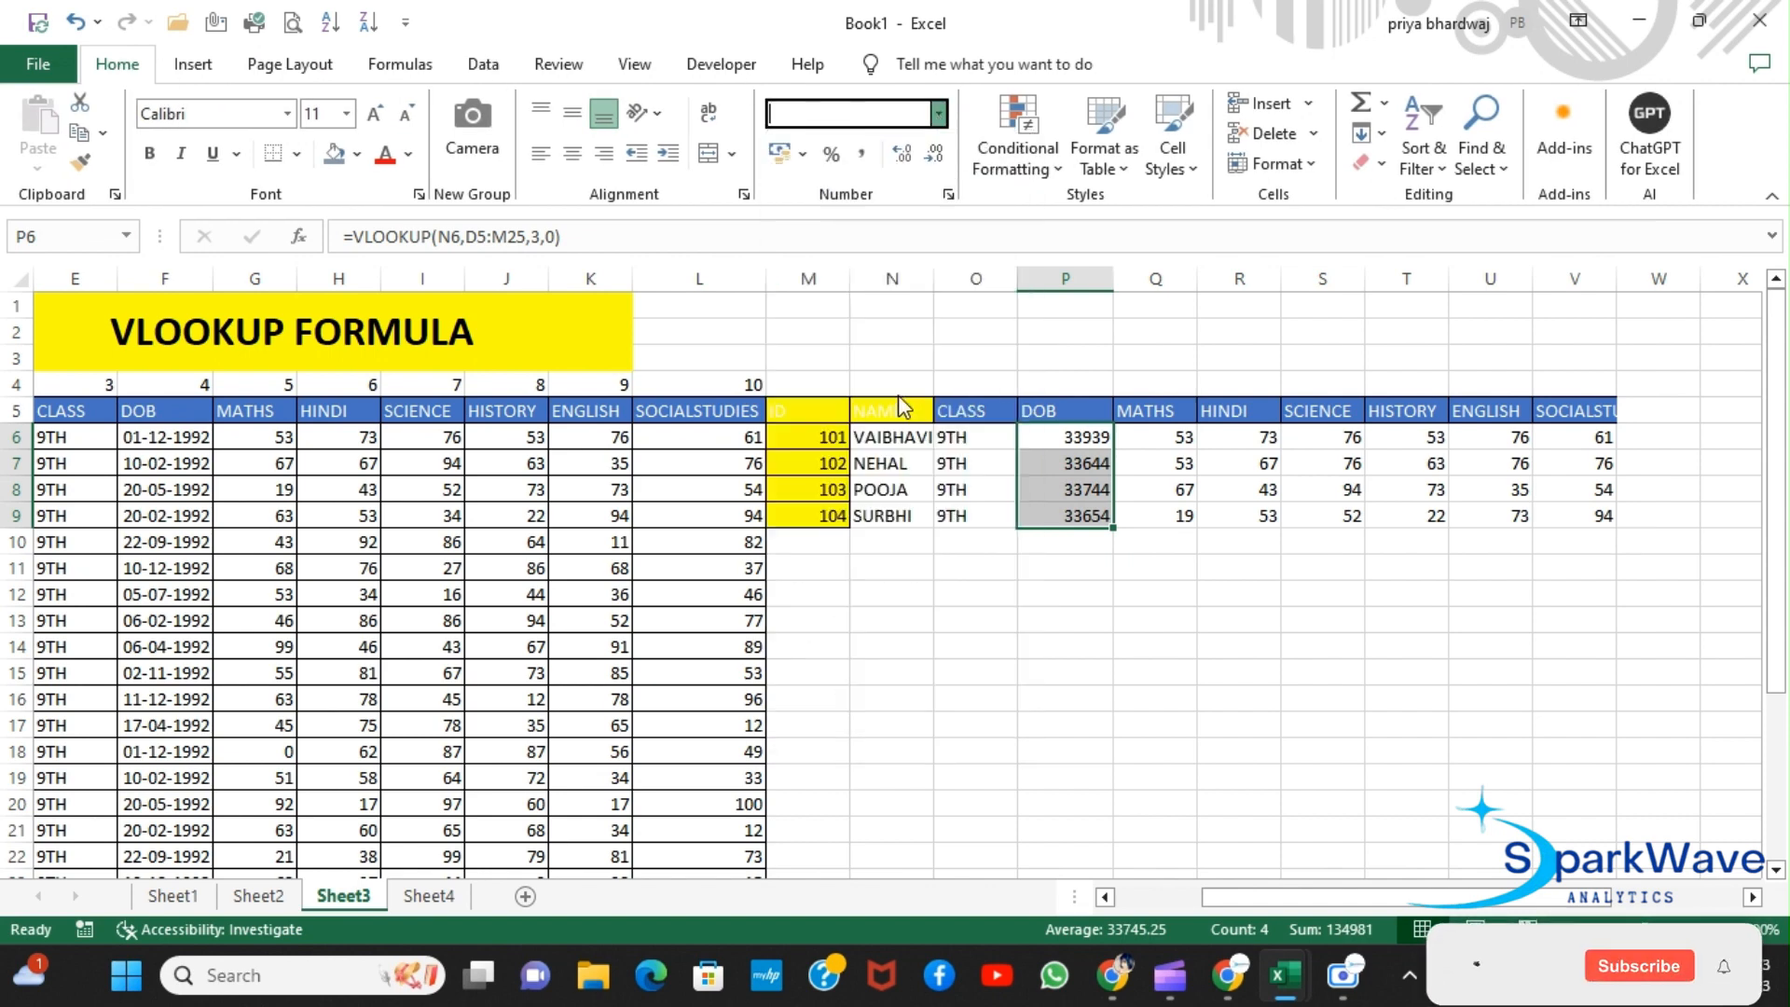
scroll(1116, 719, "left", 3)
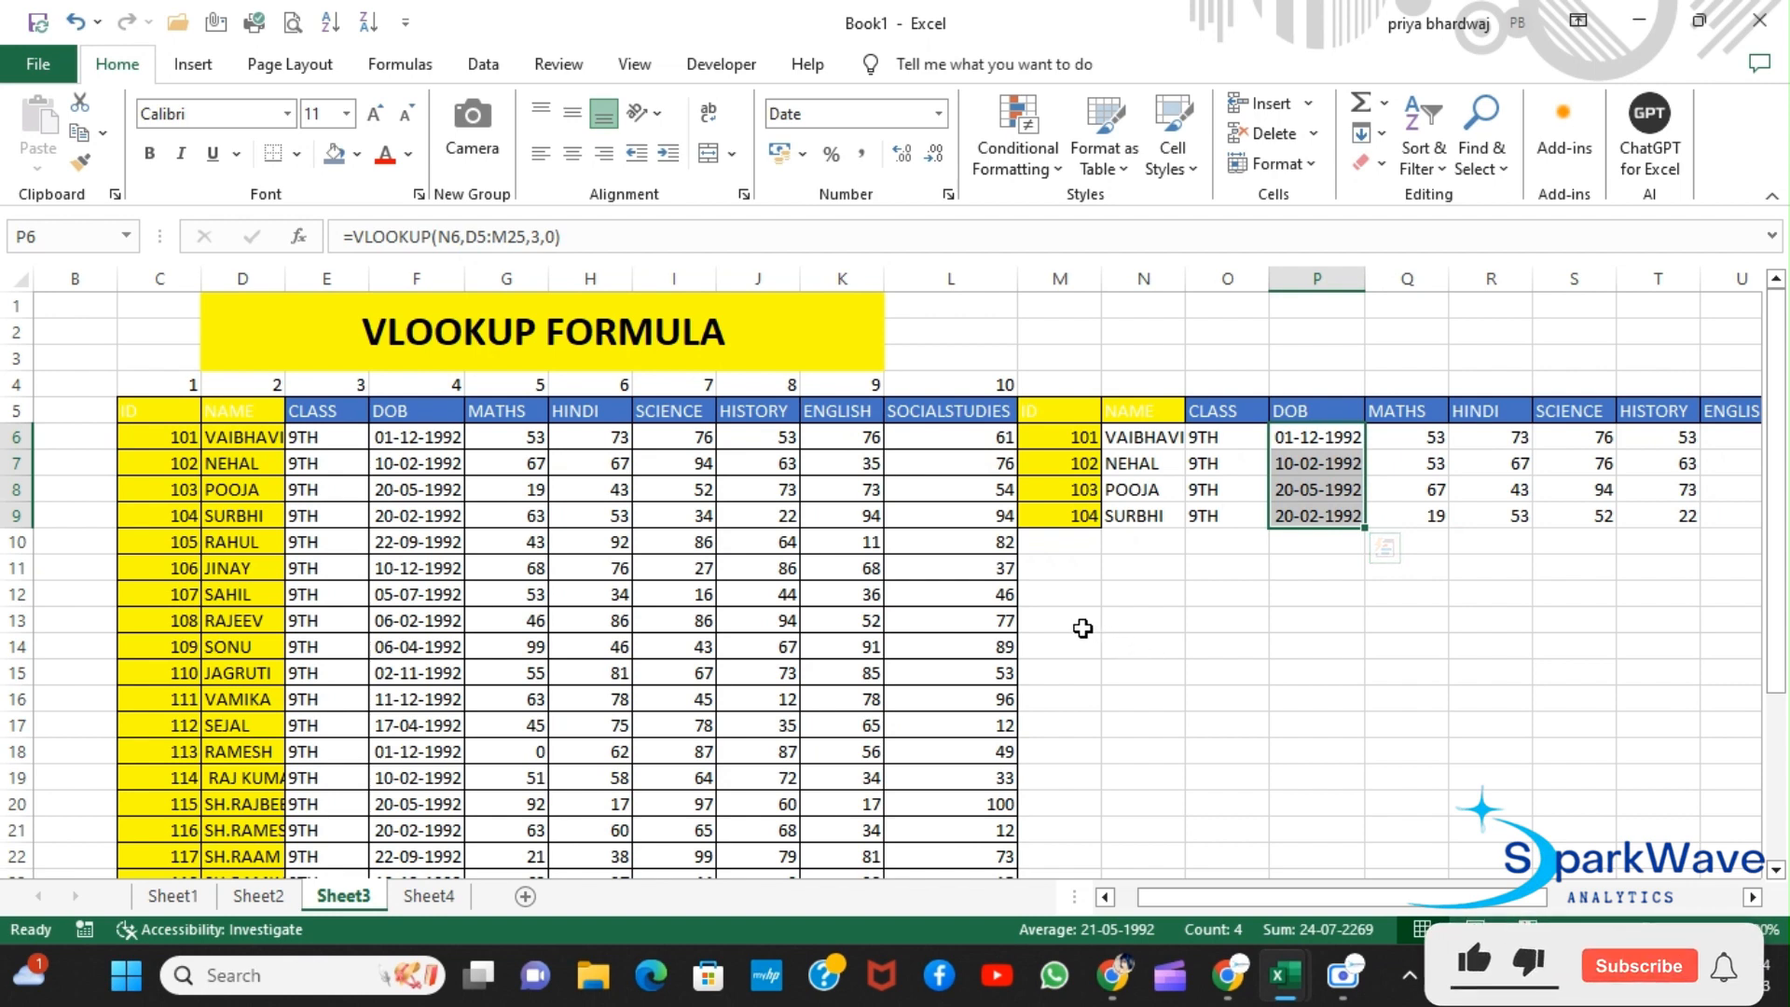
Step: Add list data validation to N13 with an in-cell dropdown sourced from the main table's IDs, =$C$6:$C$25
left_click(1136, 620)
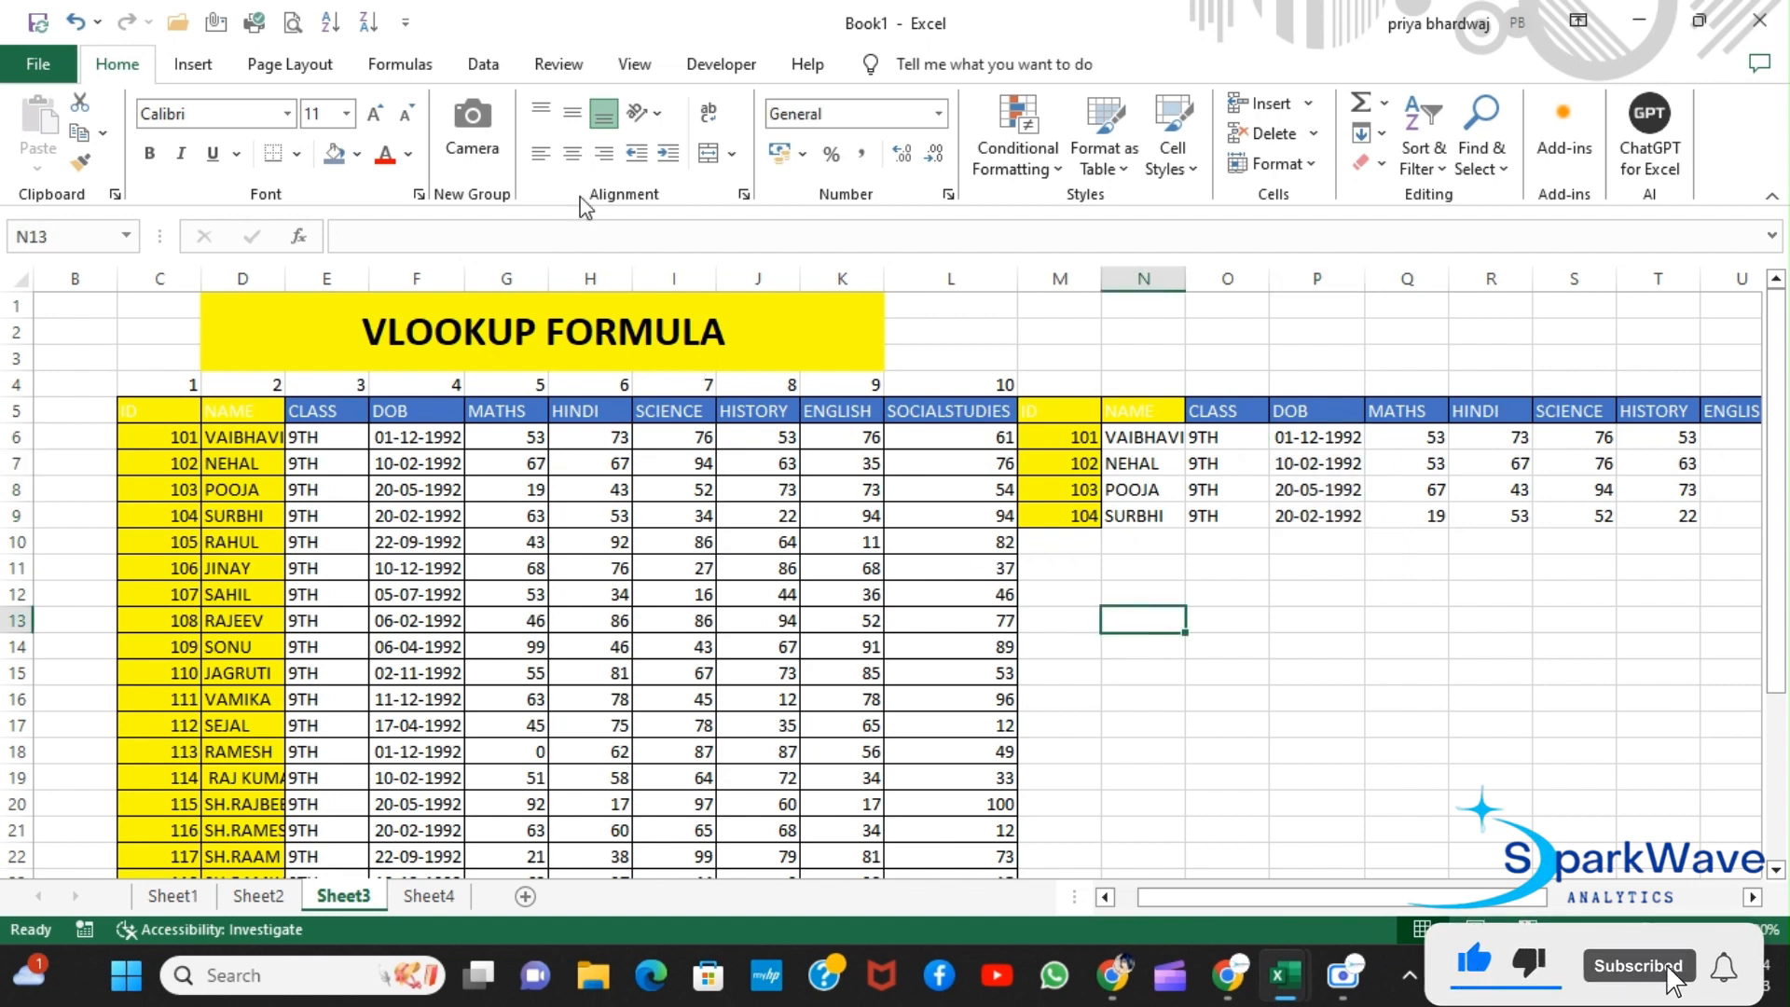
left_click(499, 67)
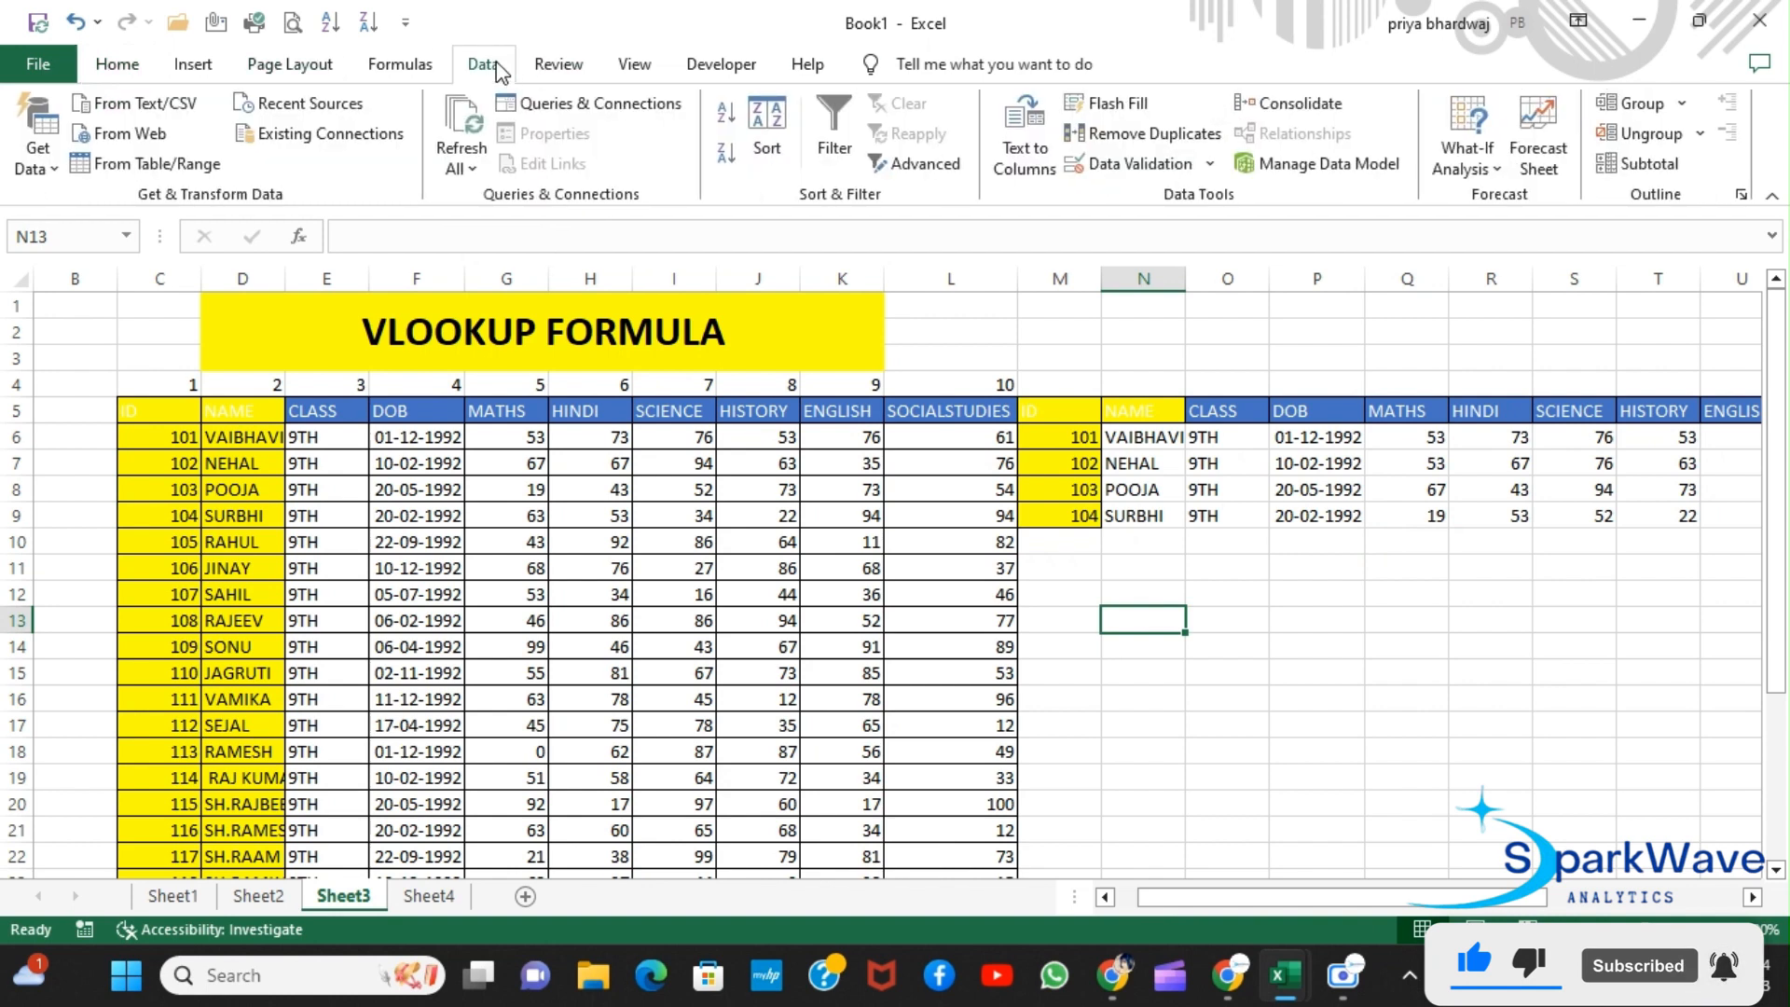
left_click(1210, 164)
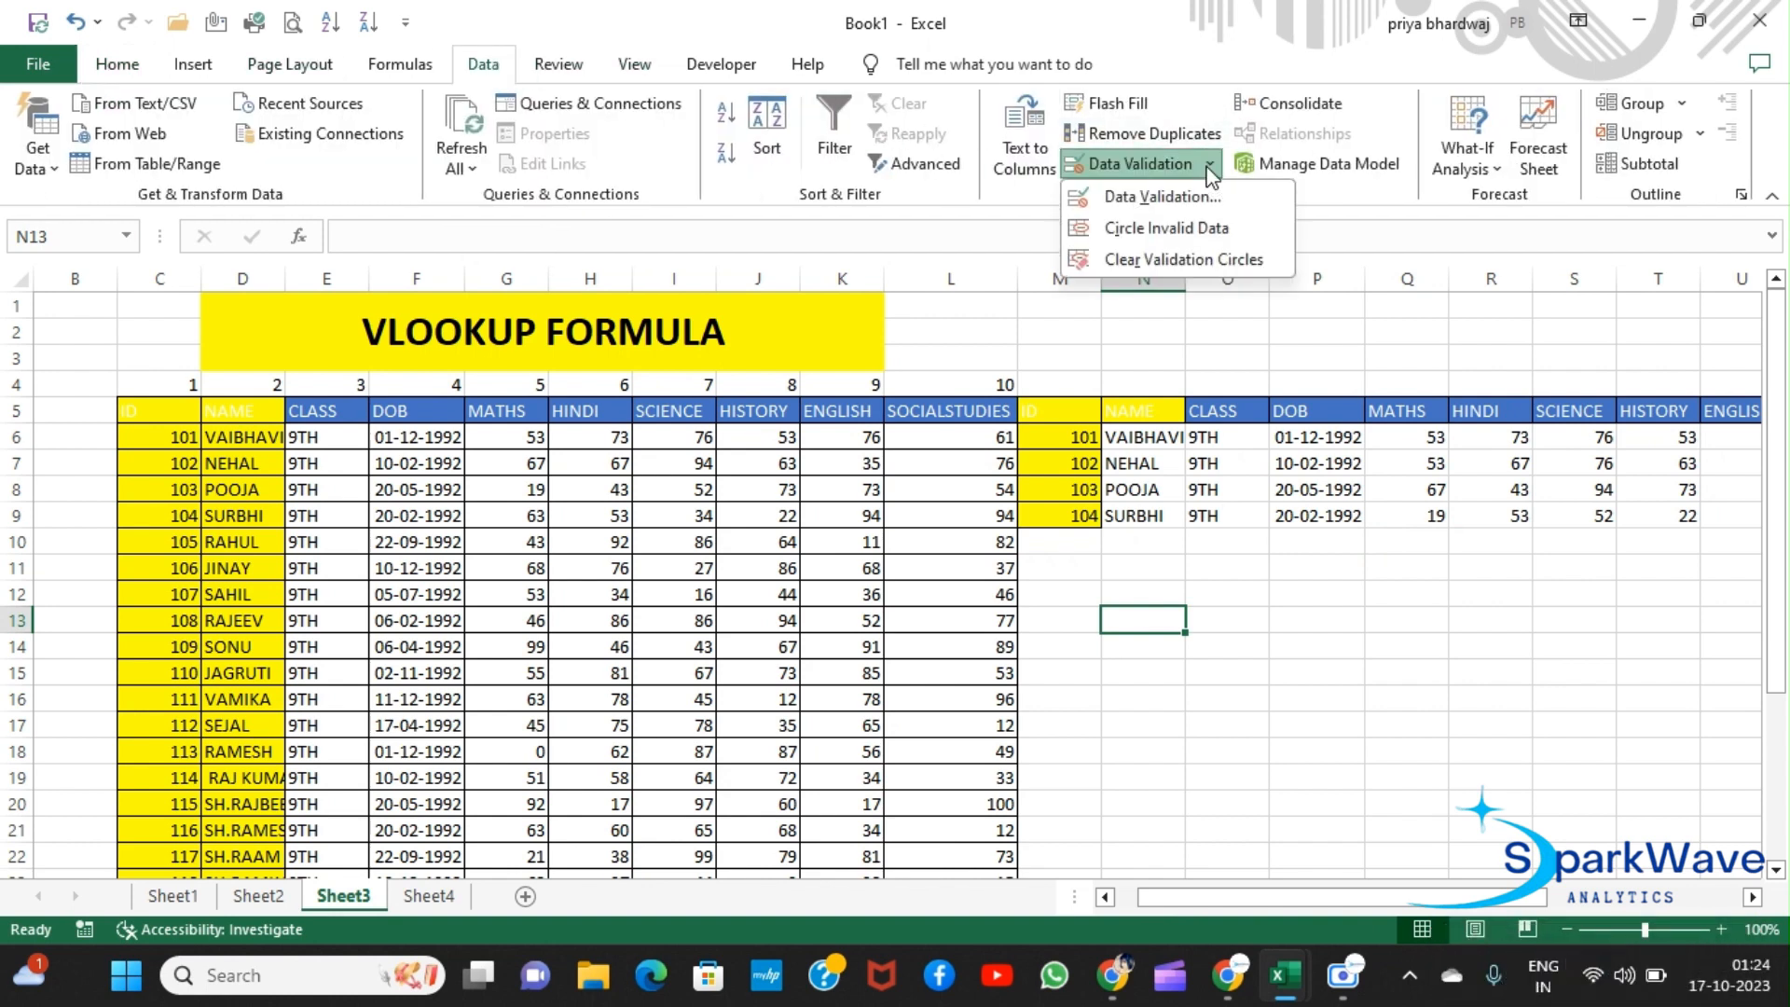
left_click(1200, 197)
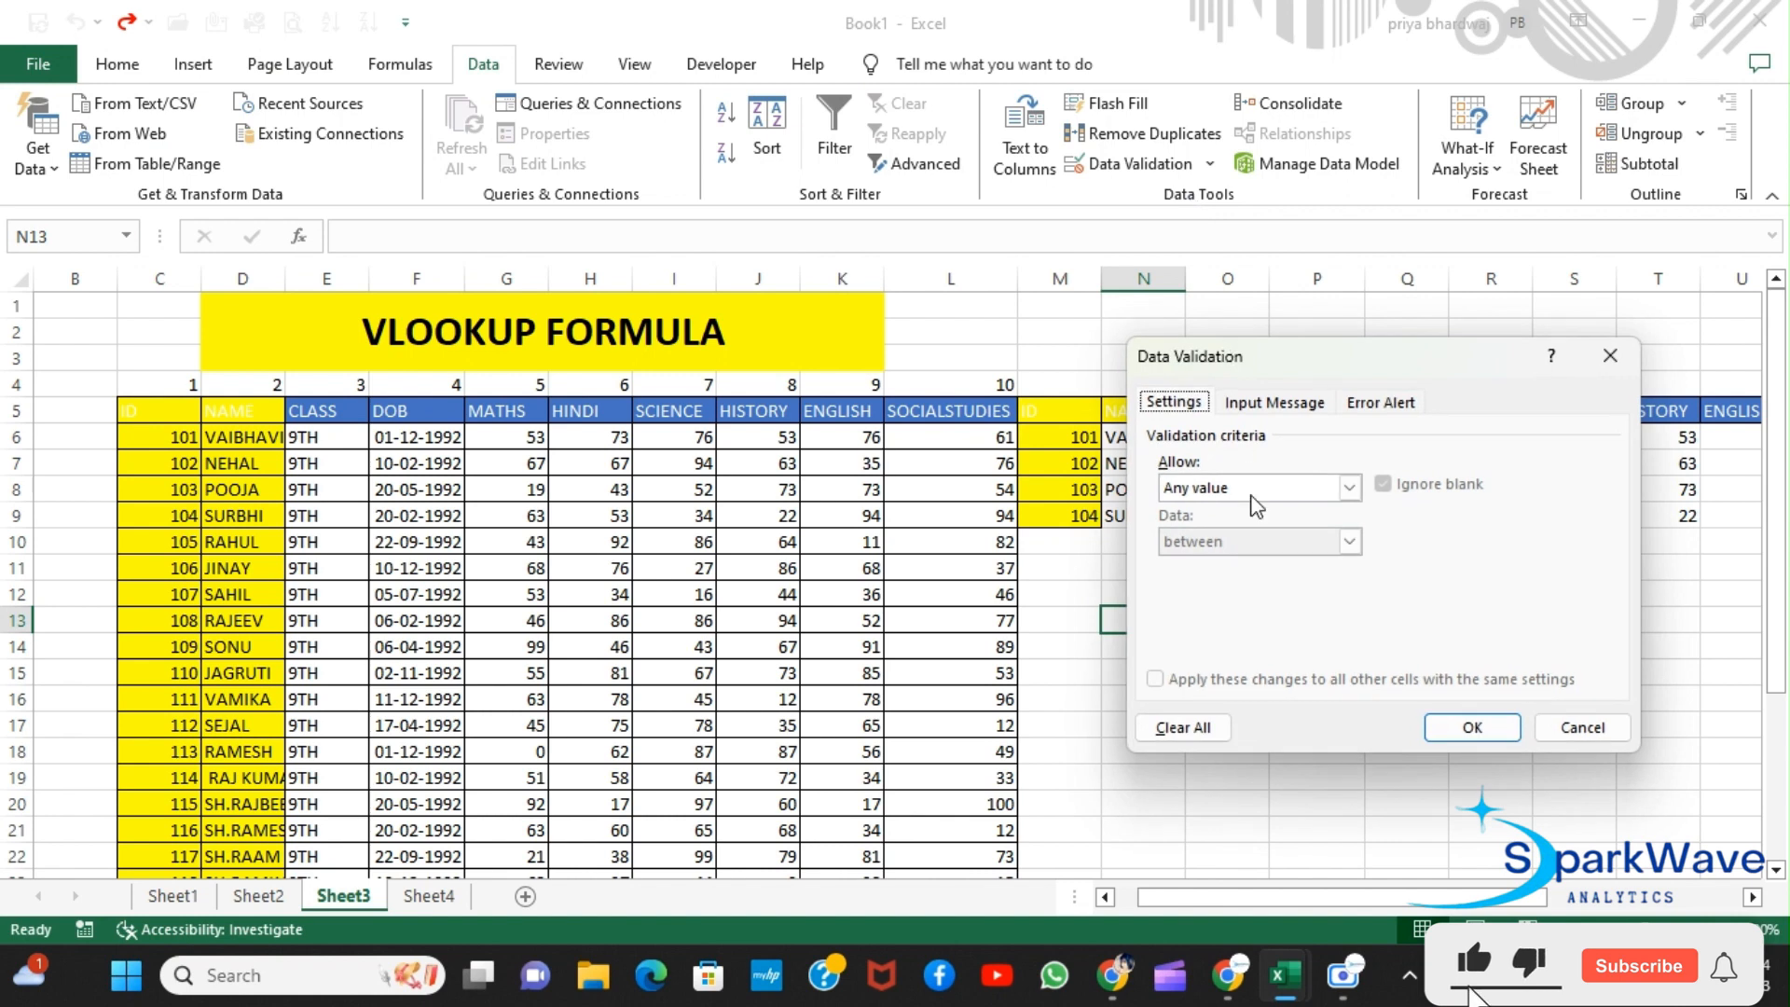
left_click(1351, 492)
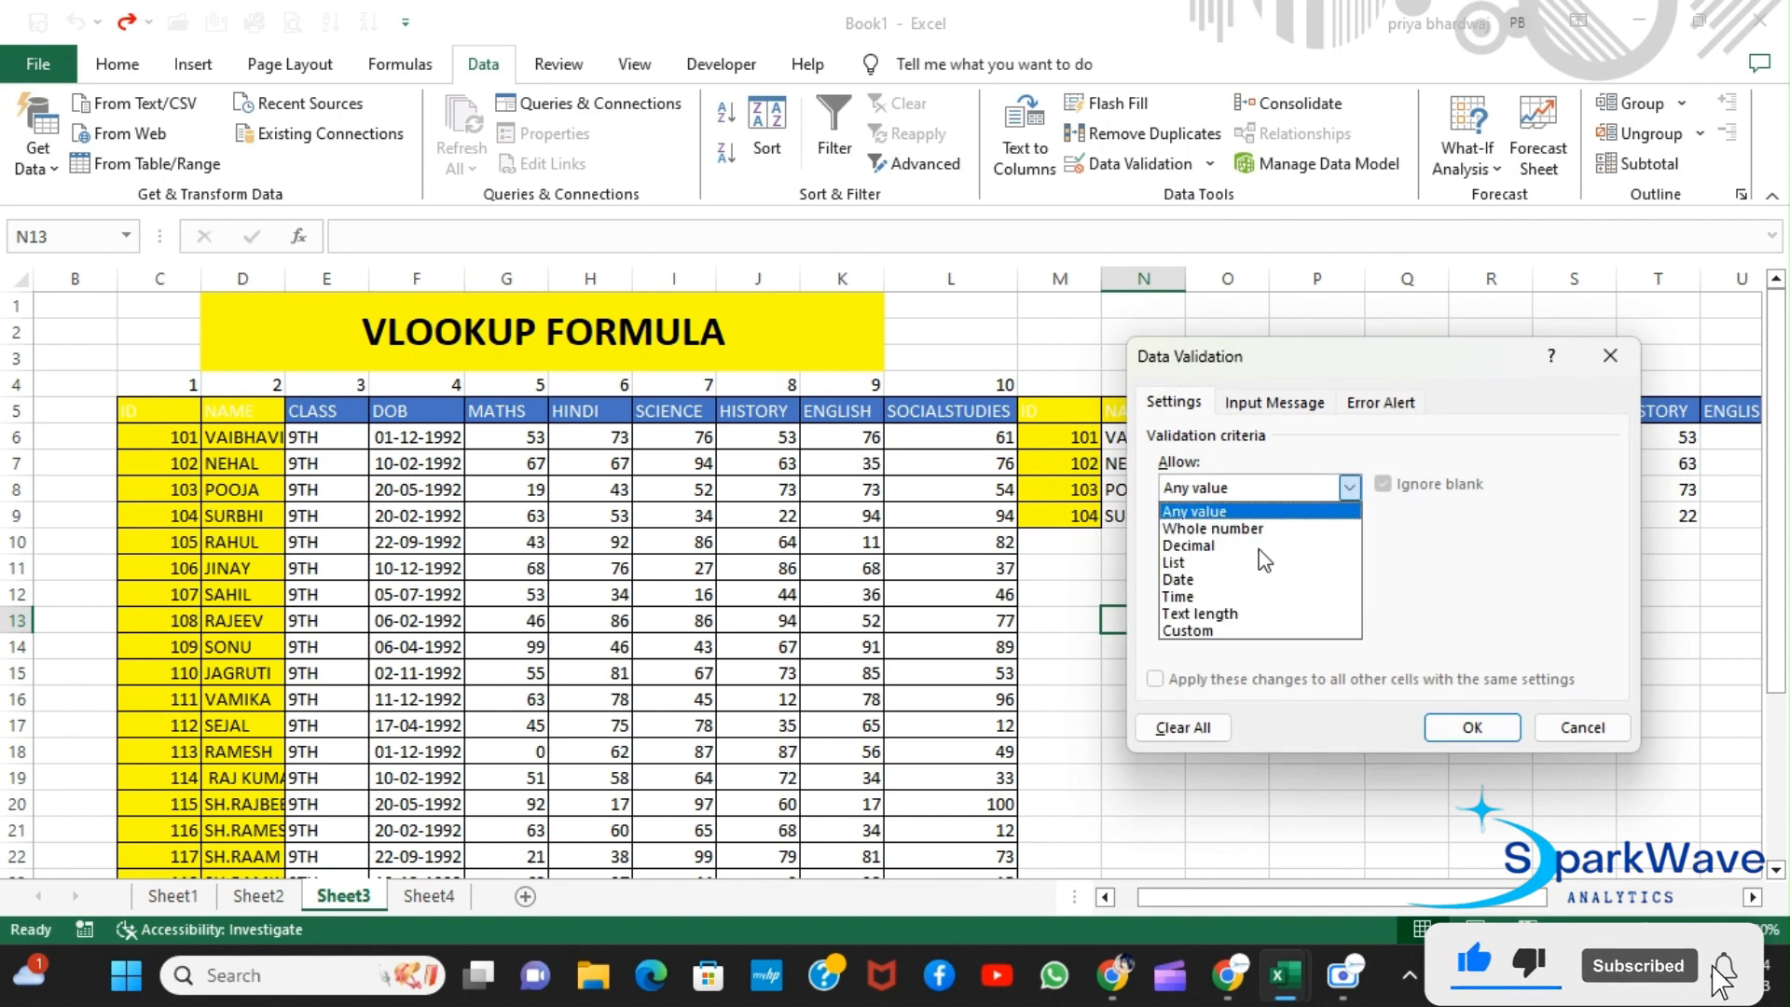
left_click(1237, 569)
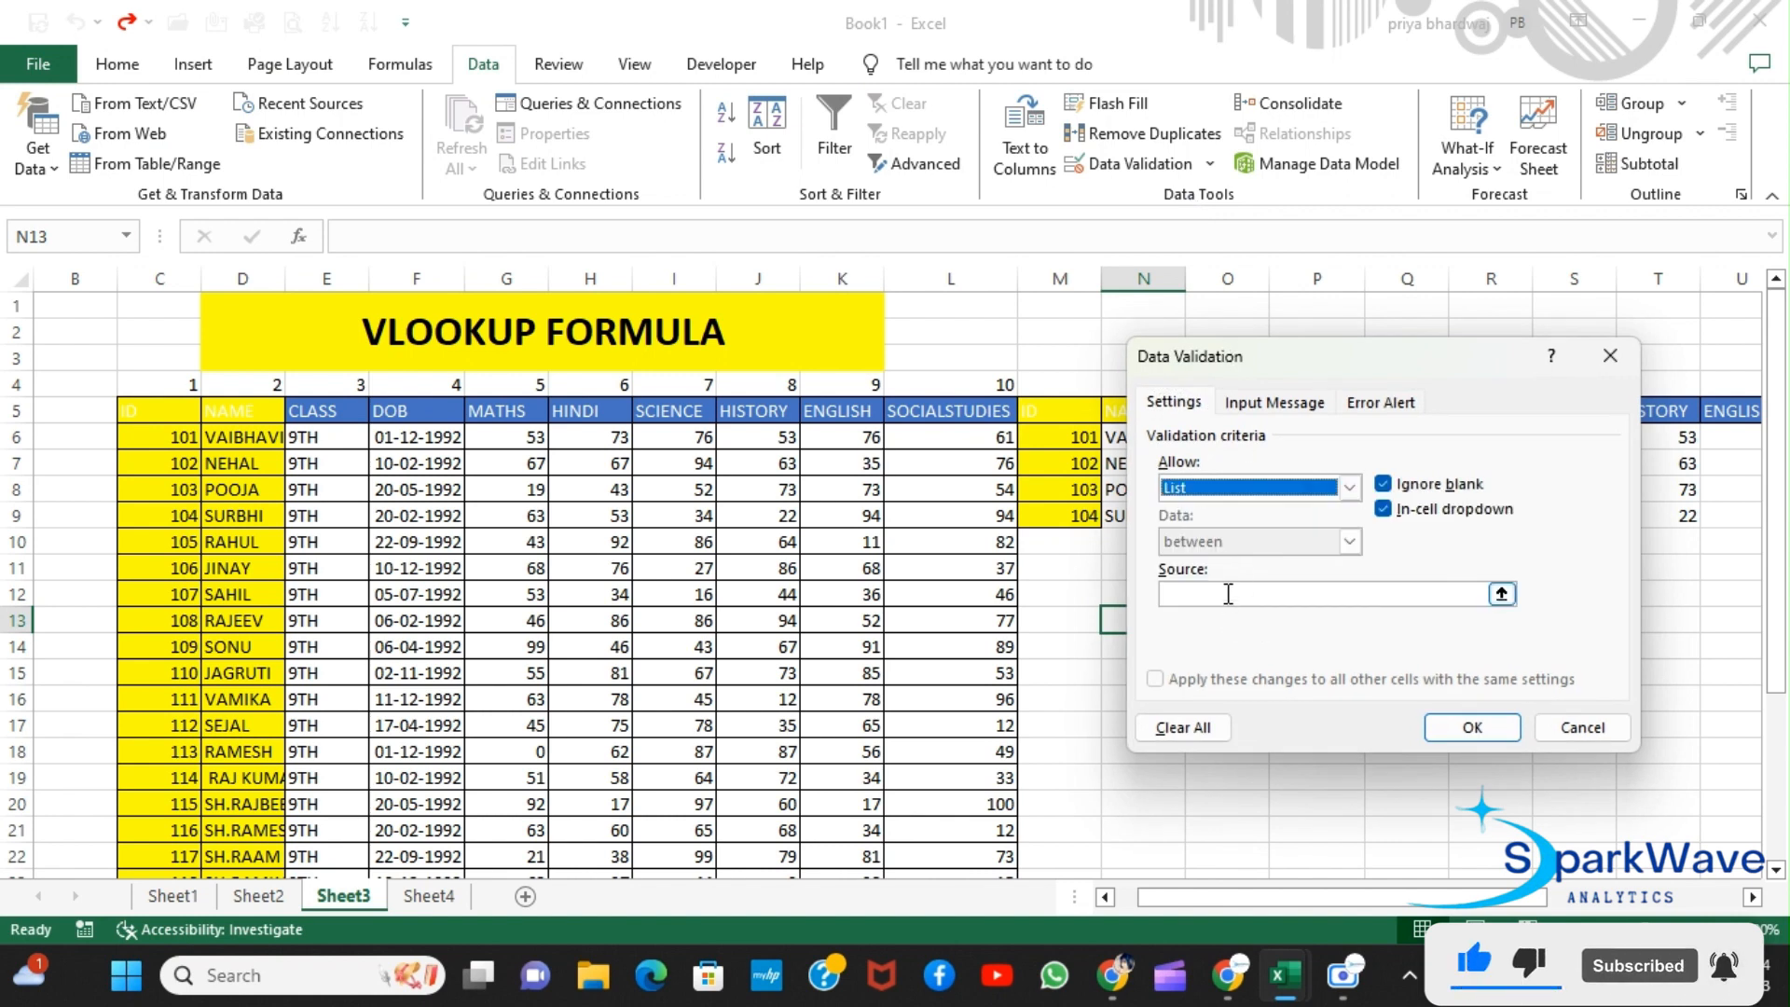
left_click(1228, 594)
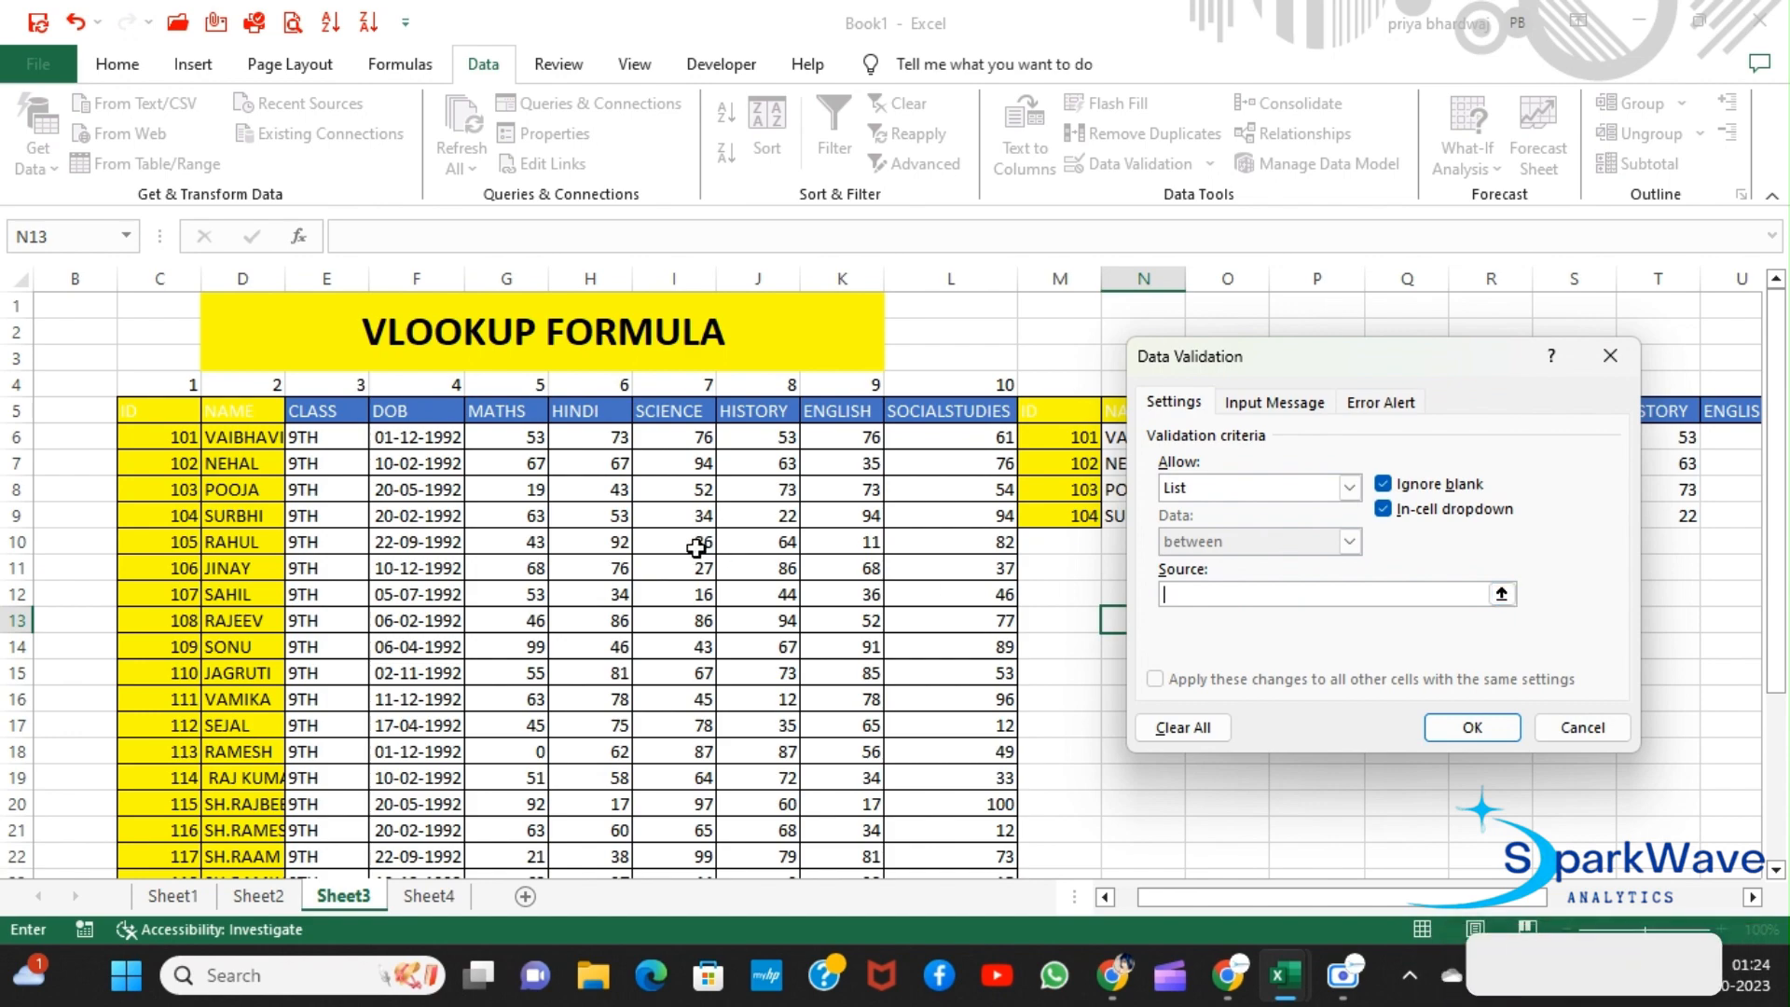
scroll(696, 548, "down", 2)
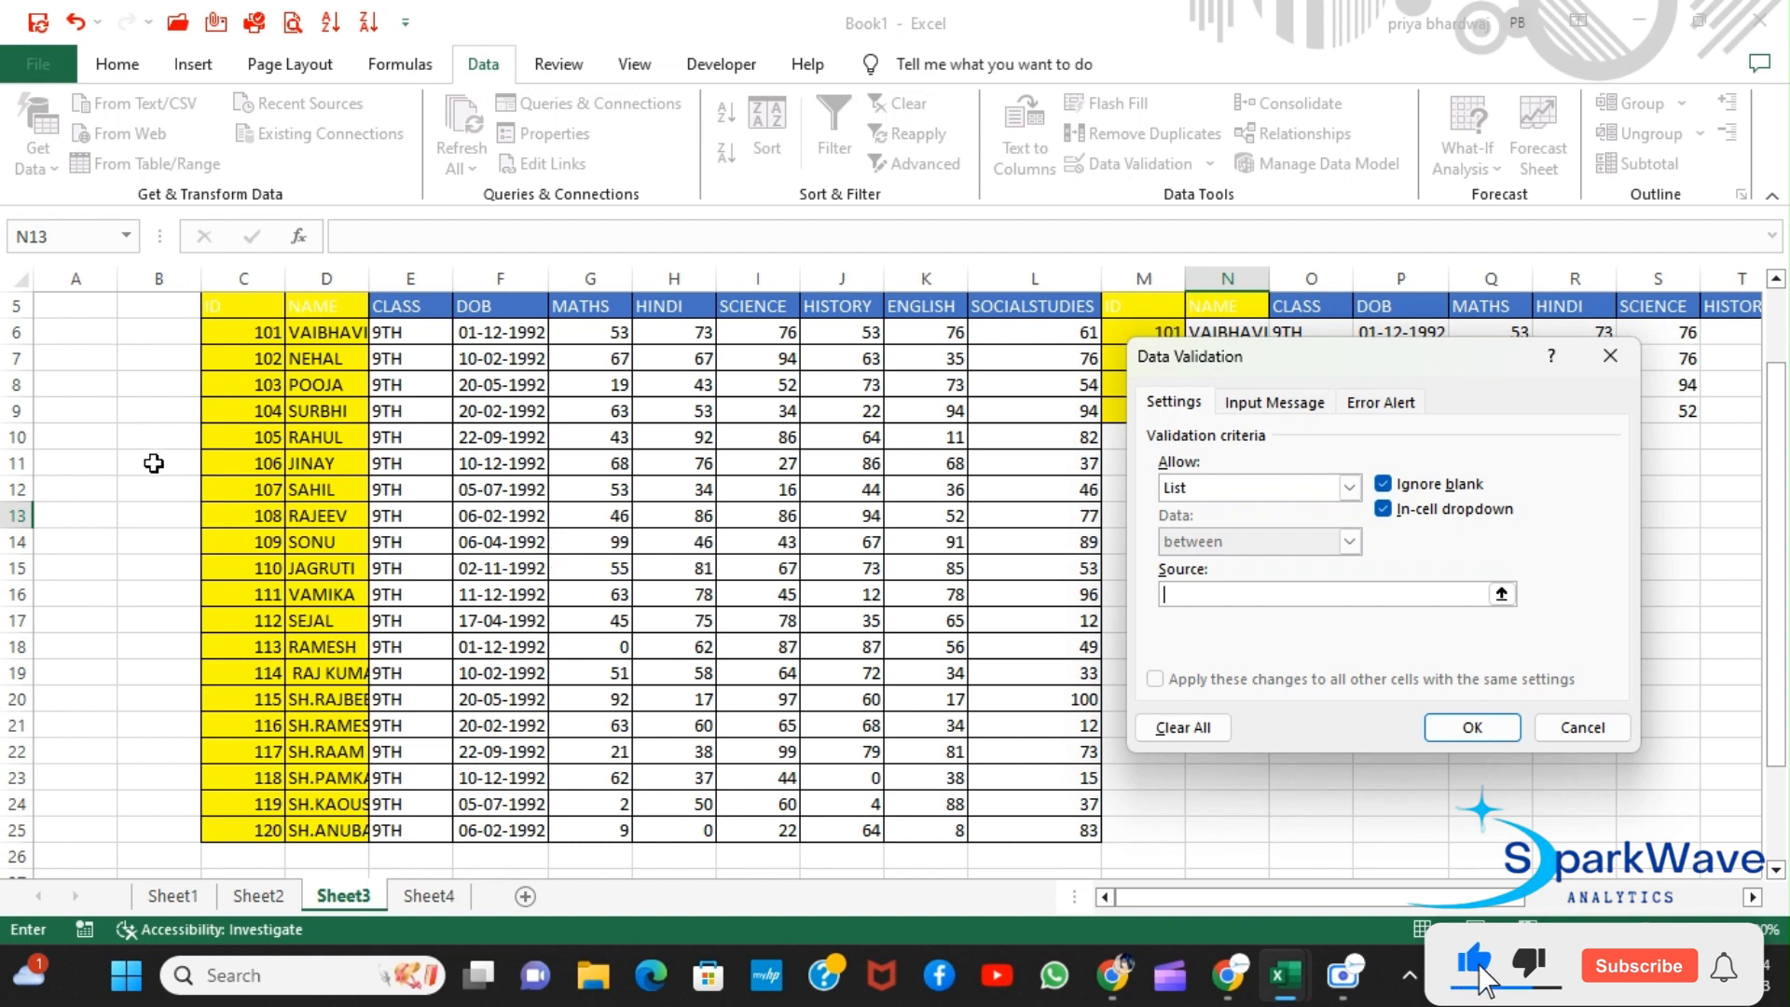
left_click_drag(270, 330, 273, 829)
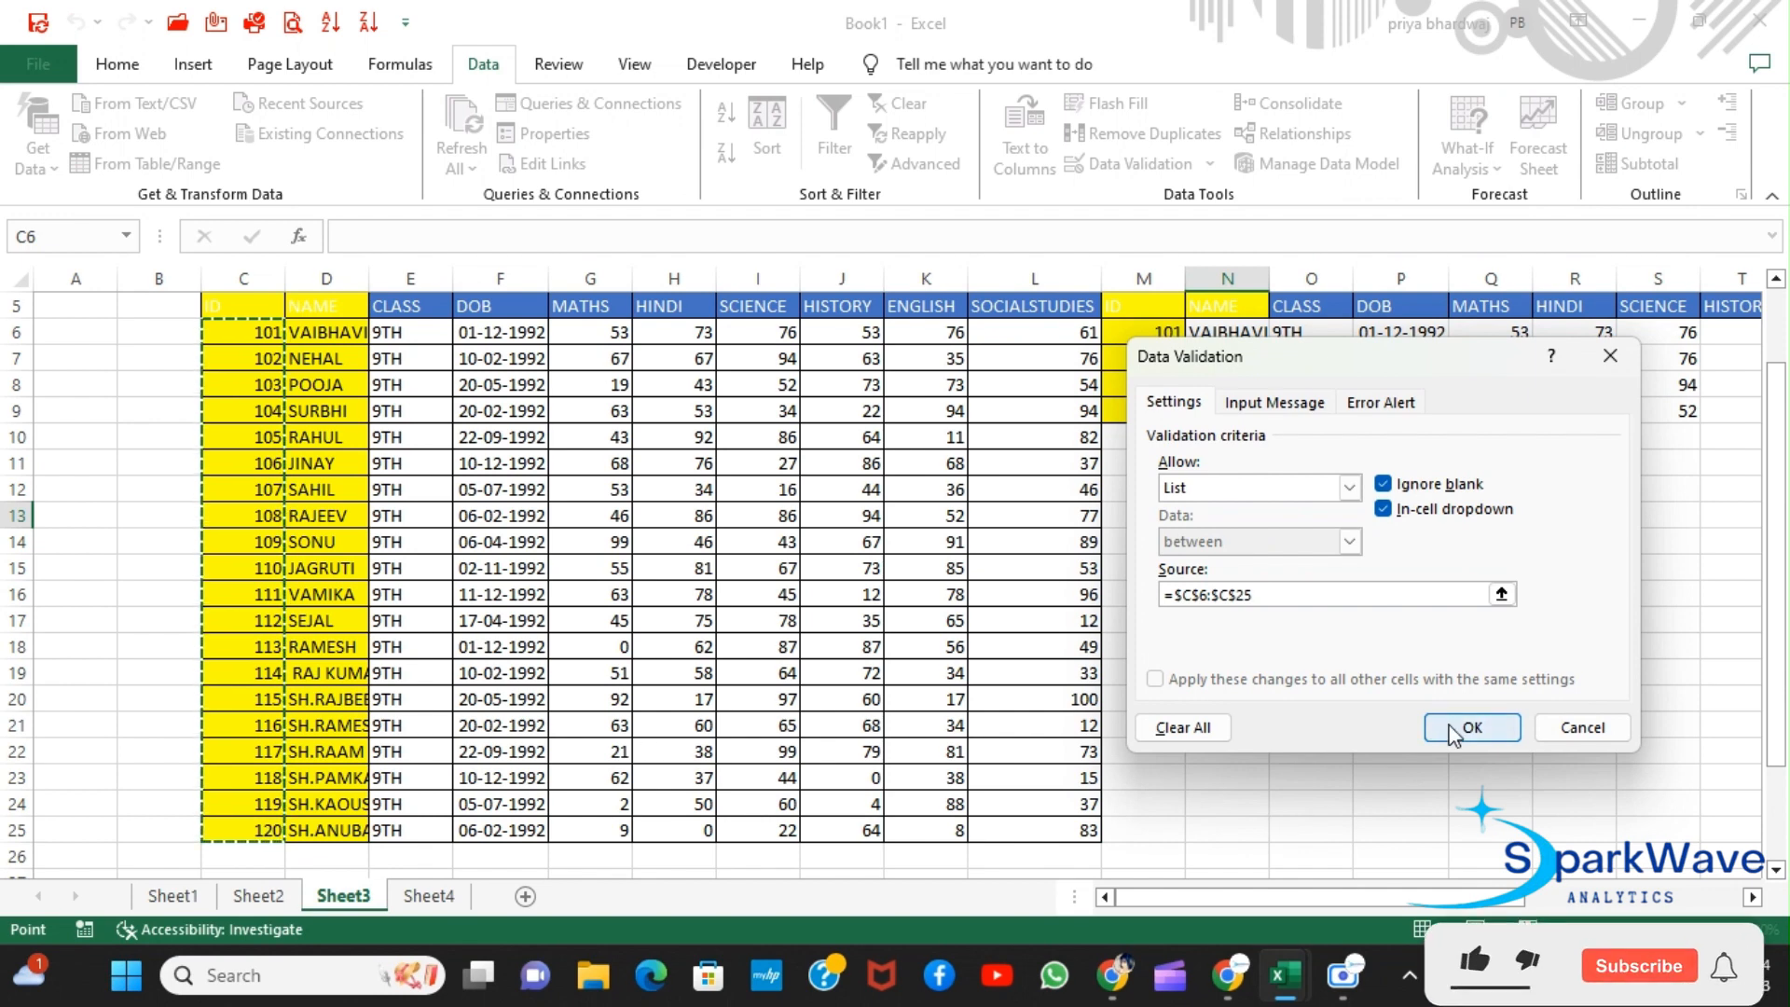
left_click(1453, 728)
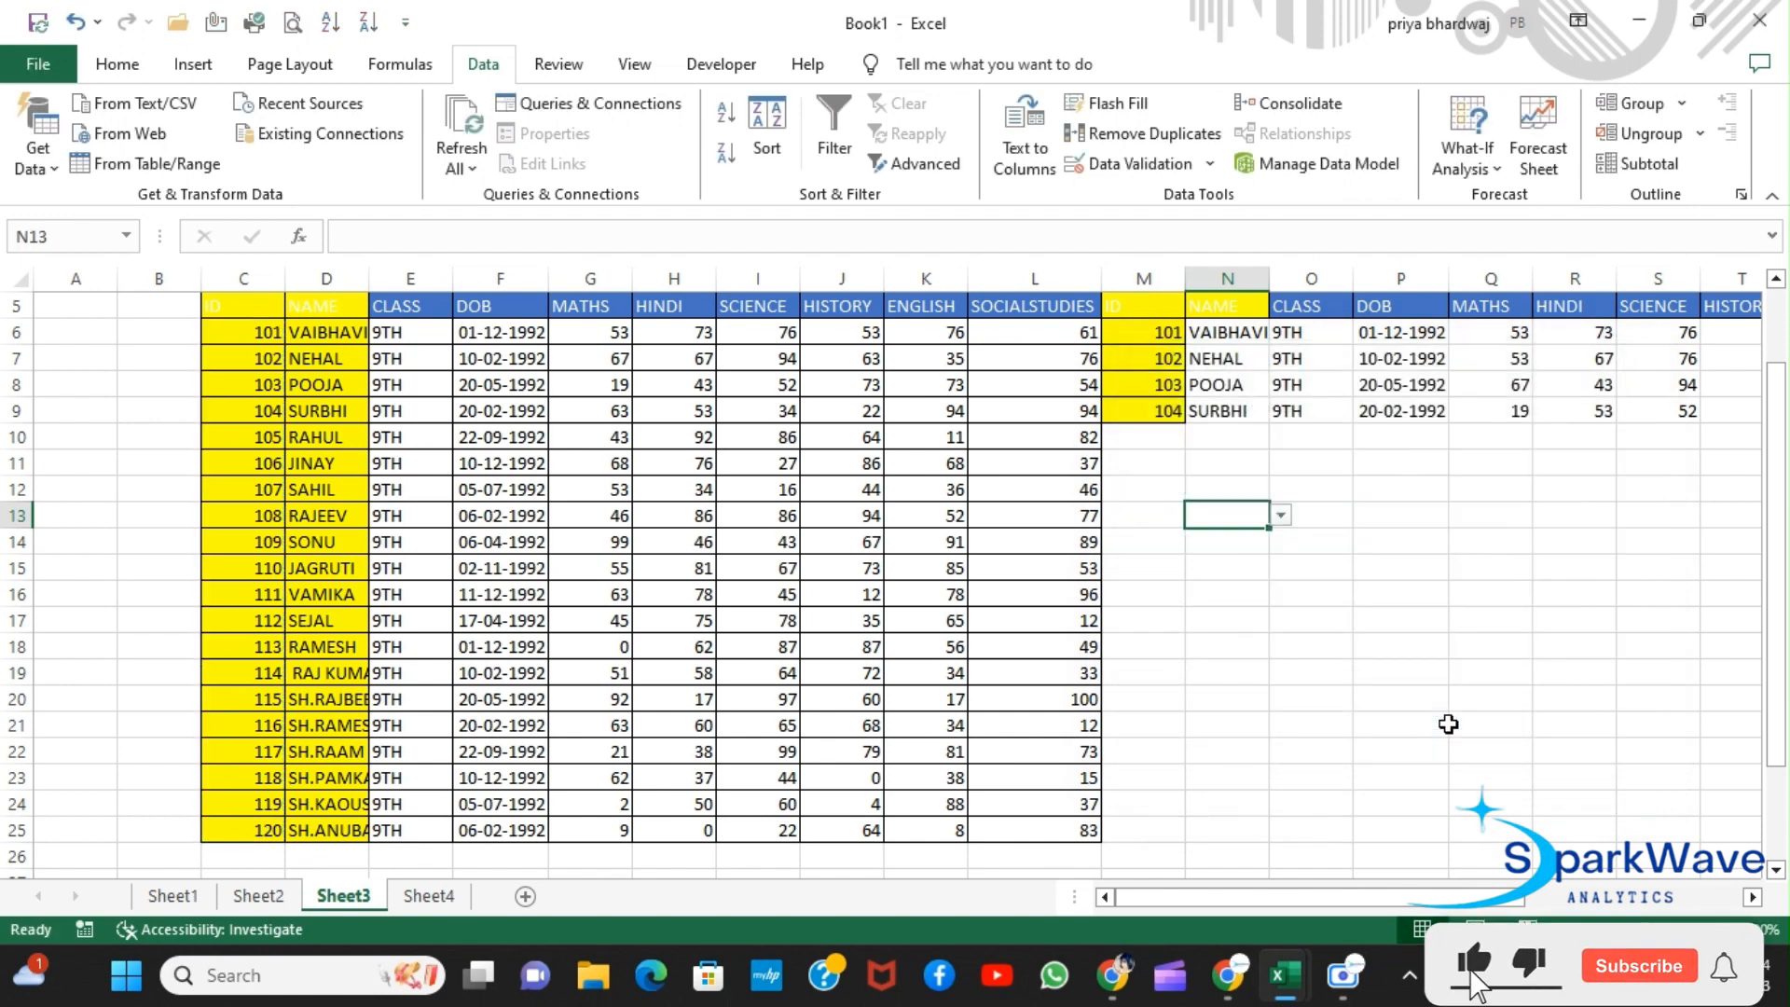
Step: Try the N13 dropdown by choosing ID 102 and switching it to 103
left_click(1281, 515)
left_click(1225, 558)
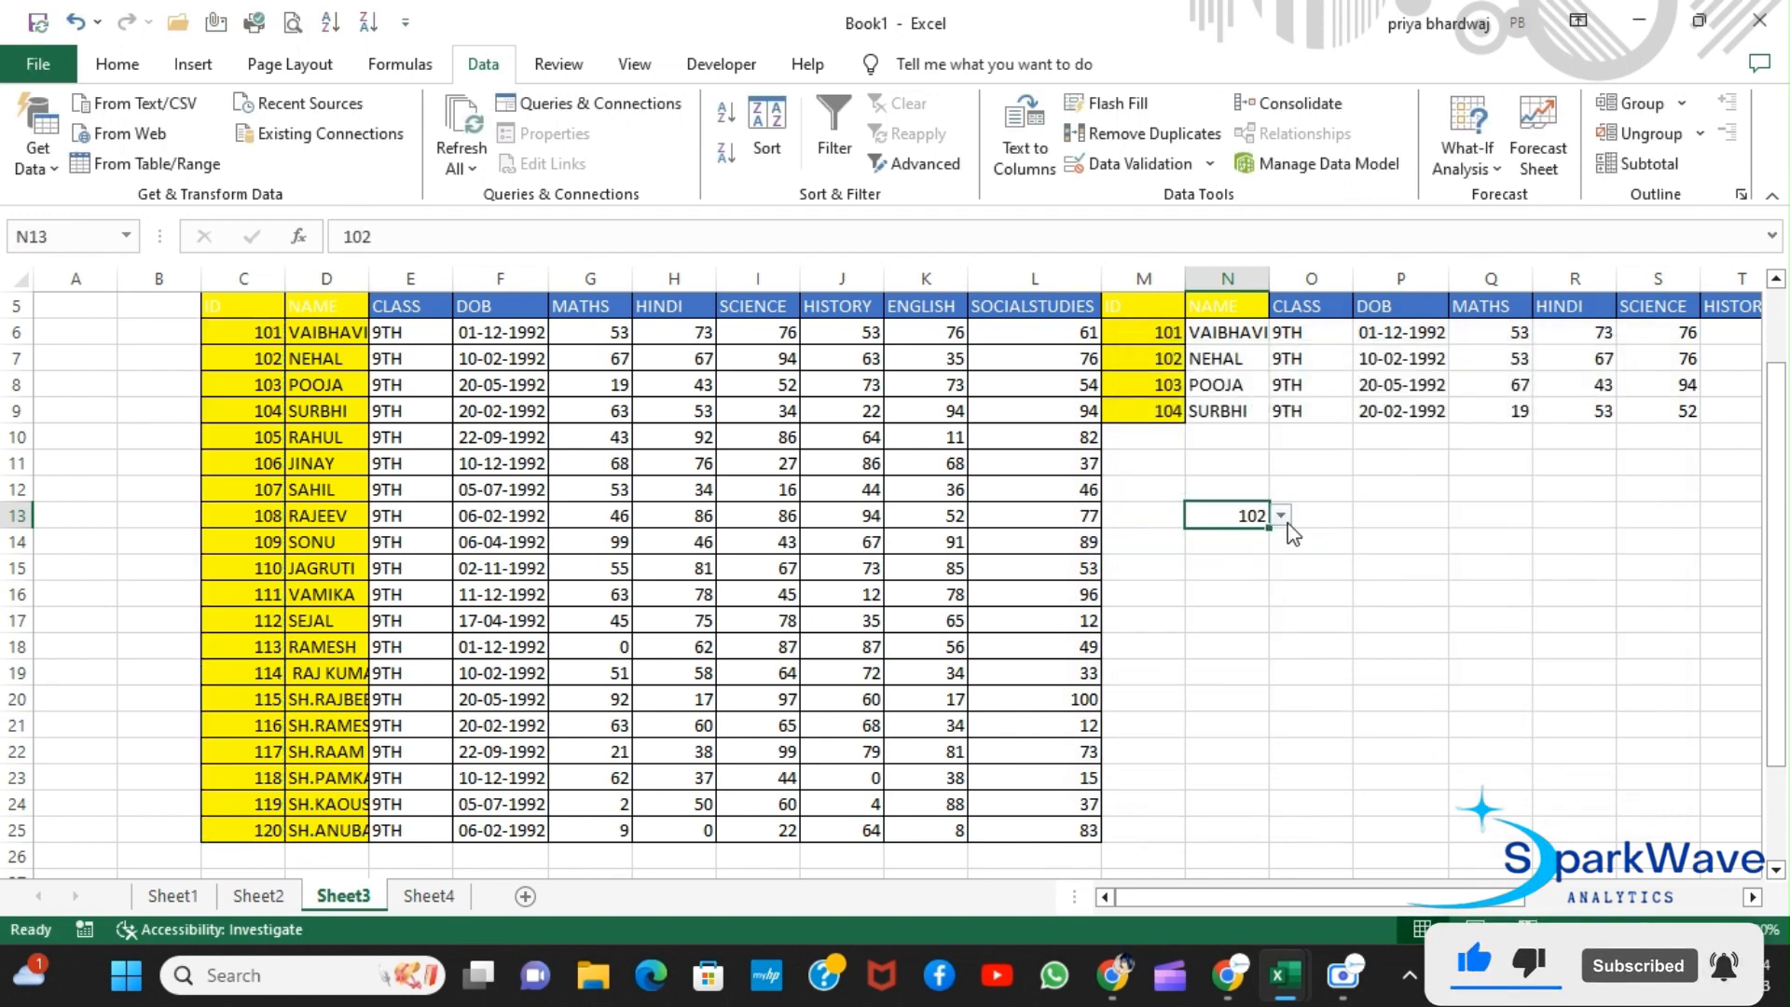
left_click(1282, 516)
left_click(1237, 558)
left_click(1243, 548)
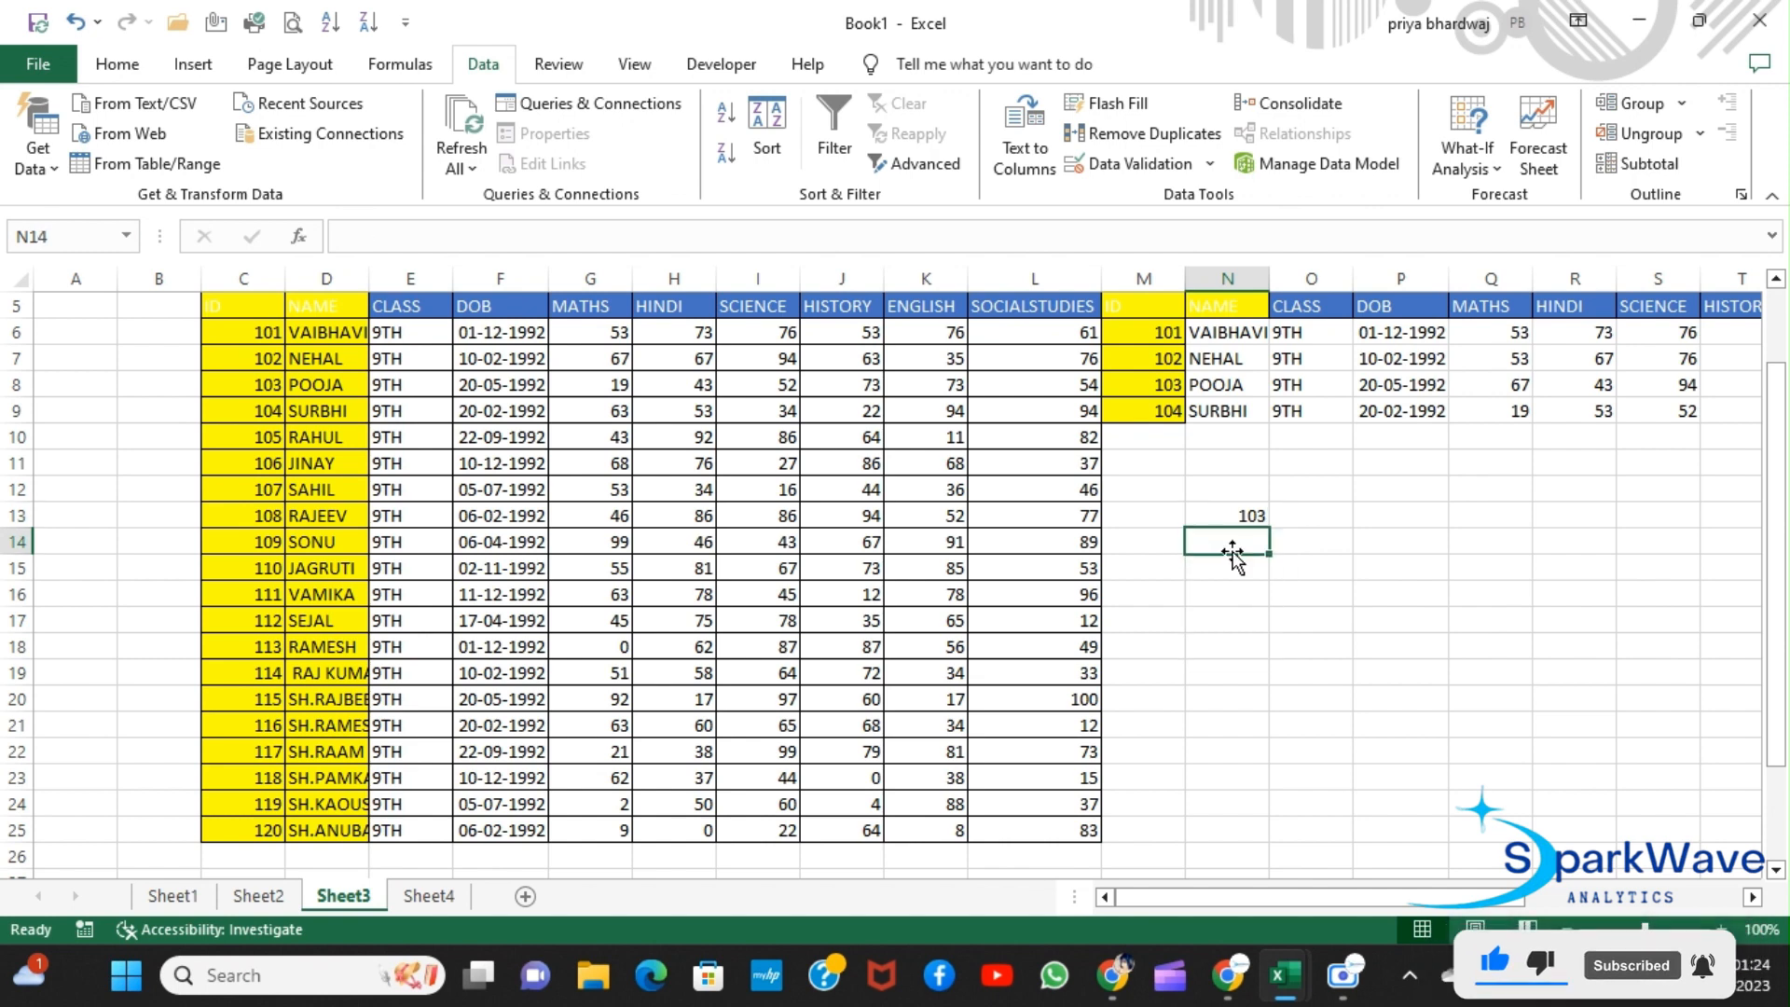
left_click_drag(1285, 519, 1358, 512)
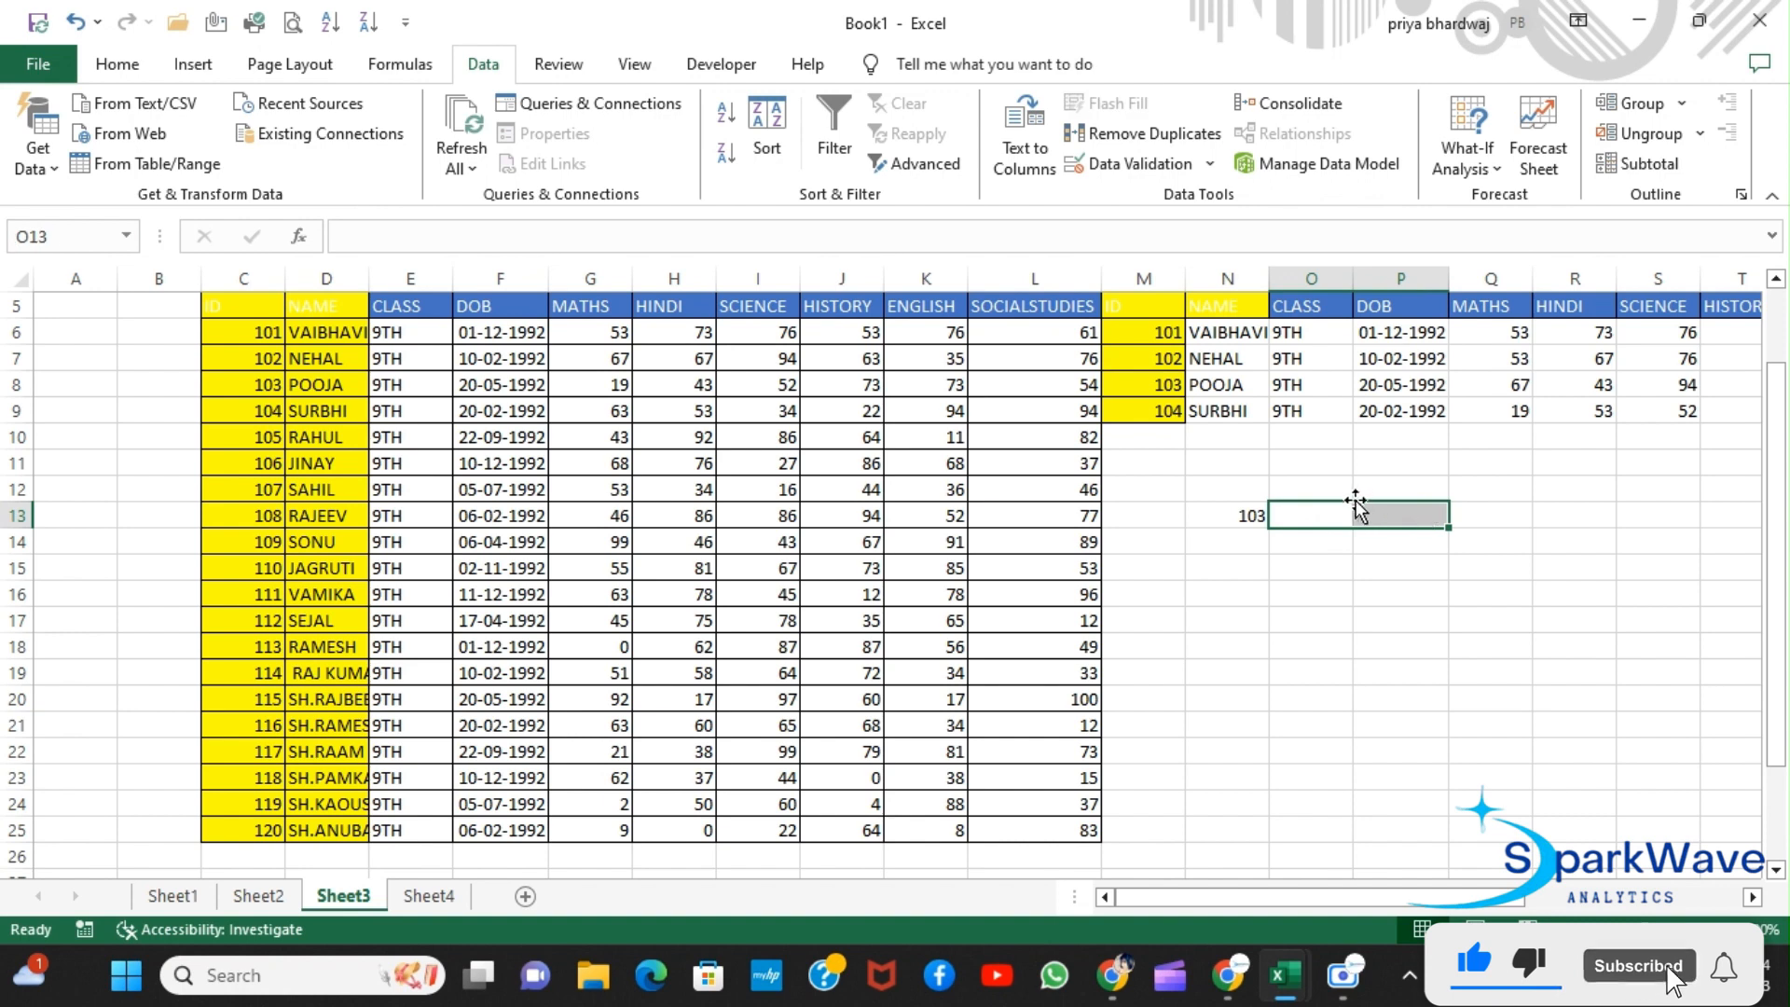
left_click(1330, 487)
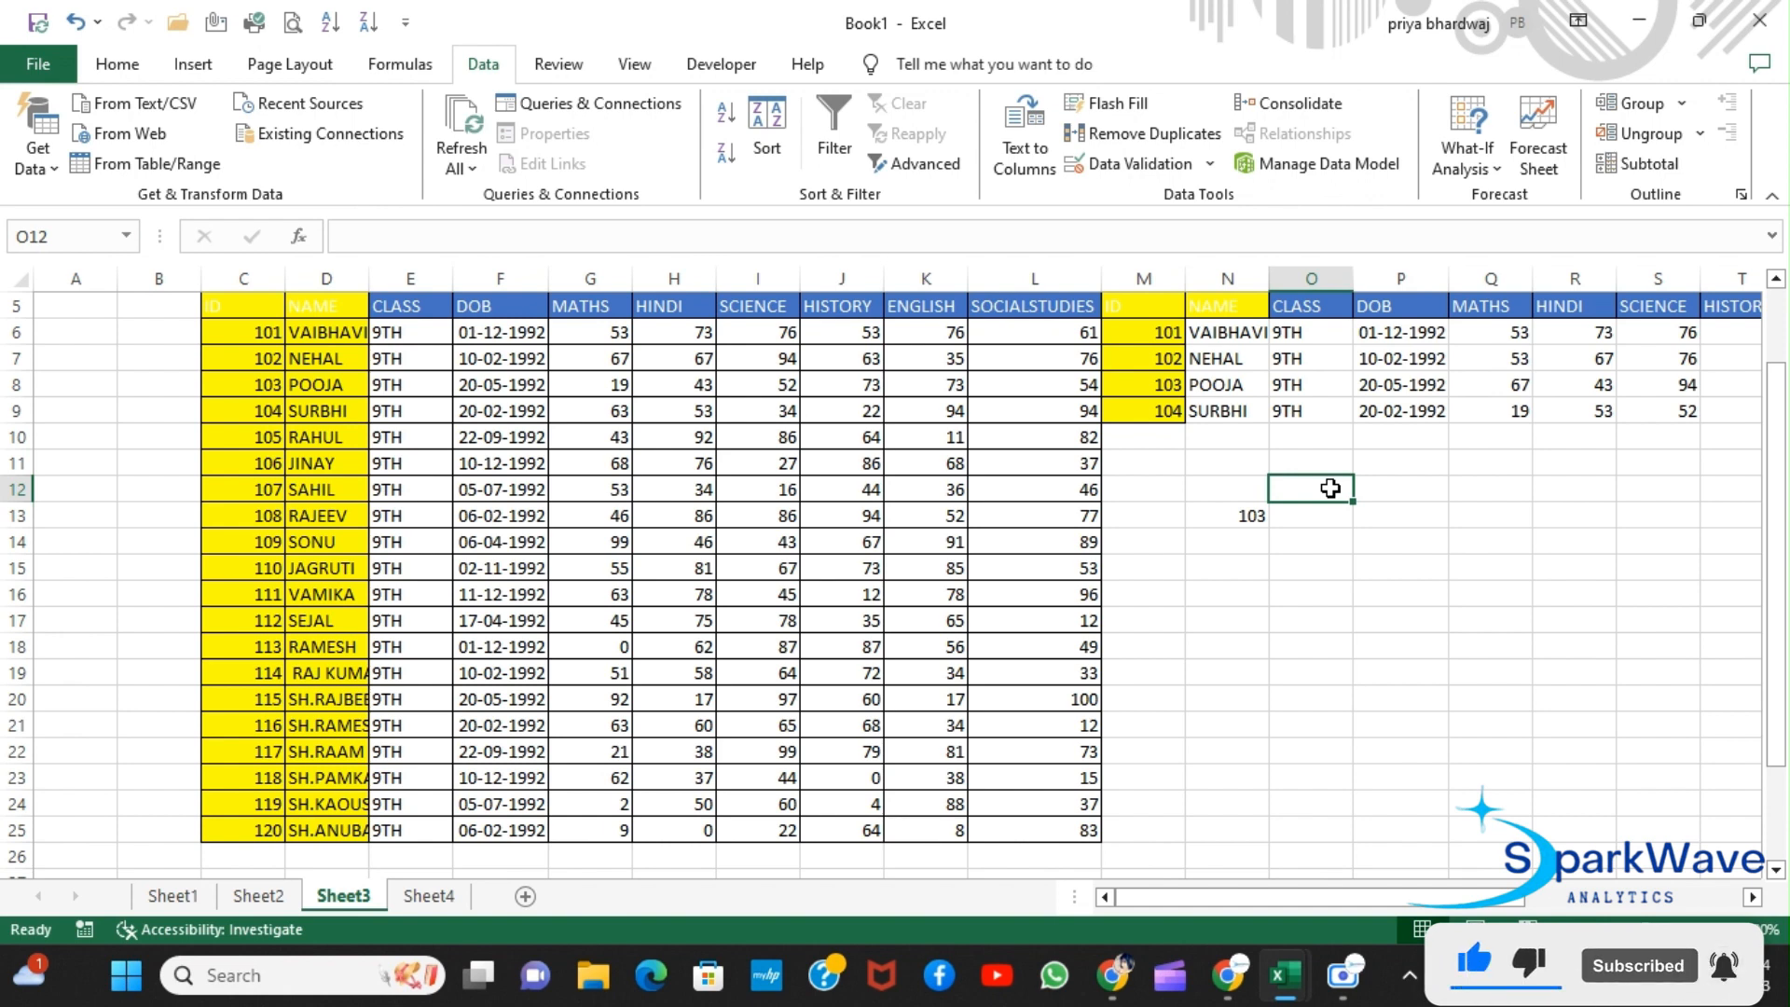
left_click(1251, 514)
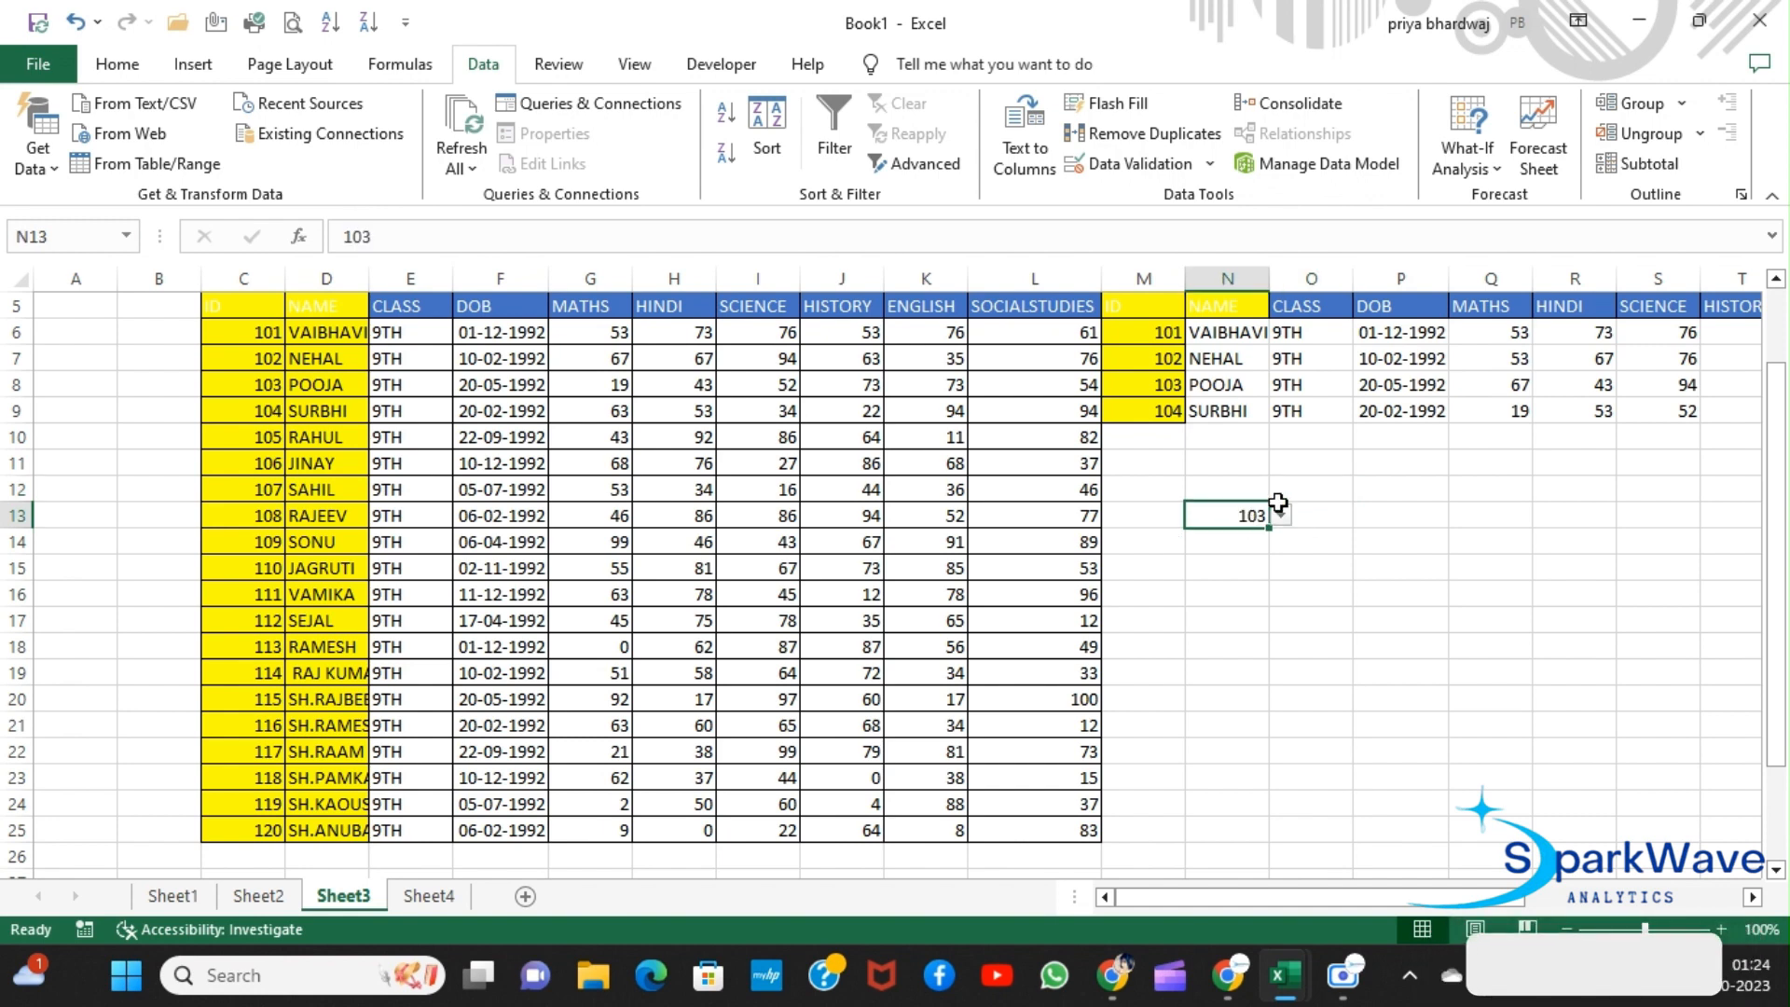
Step: Enter =VLOOKUP(N13,C5:L25,2,0) in O13 to return the student name for the ID chosen in N13
left_click(1328, 518)
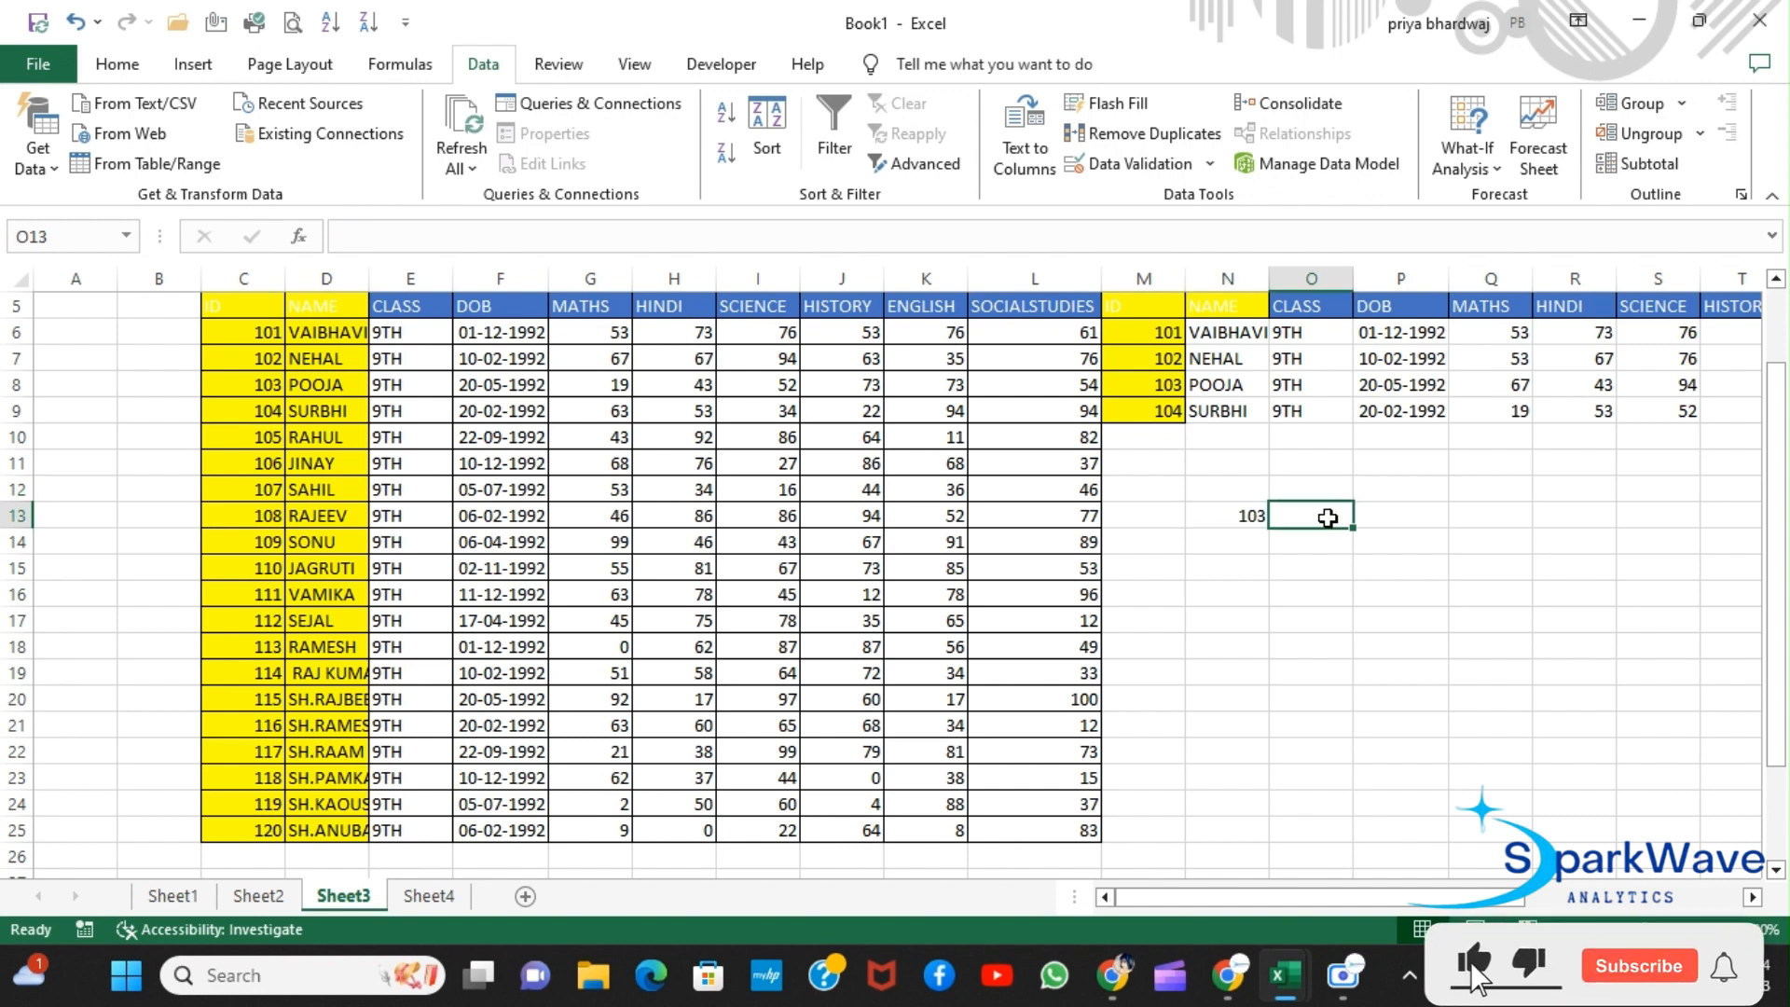
type("=")
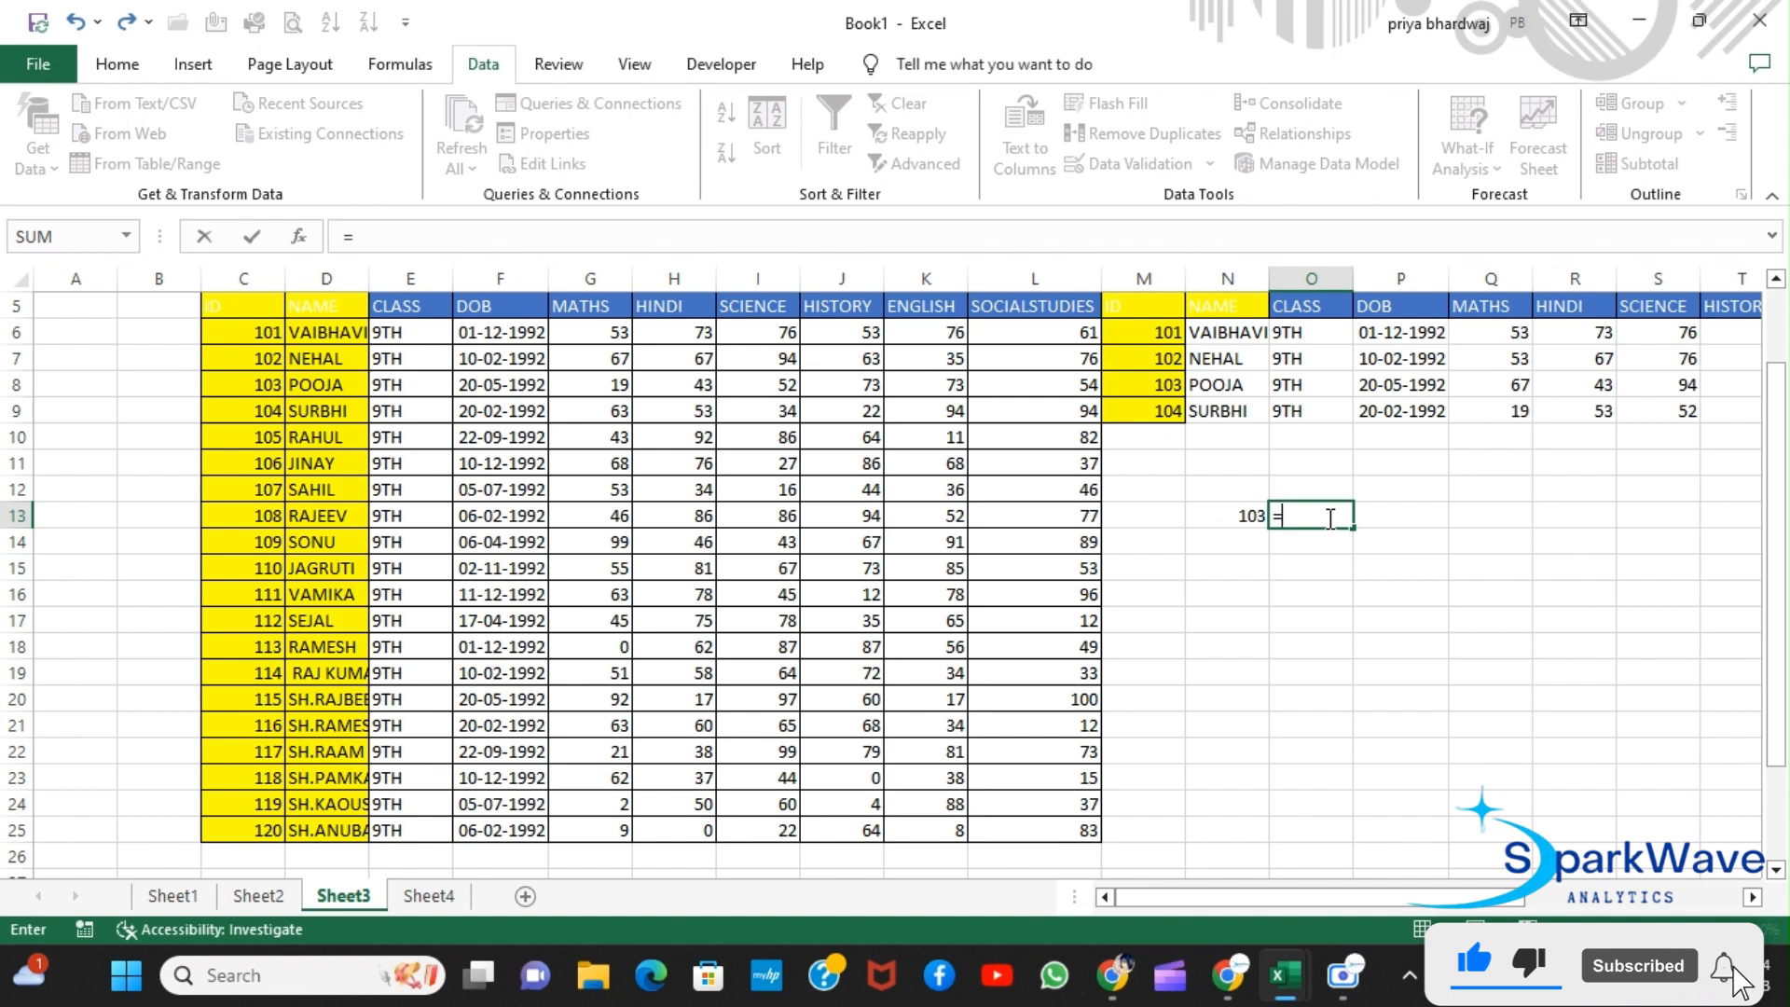
type("V")
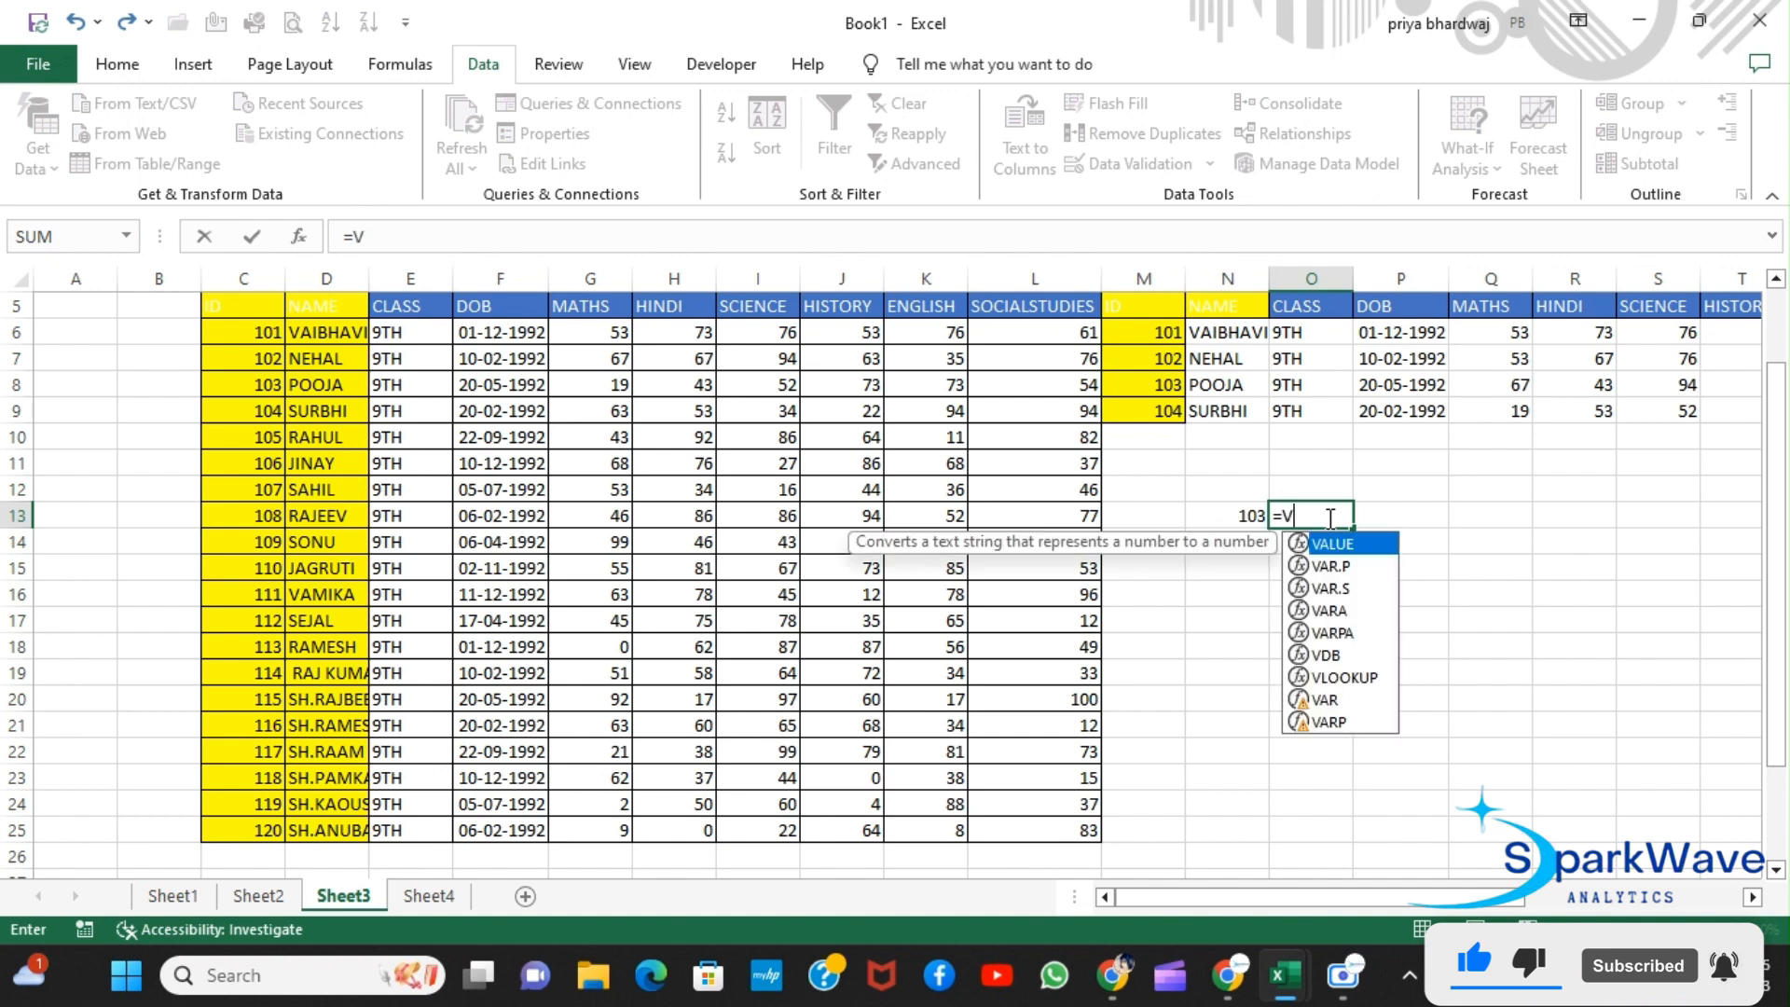
double_click(1373, 679)
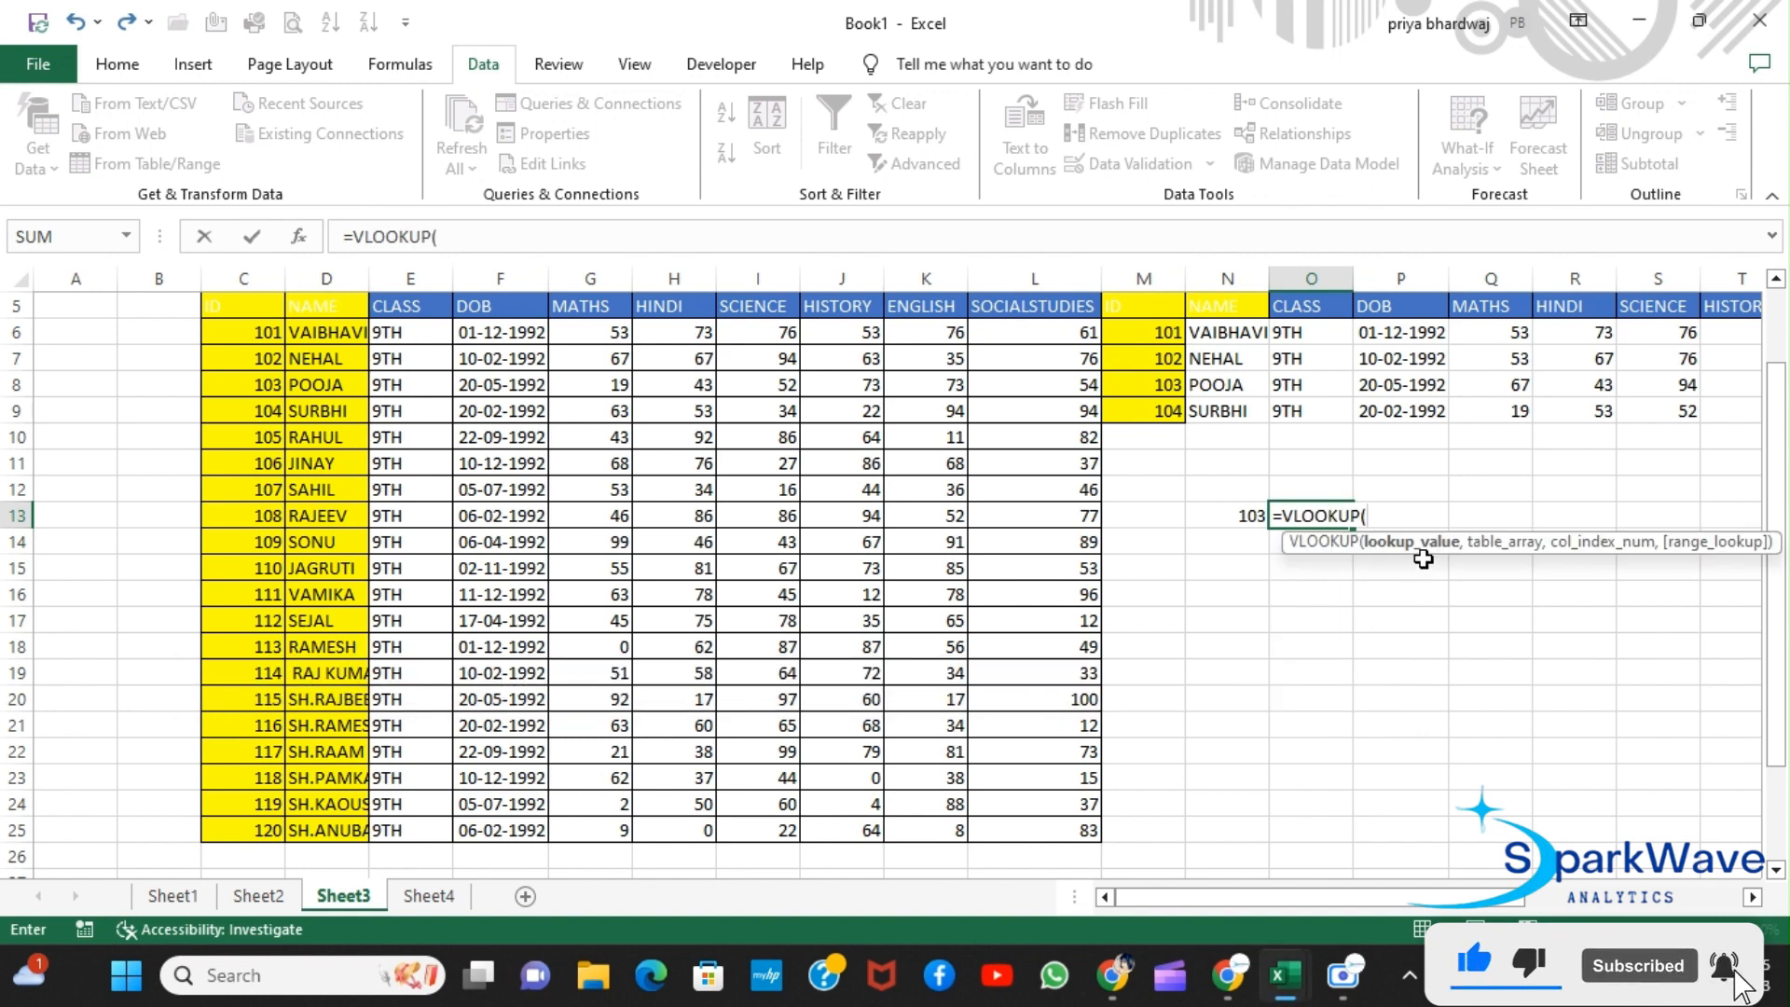
left_click(1231, 512)
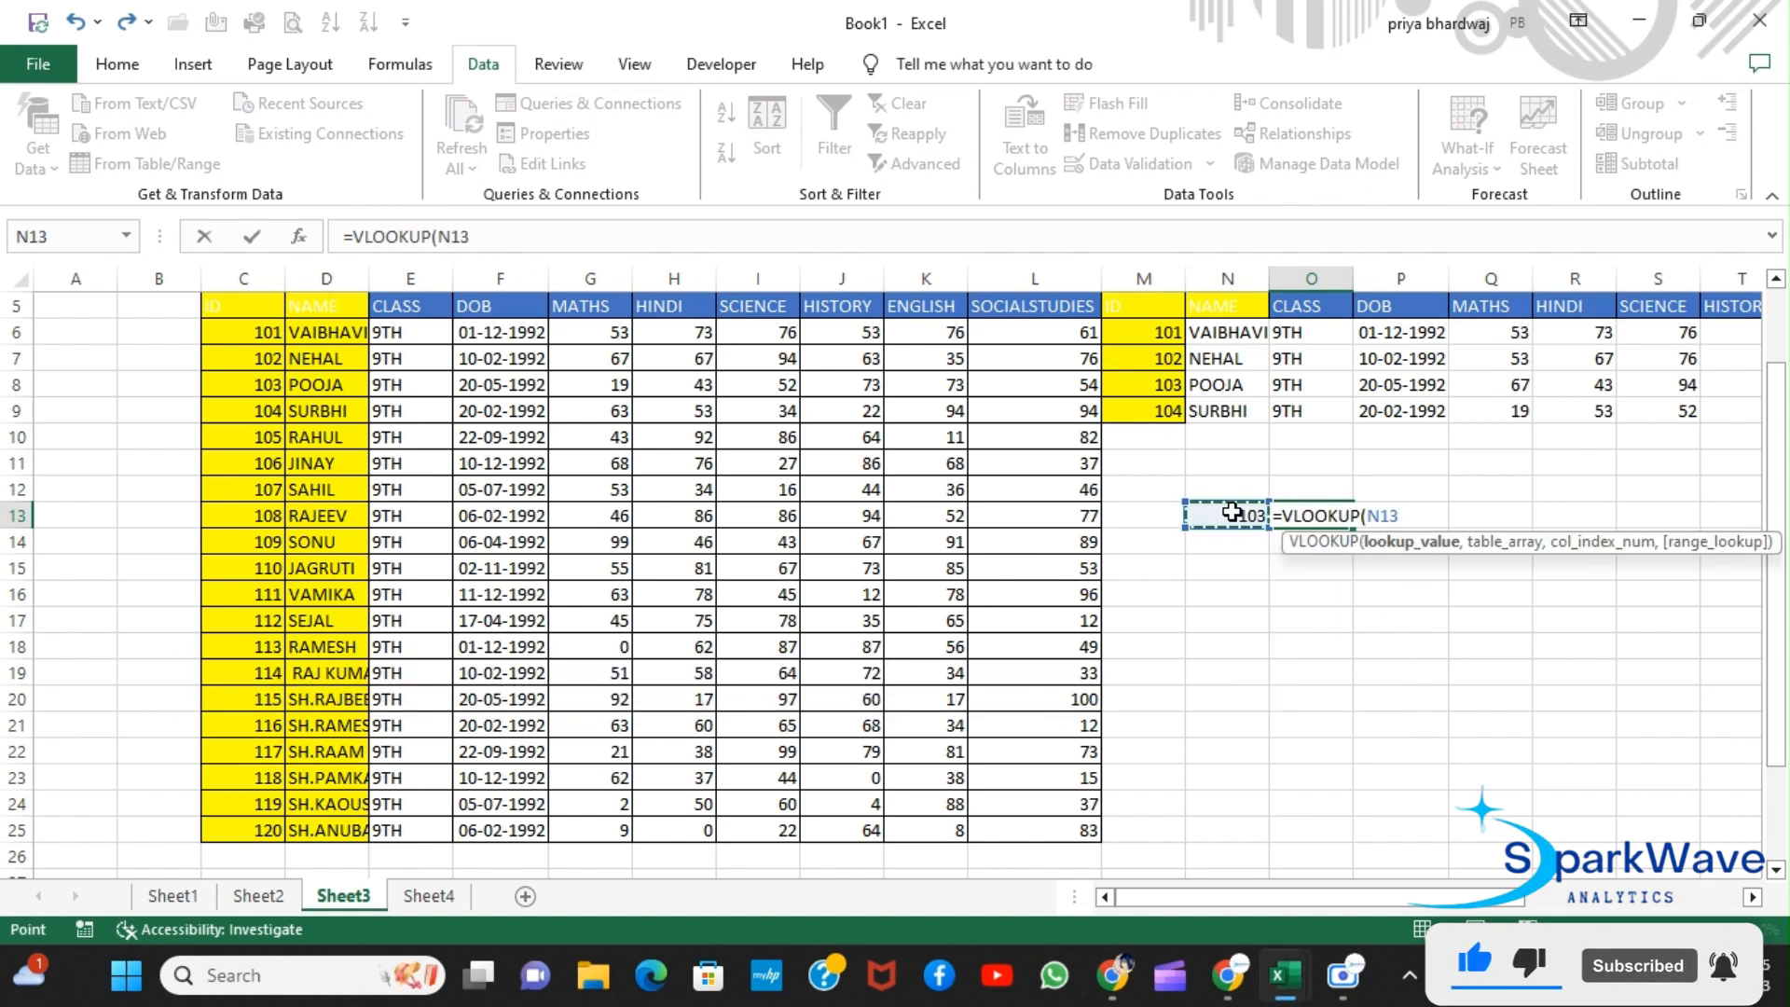
type(",")
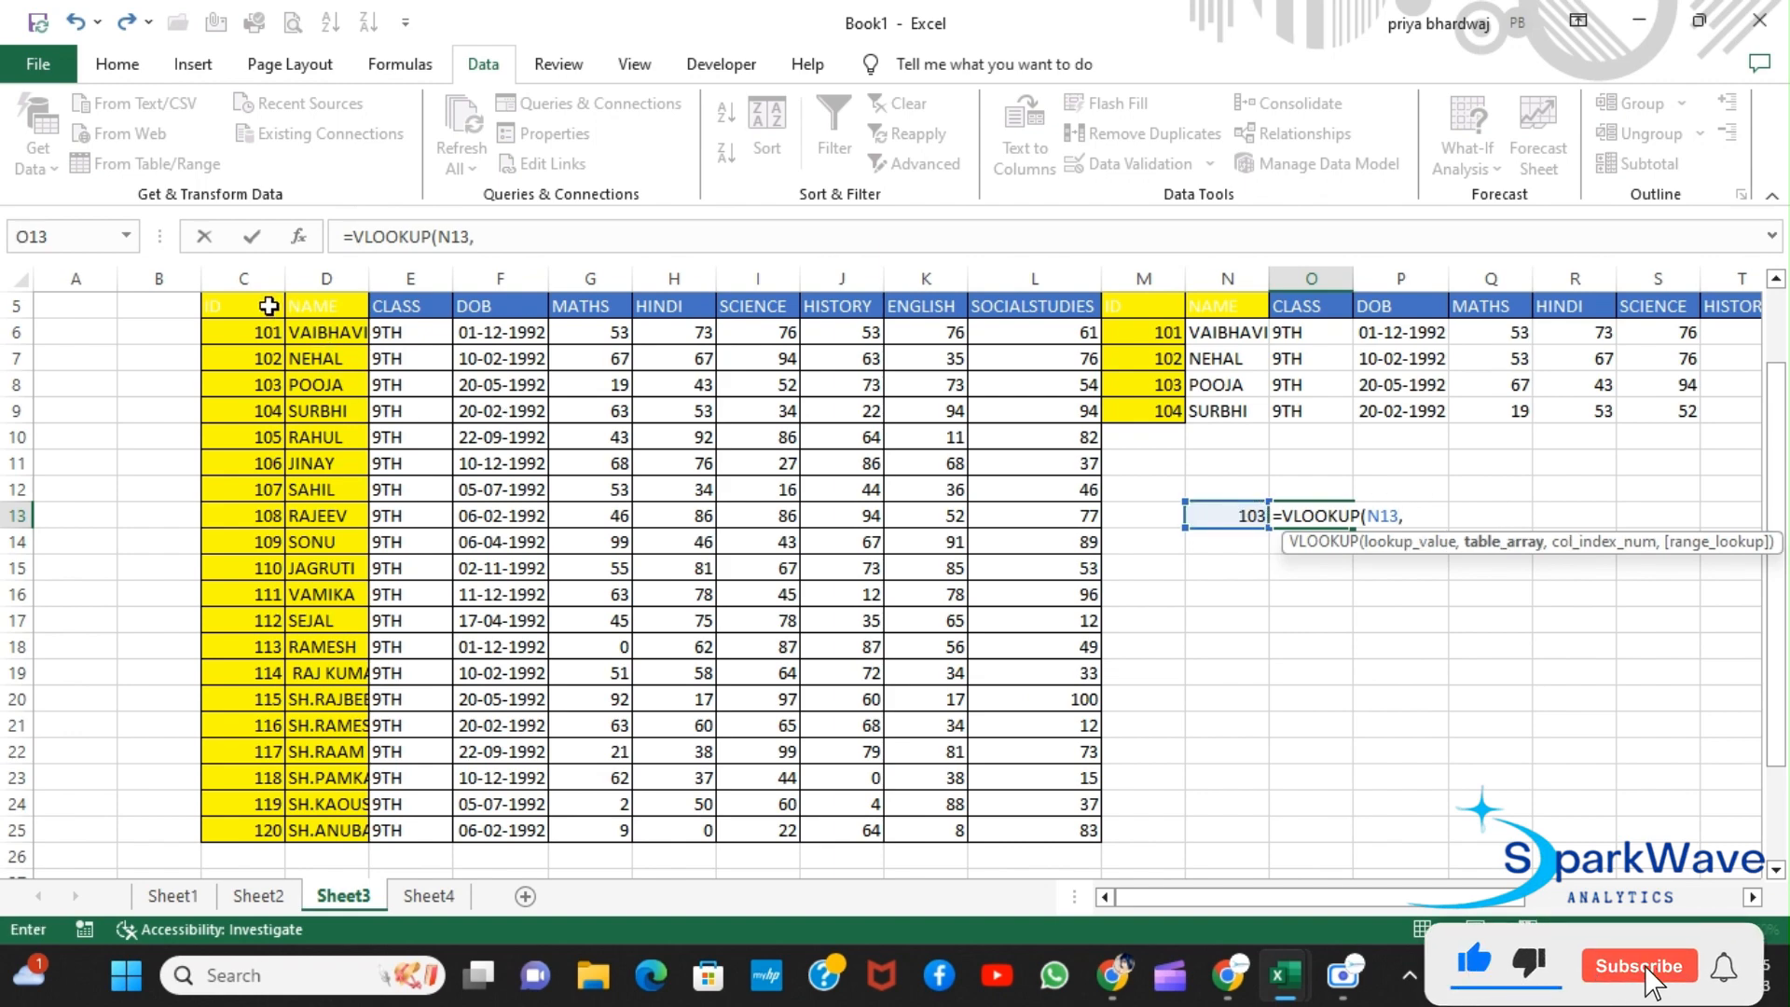
scroll(268, 304, "up", 1)
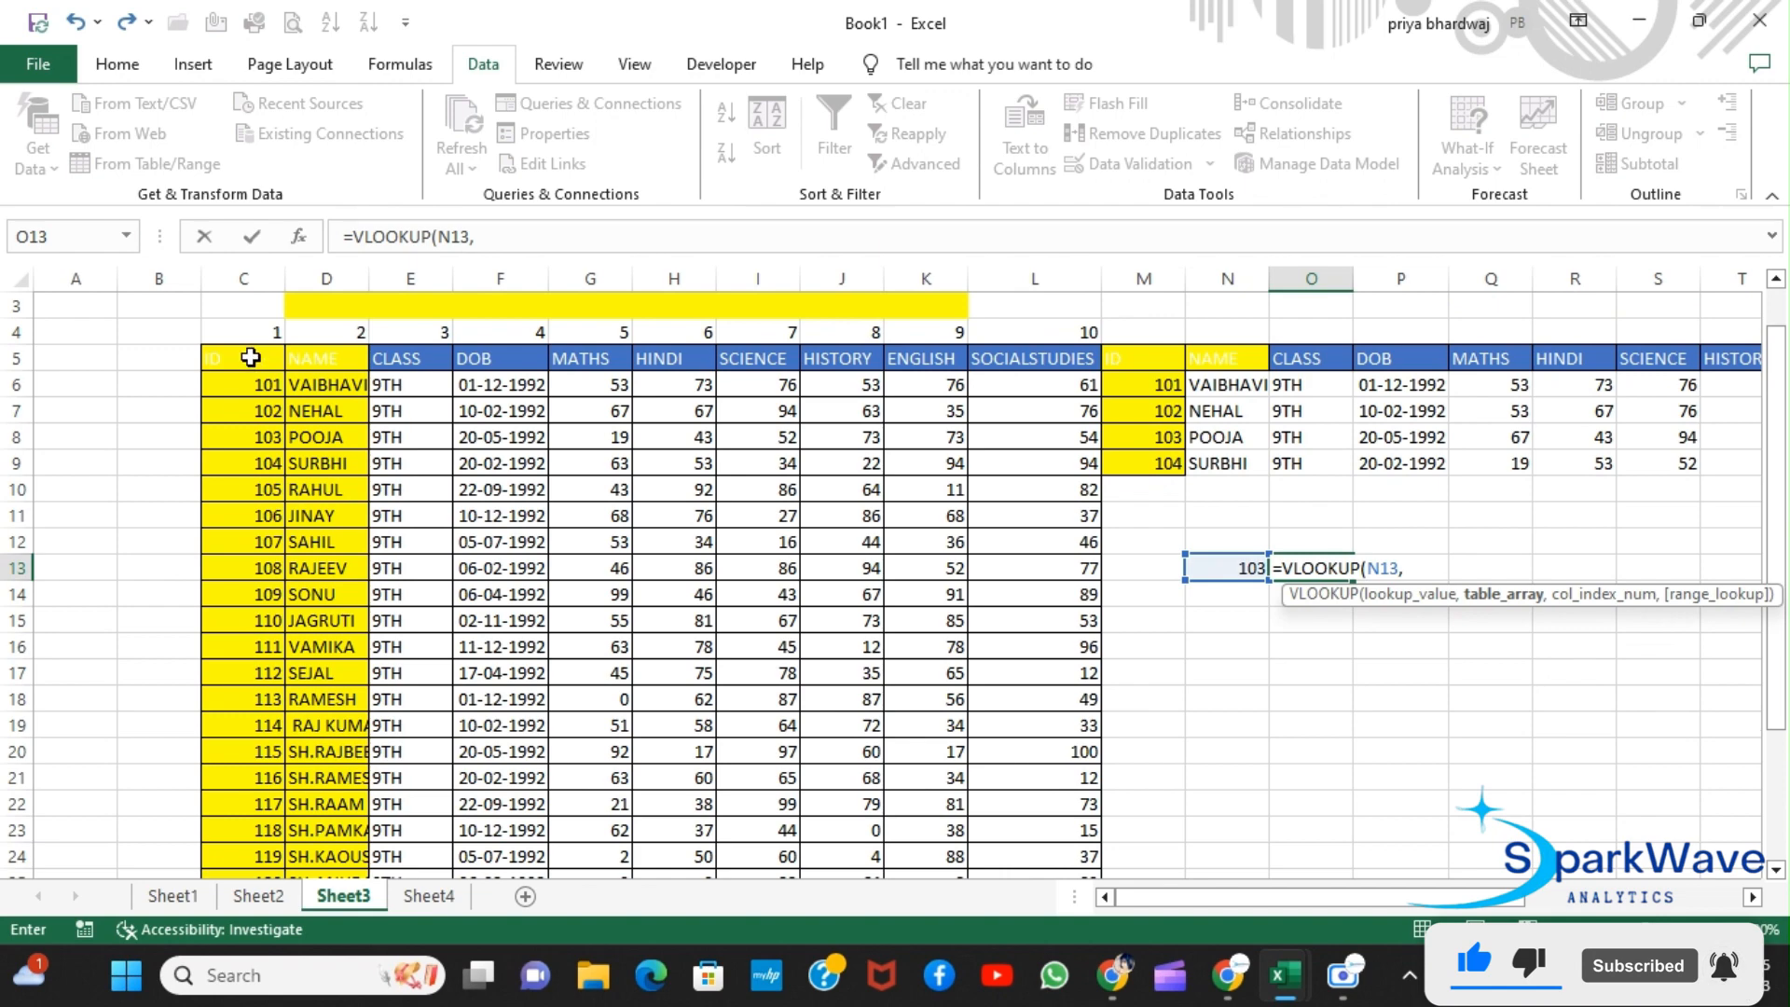
left_click_drag(250, 358, 1017, 819)
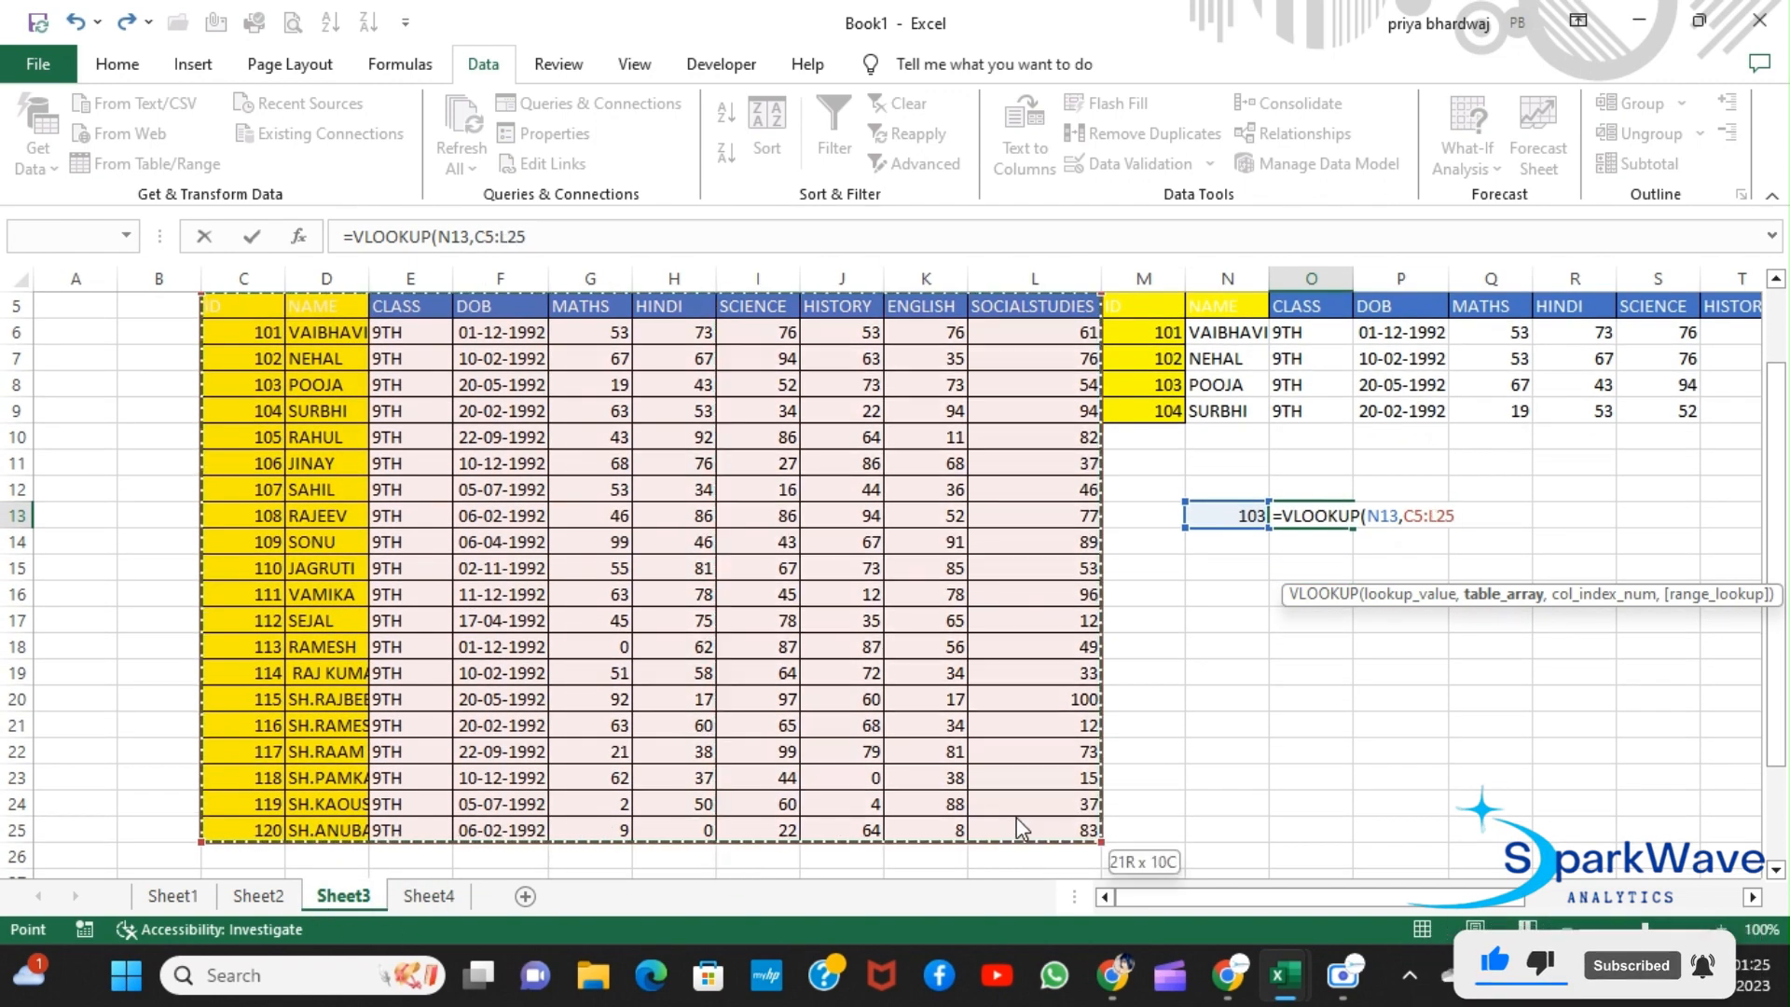
type(",")
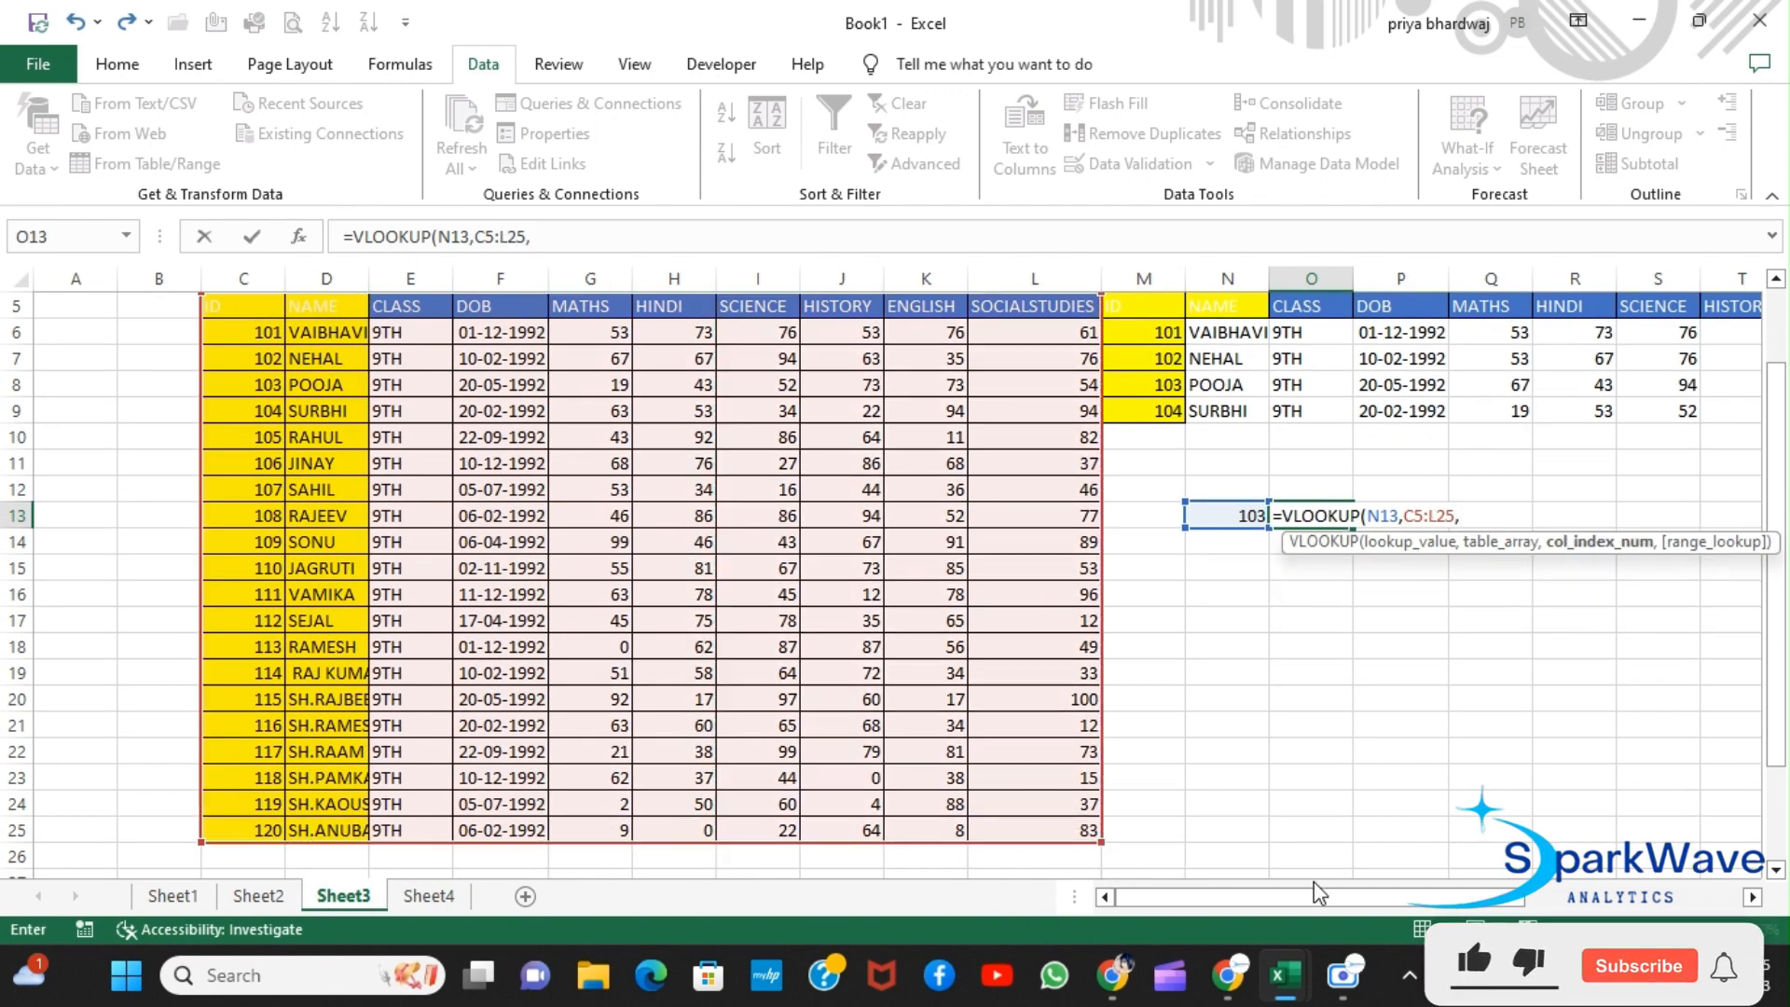
scroll(1348, 714, "up", 1)
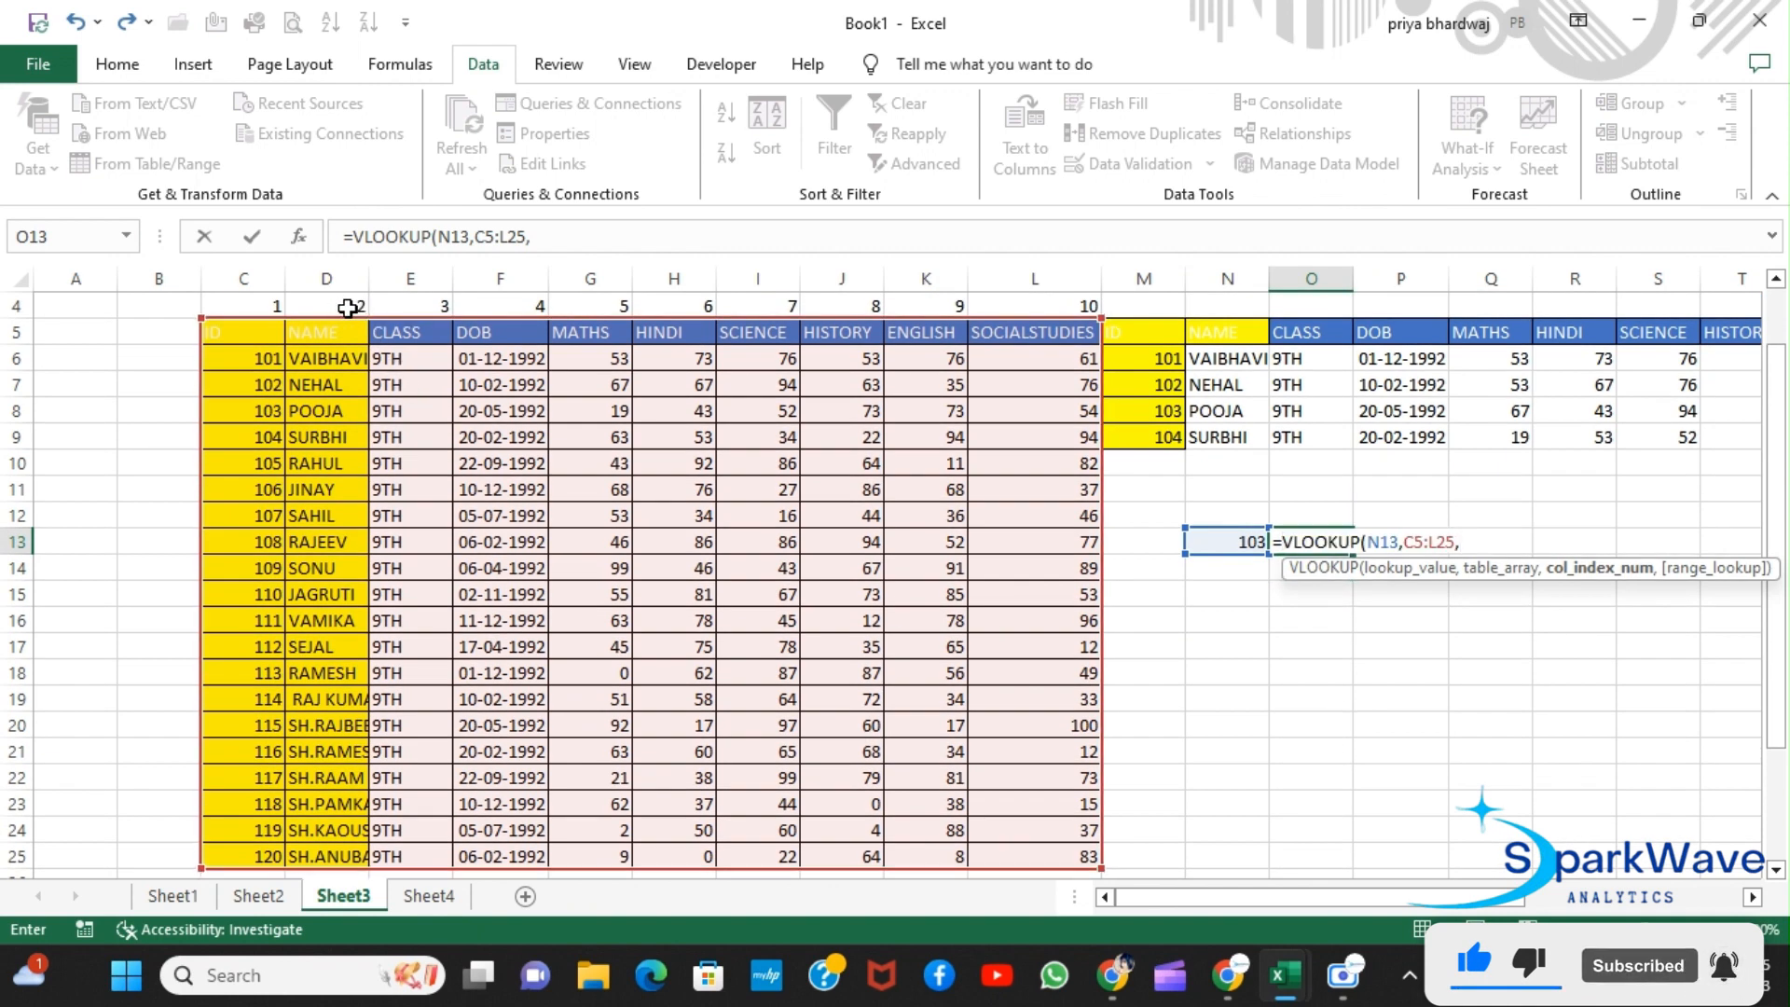
type("2")
type(",0")
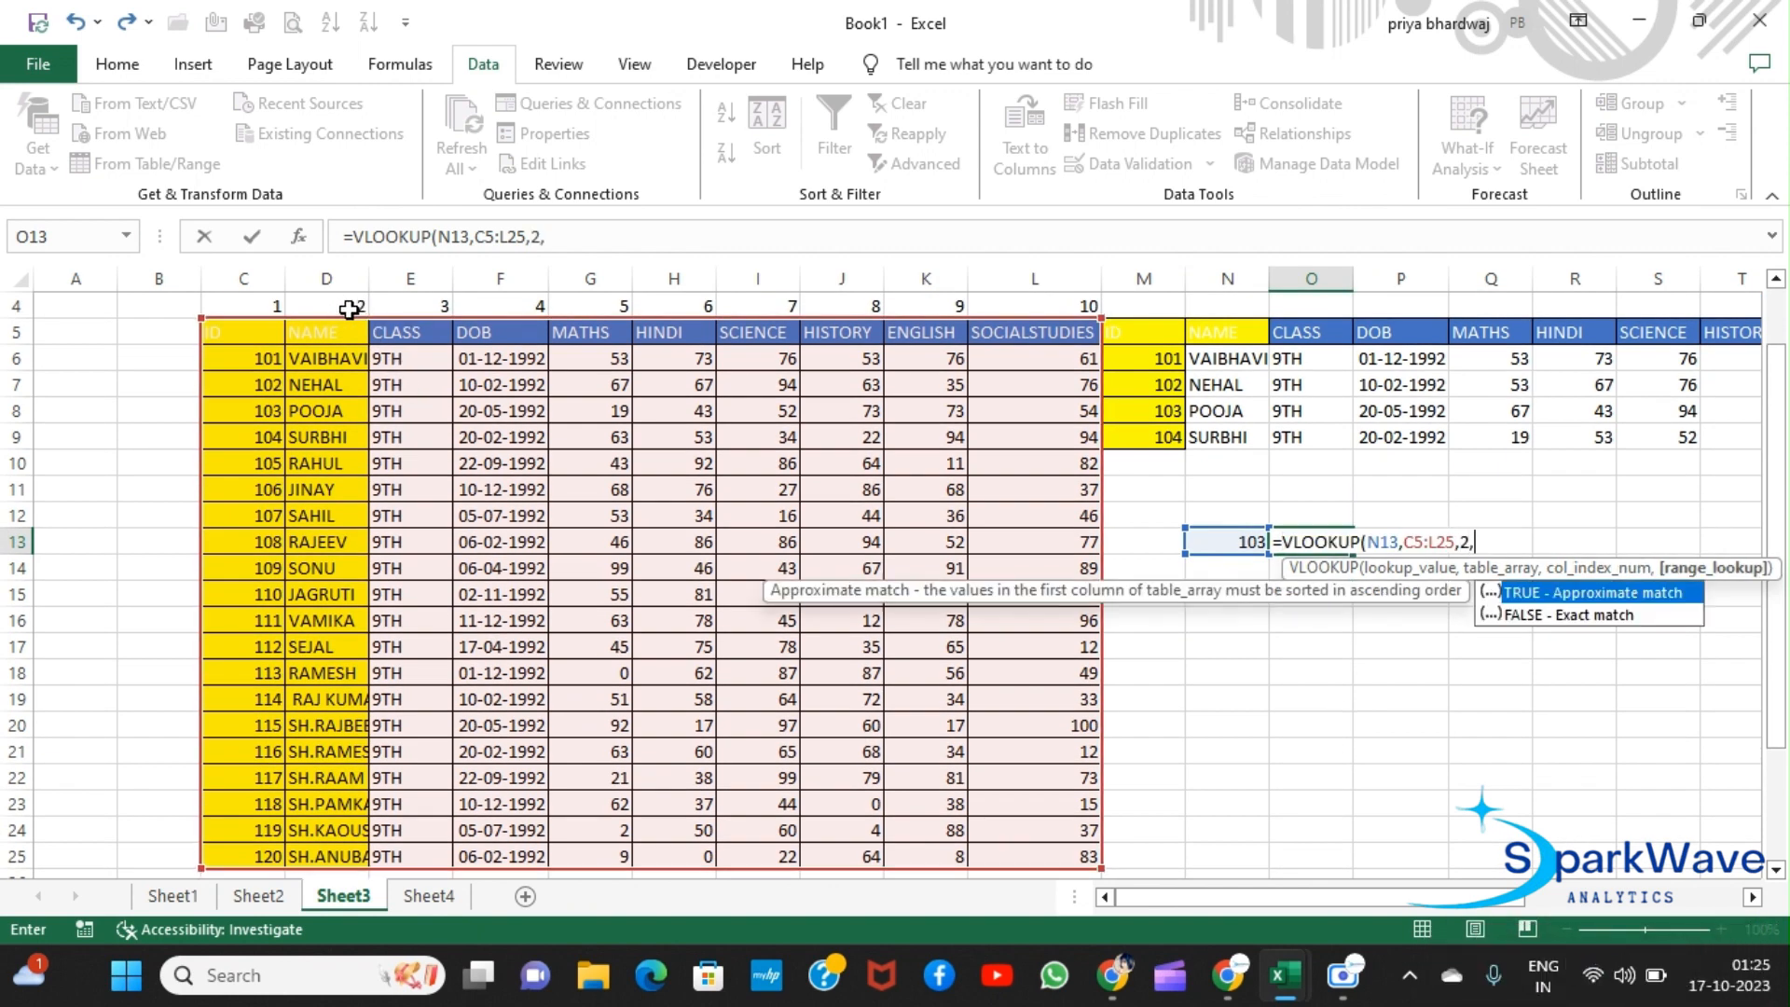
key("Return")
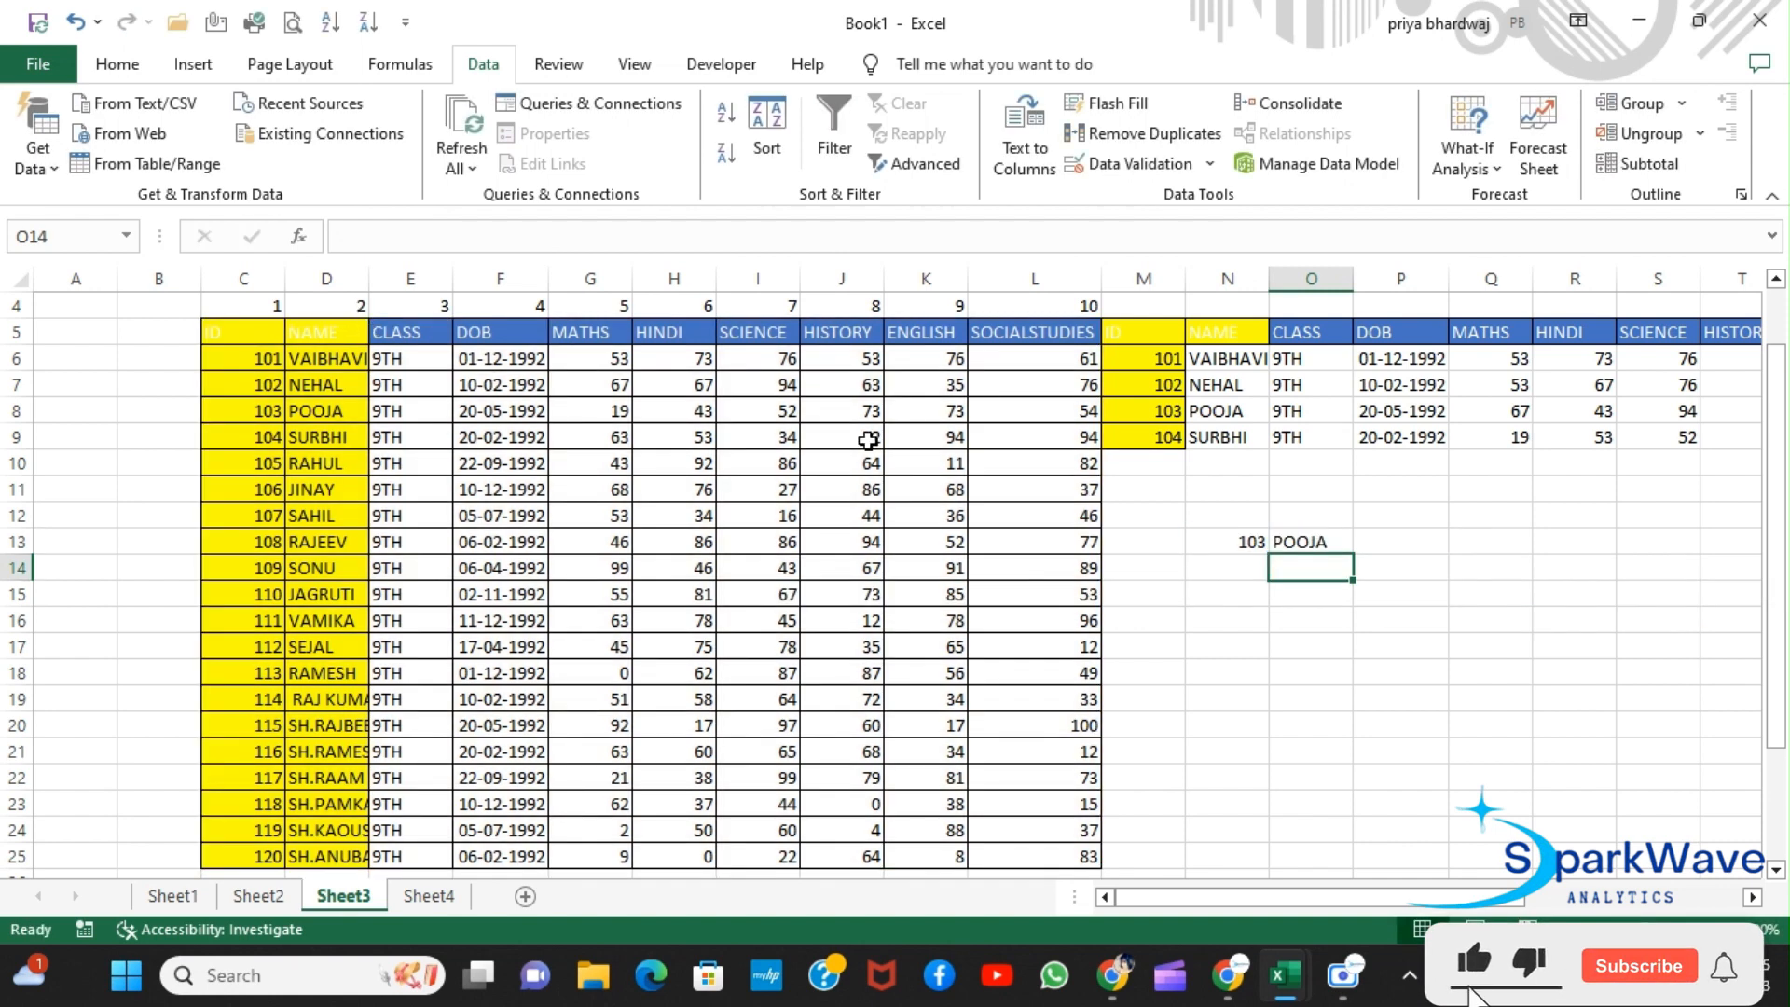
Step: Switch the ID in the N13 dropdown to 105 to test the name lookup
left_click(1243, 543)
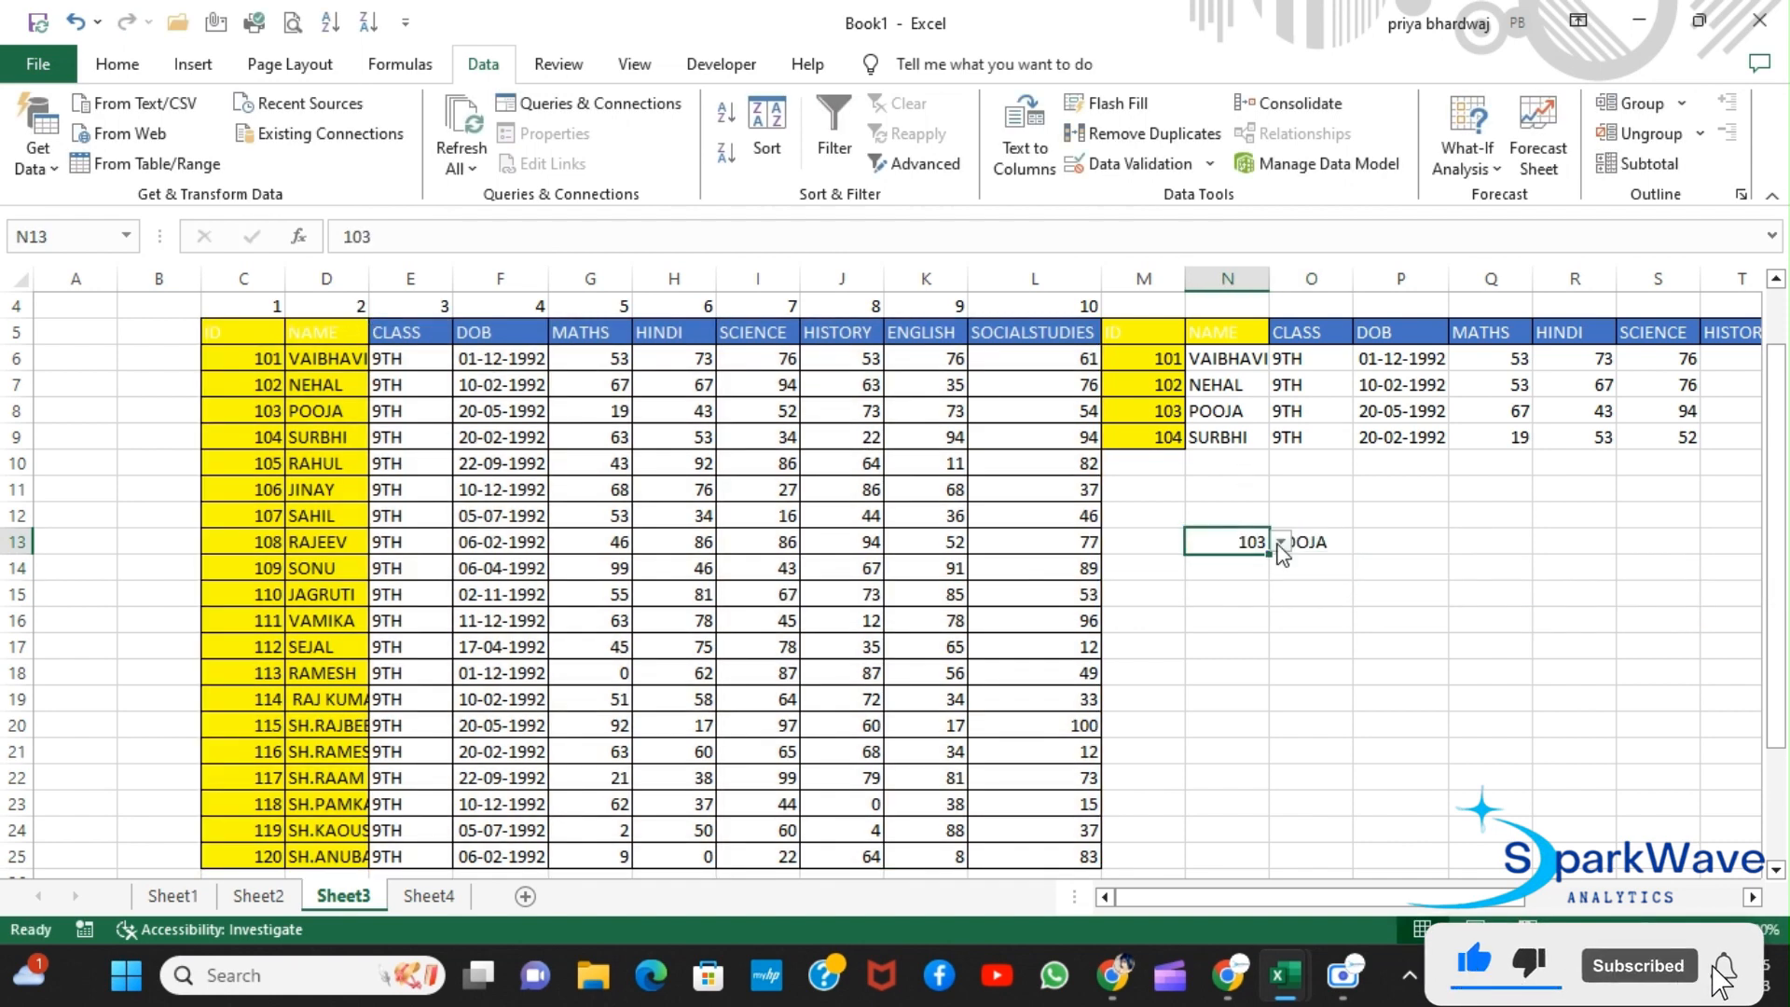
left_click(1282, 543)
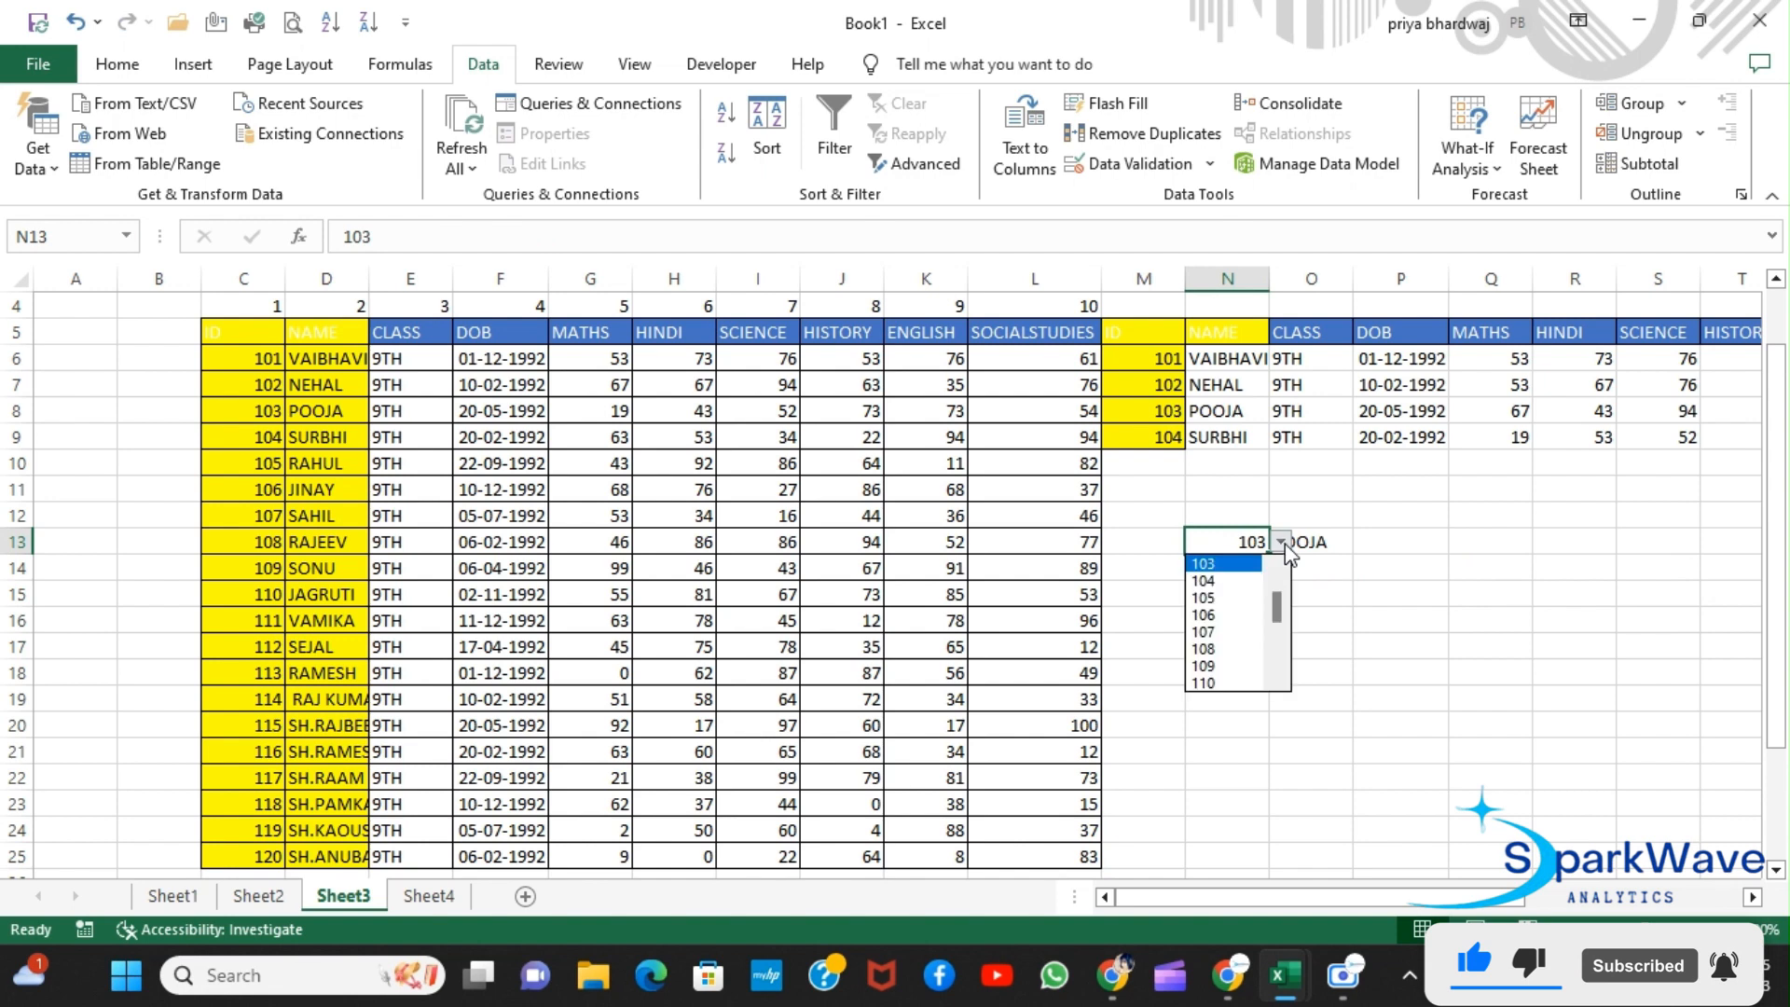
left_click(1221, 598)
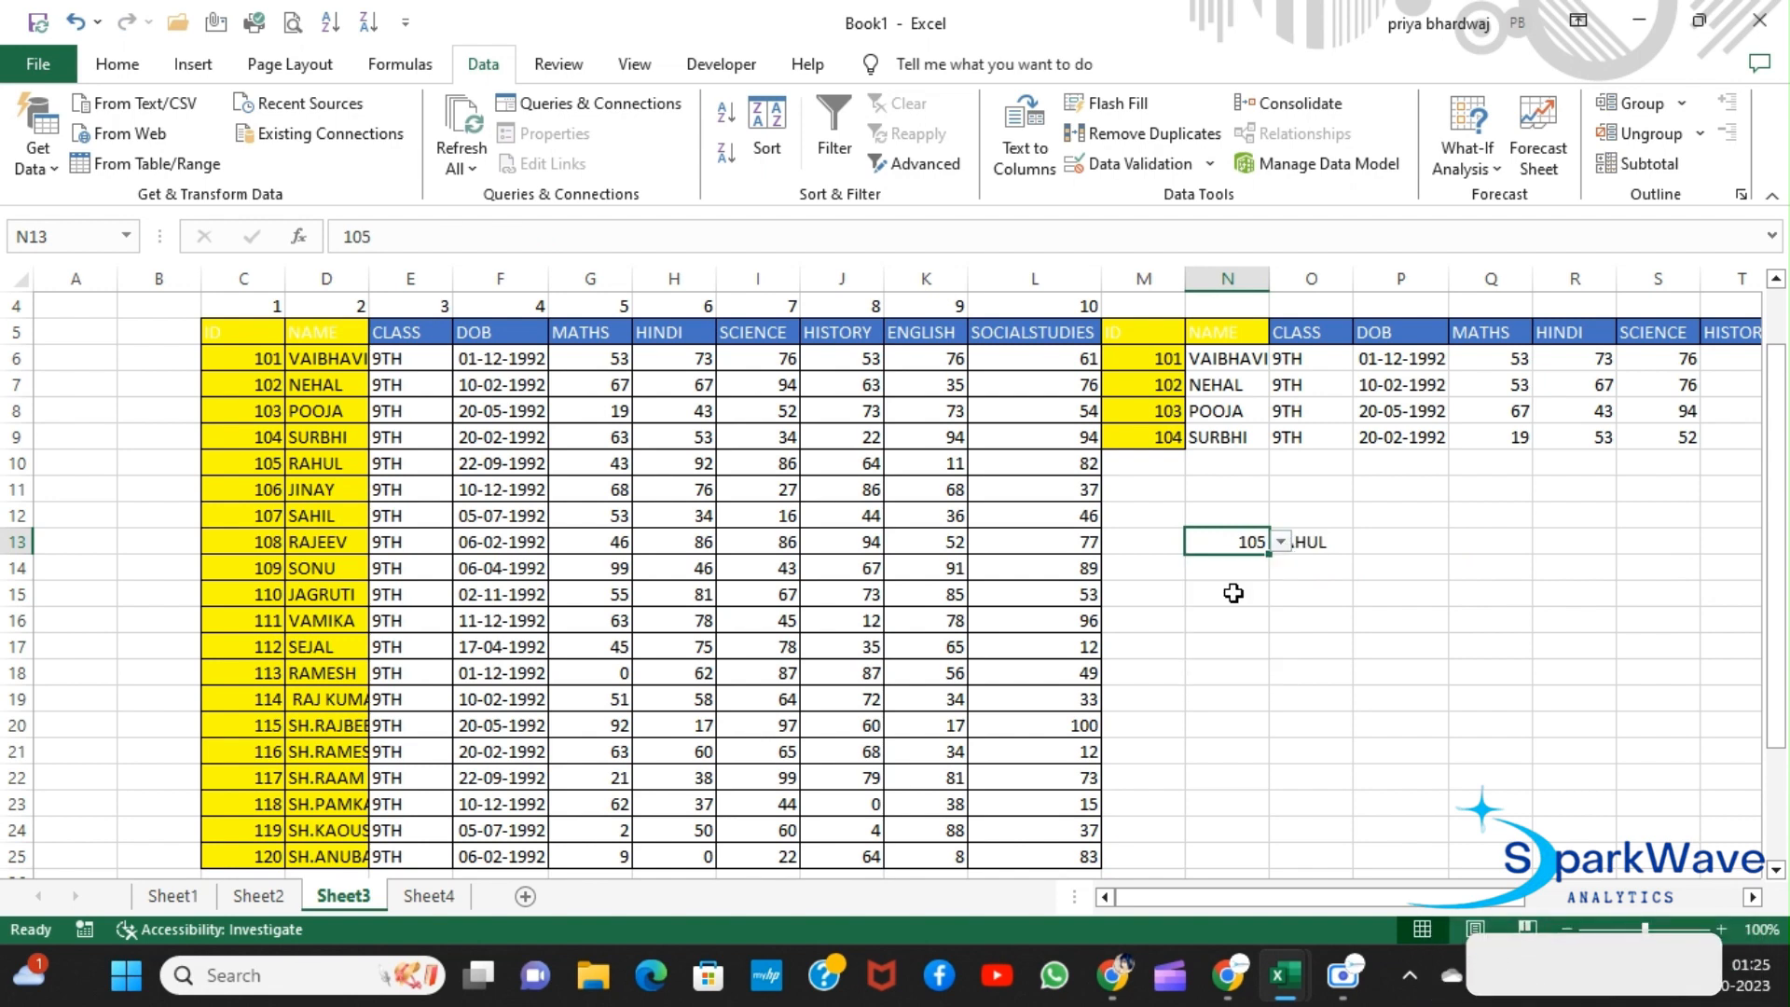
left_click(1332, 516)
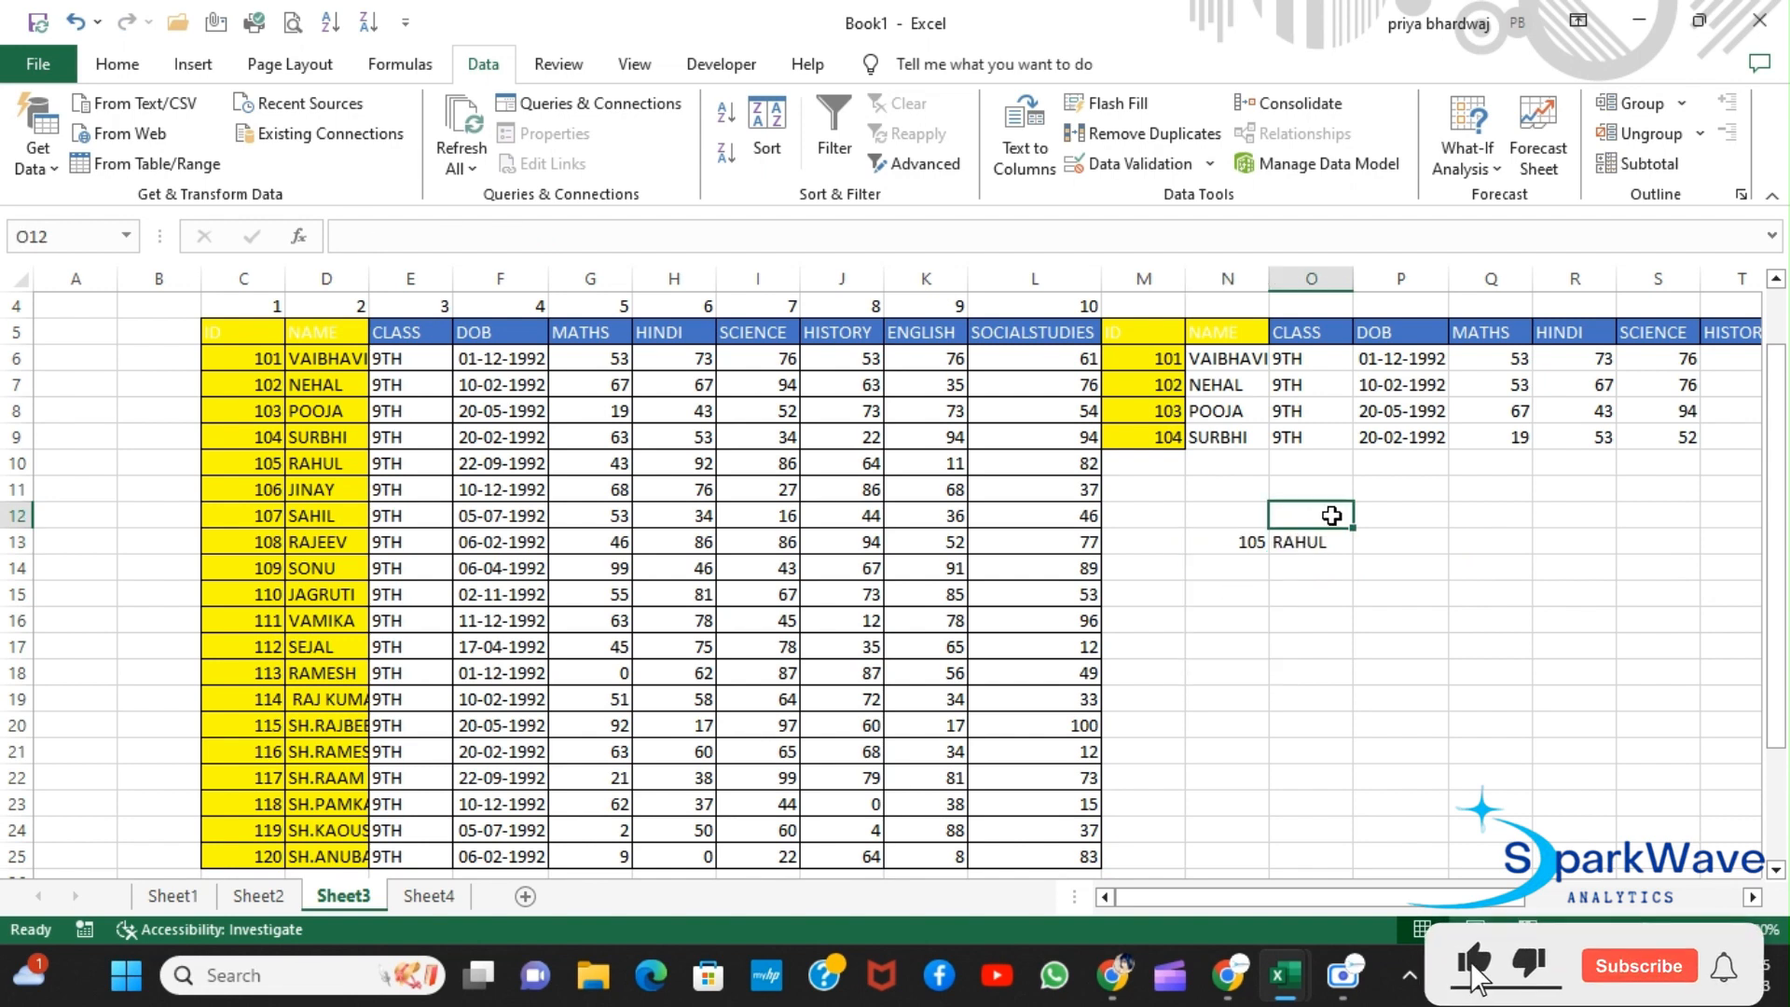
Step: Enter the heading NAME in O12 and add list validation with an in-cell dropdown to P12, sourced from the table headers =$D$5:$L$5
type("NAME")
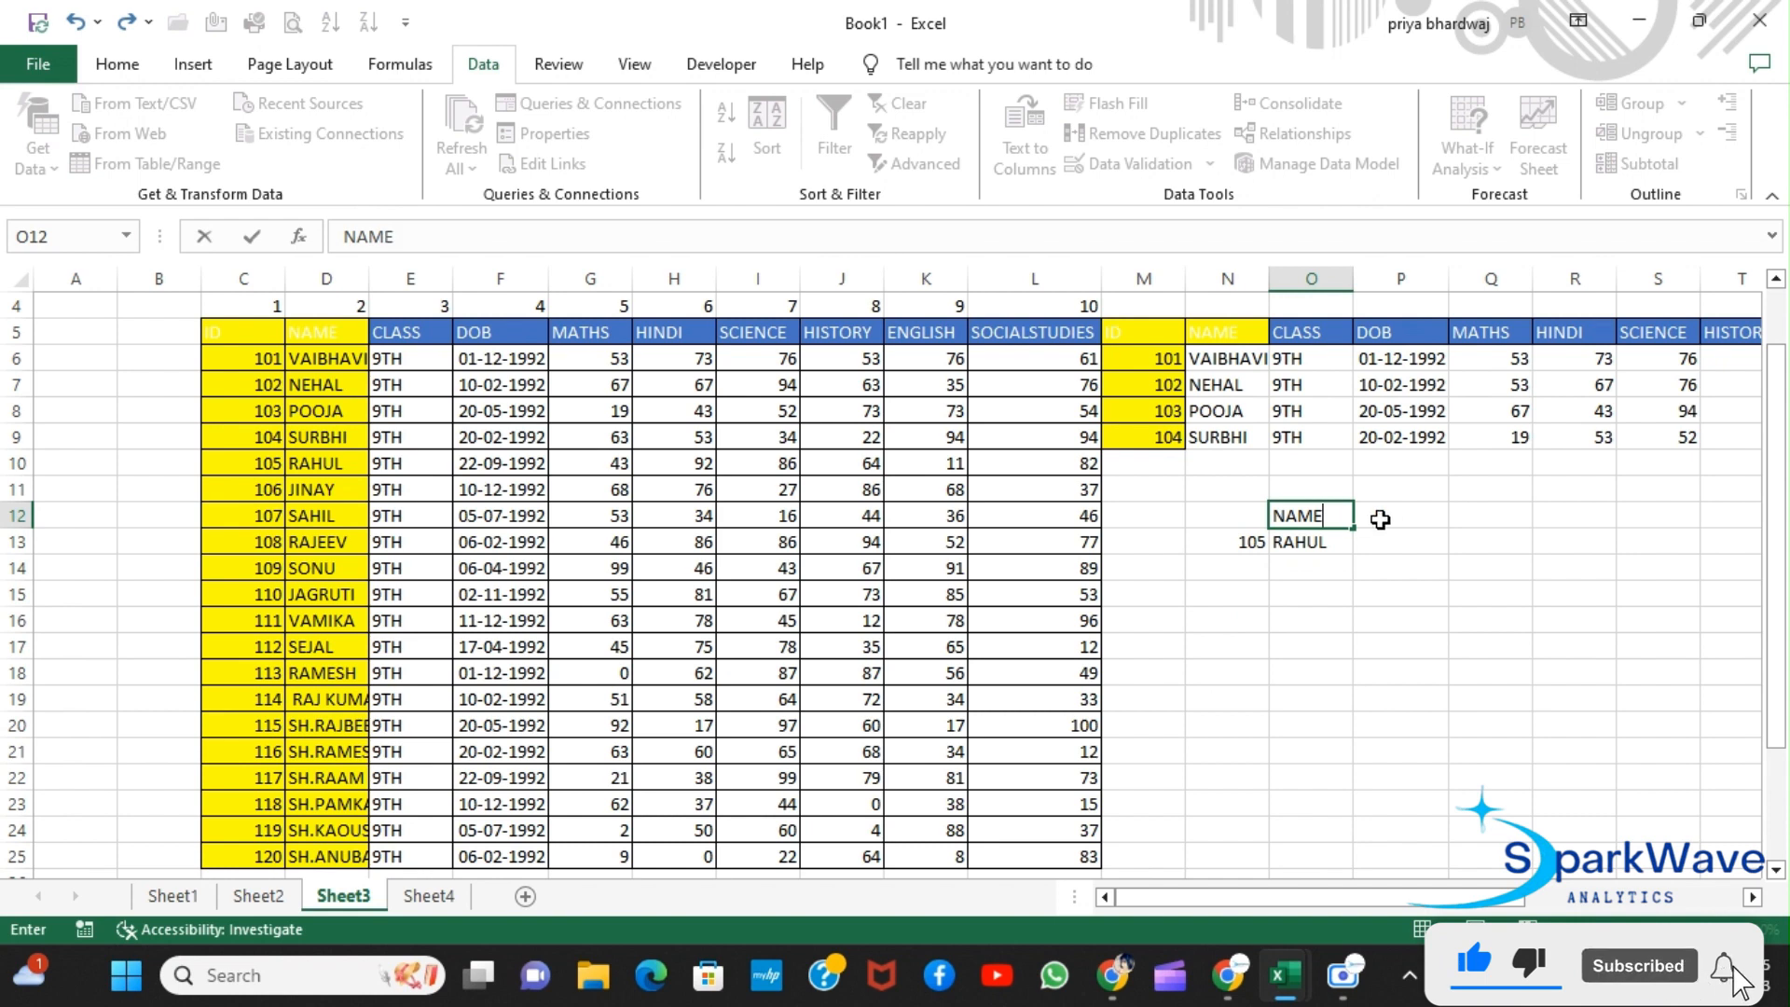
left_click(1401, 524)
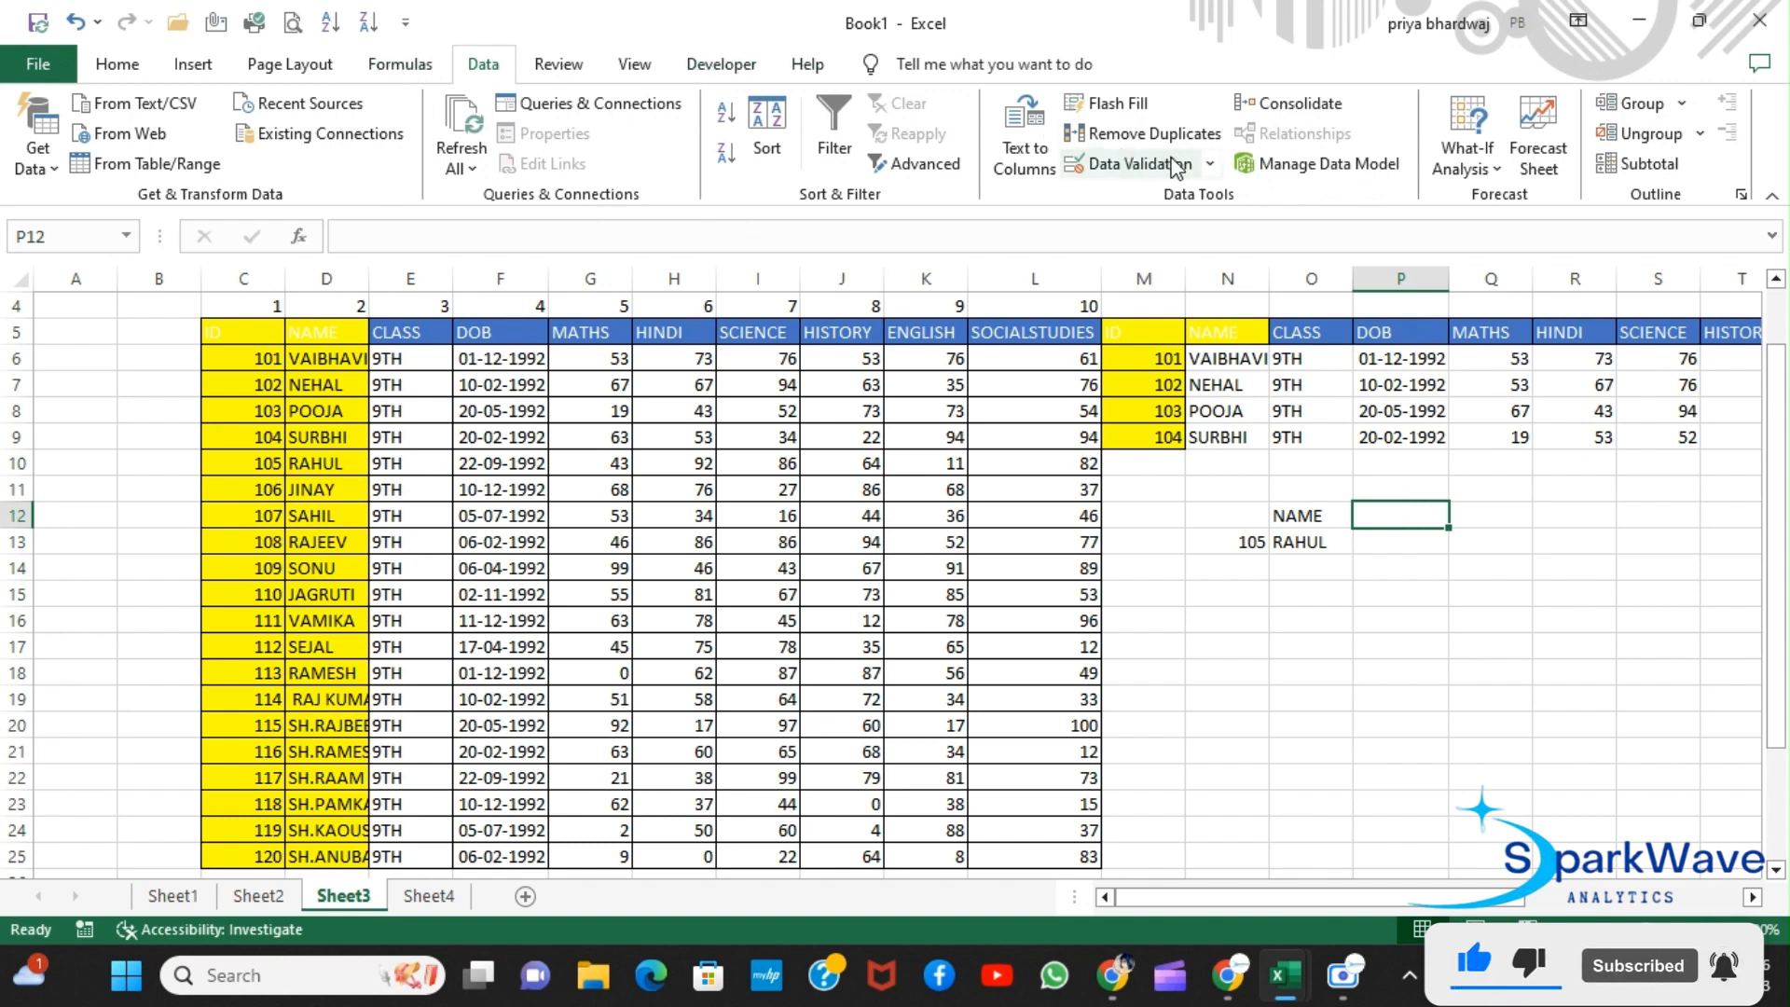
left_click(1212, 166)
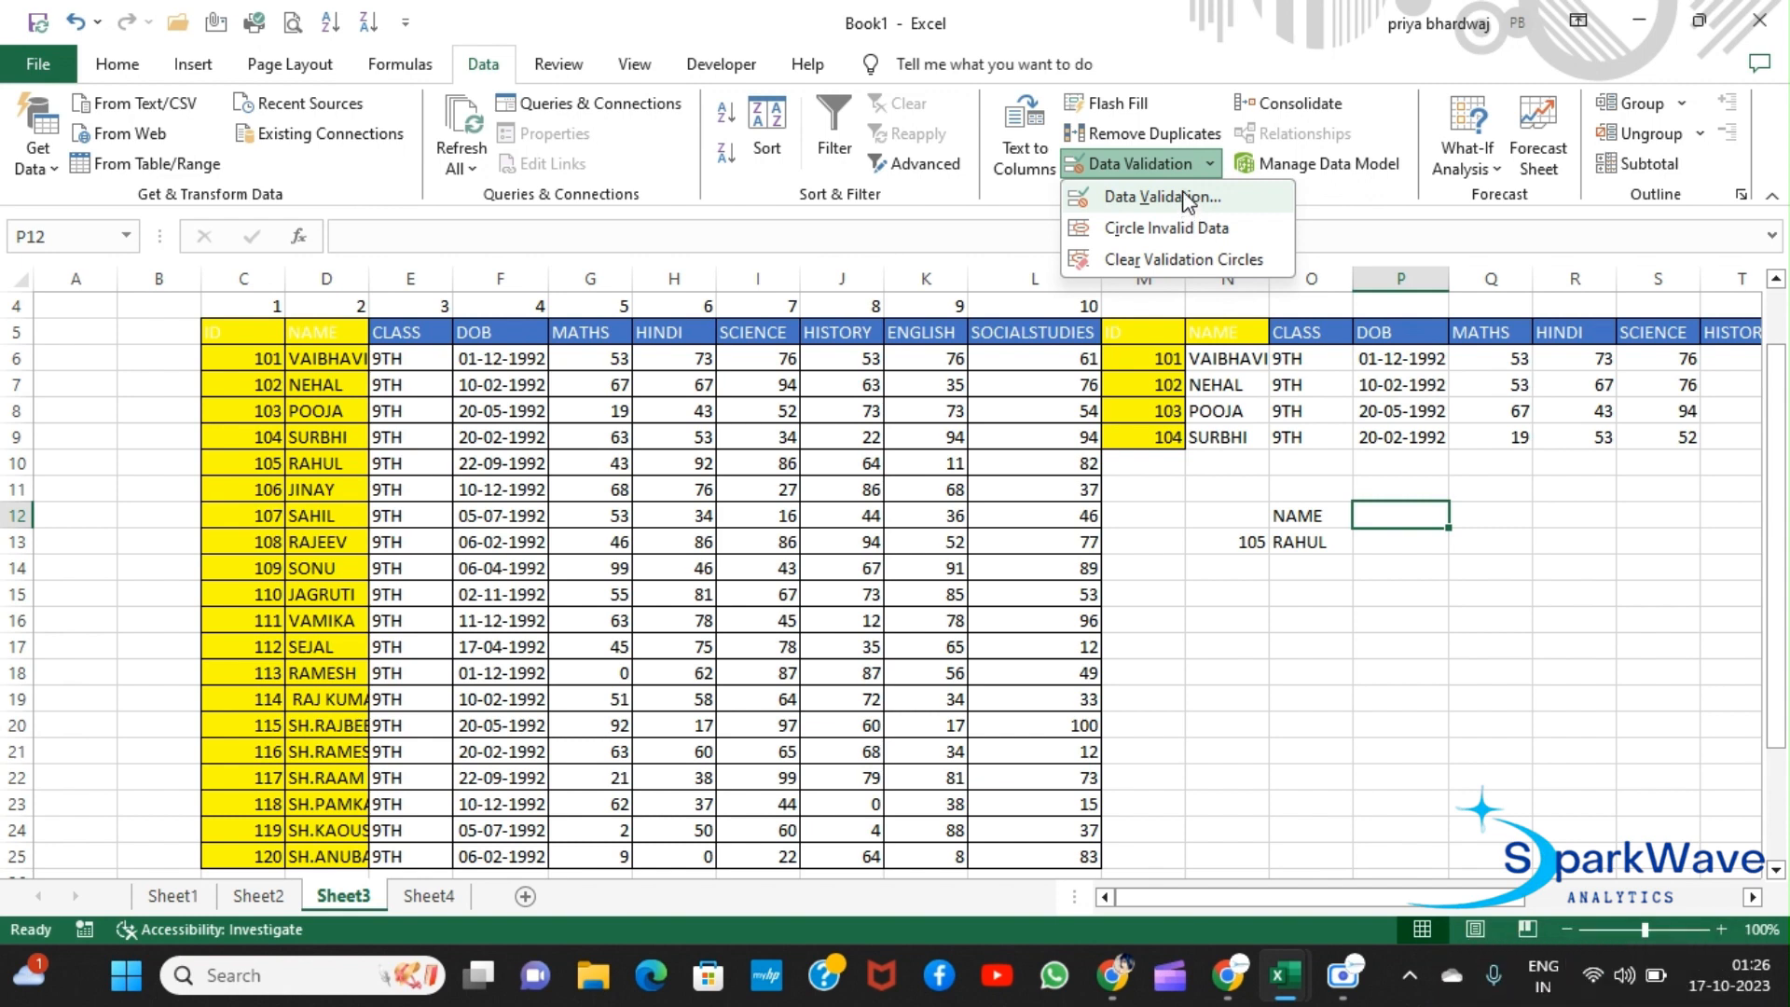
left_click(1184, 198)
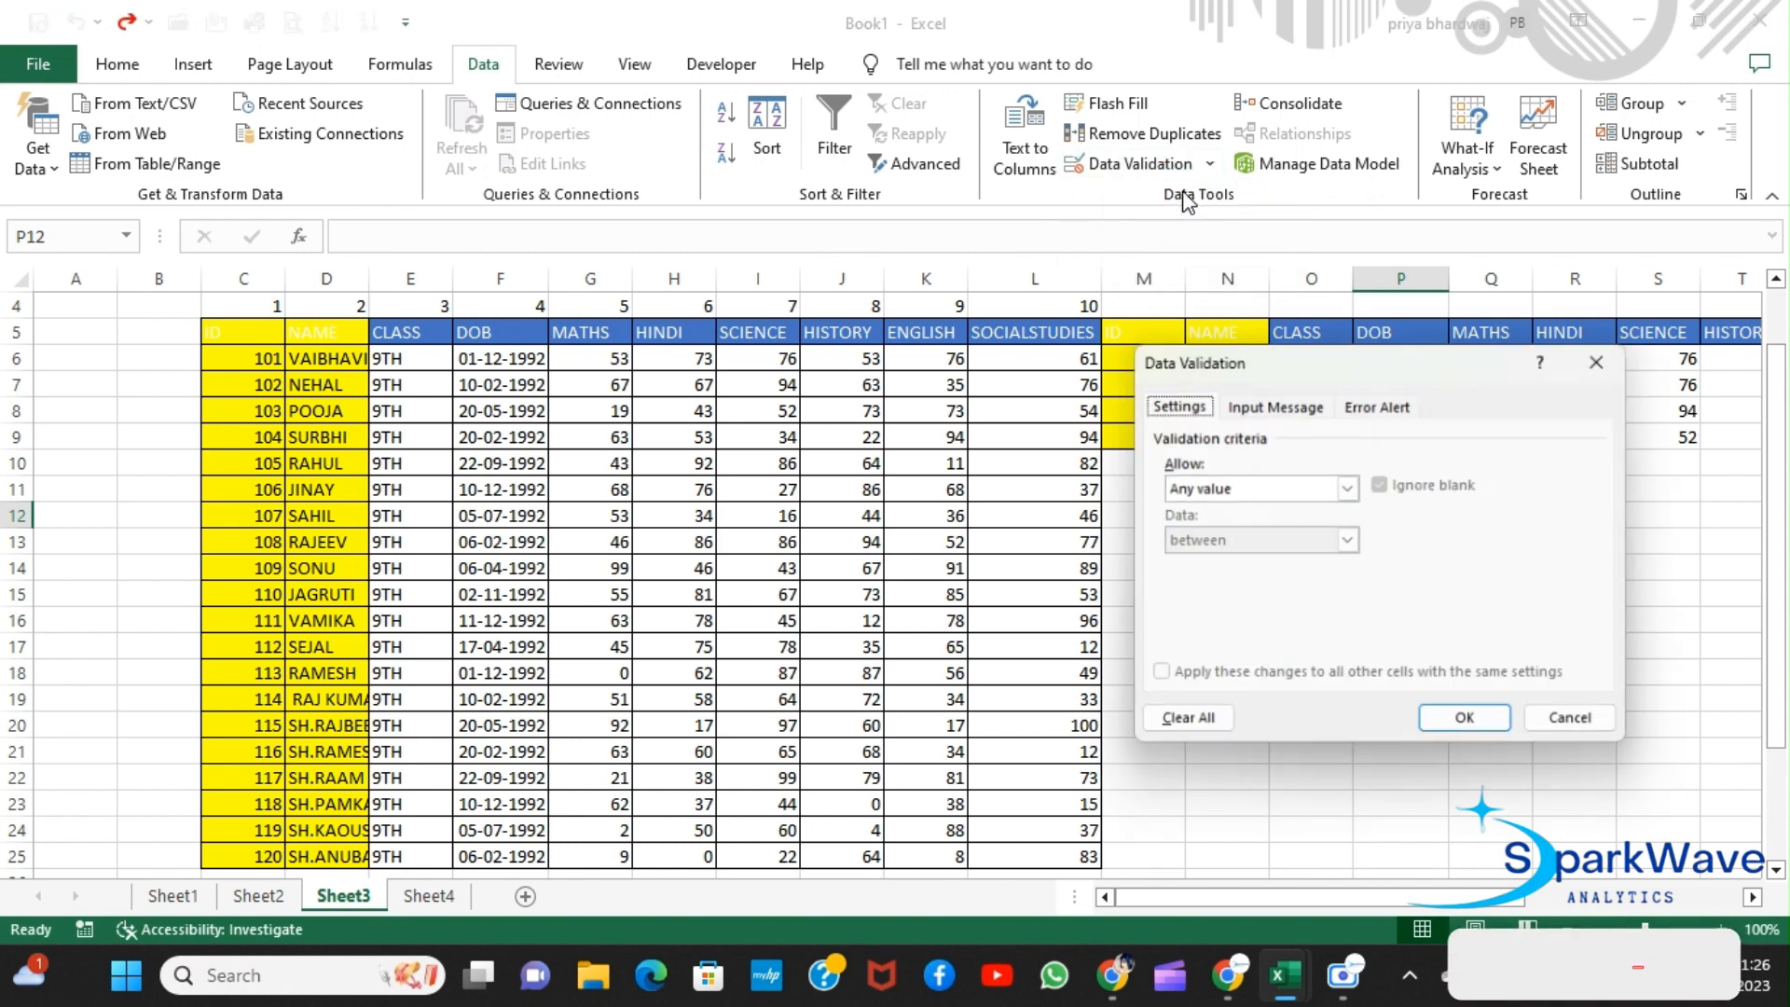
left_click(1350, 489)
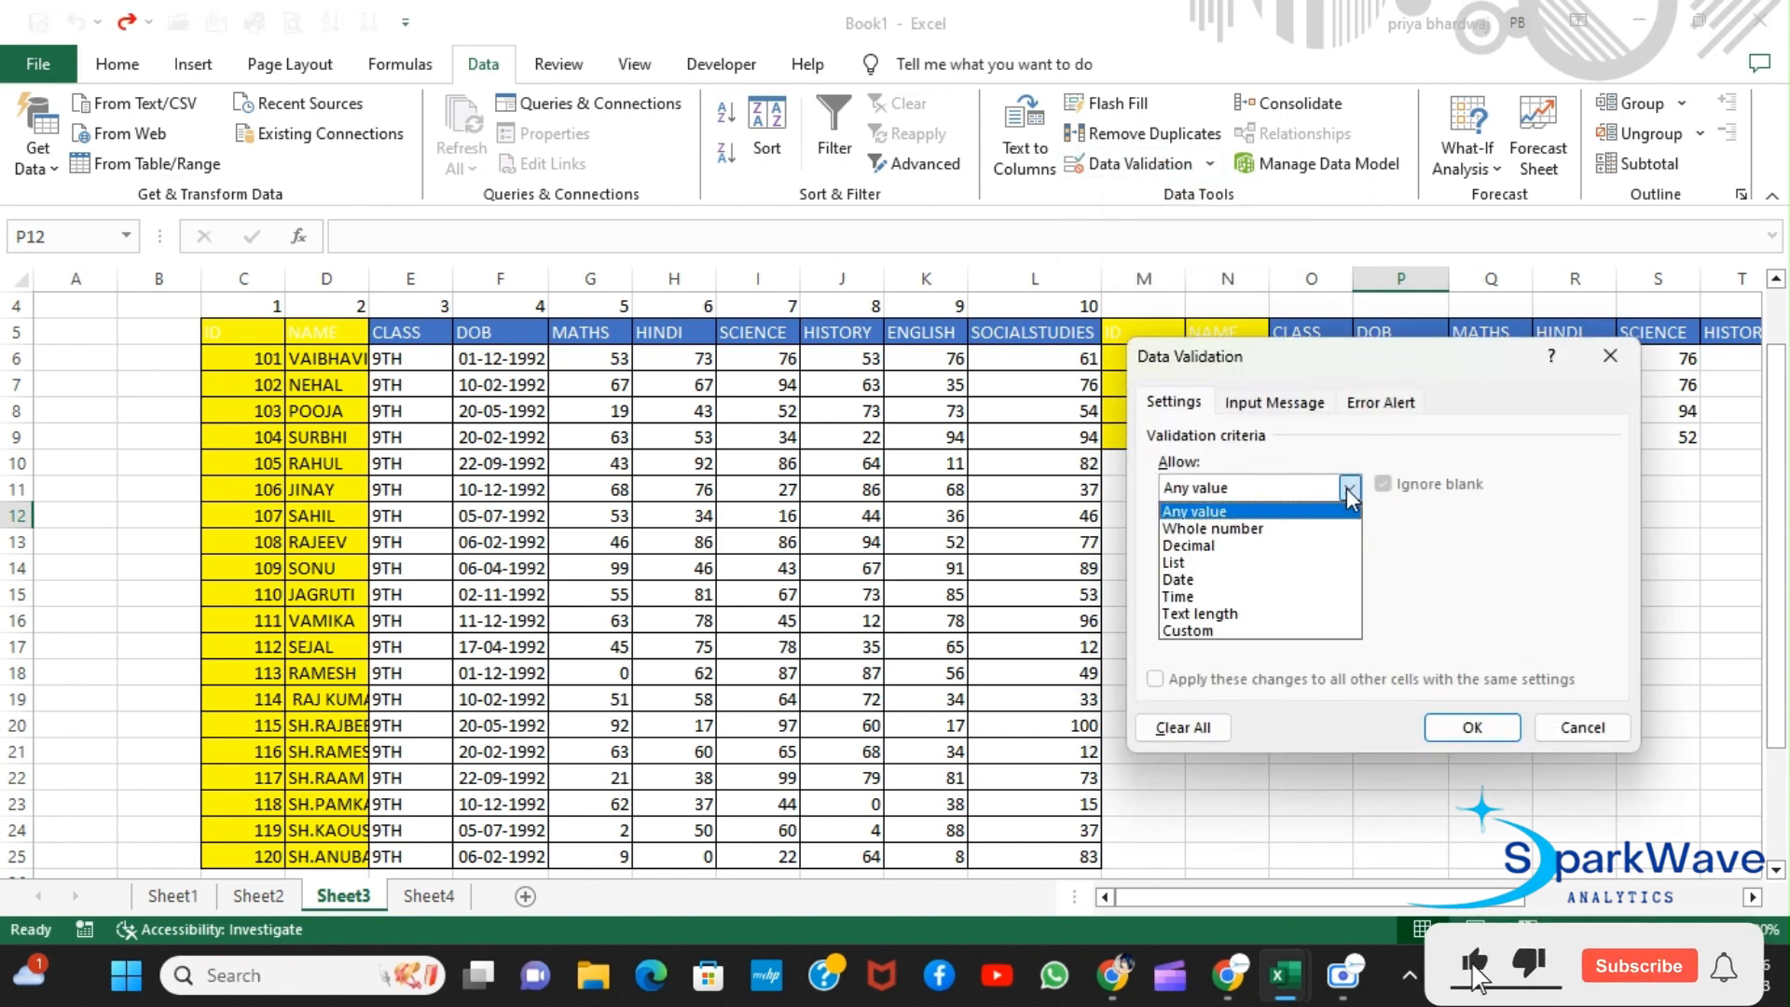
left_click(1246, 564)
left_click(1251, 601)
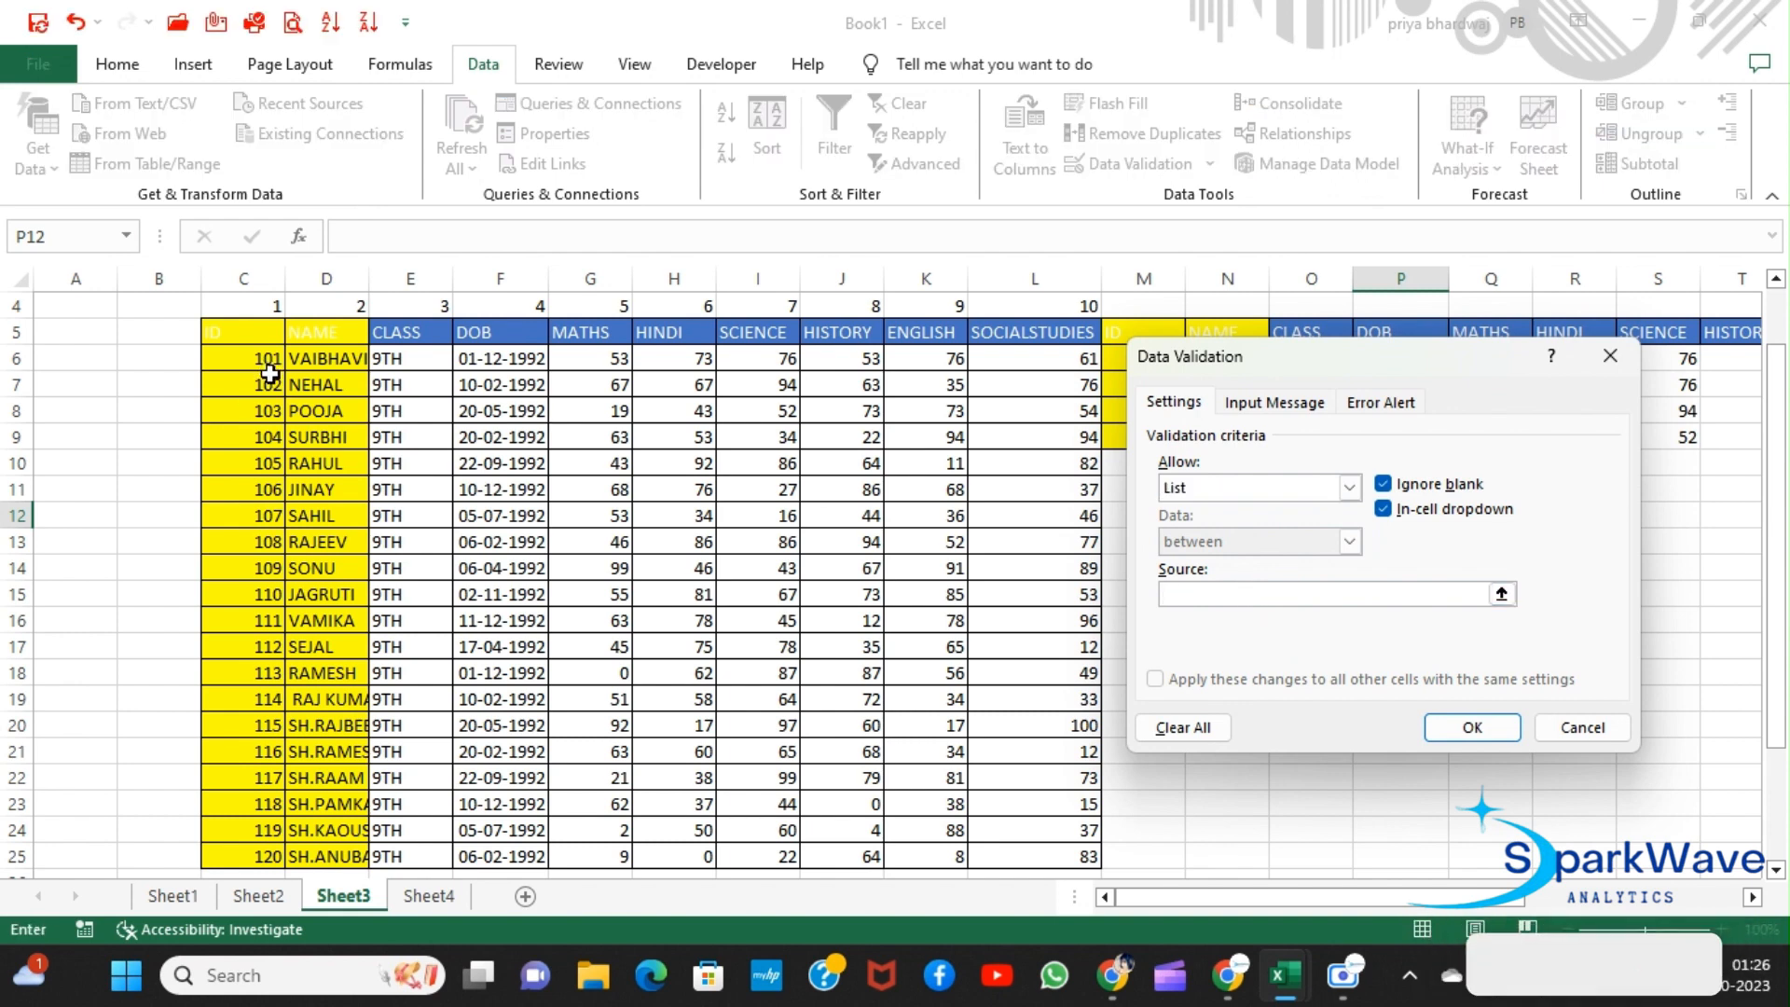
left_click_drag(298, 329, 1073, 332)
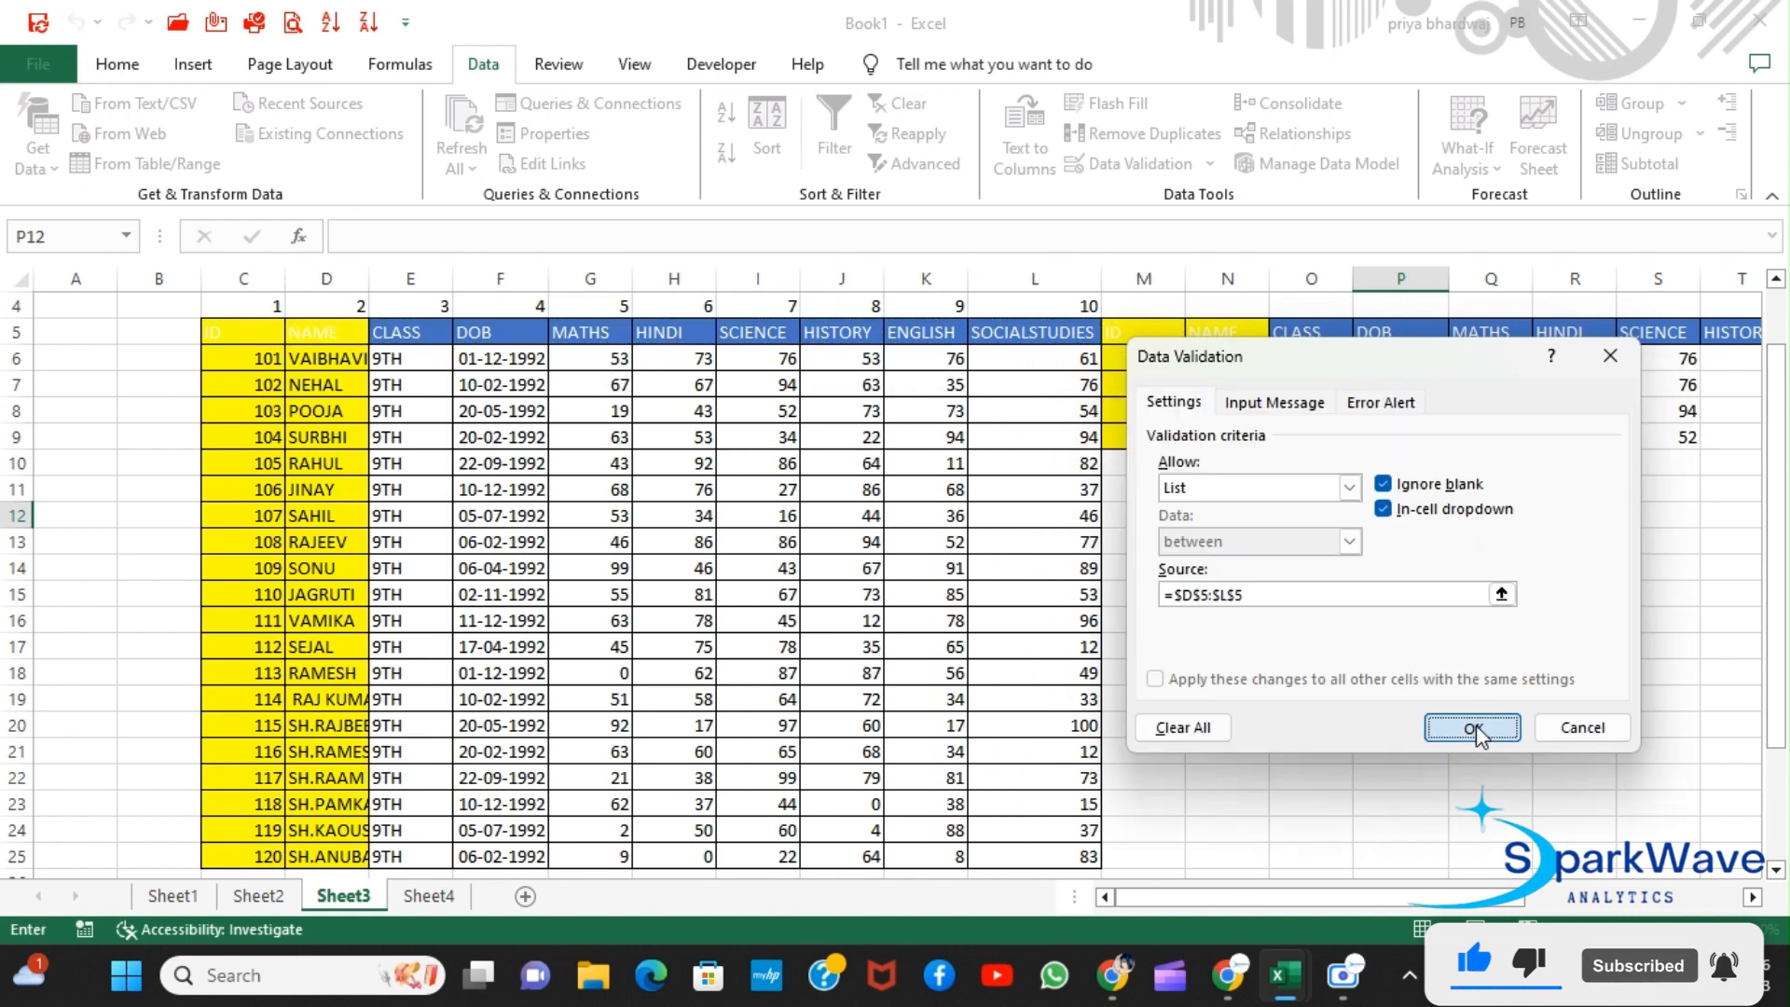
left_click(1473, 727)
Step: Test the P12 header dropdown by choosing CLASS
left_click(1460, 516)
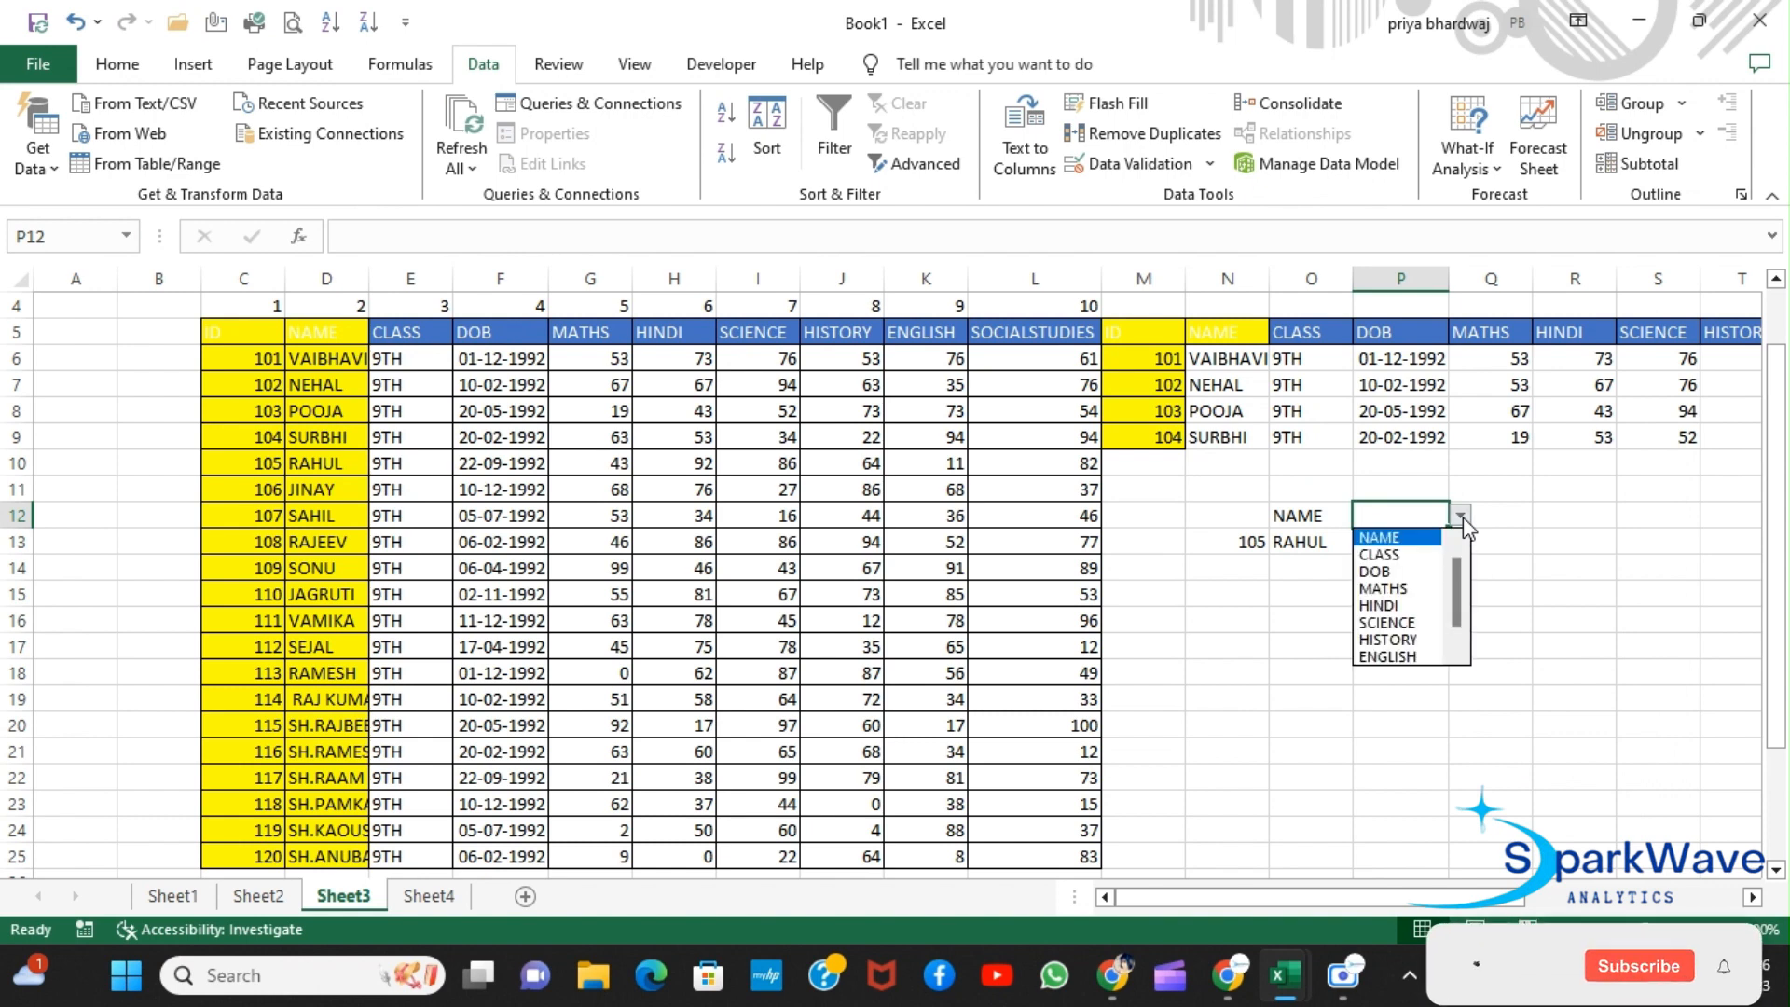
left_click(1251, 548)
left_click(1247, 539)
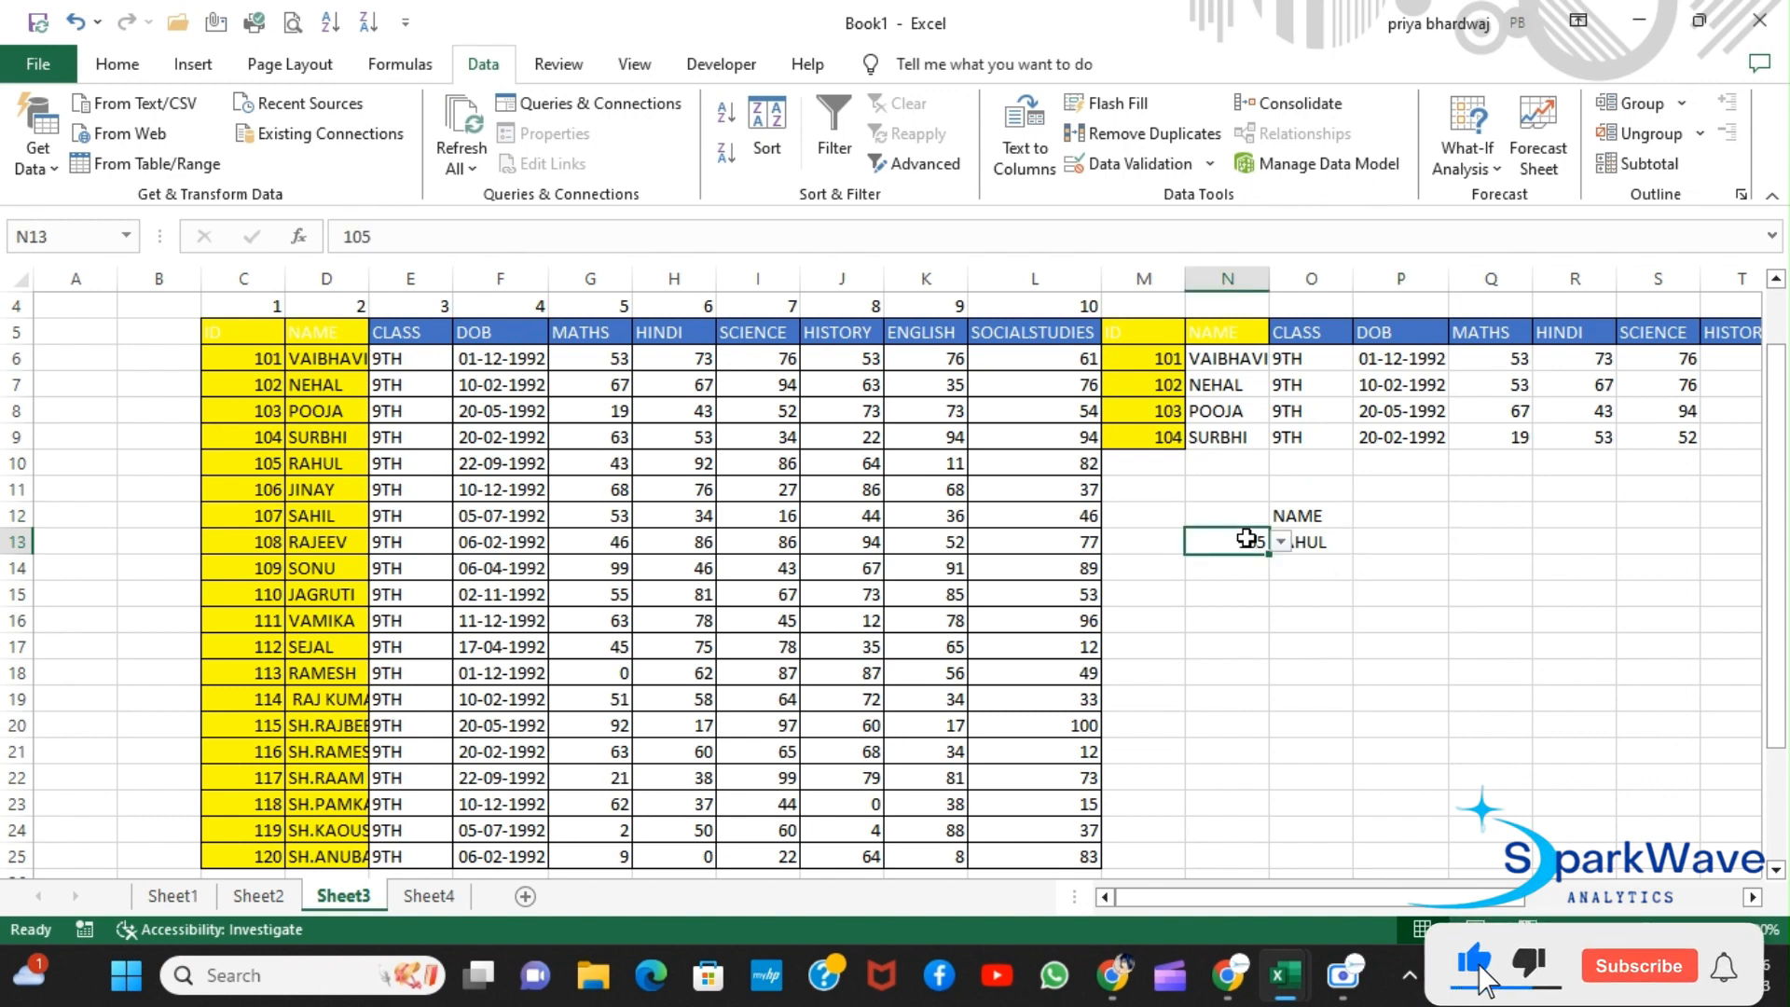
left_click(1371, 514)
left_click(1461, 516)
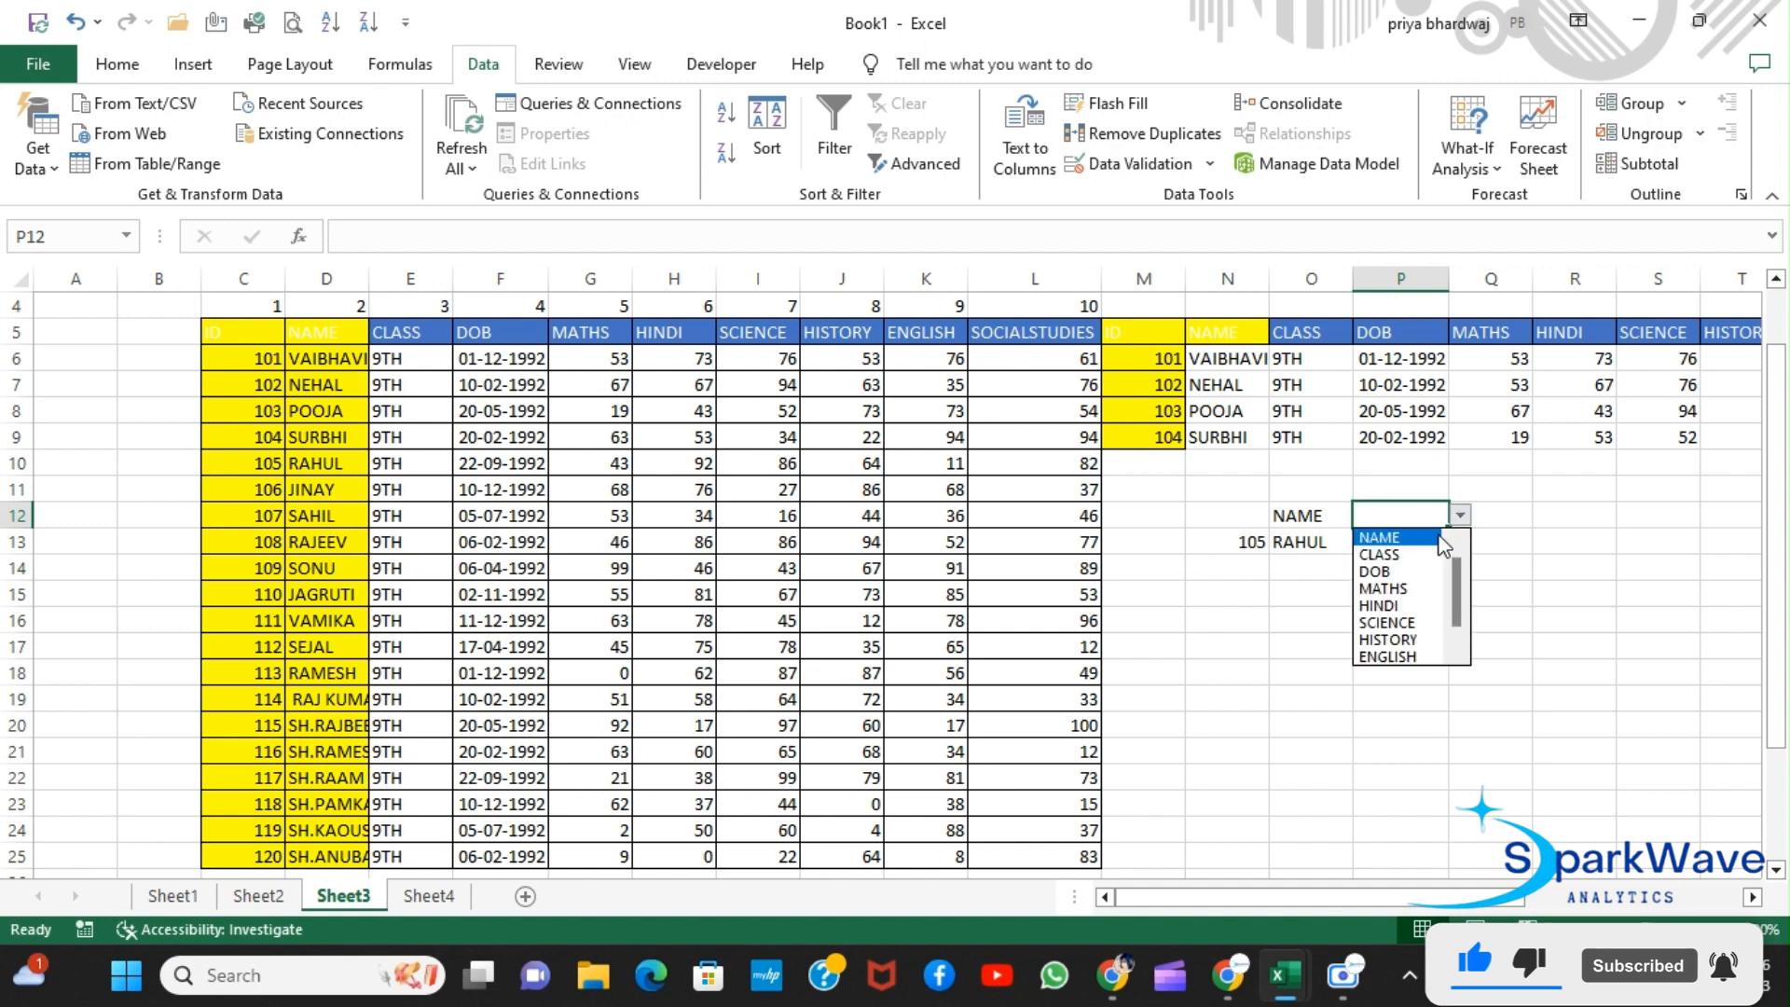
left_click(1421, 556)
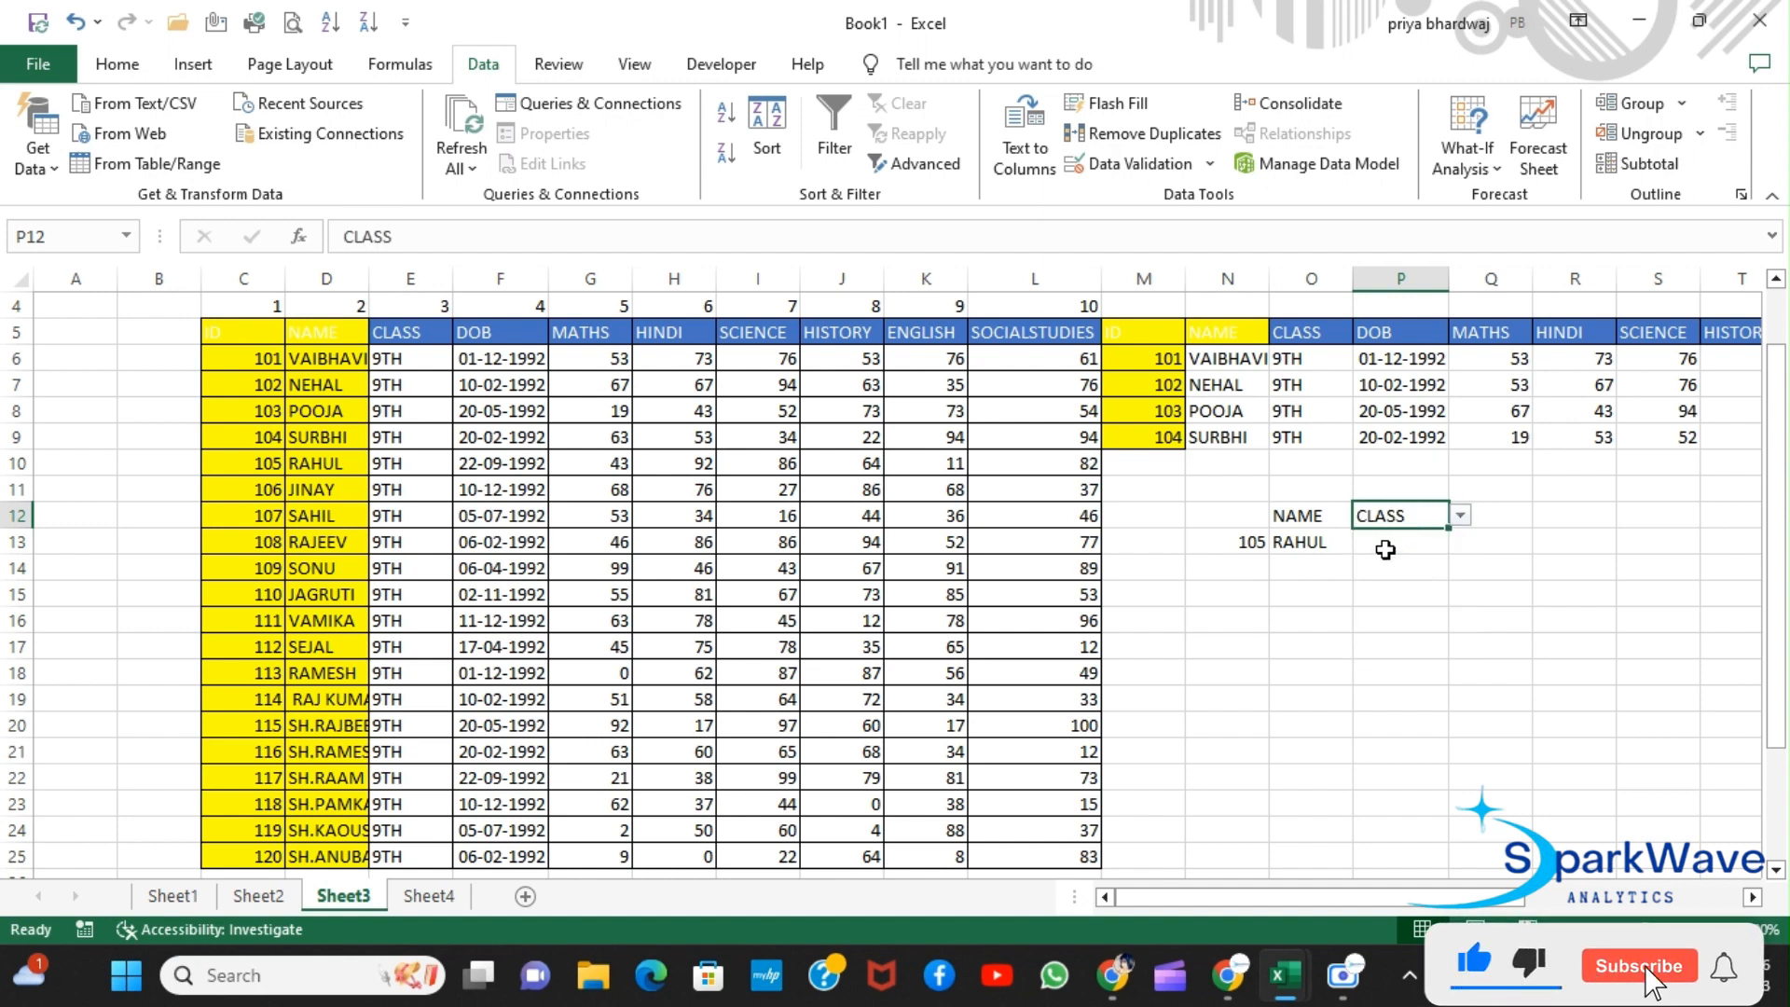
Step: Switch the P12 header dropdown to DOB and finally to HINDI
left_click(1386, 550)
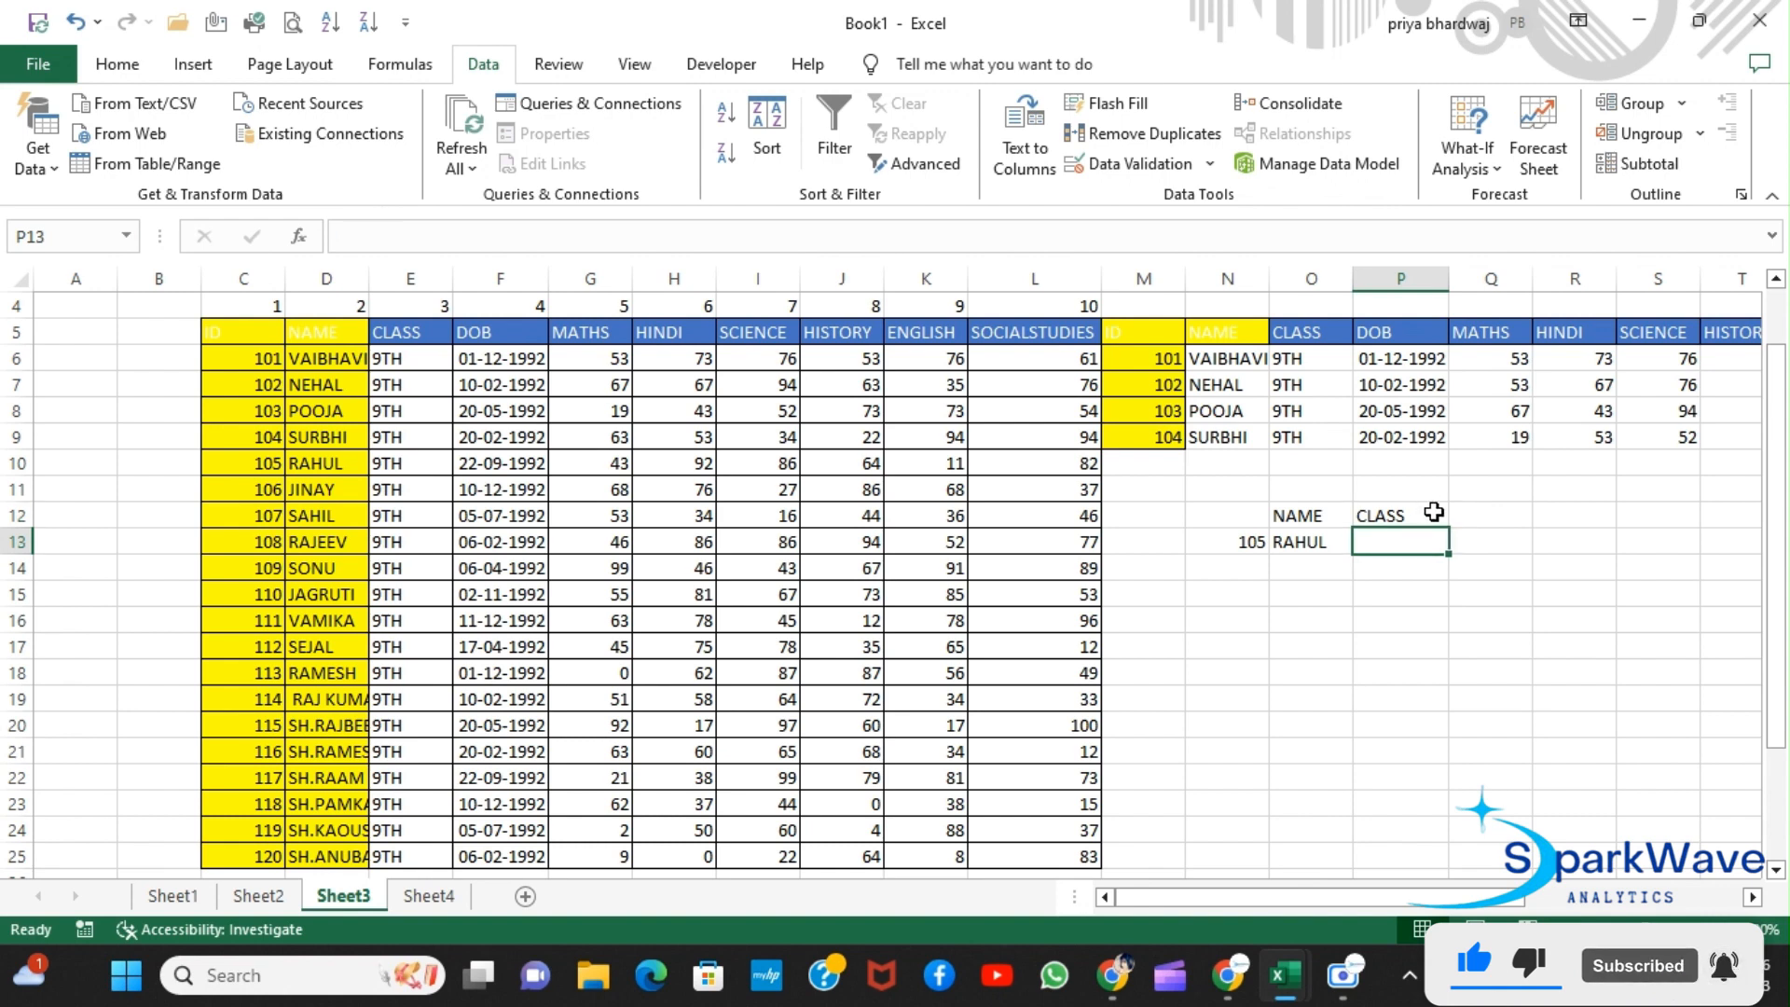
left_click(1434, 512)
left_click(1462, 516)
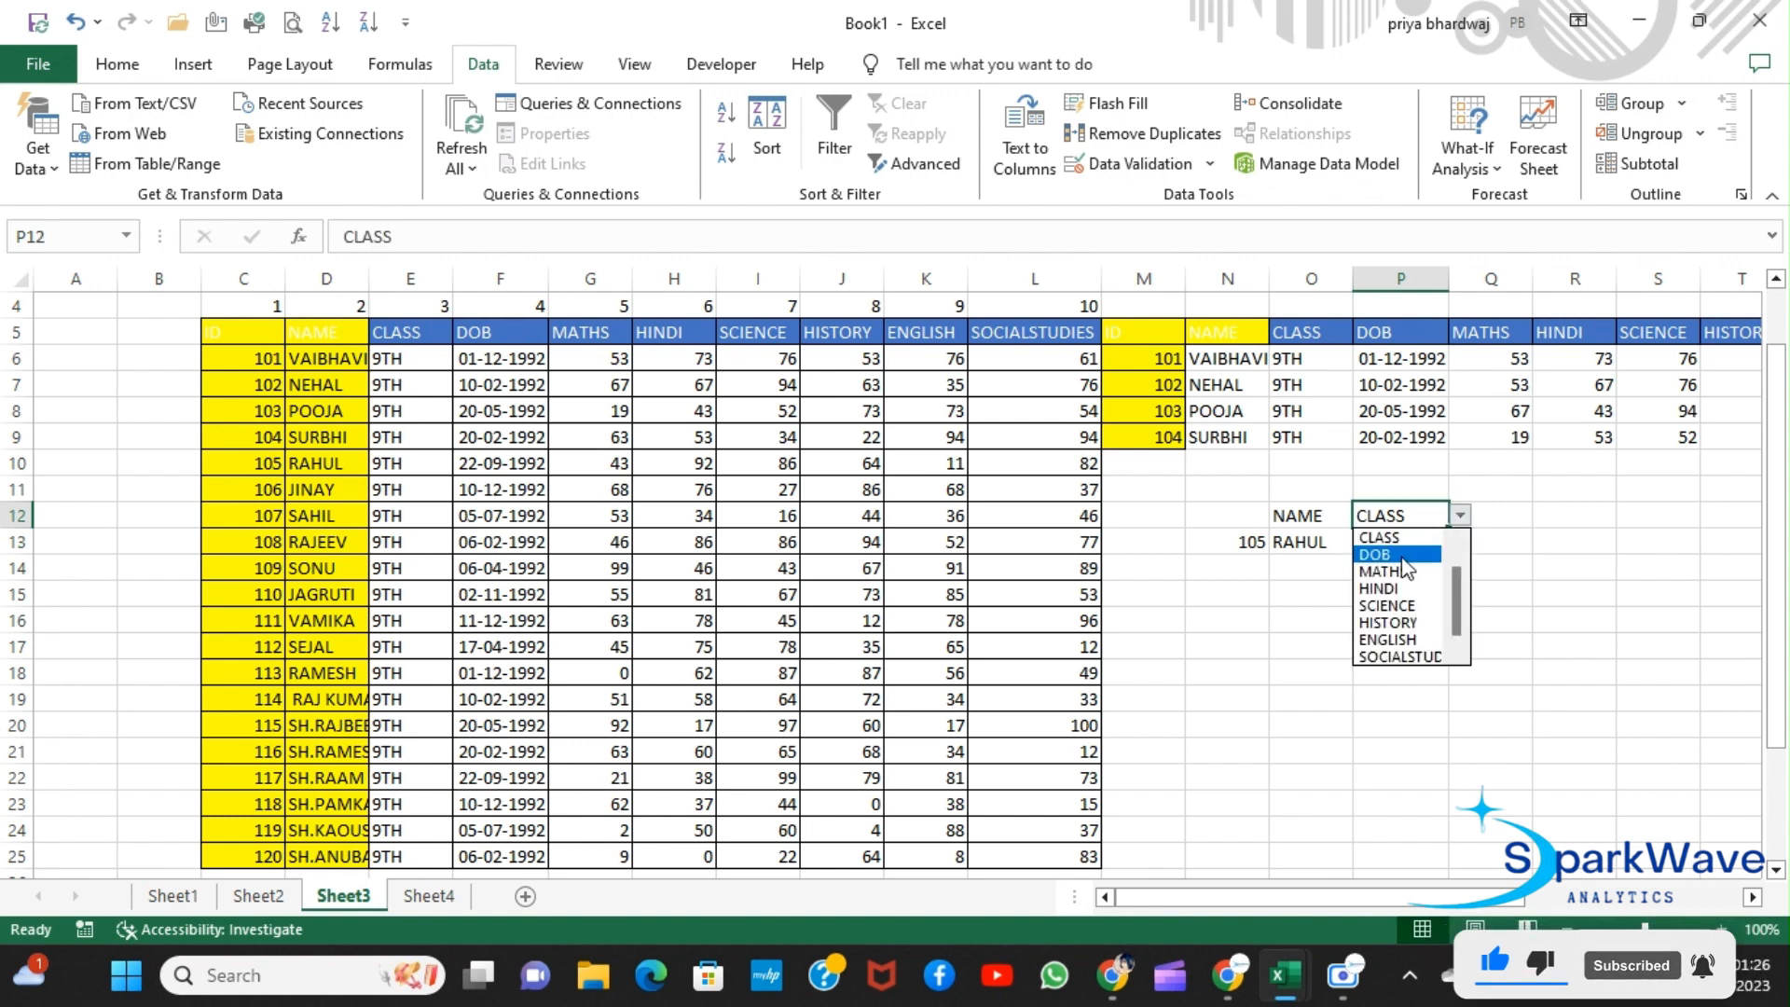
left_click(1402, 557)
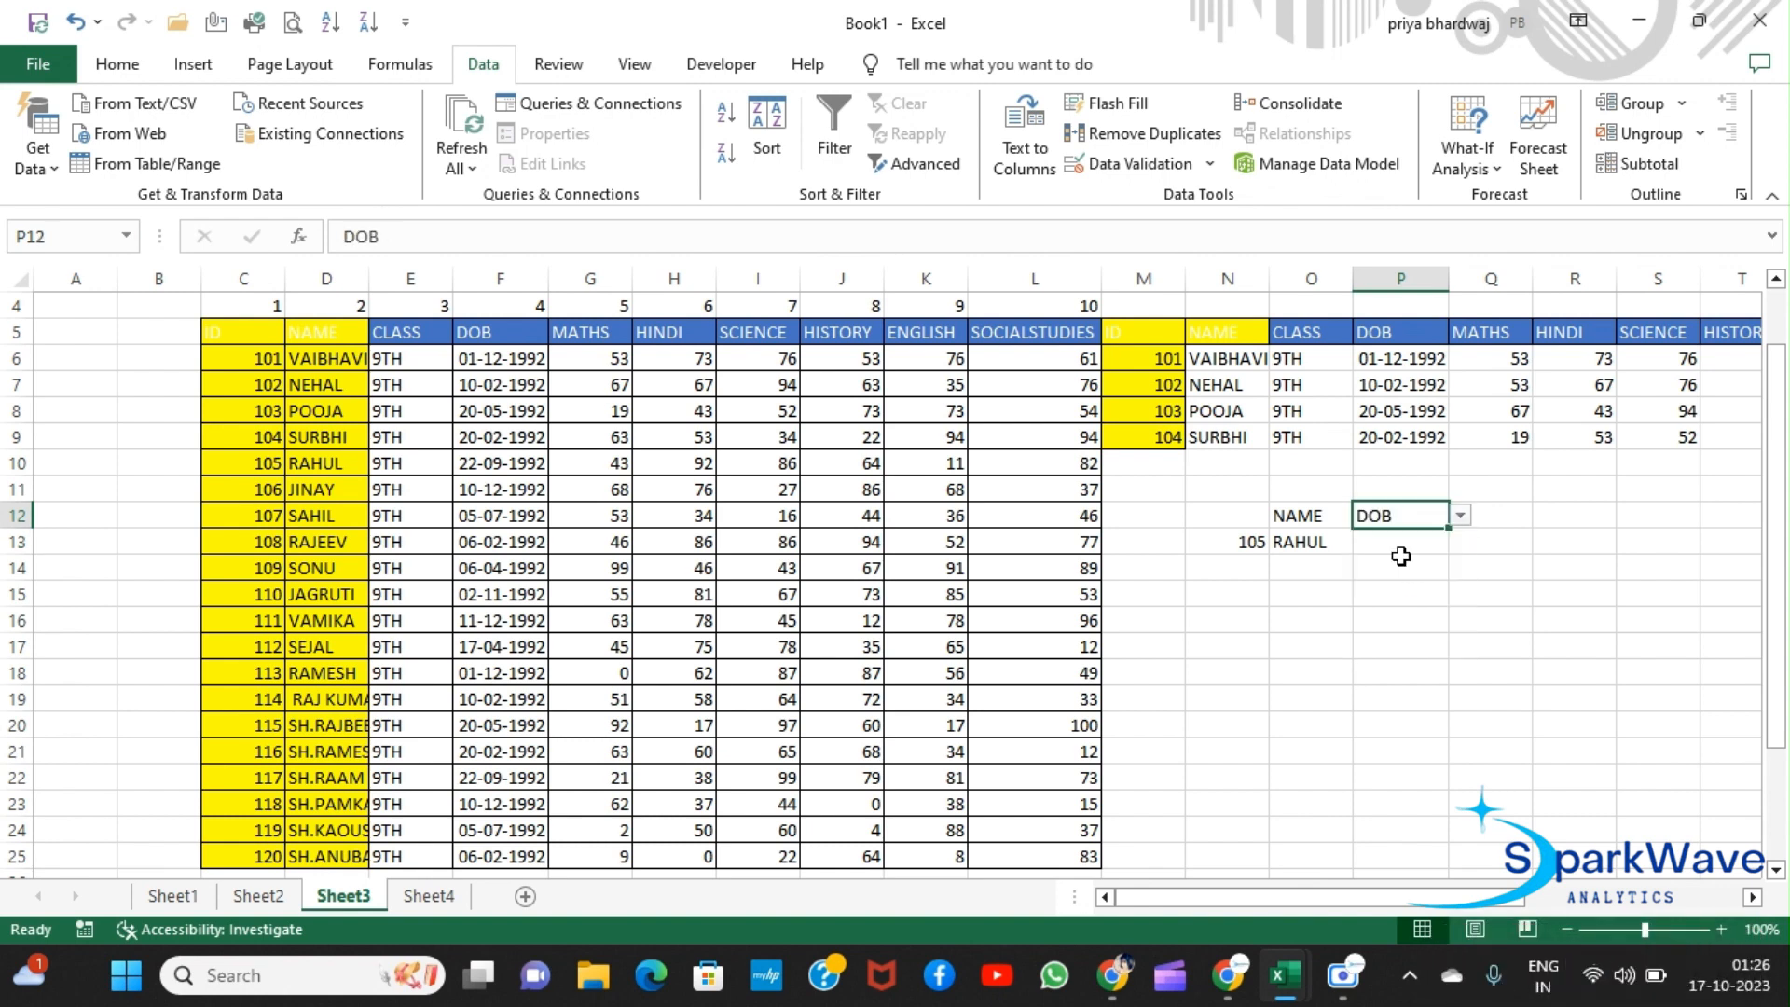
left_click(1462, 518)
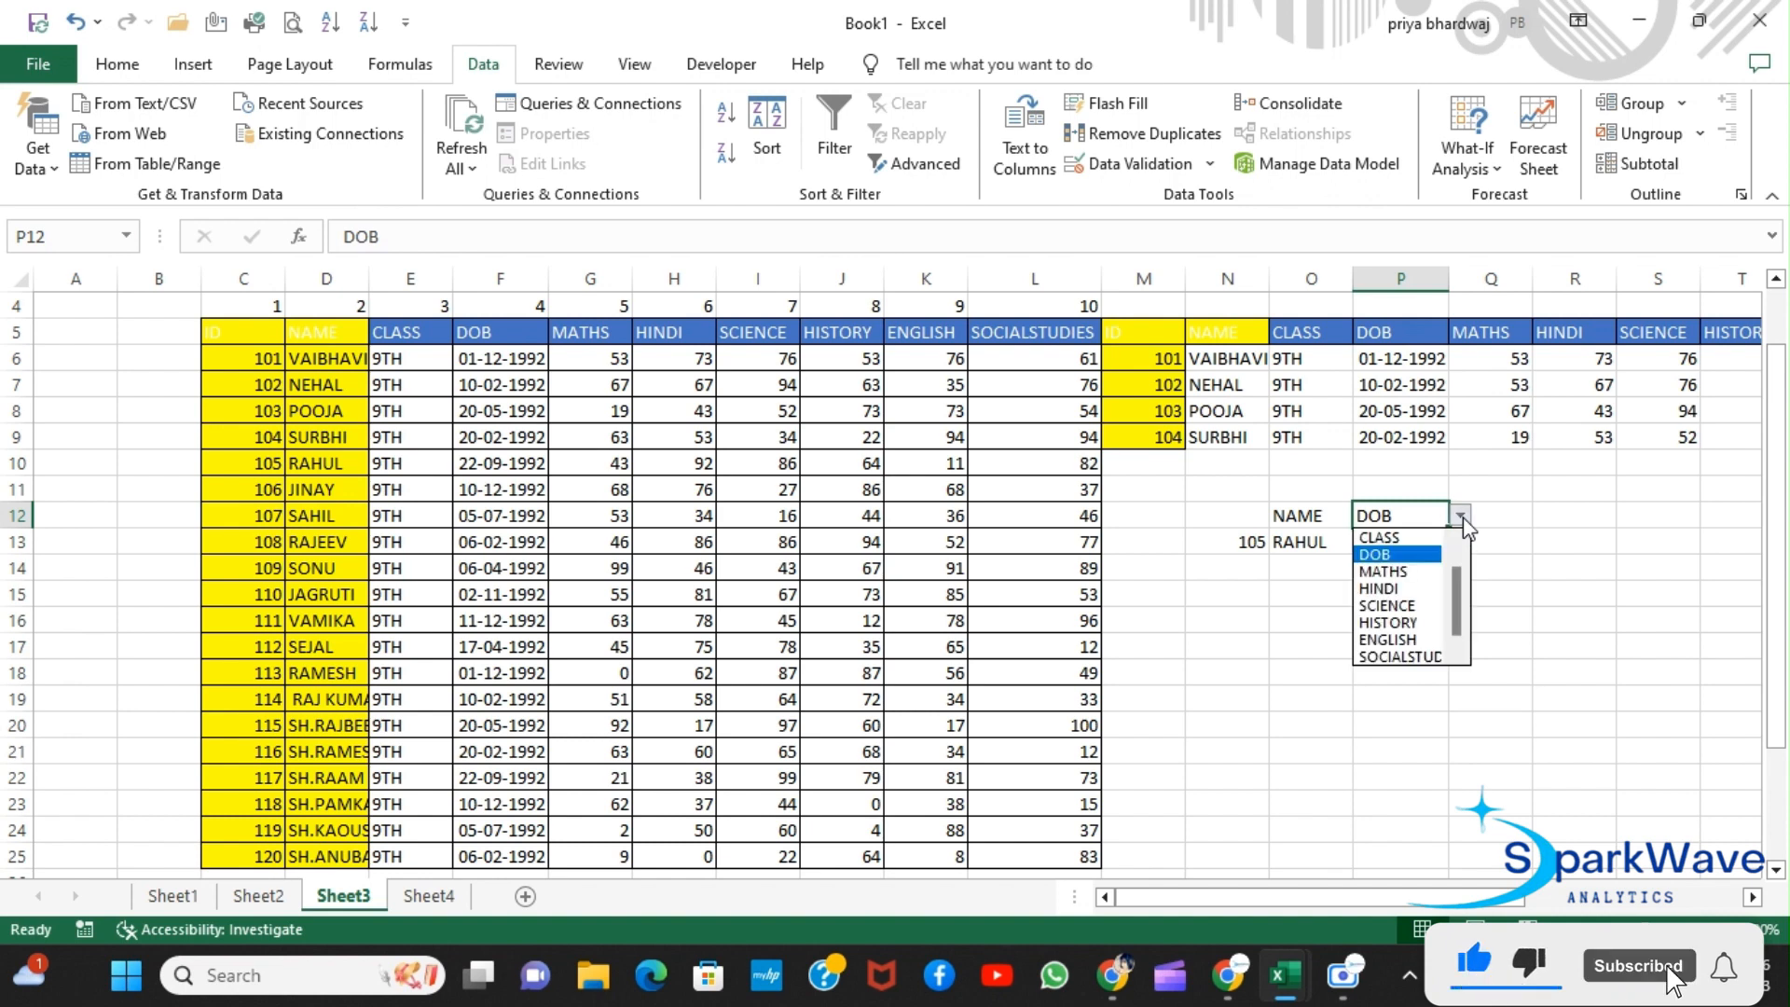
left_click(1404, 588)
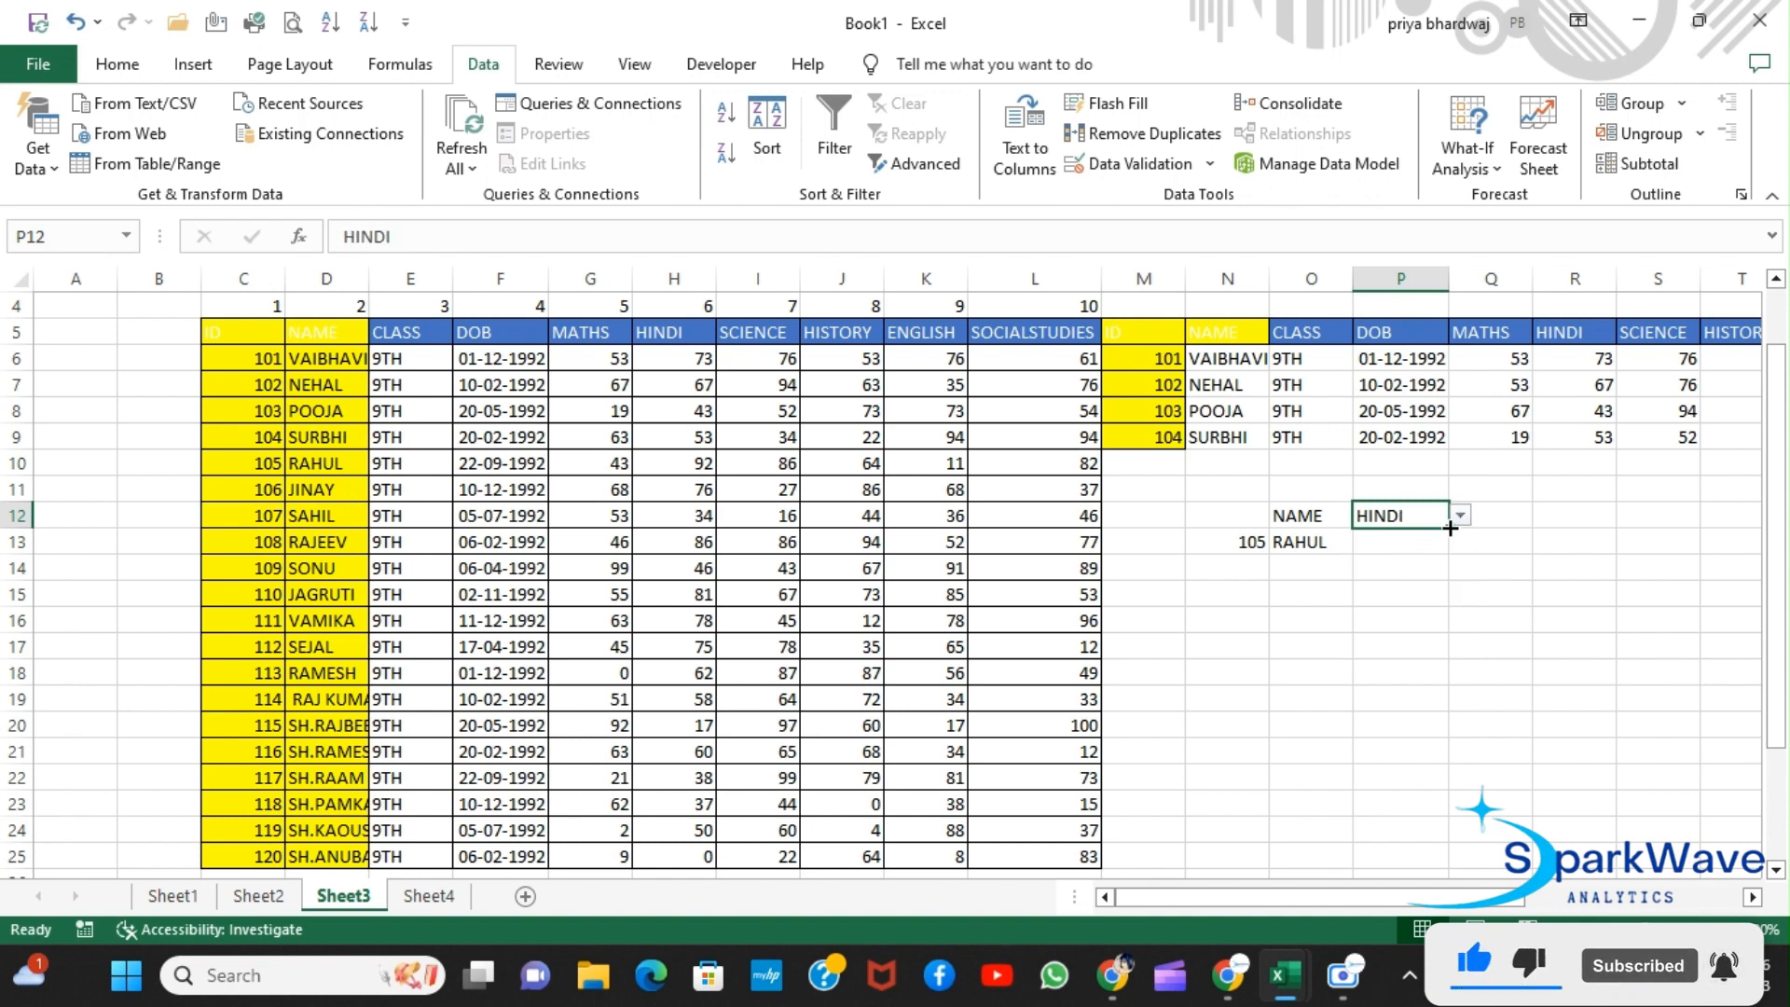
Step: Start a VLOOKUP formula in P13 with N13 as the lookup value and C5:L25 as the table array
left_click(1395, 550)
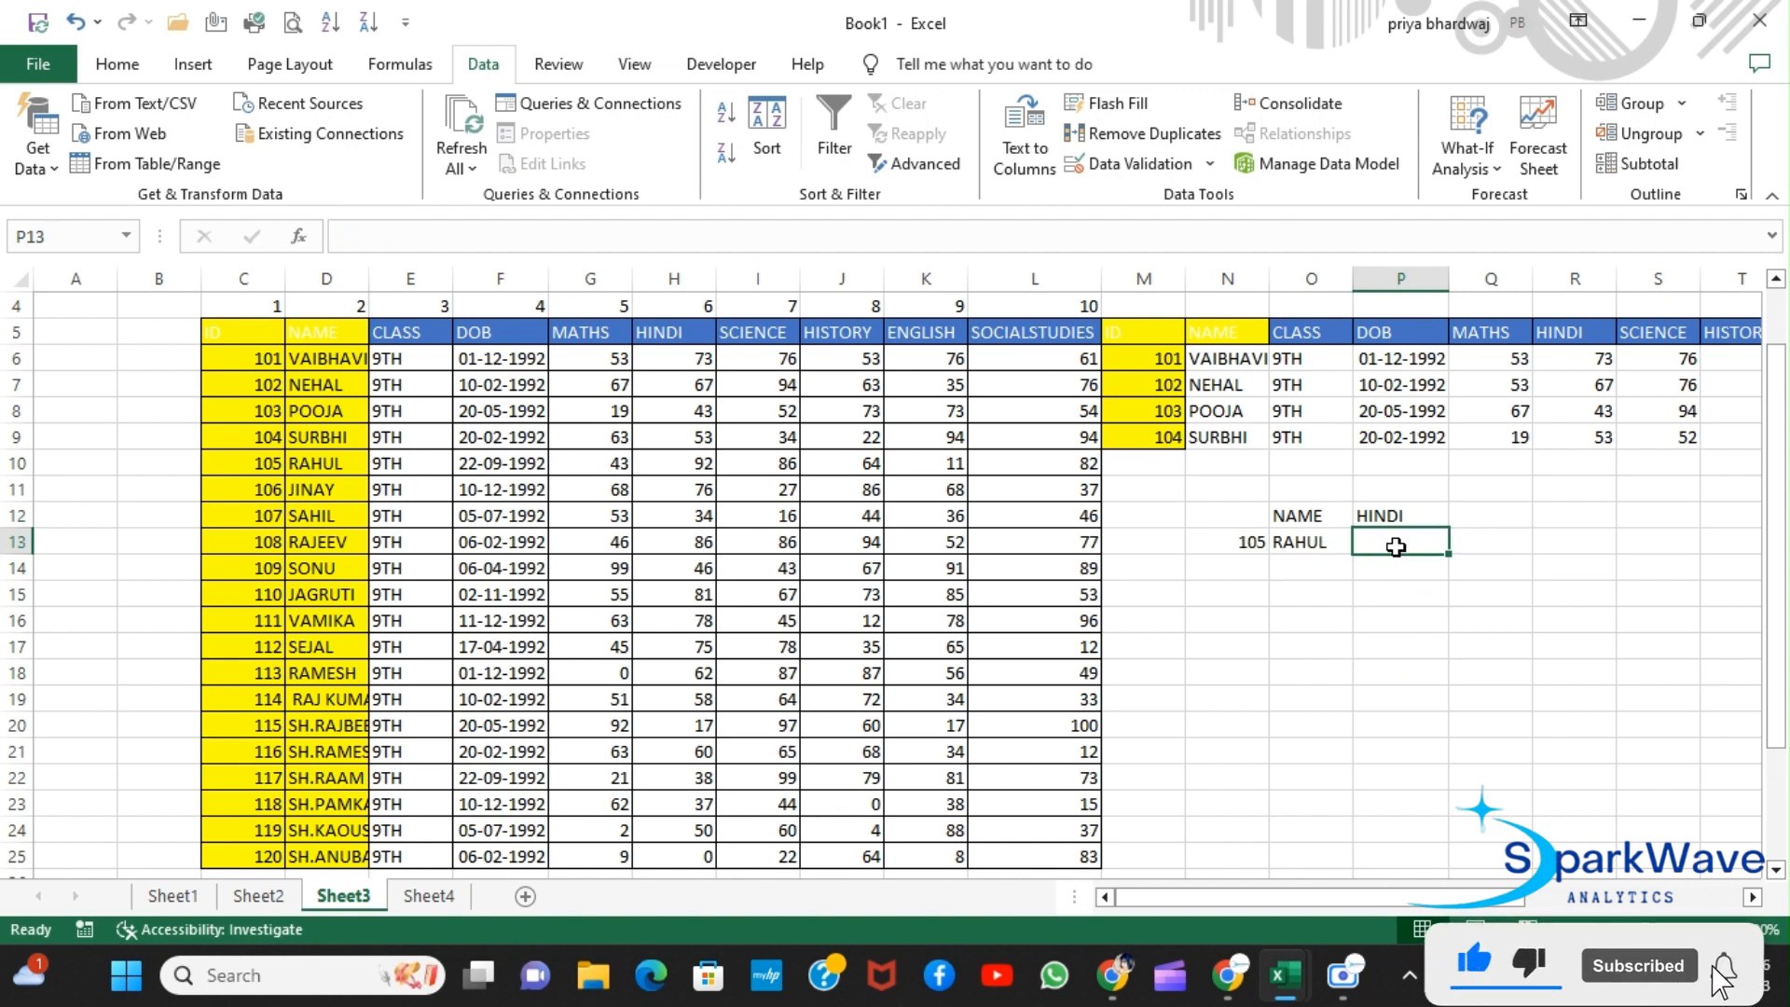
type("=")
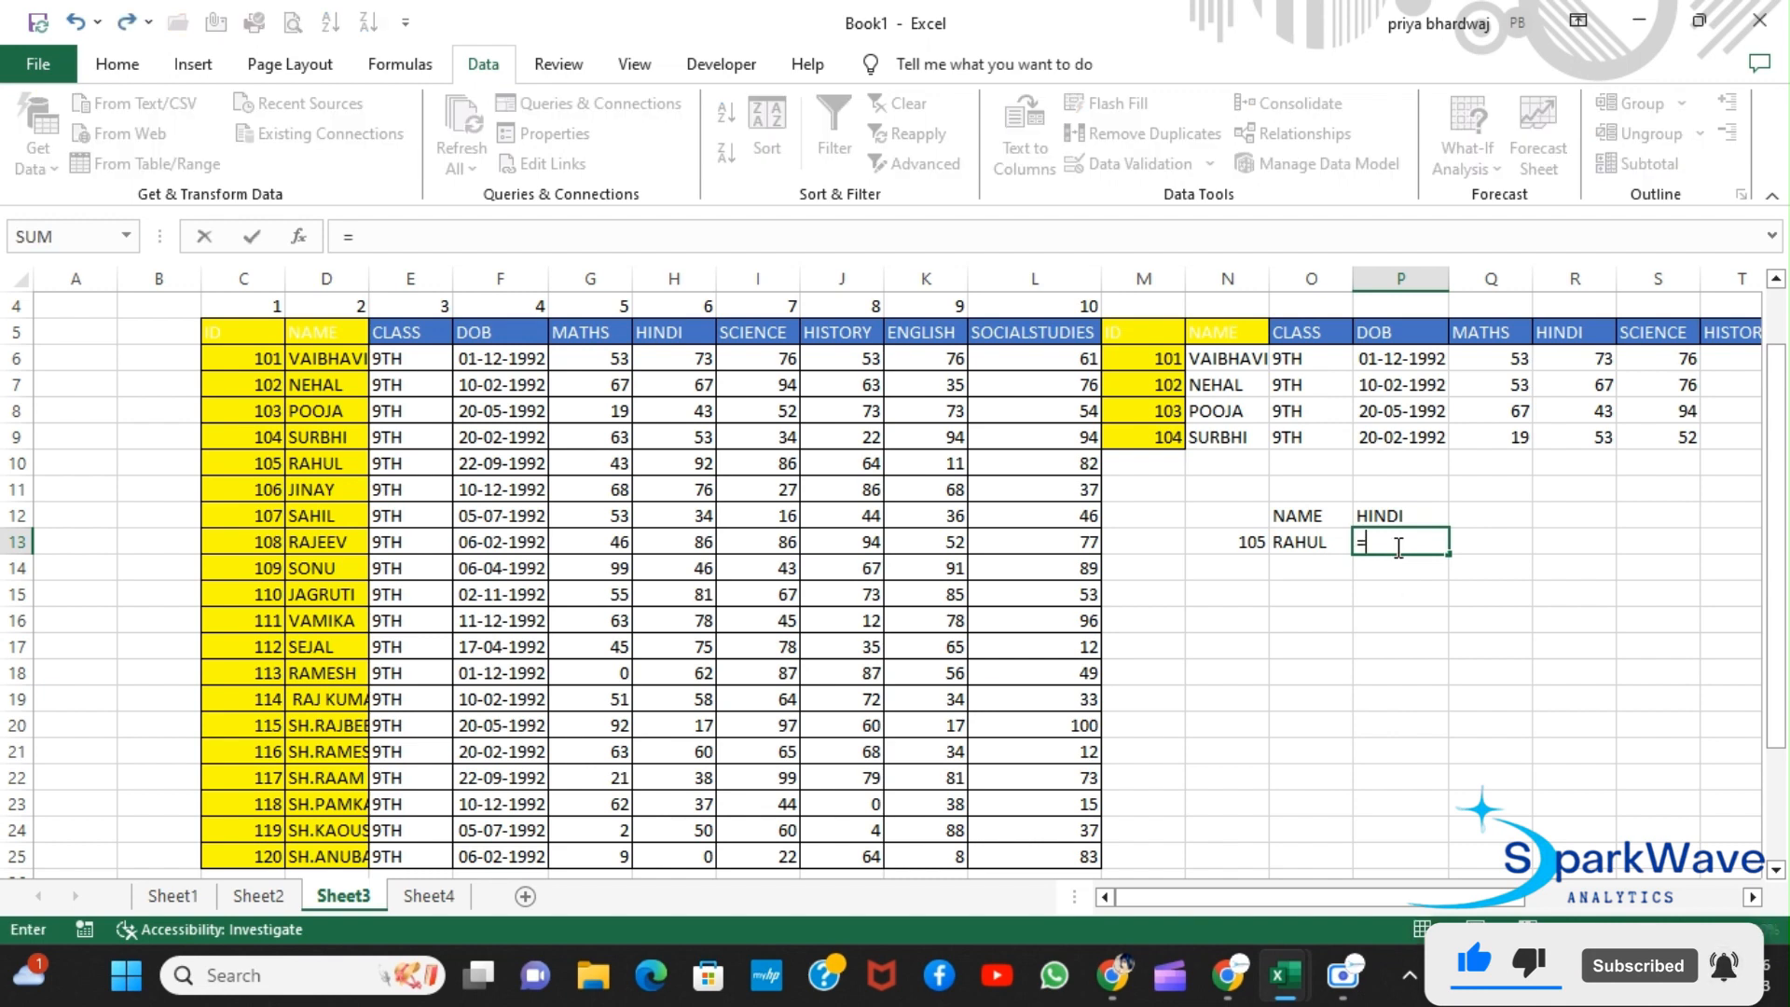
type("V")
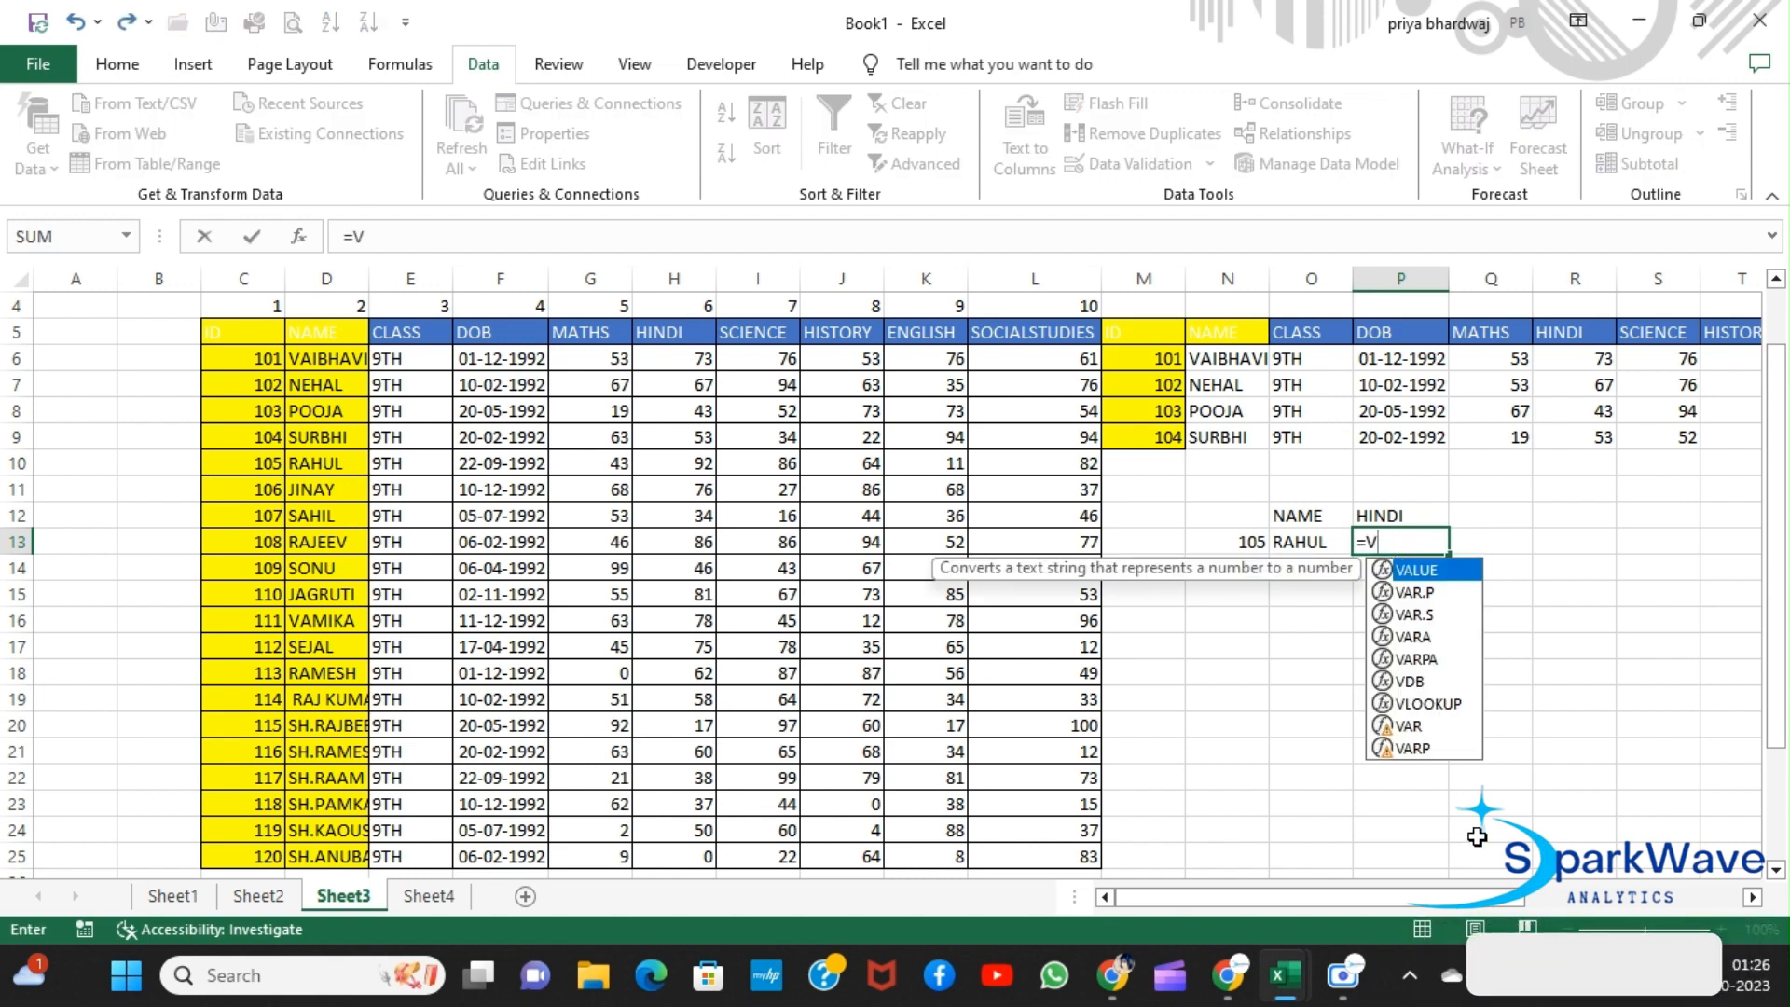
left_click(1442, 705)
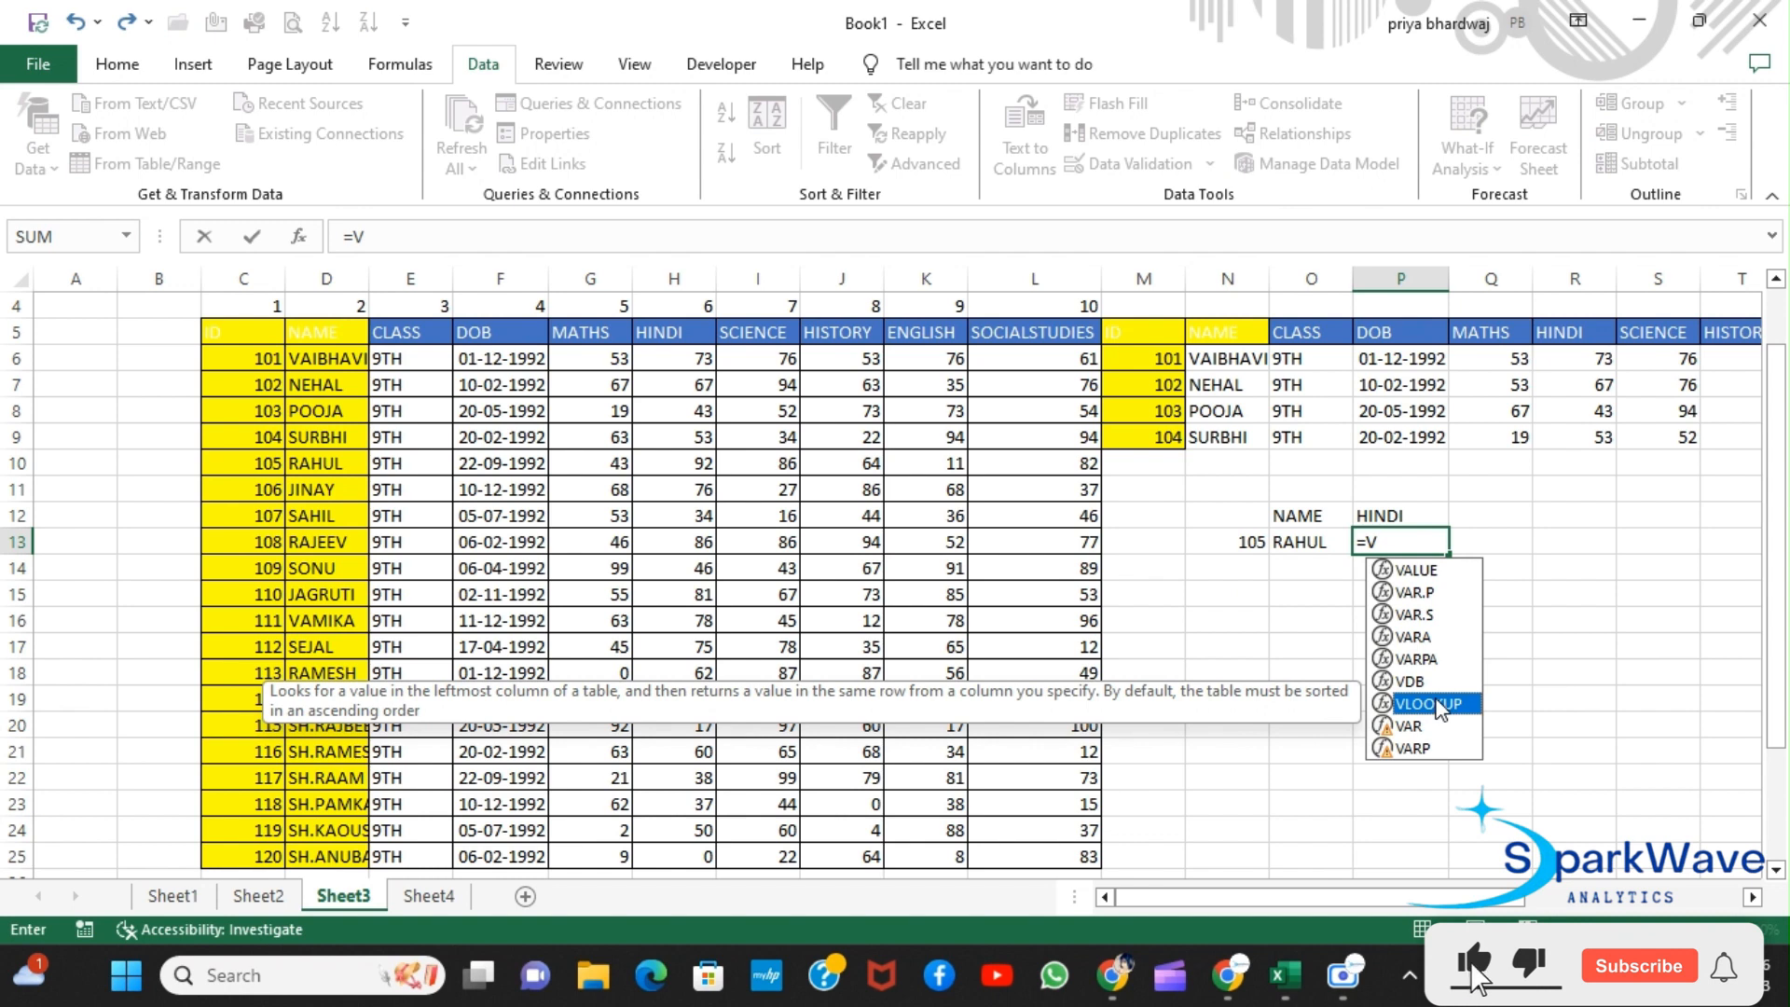
double_click(1442, 705)
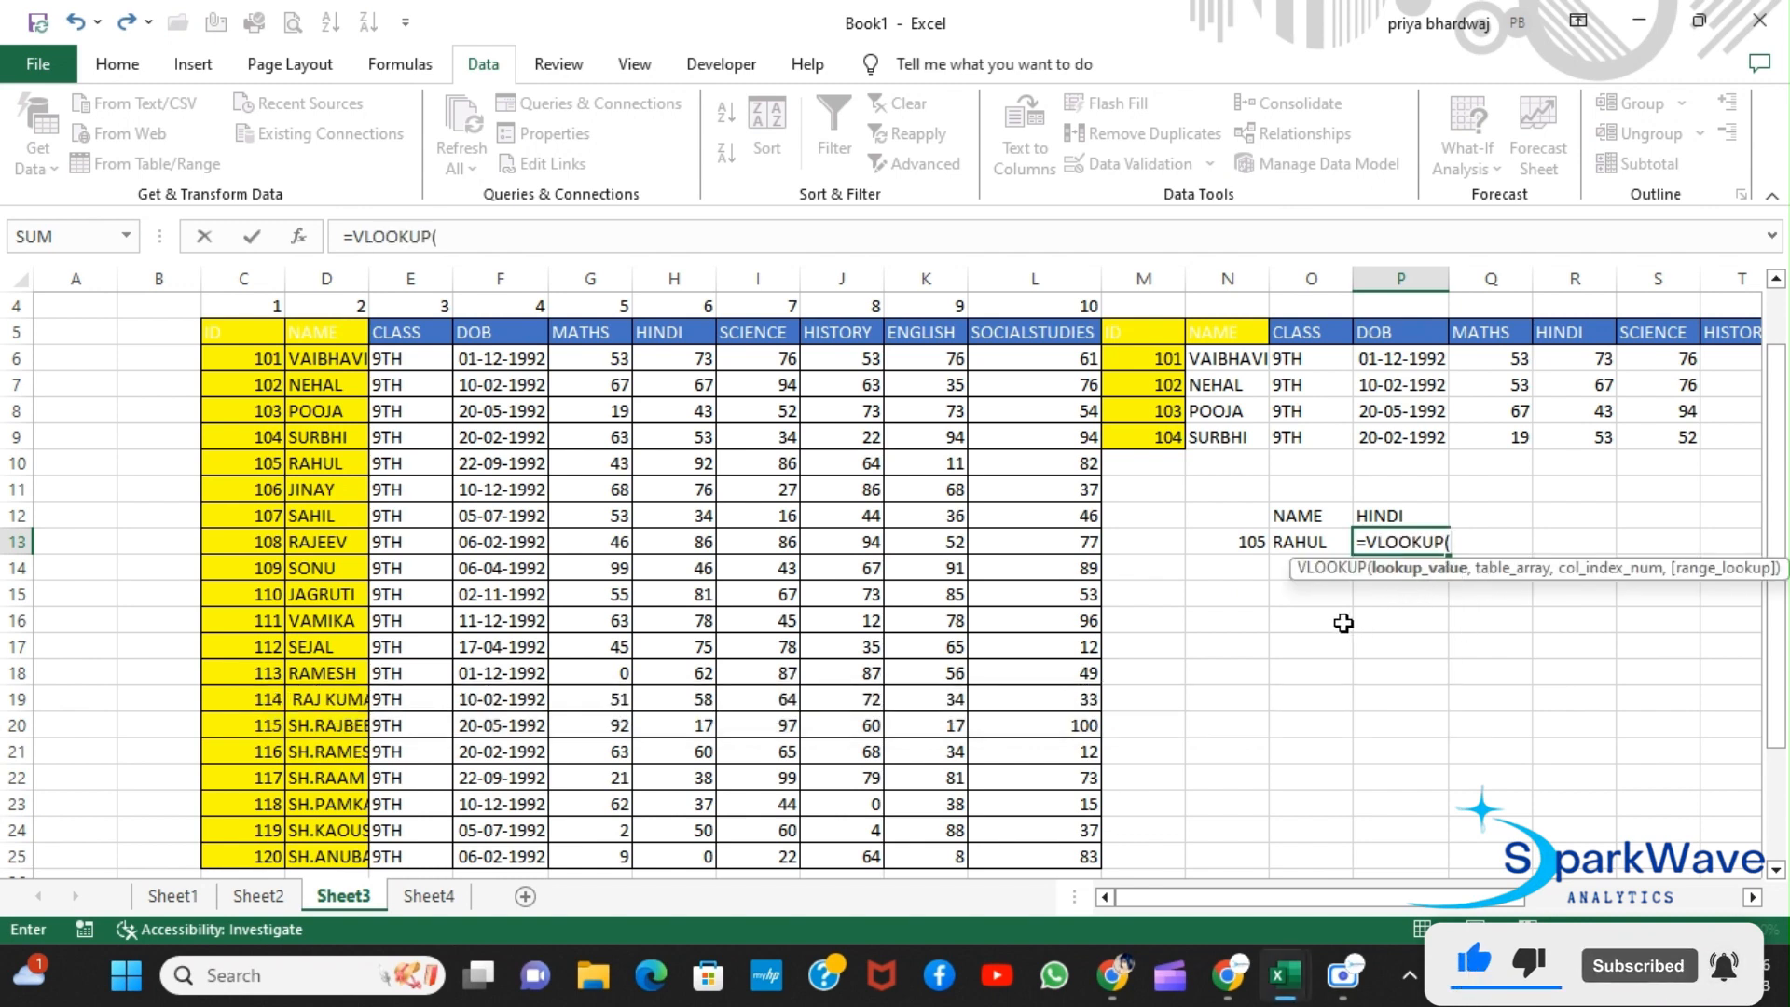
left_click(1245, 543)
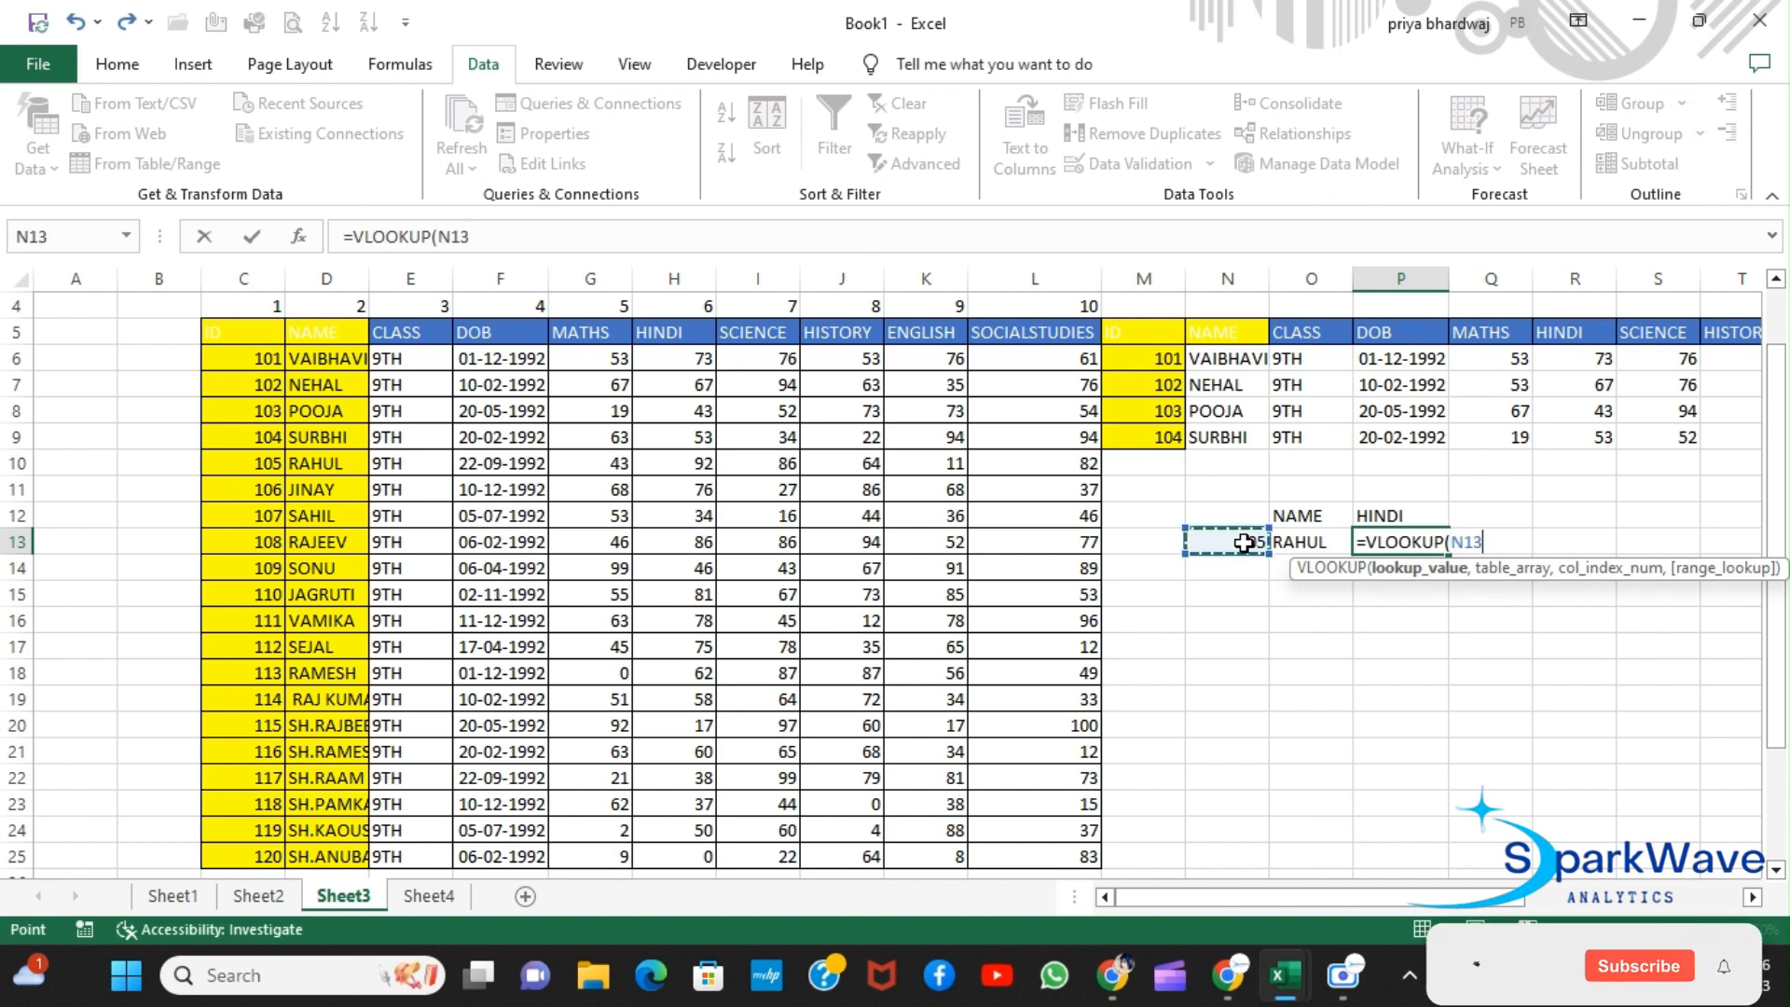
type(",")
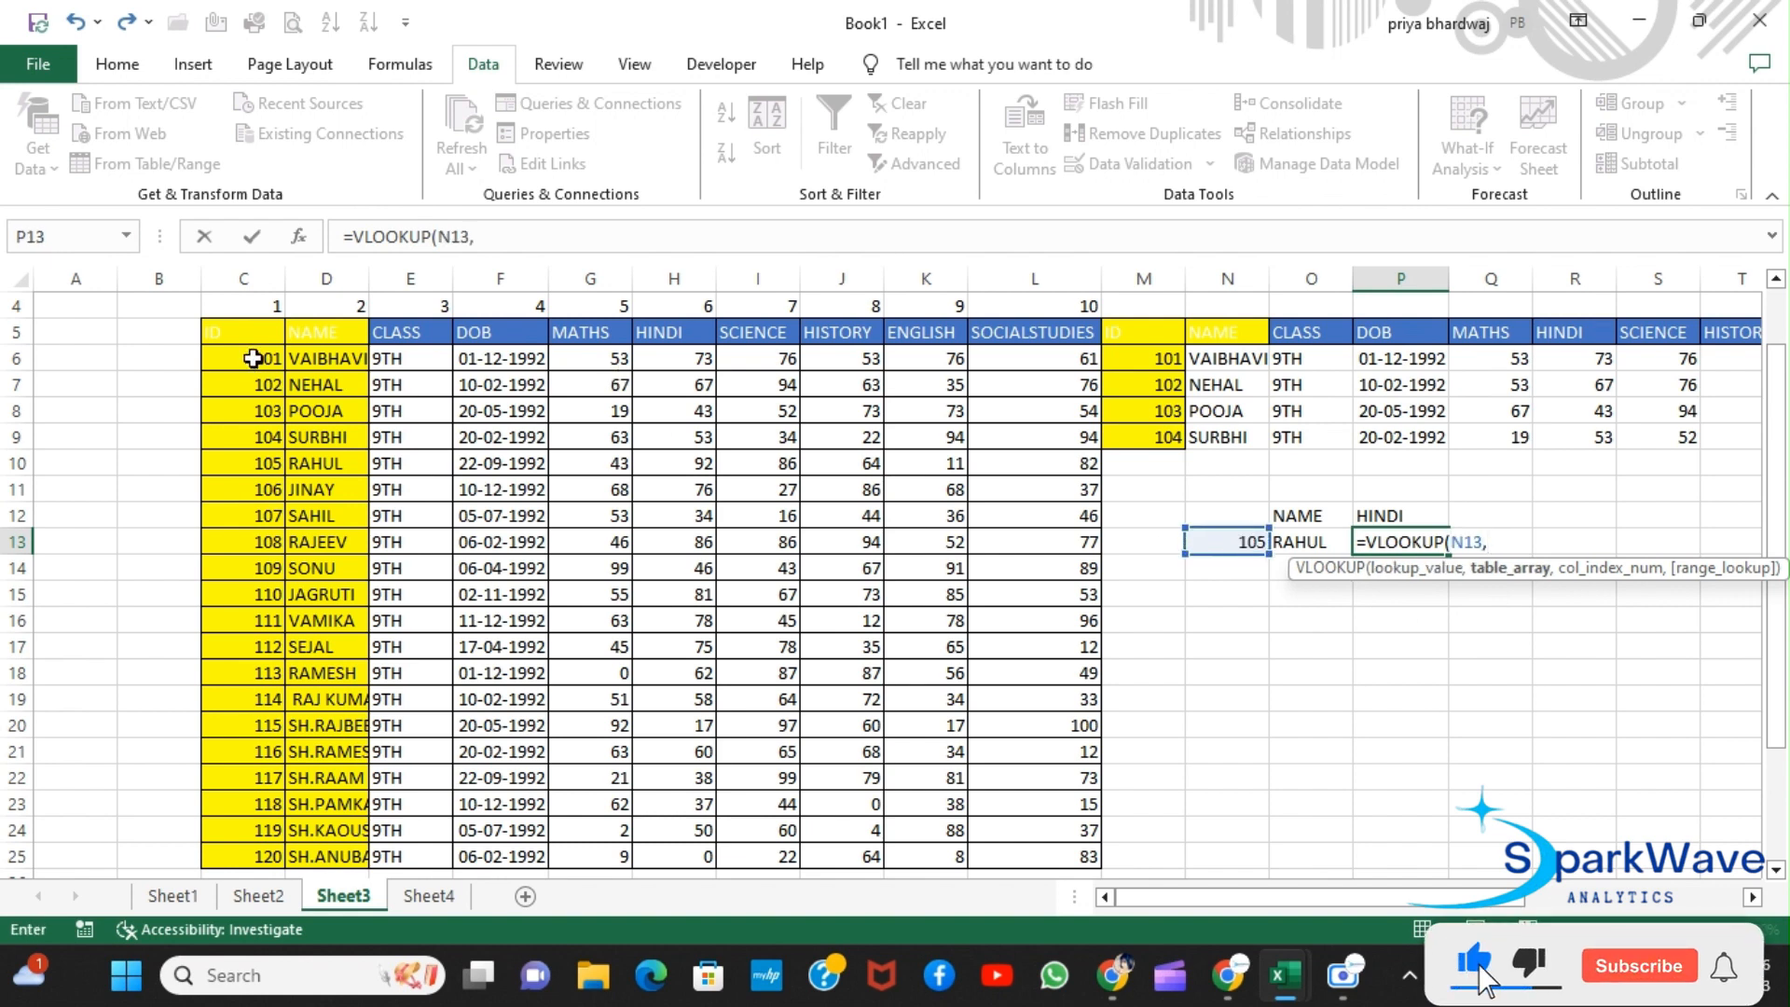
left_click_drag(251, 333, 1043, 789)
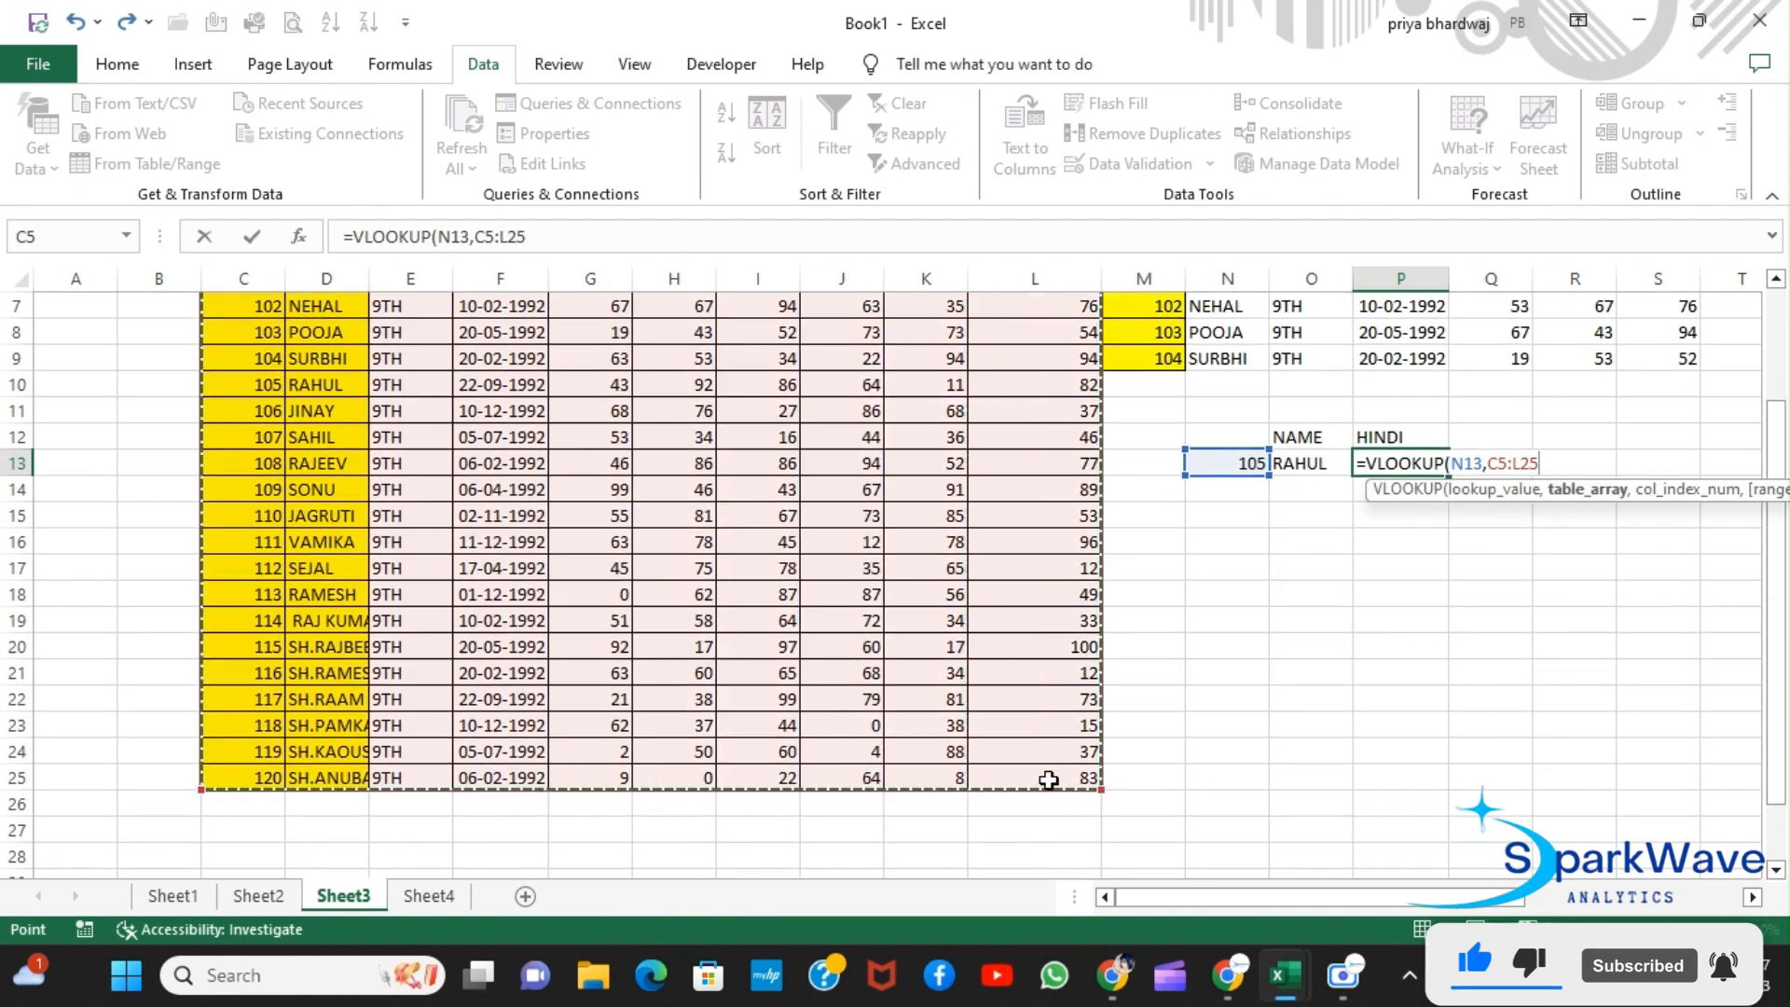
type(",")
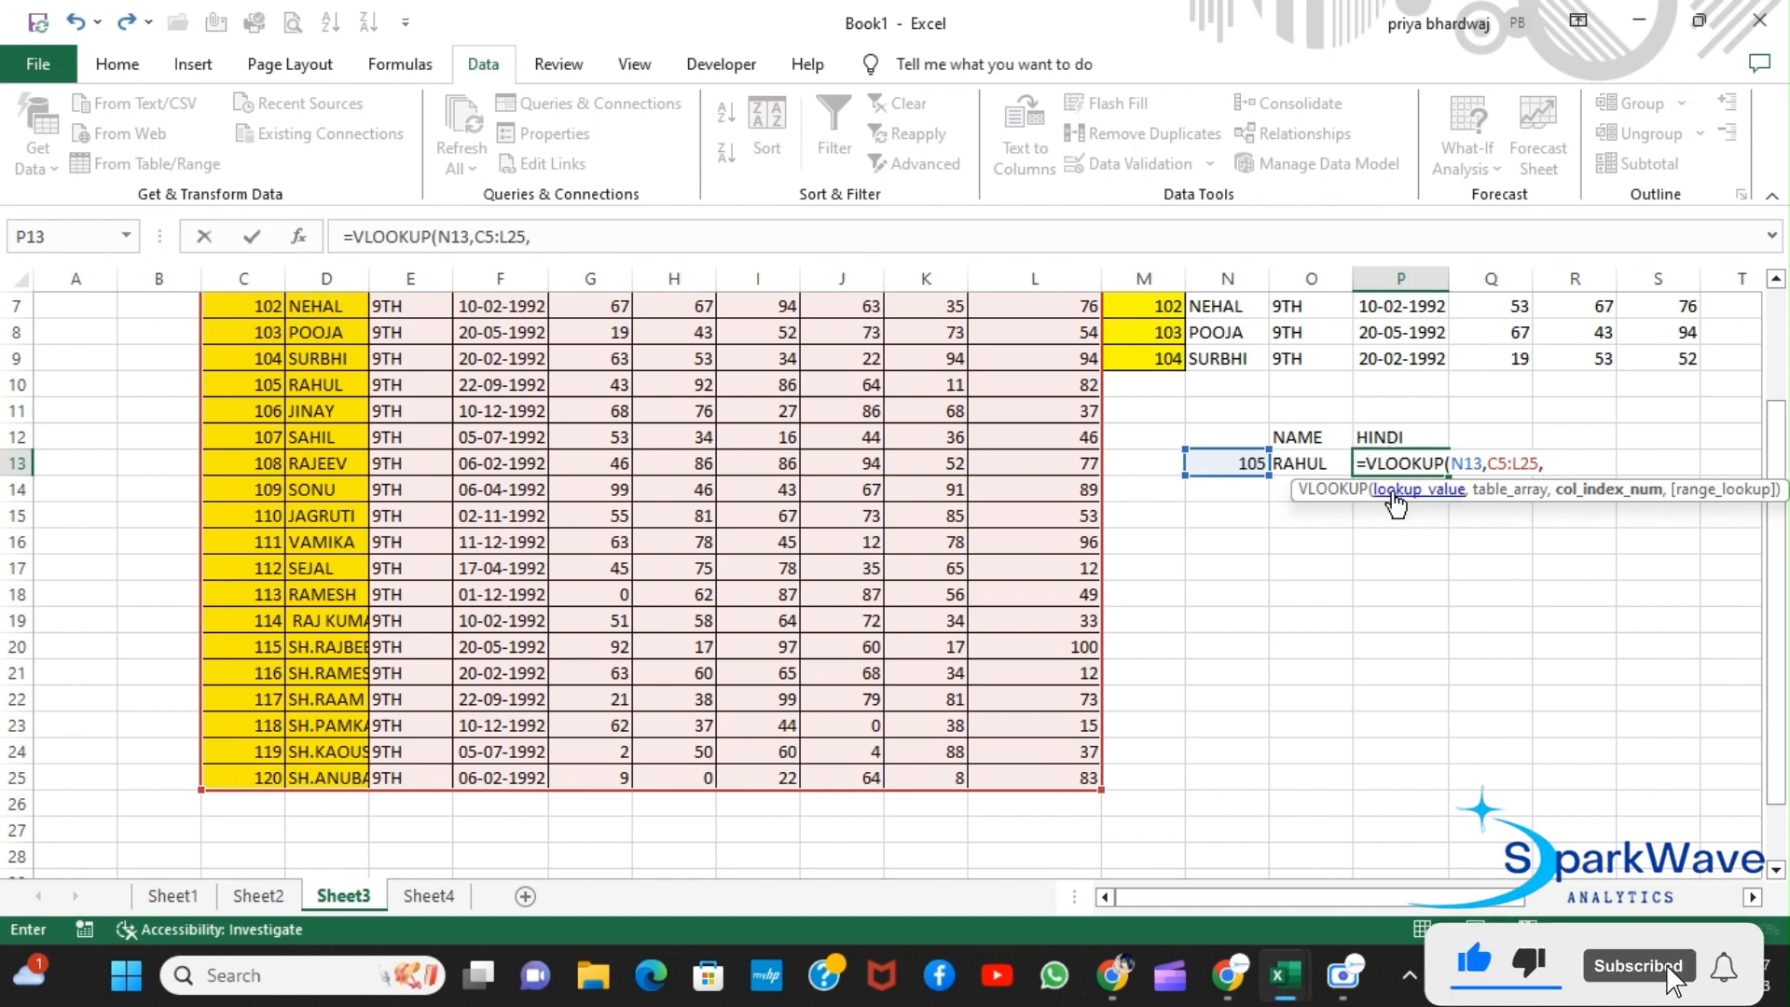
Step: Nest a MATCH function as the column index, looking up P12 in headers C5:L5 with match type 0
type("MA")
key("Tab")
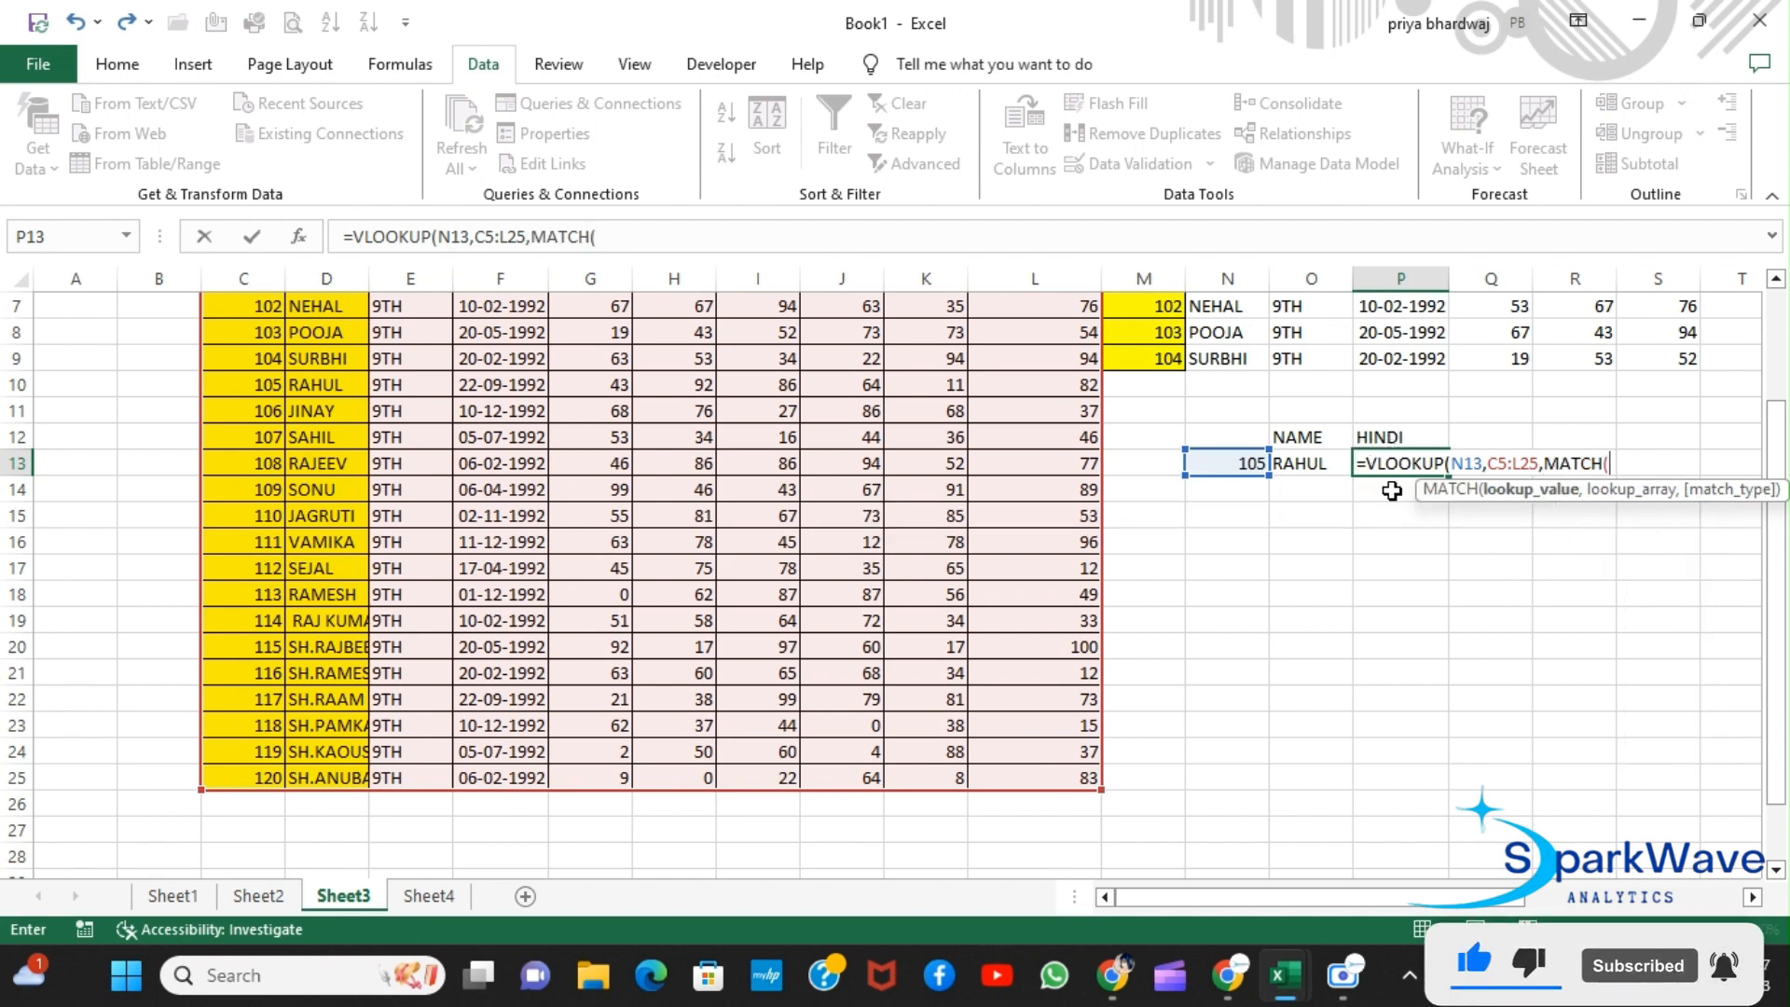
scroll(1554, 525, "right", 1)
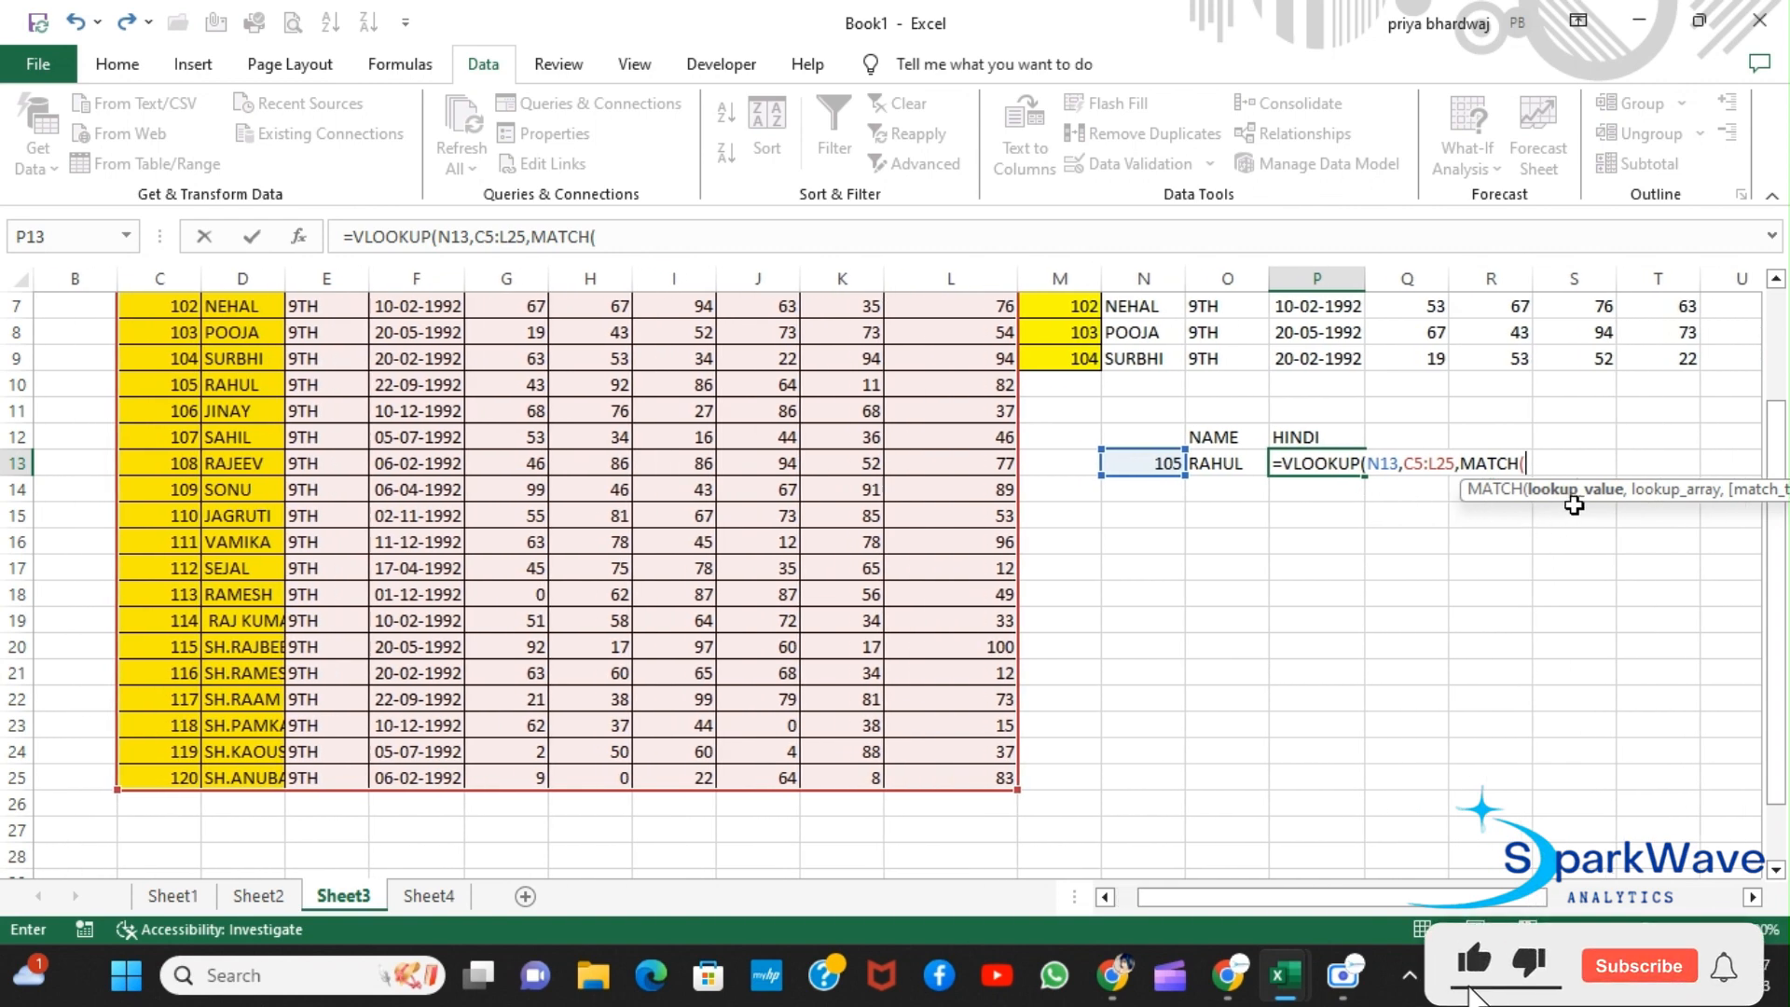
left_click(1331, 438)
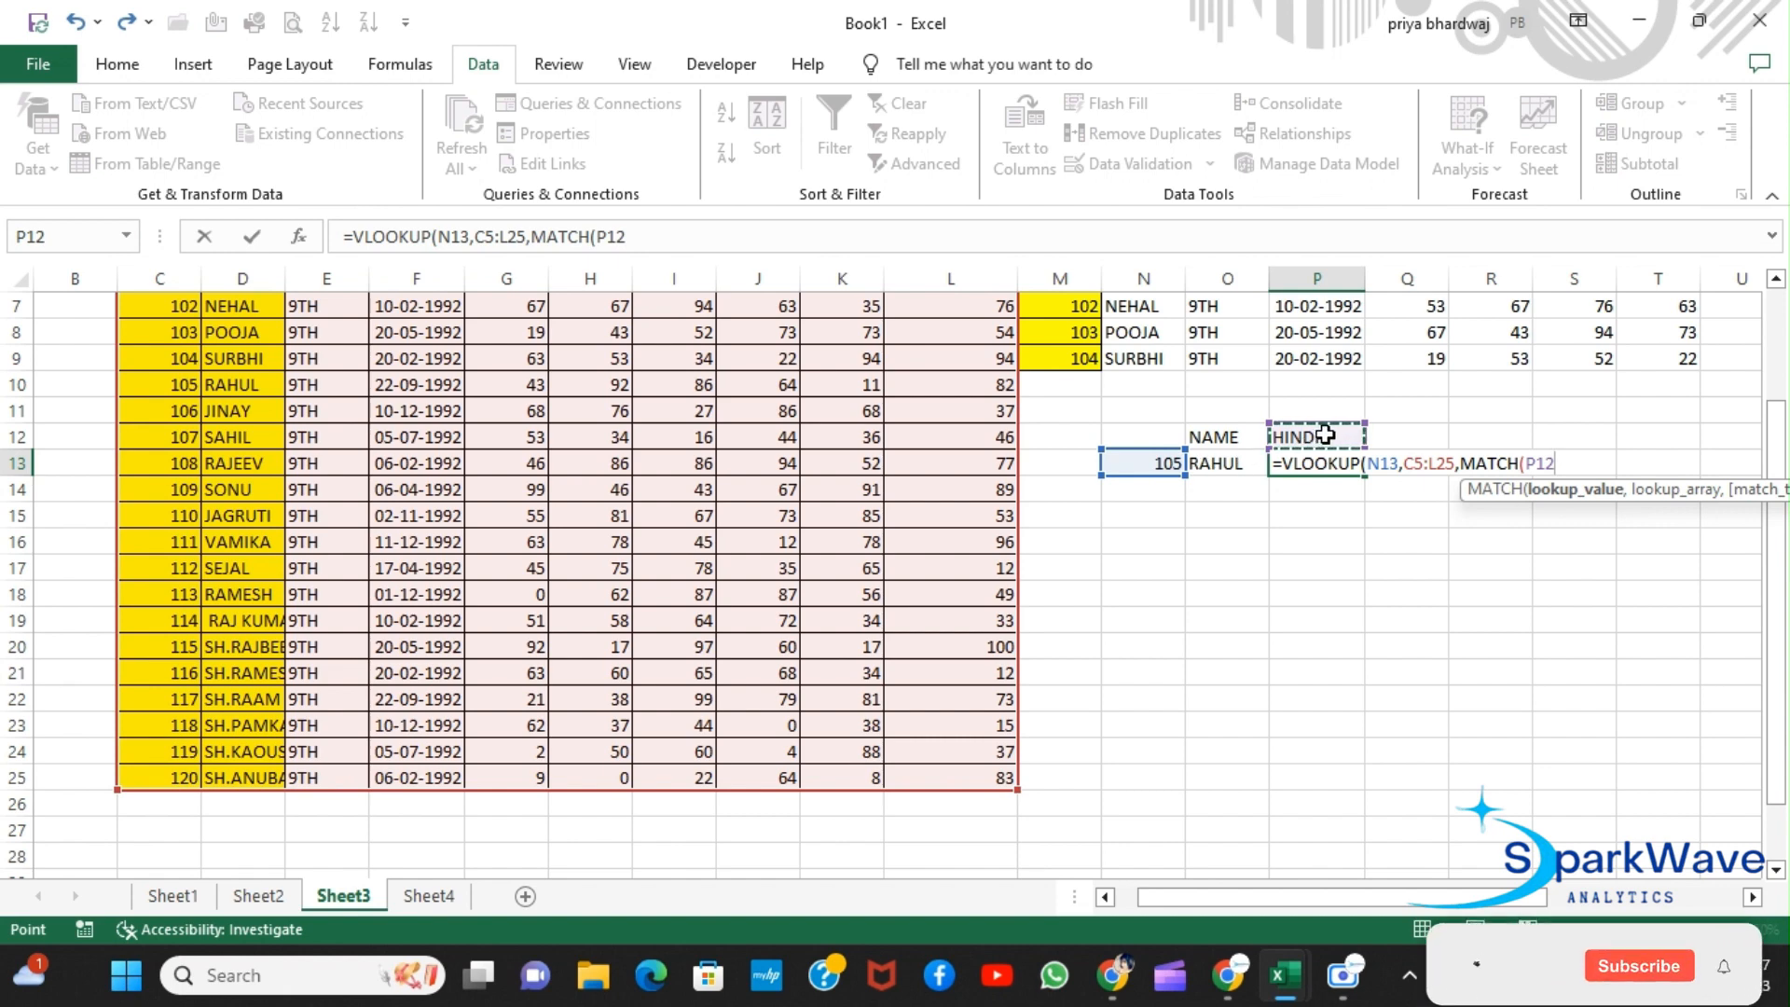
type(",")
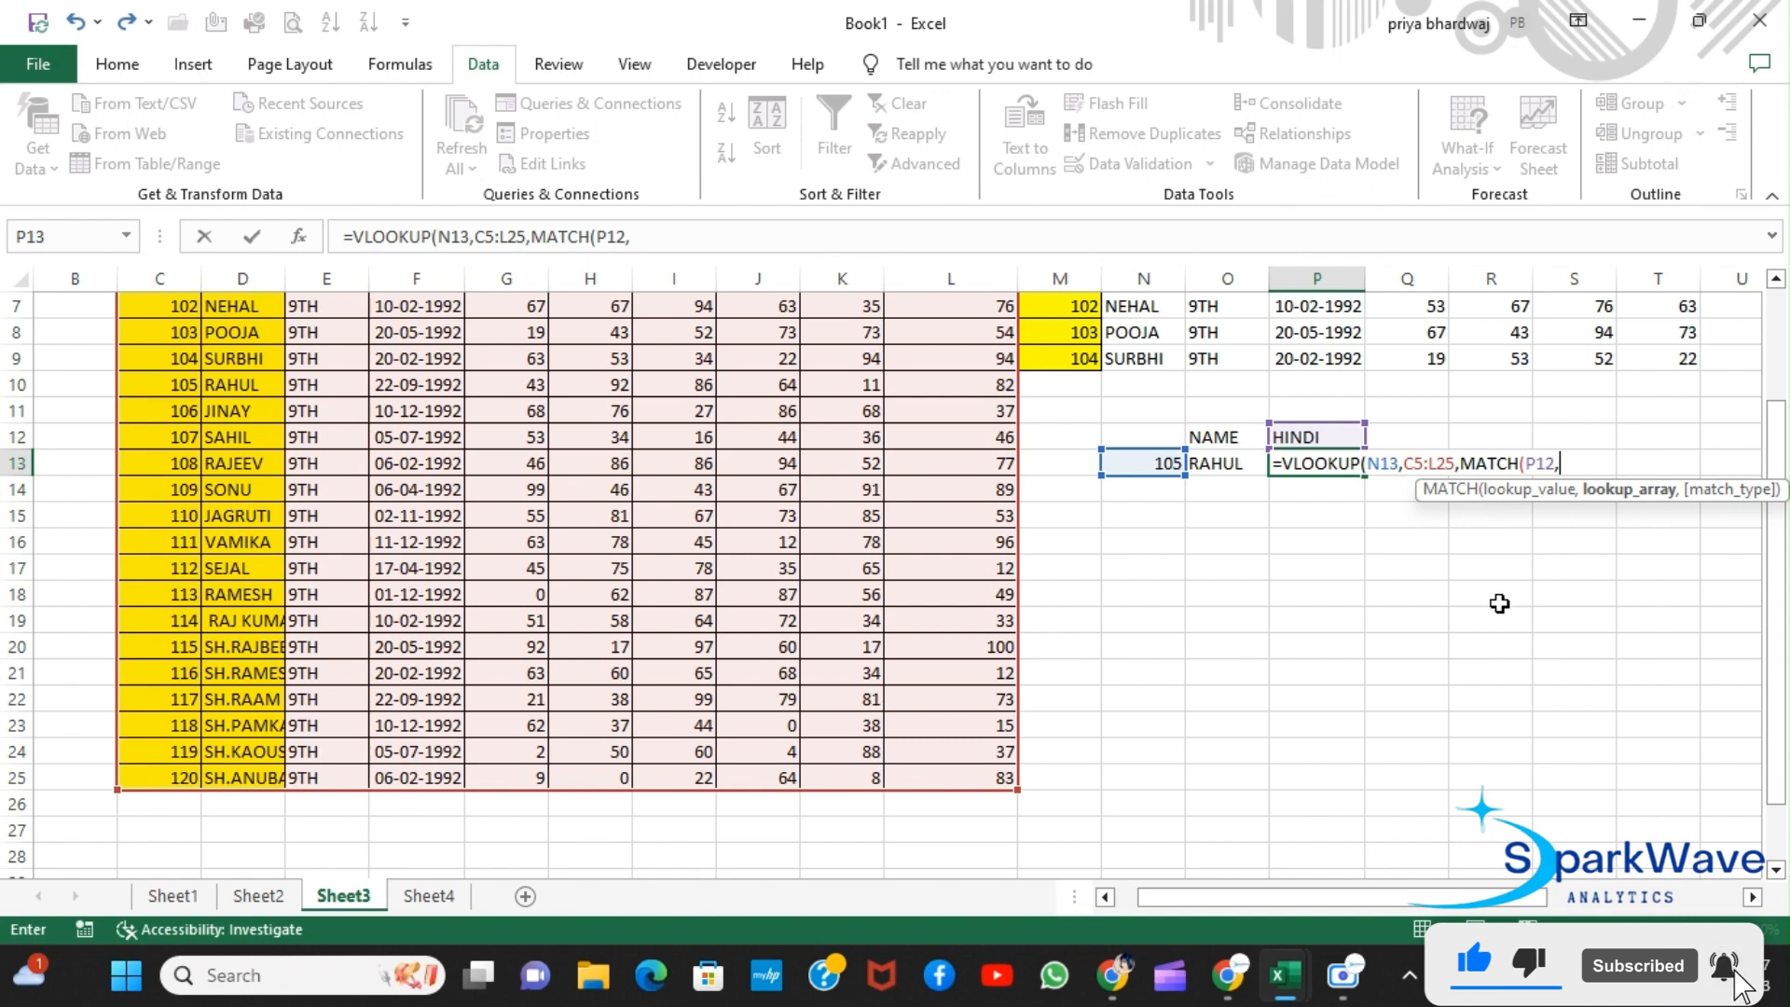
scroll(1501, 600, "up", 2)
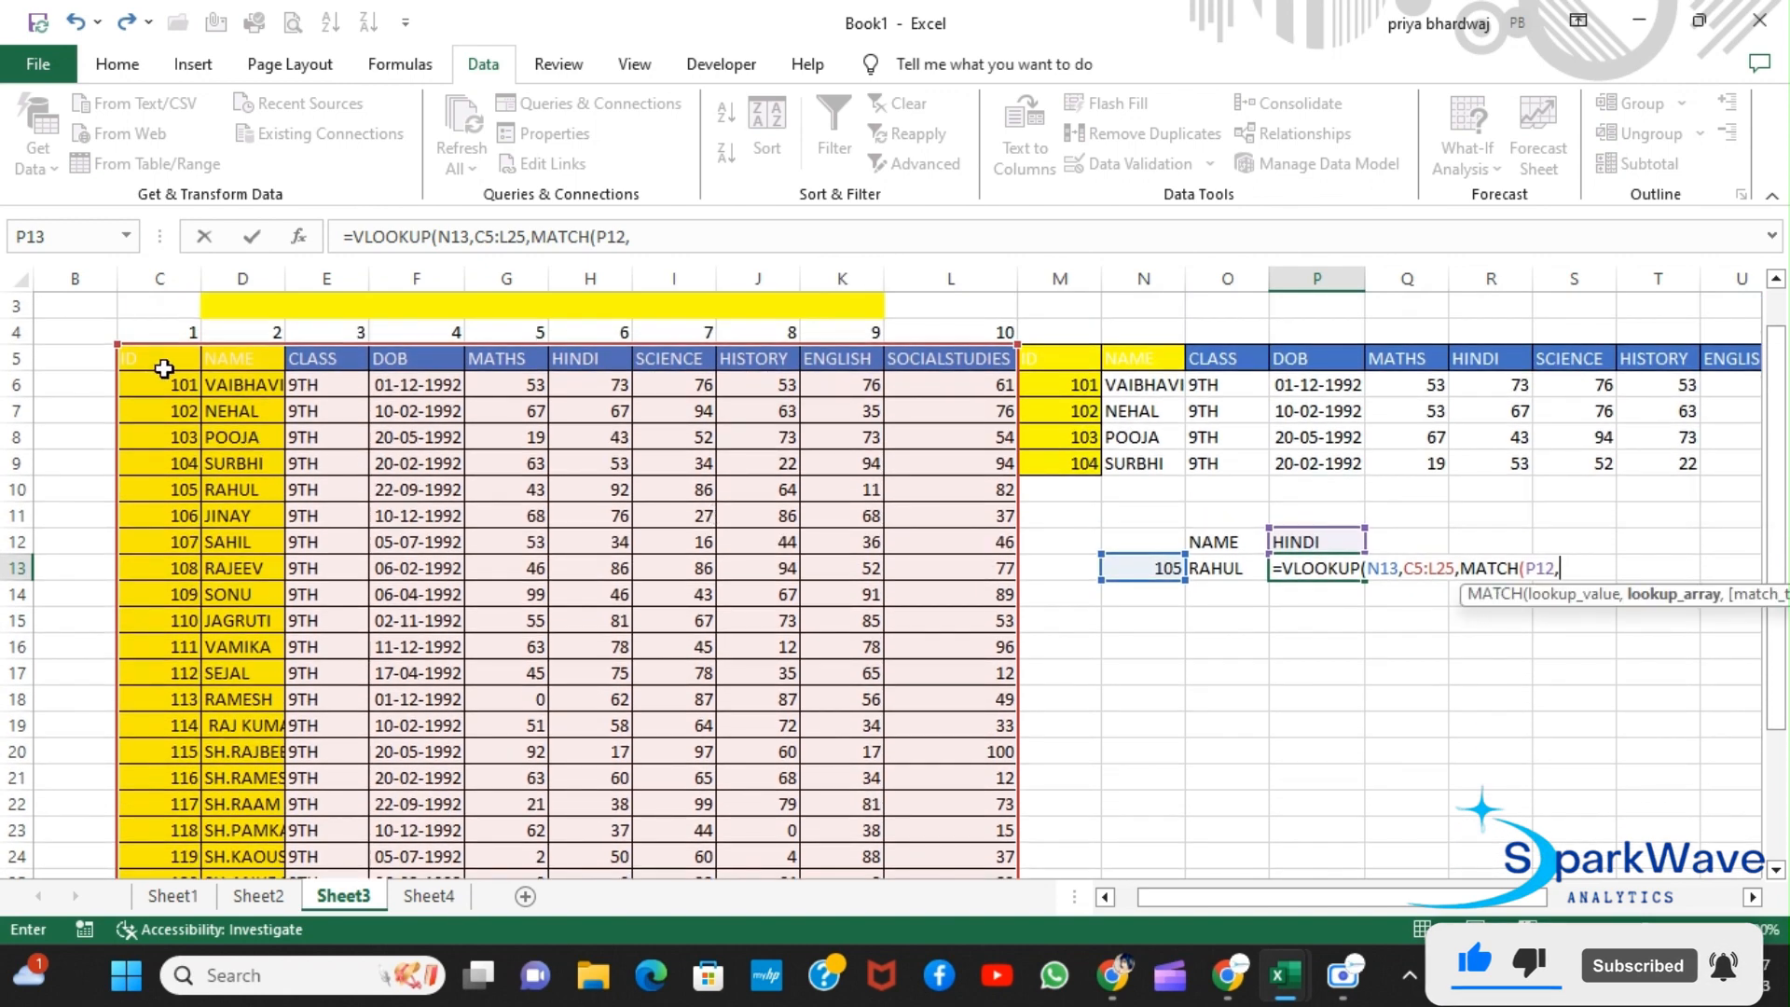
left_click_drag(140, 358, 889, 364)
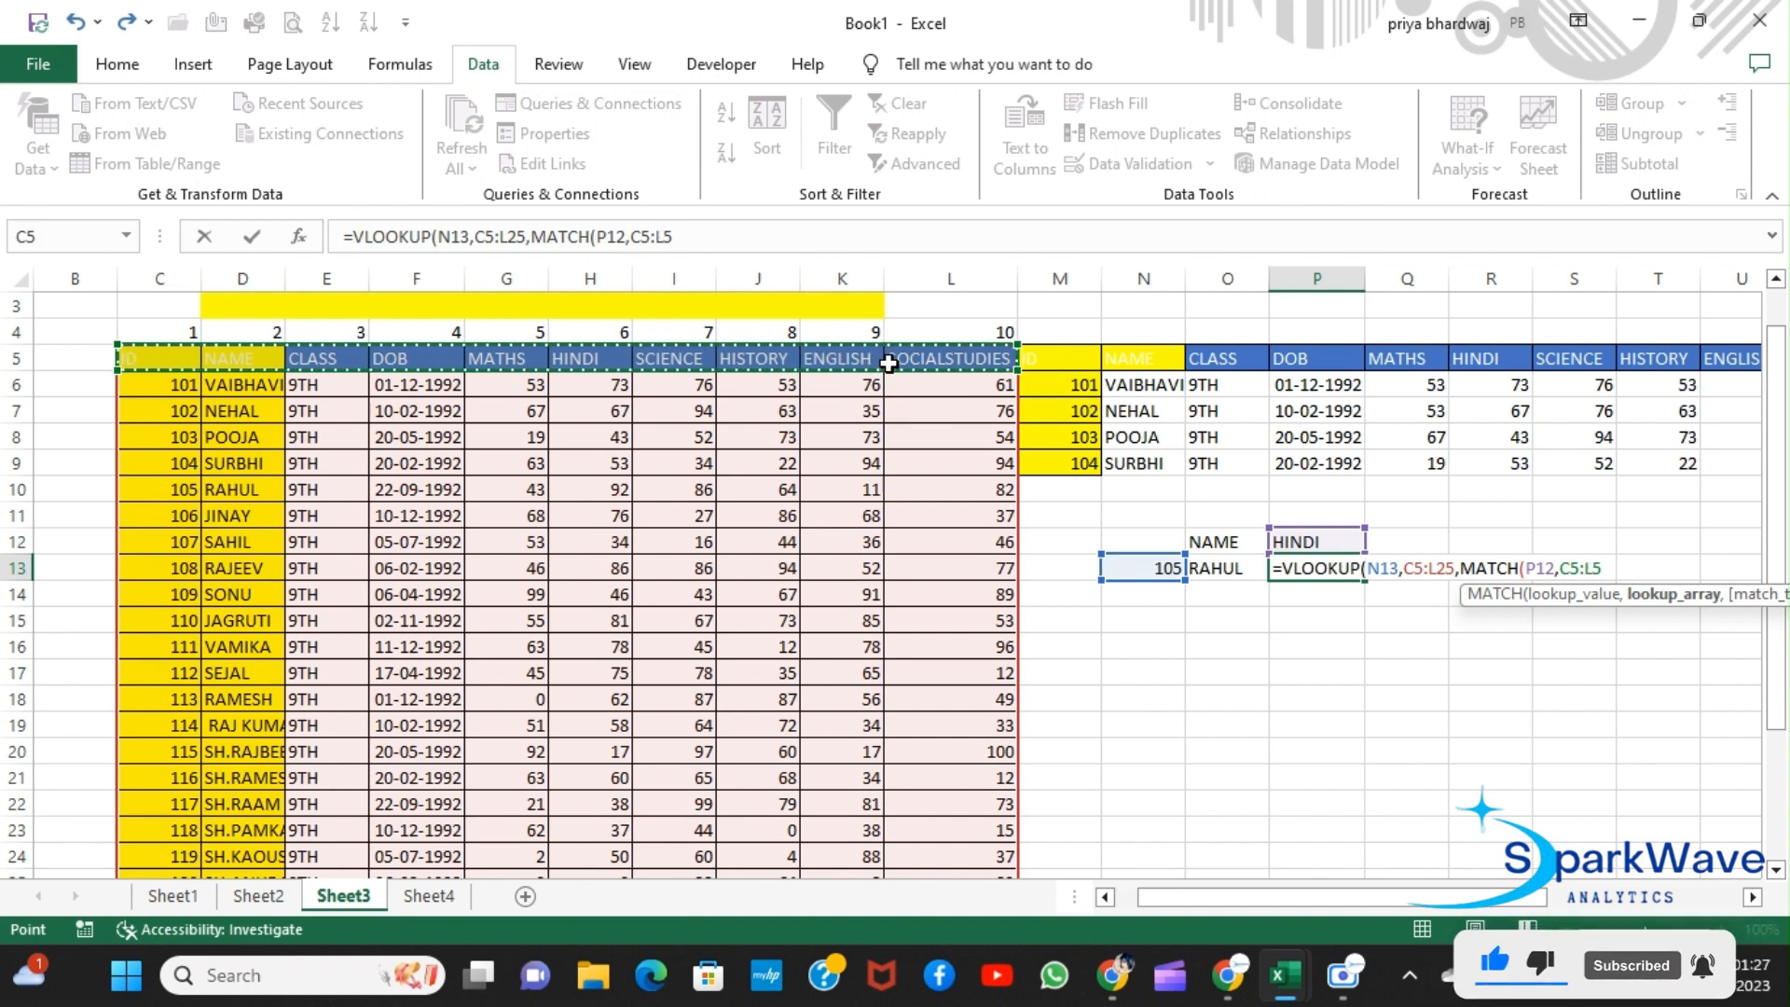
type(",")
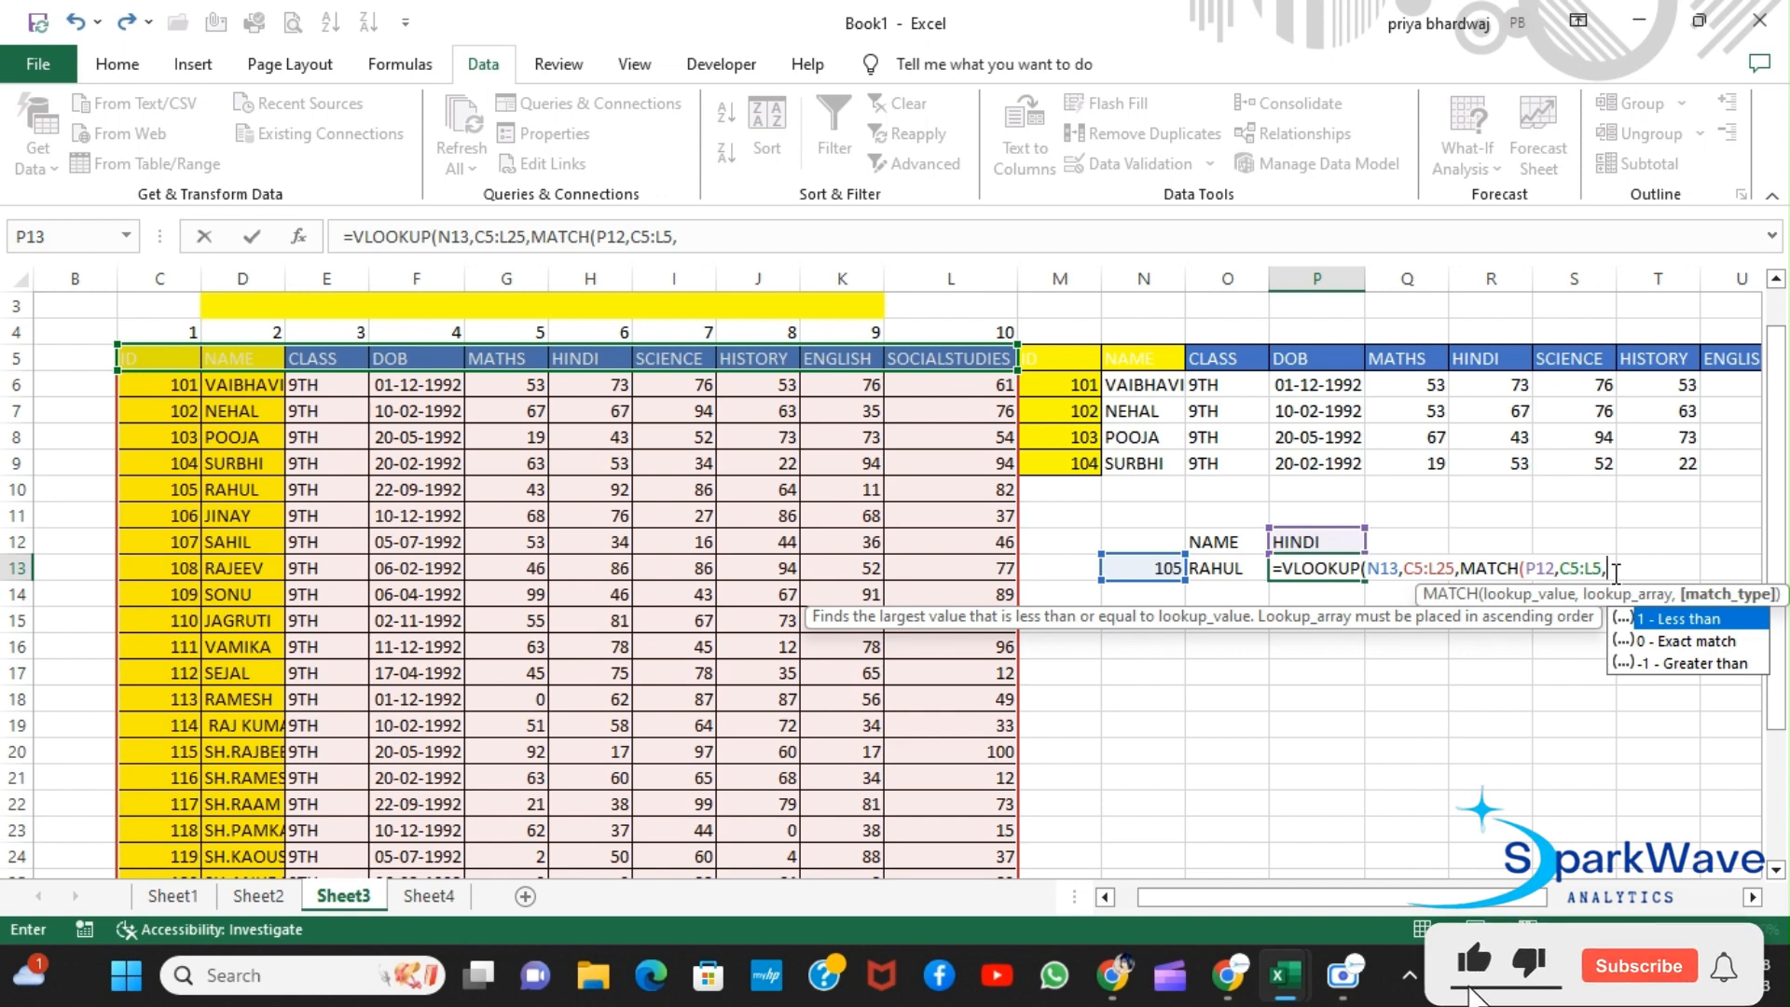
type("0")
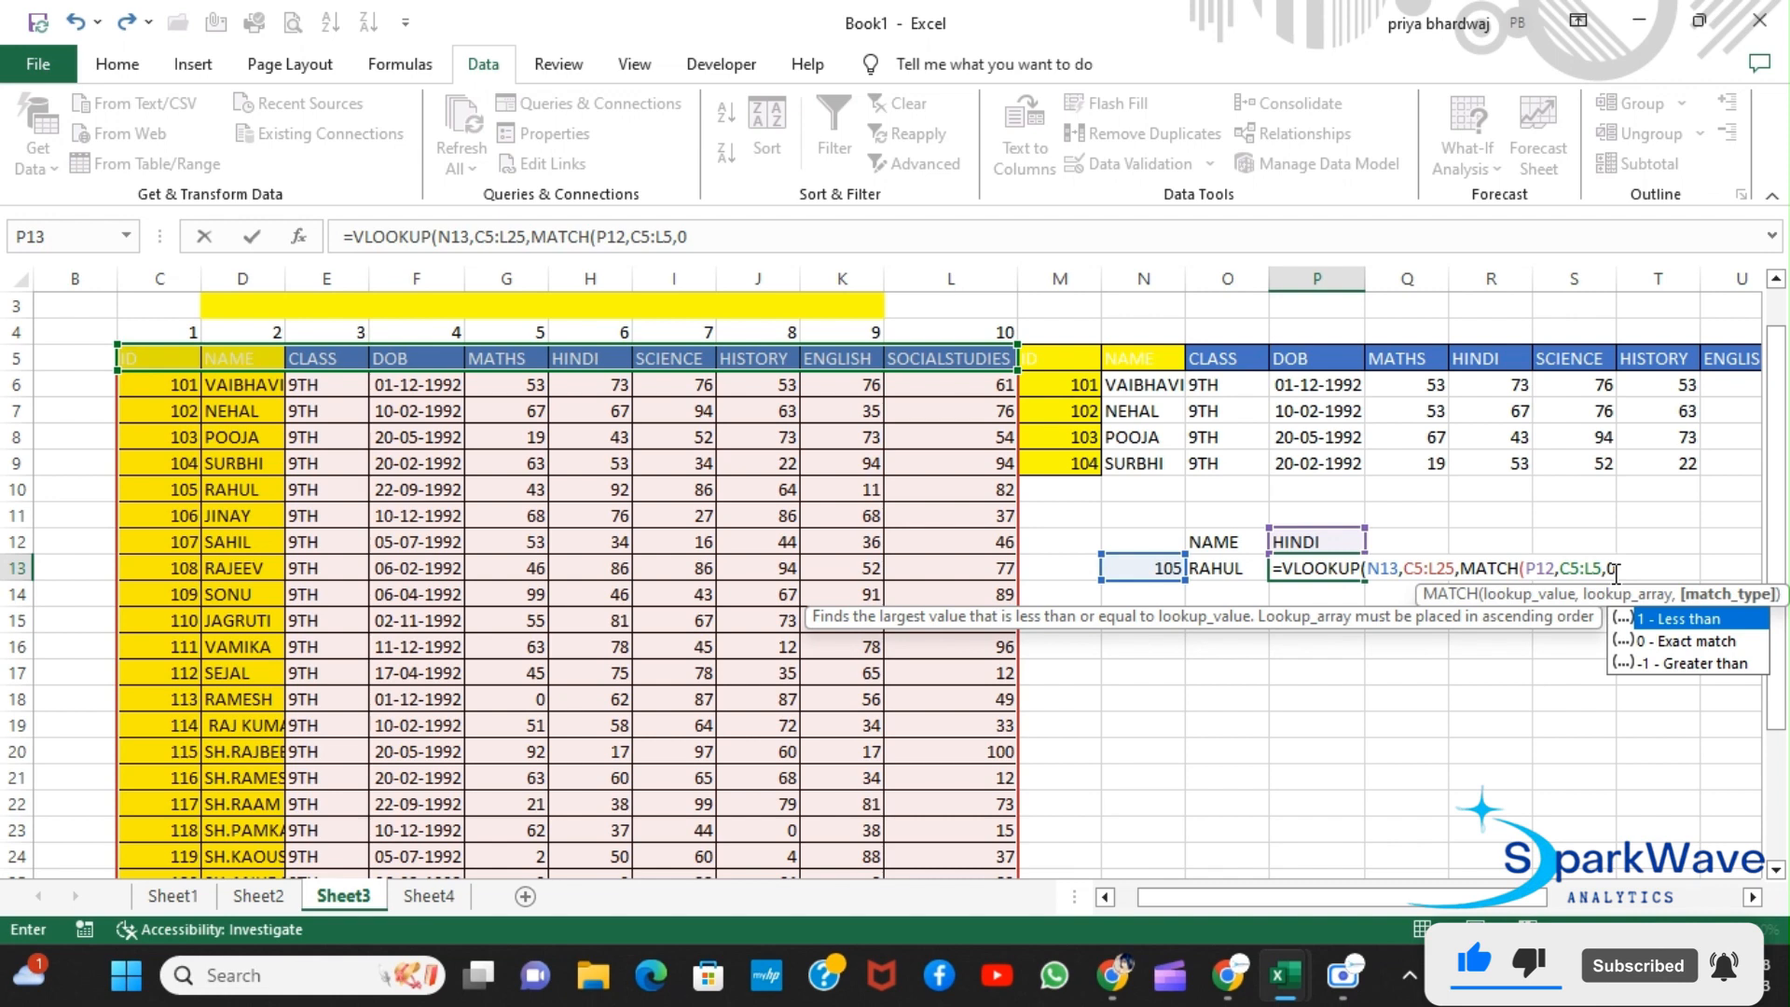
type(")")
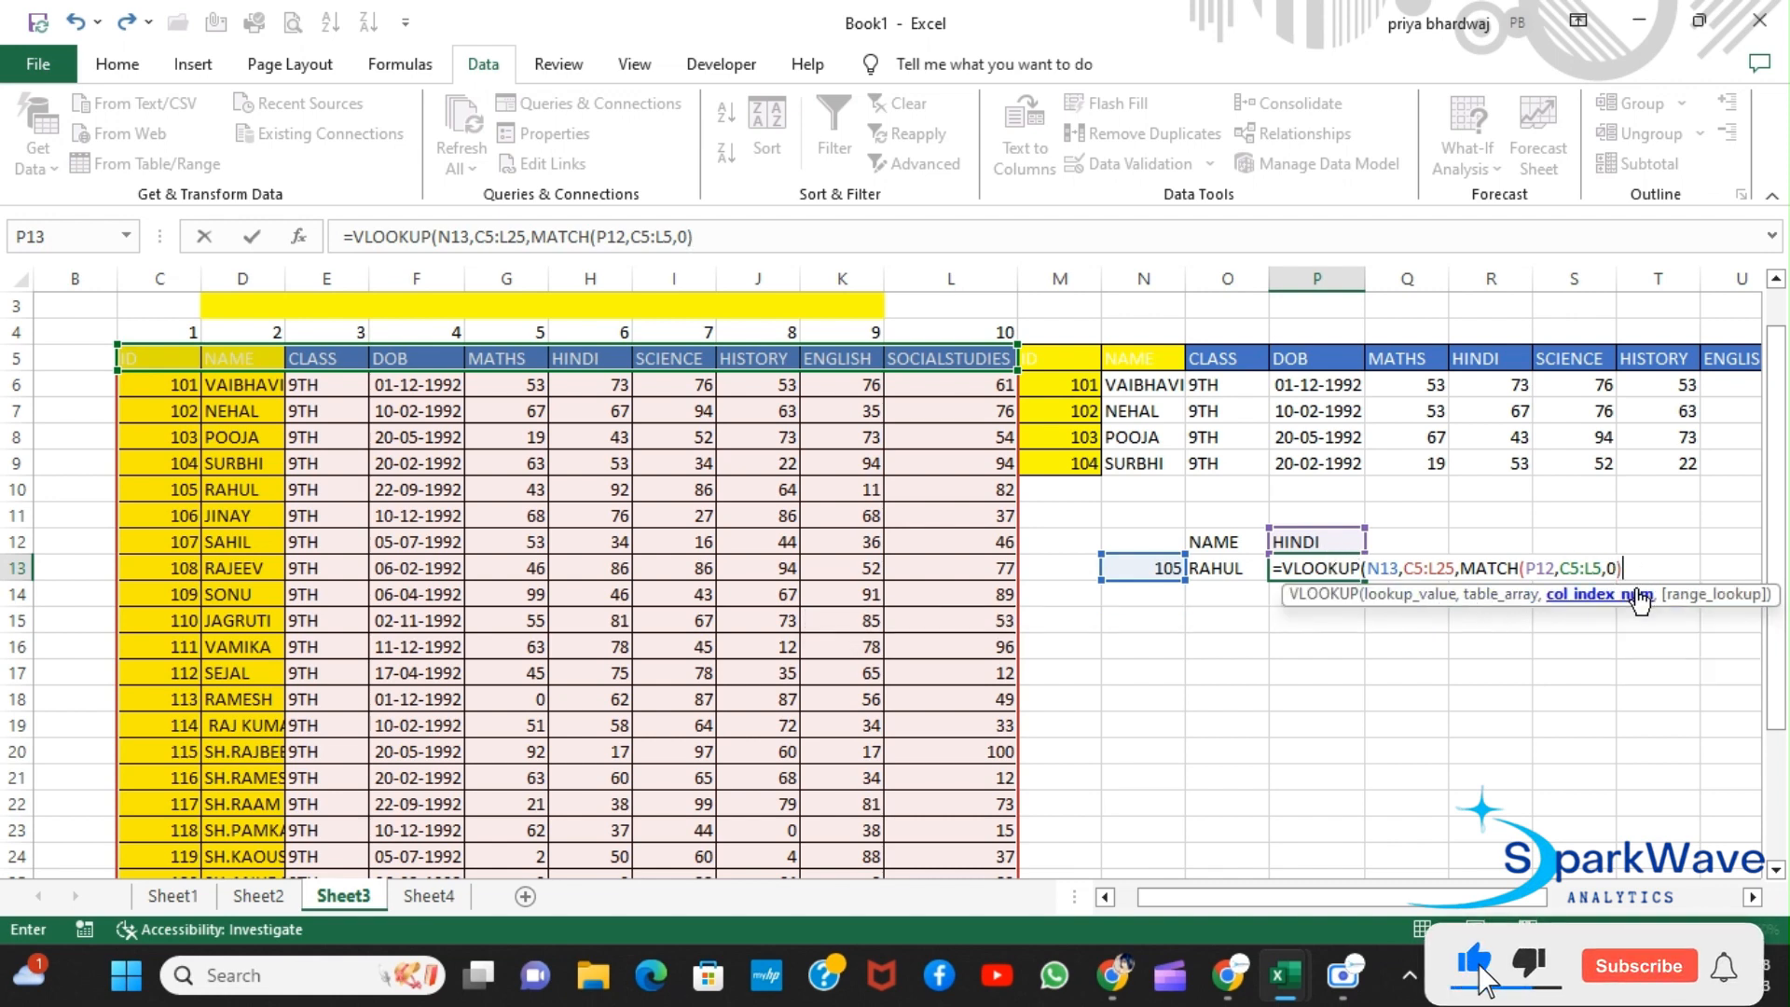
Step: Complete the P13 VLOOKUP with 0 as the range lookup and accept the proposed closing-parenthesis correction
type(",")
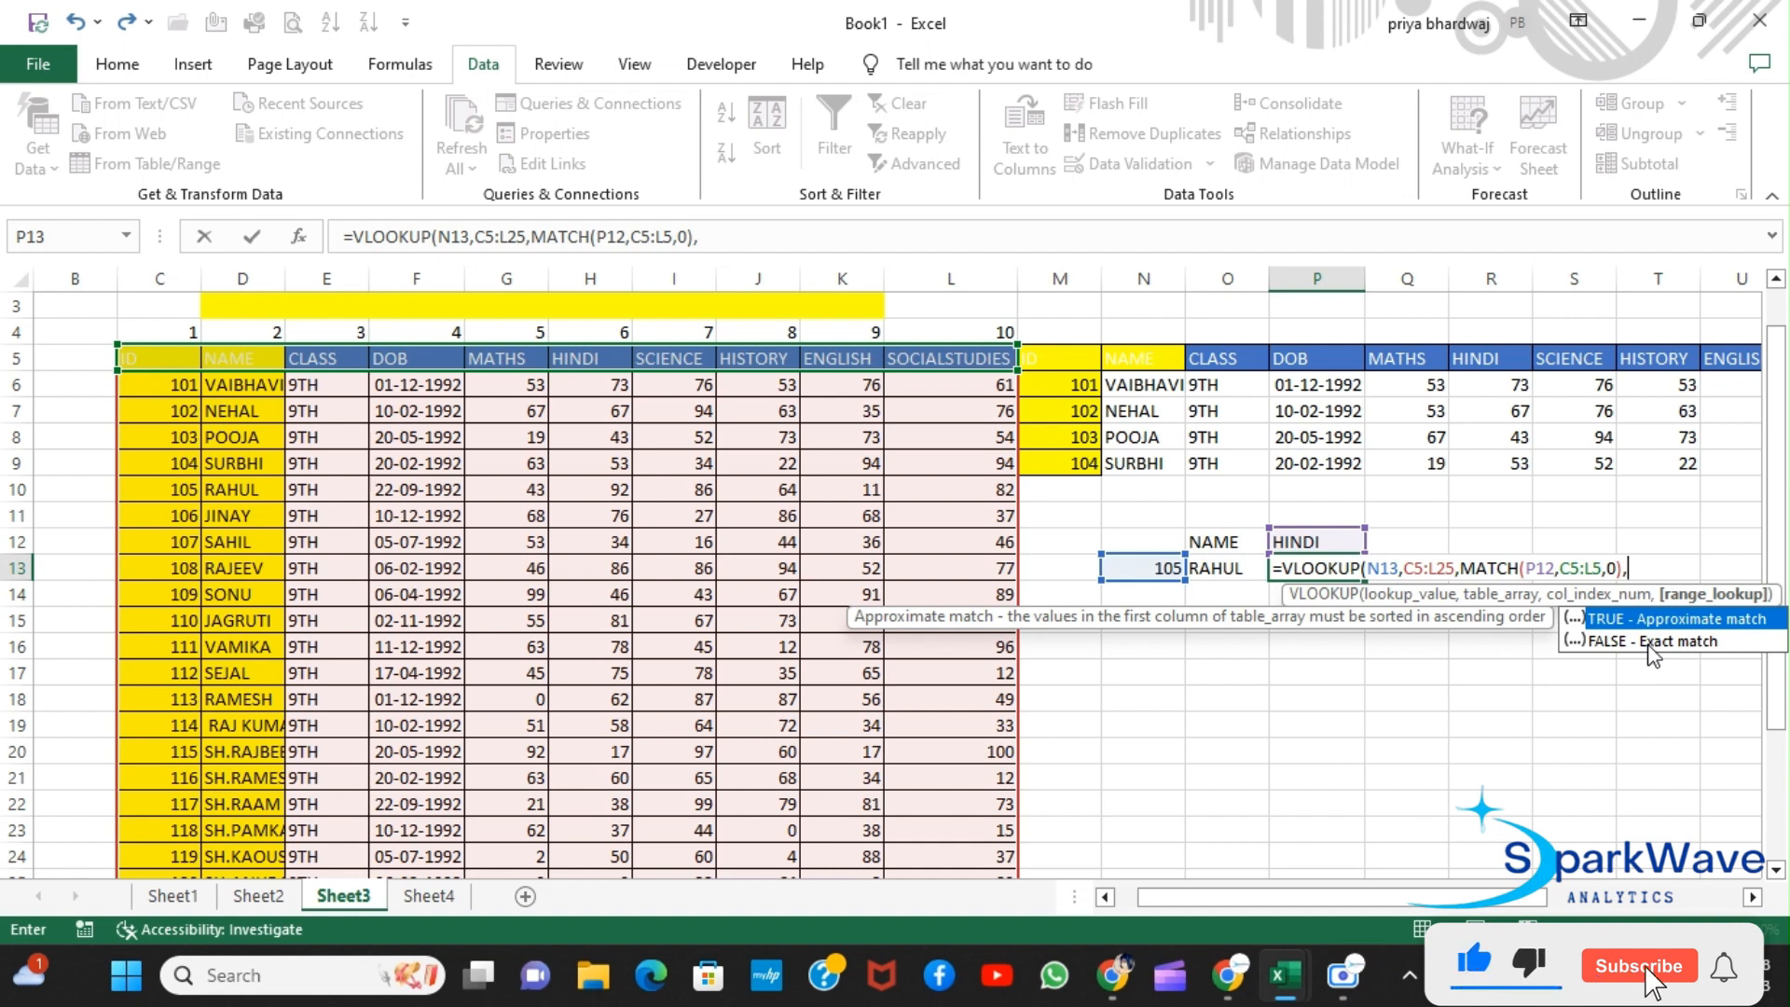
type("0")
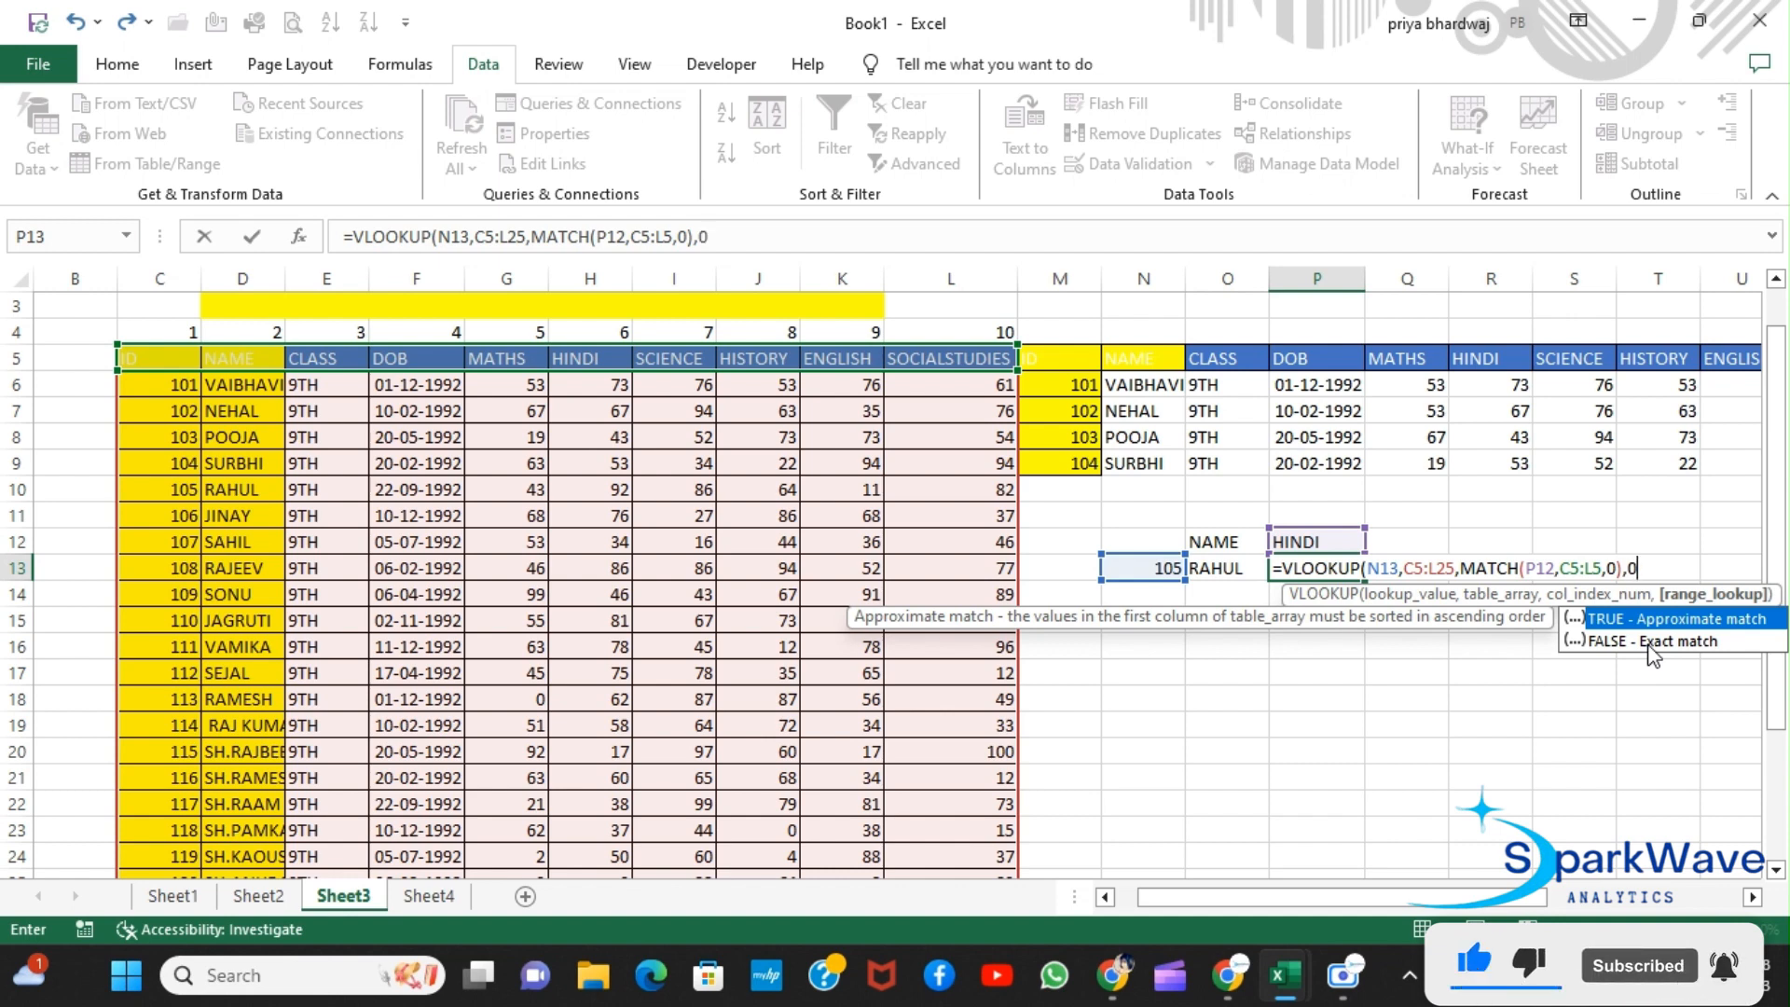
key("Return")
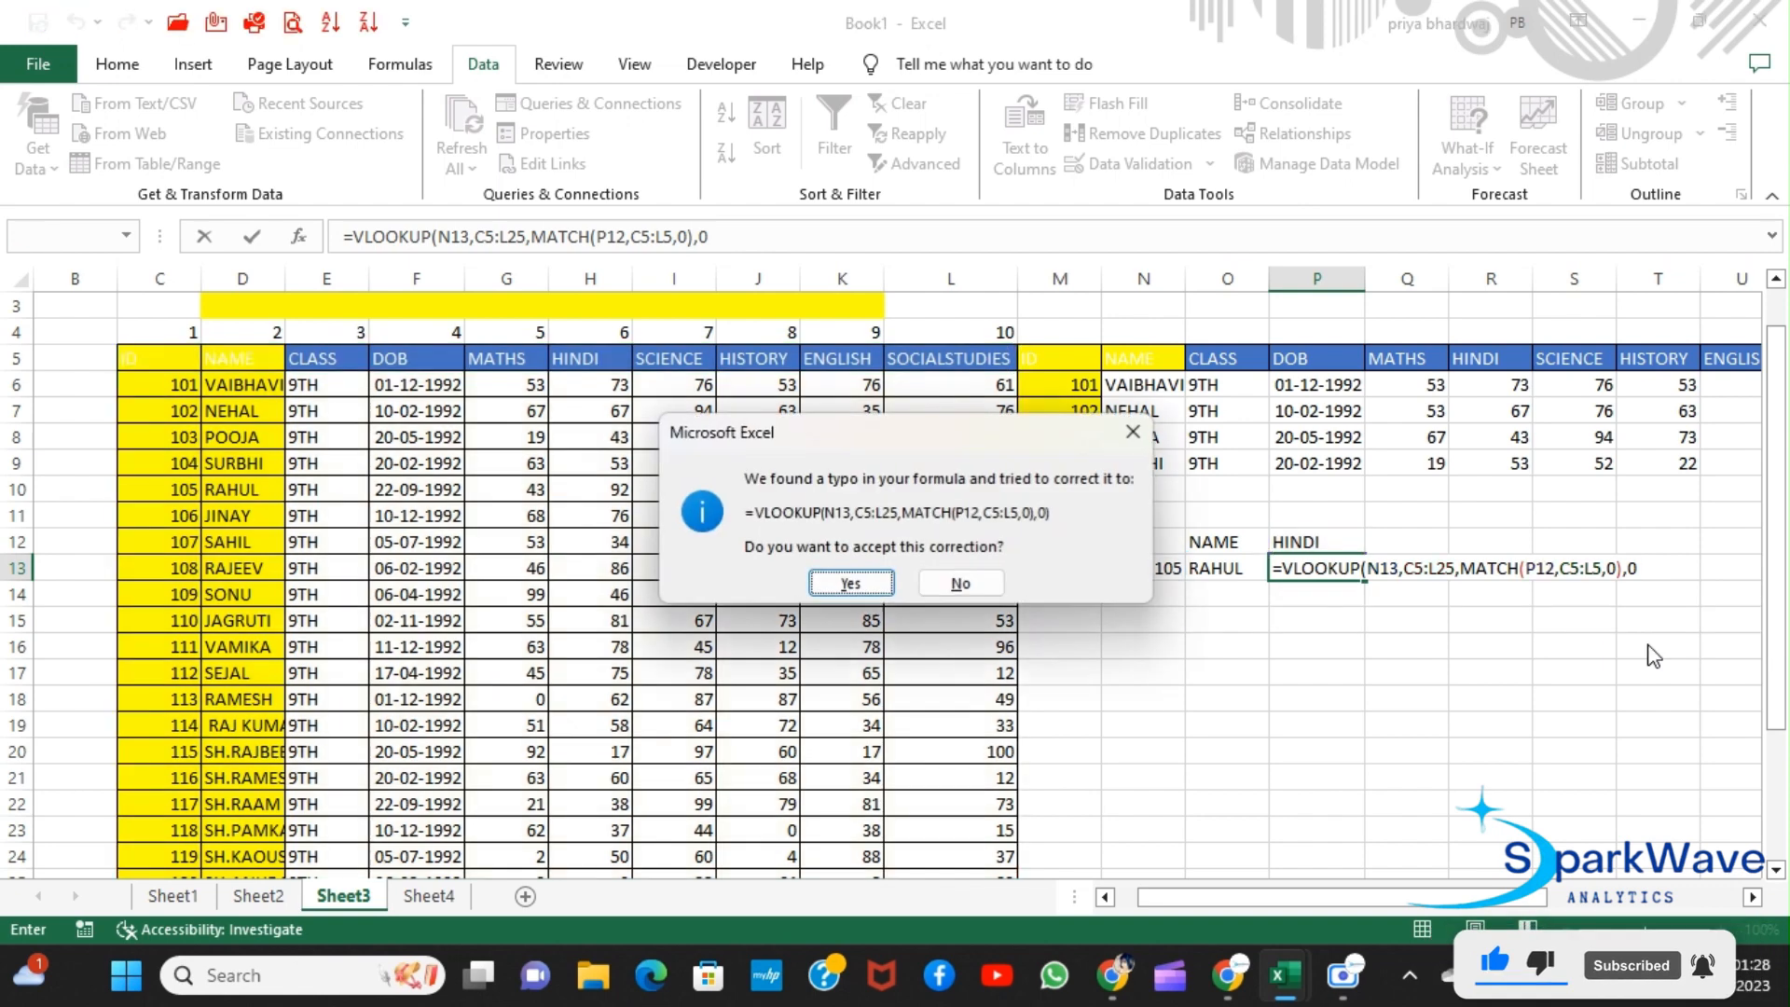
left_click(865, 583)
Step: Test the dynamic lookup by choosing SCIENCE as the P12 heading and 112 as the ID in N13
left_click(1324, 551)
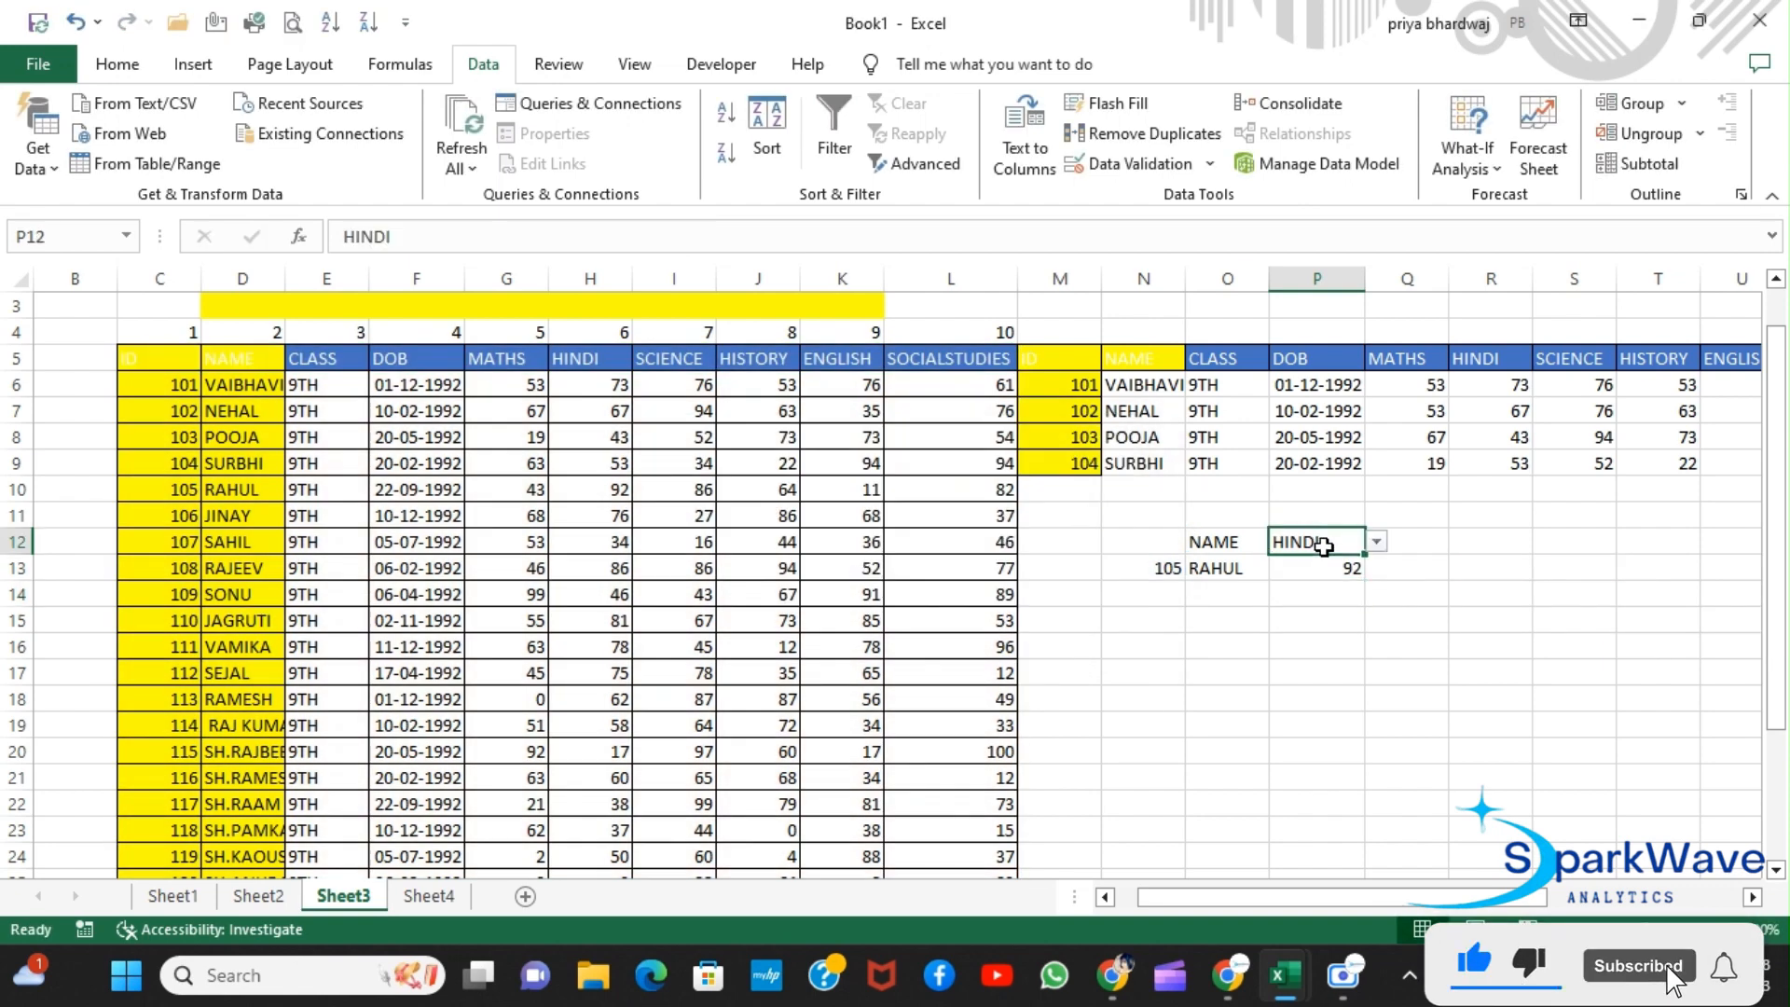
left_click(1376, 542)
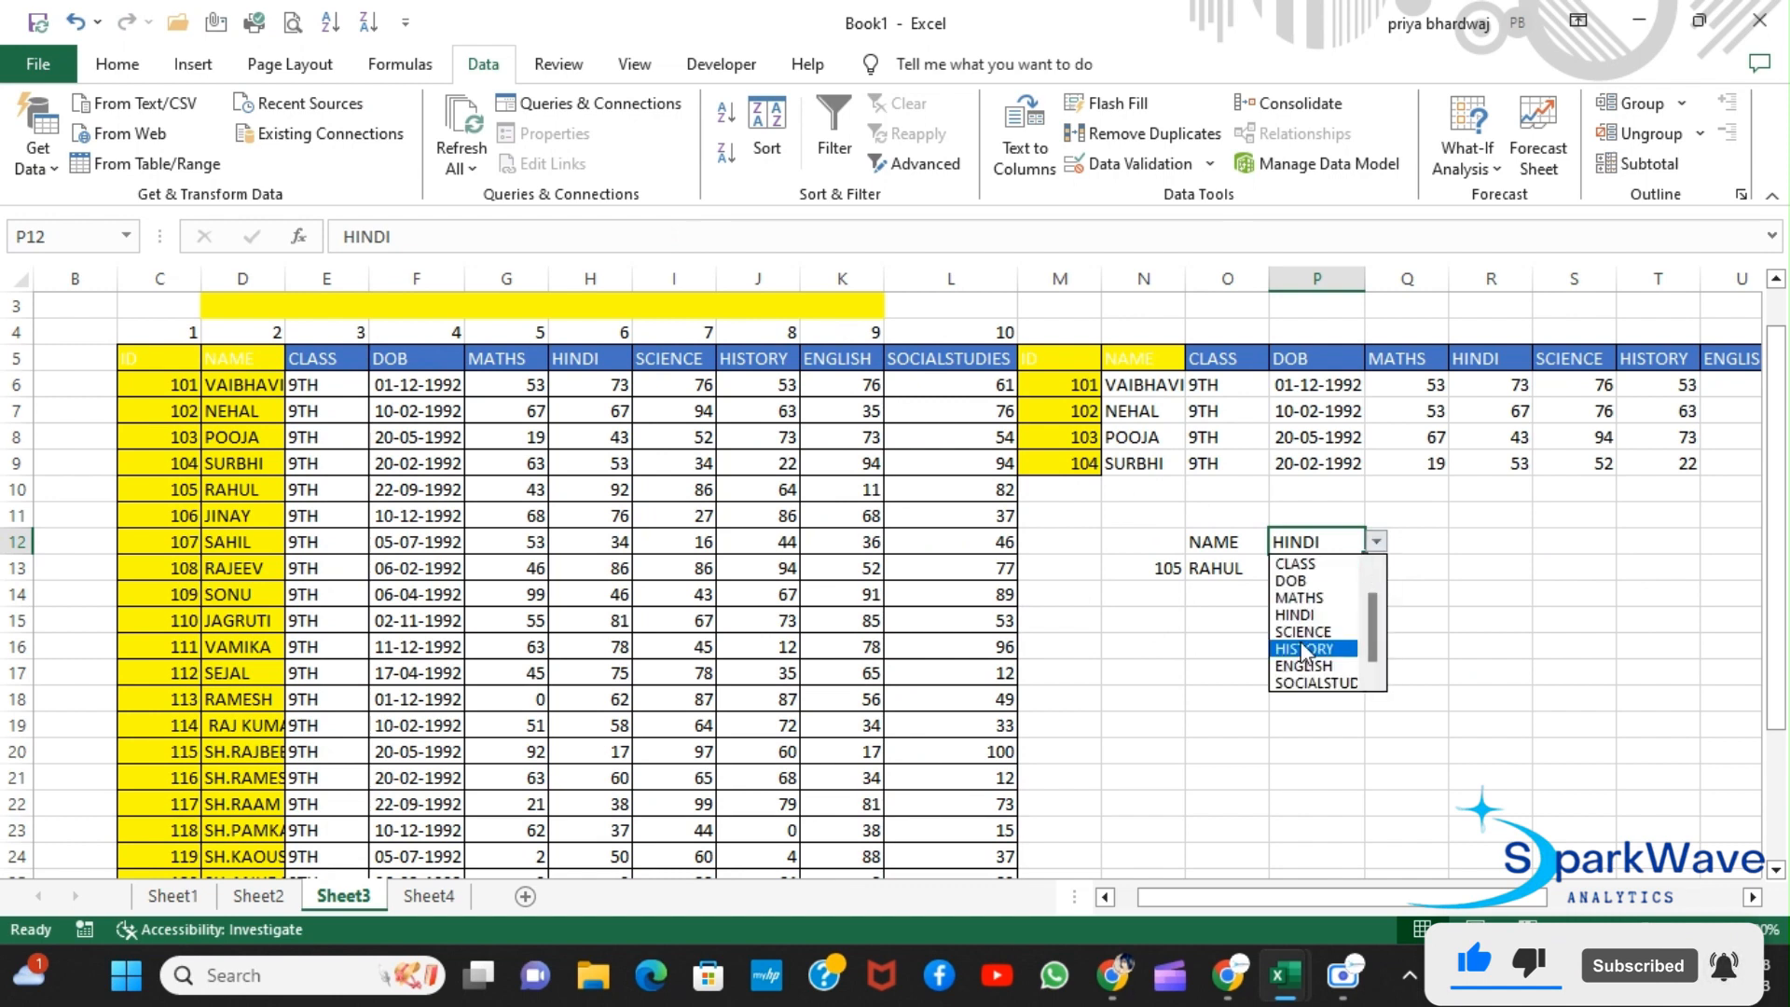
left_click(1302, 631)
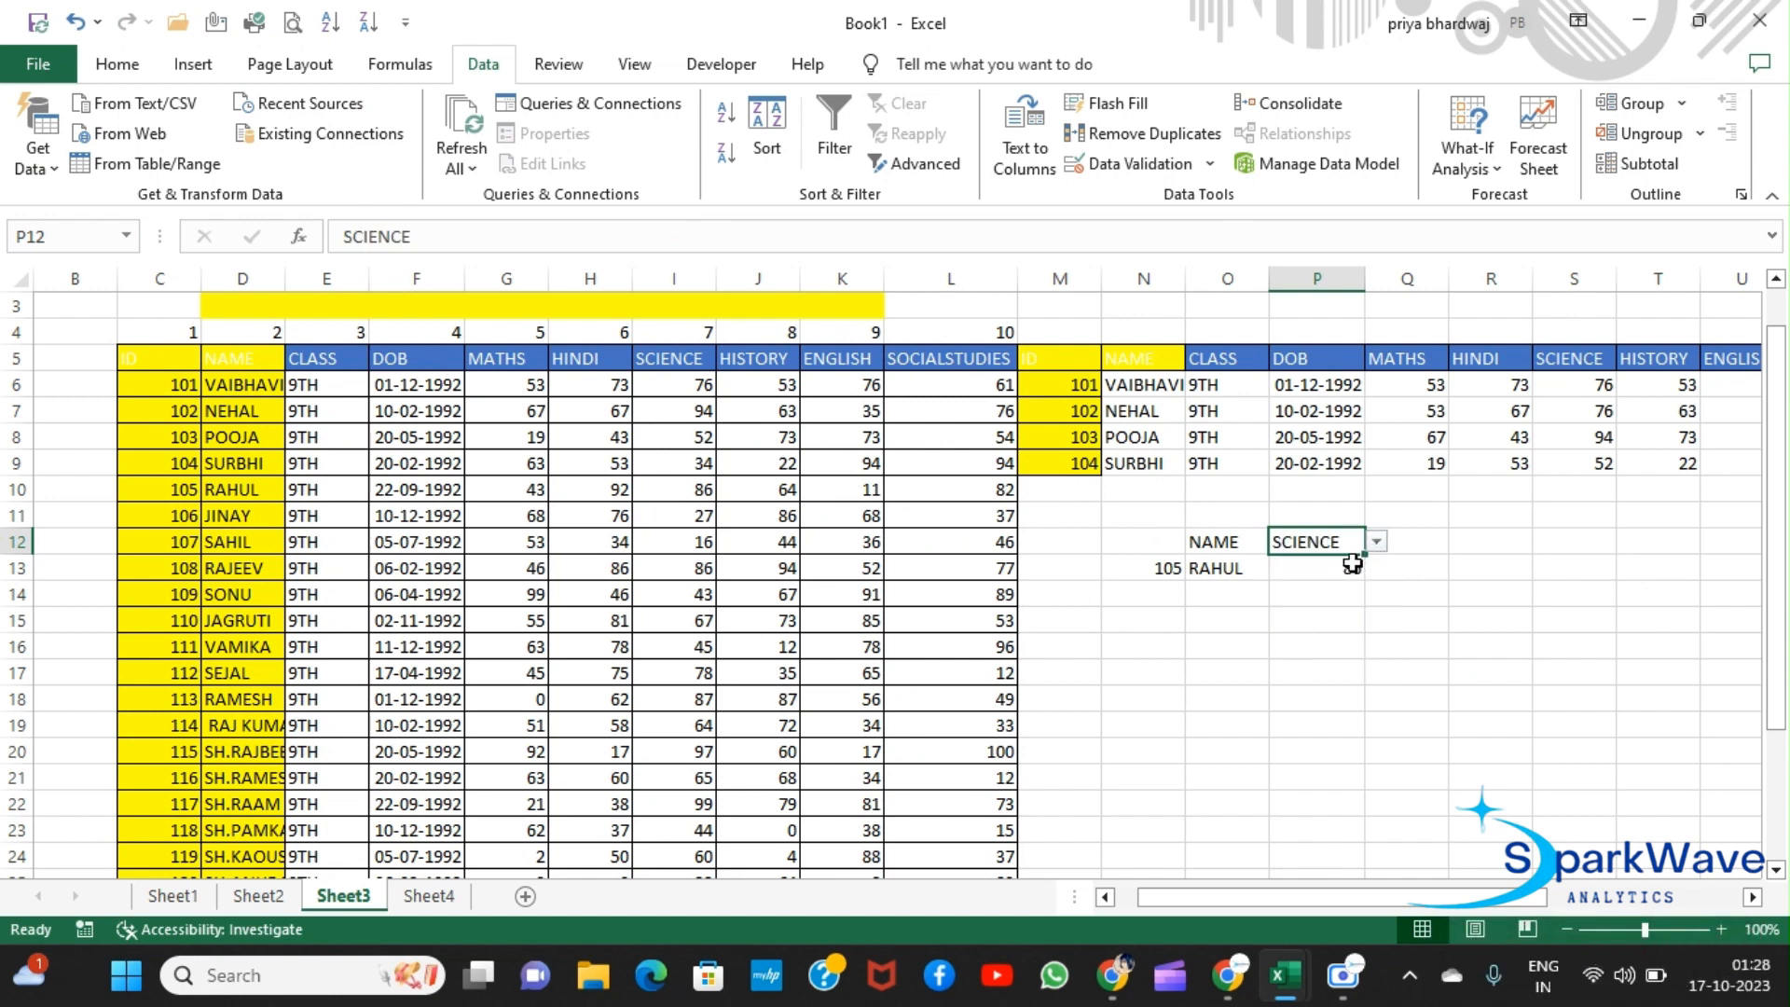
left_click(1157, 569)
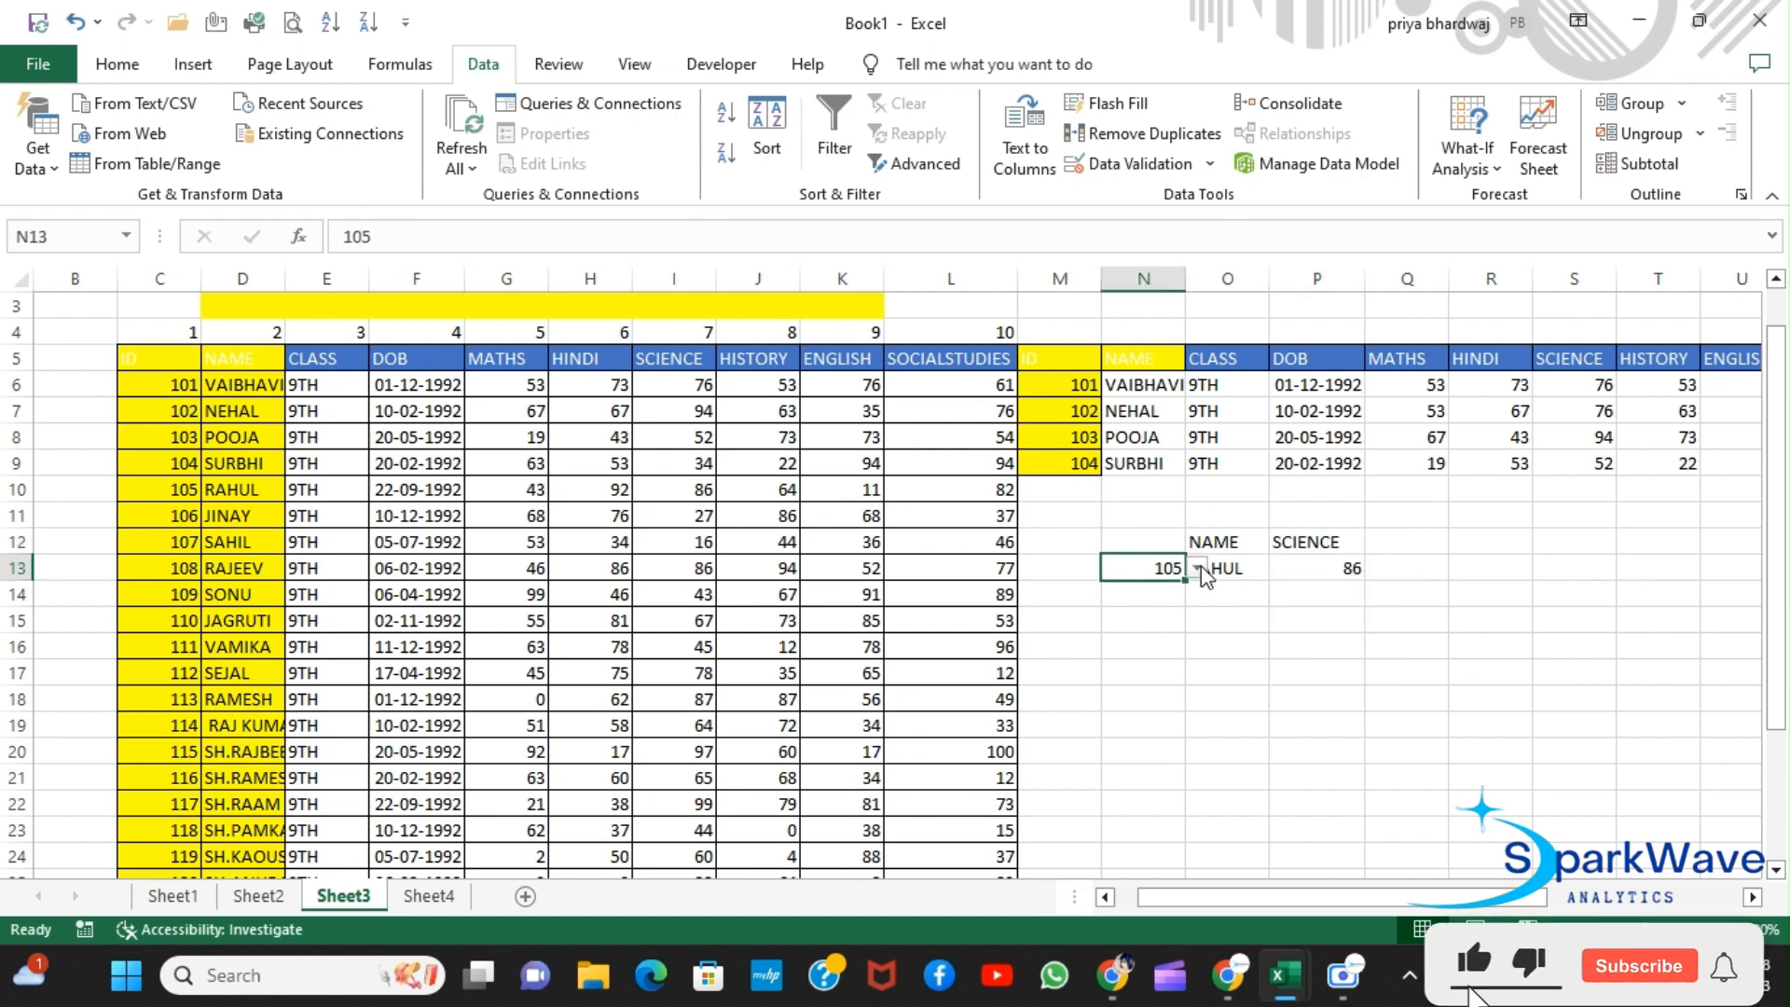
left_click(1197, 568)
left_click(1128, 709)
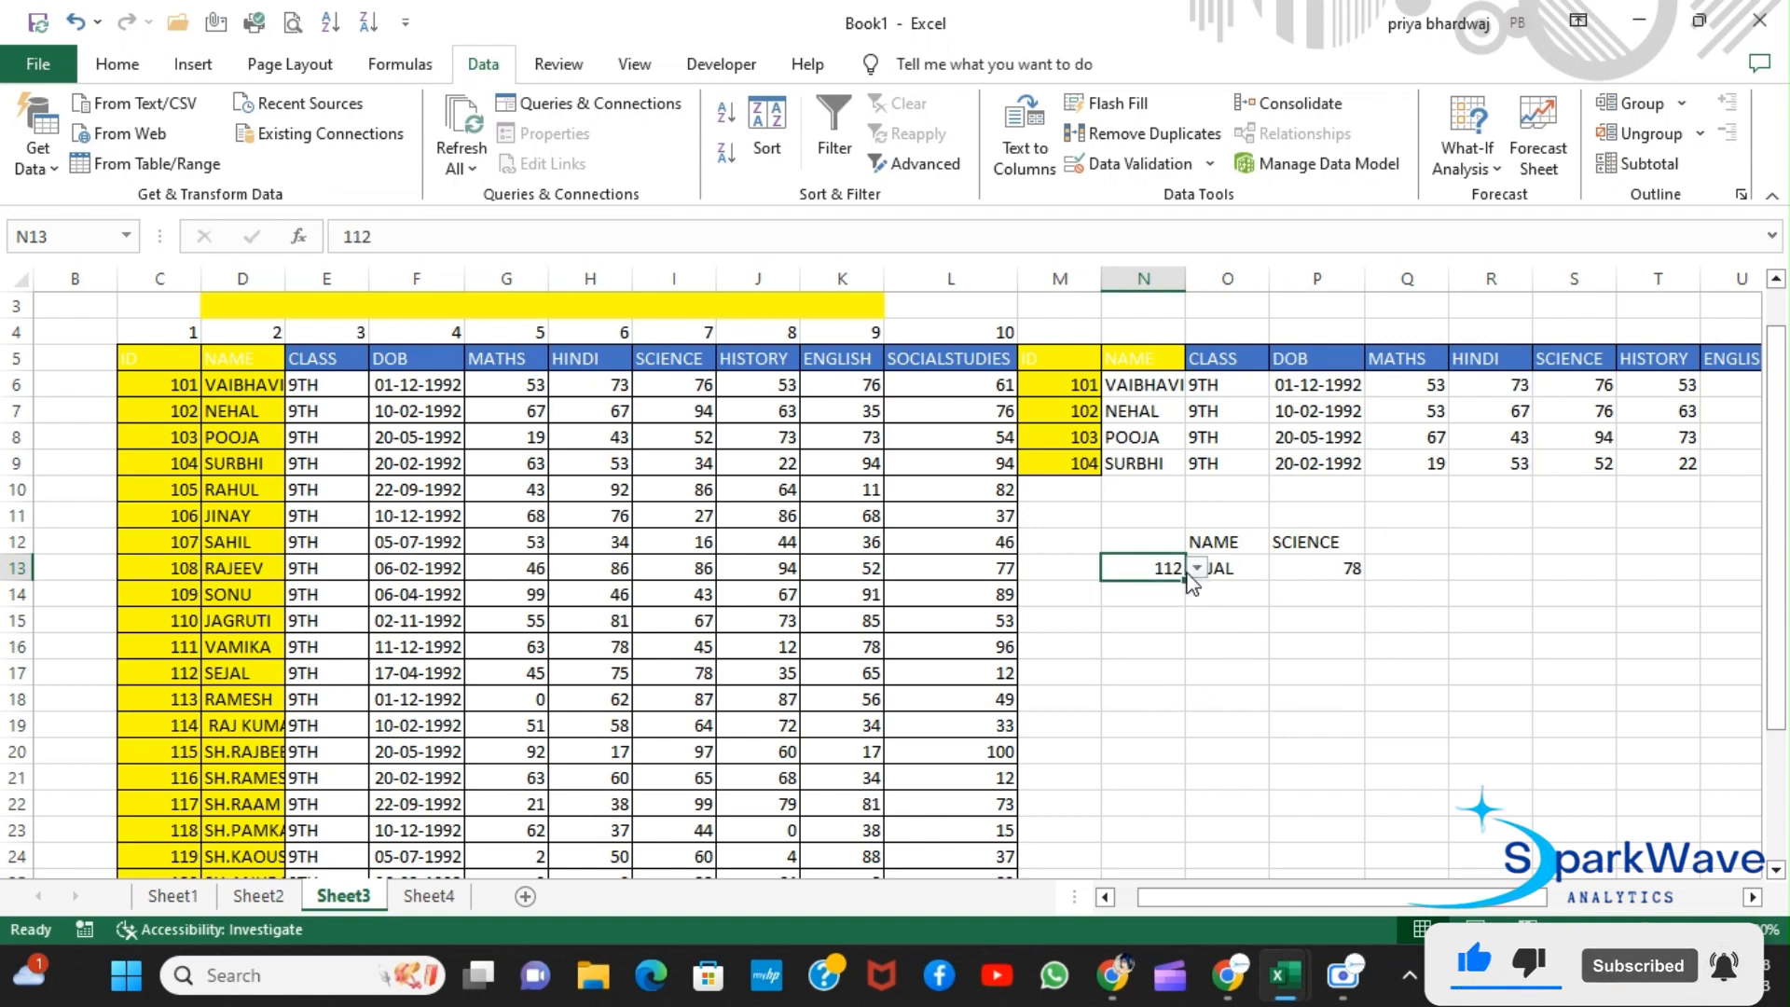
Step: Switch the P12 heading dropdown to NAME
left_click(1348, 541)
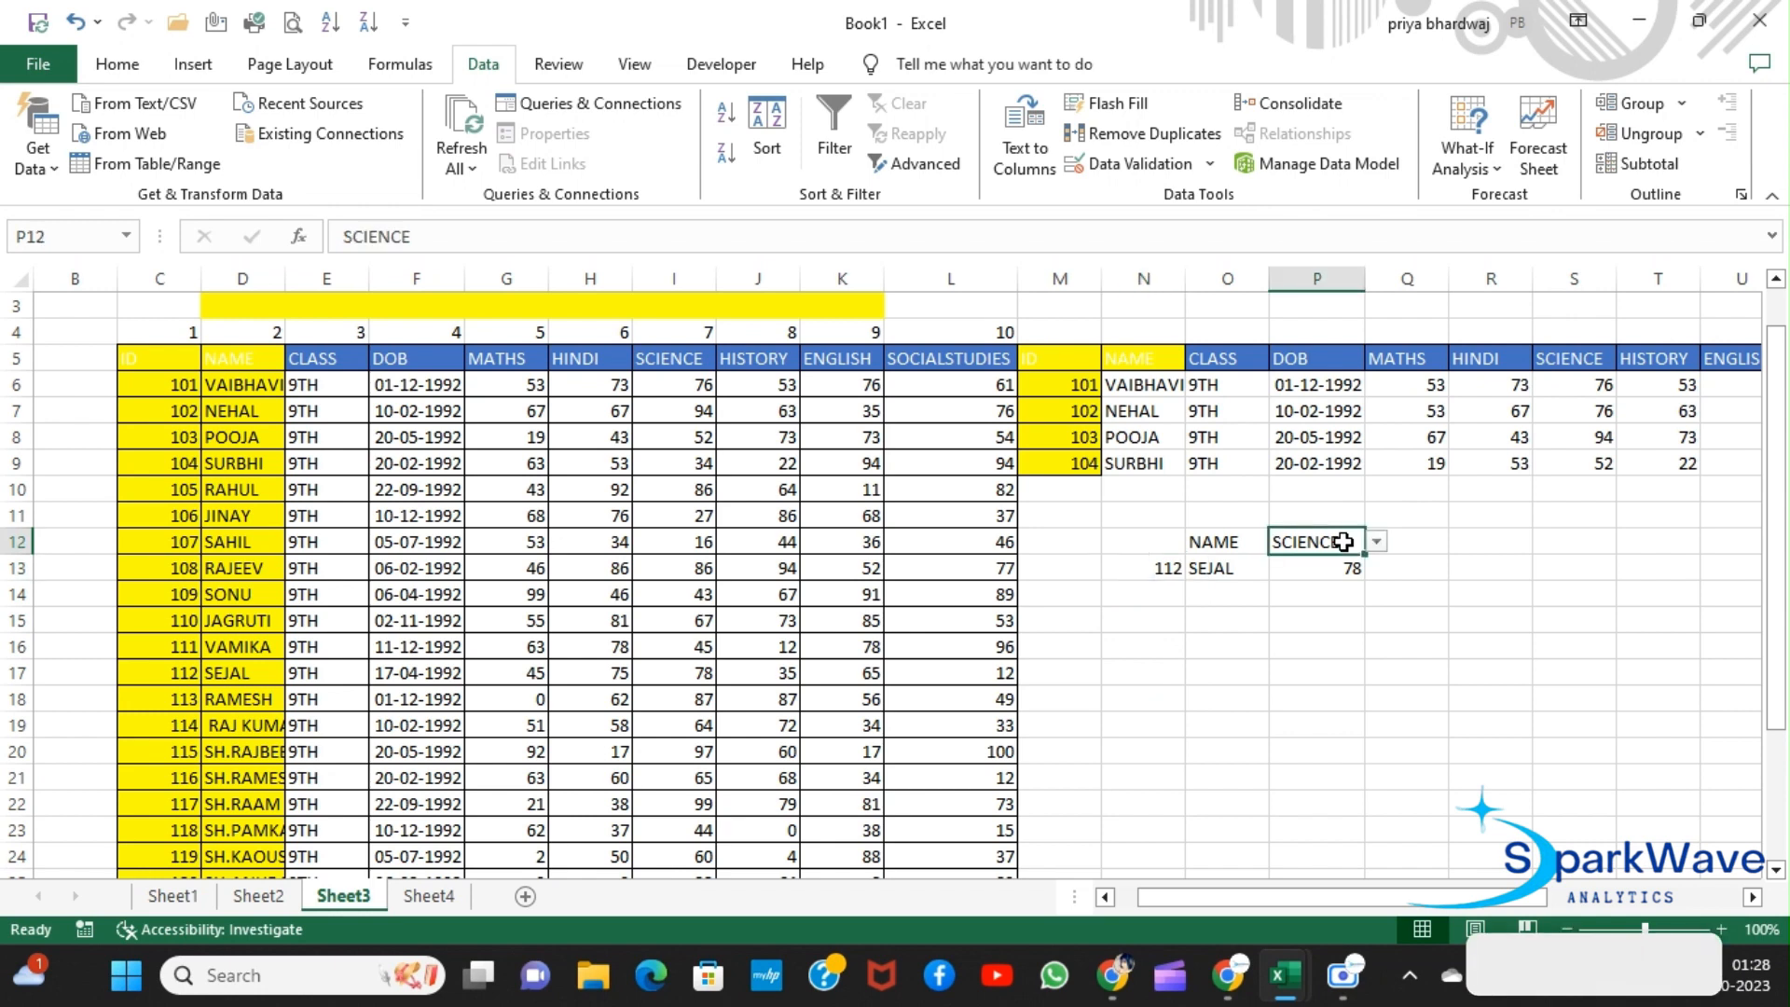
left_click(1379, 545)
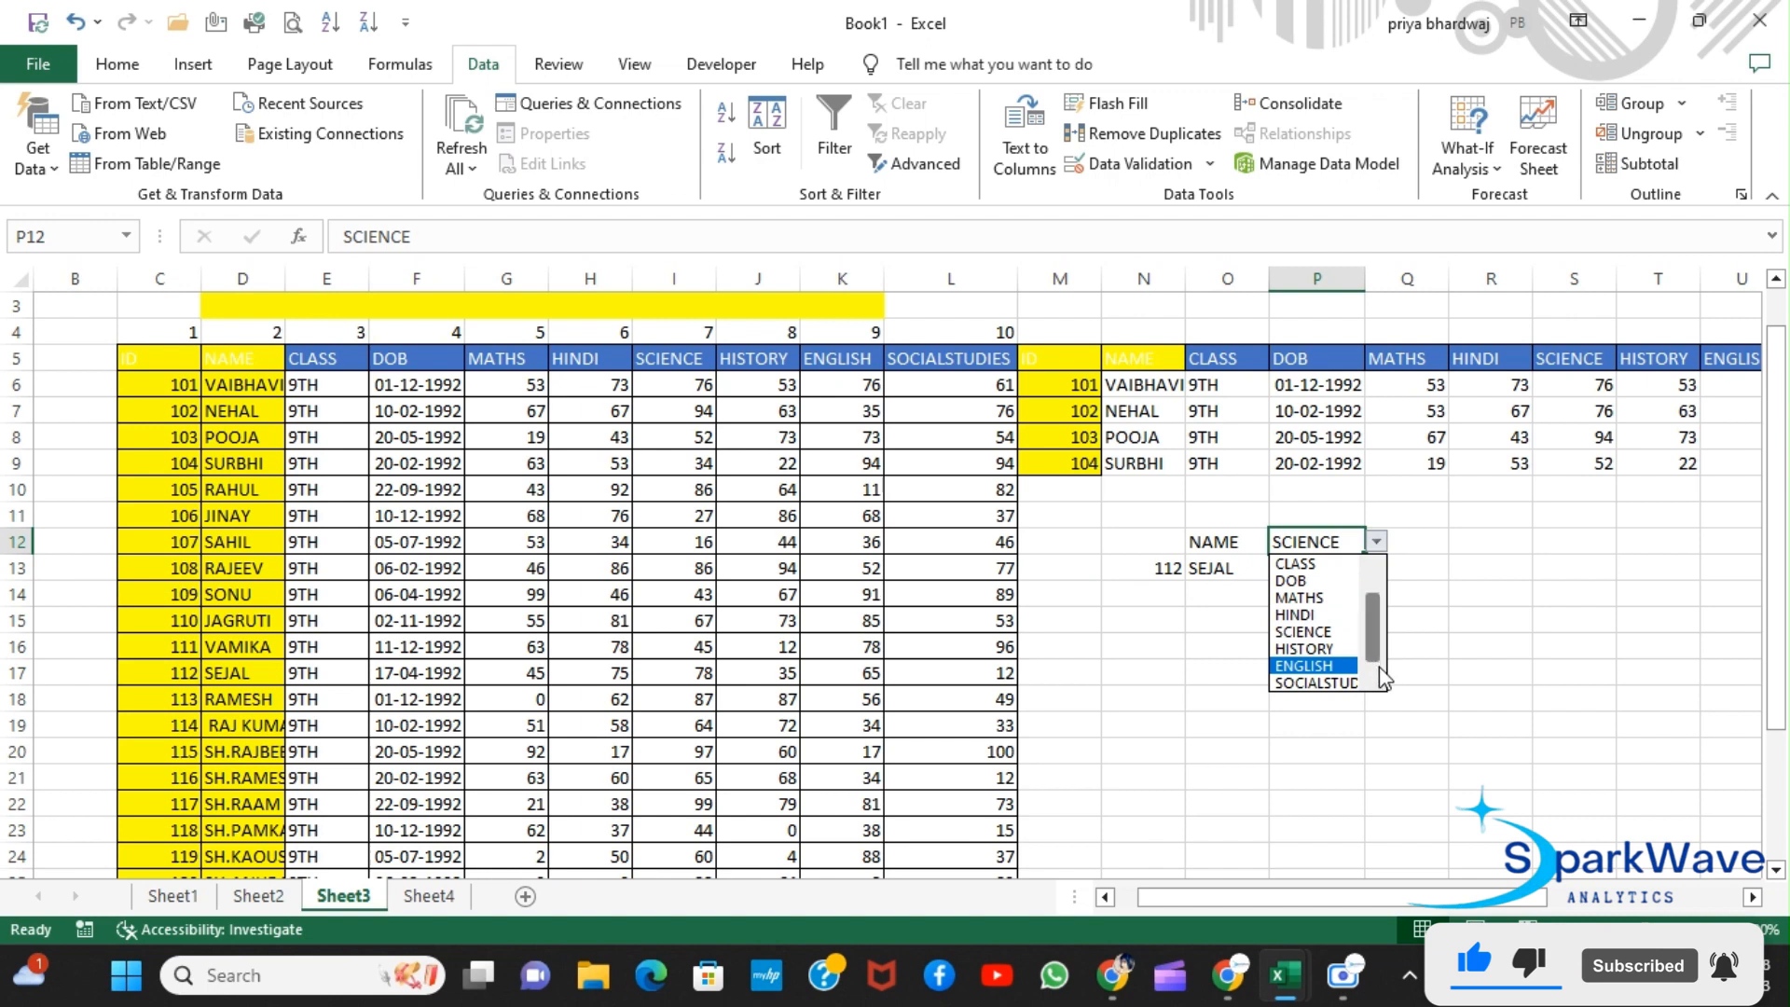
scroll(1368, 593, "up", 1)
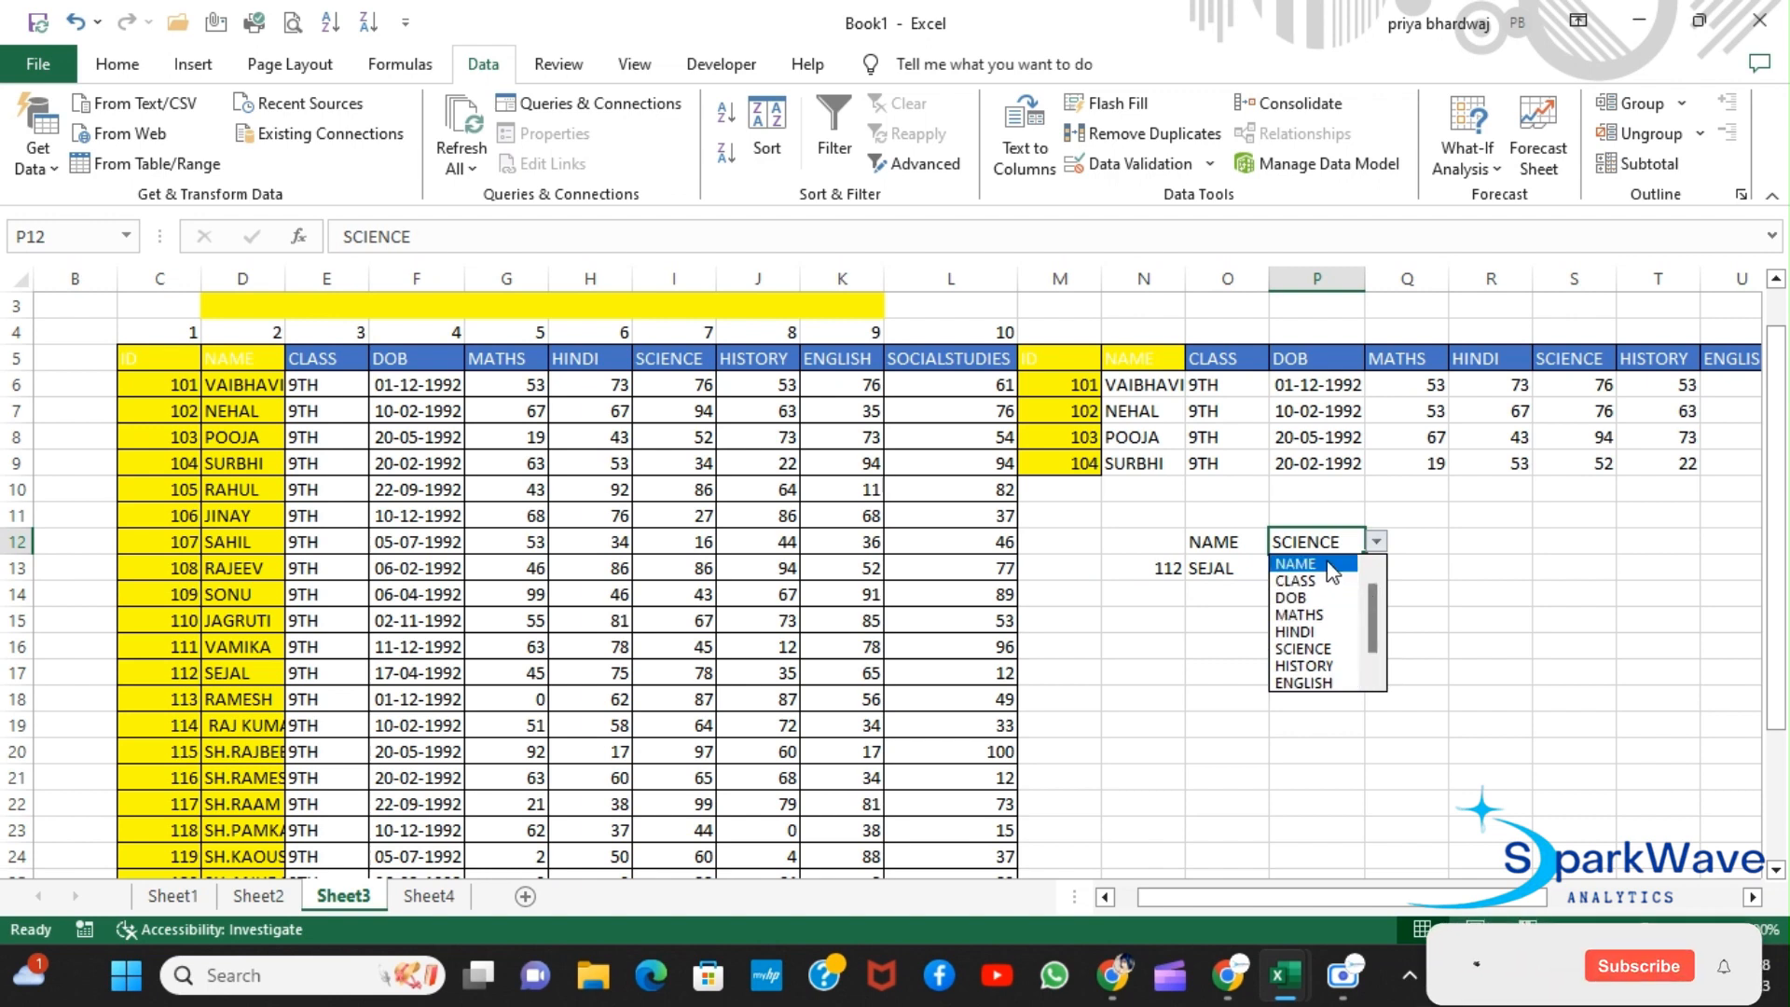
left_click(1333, 565)
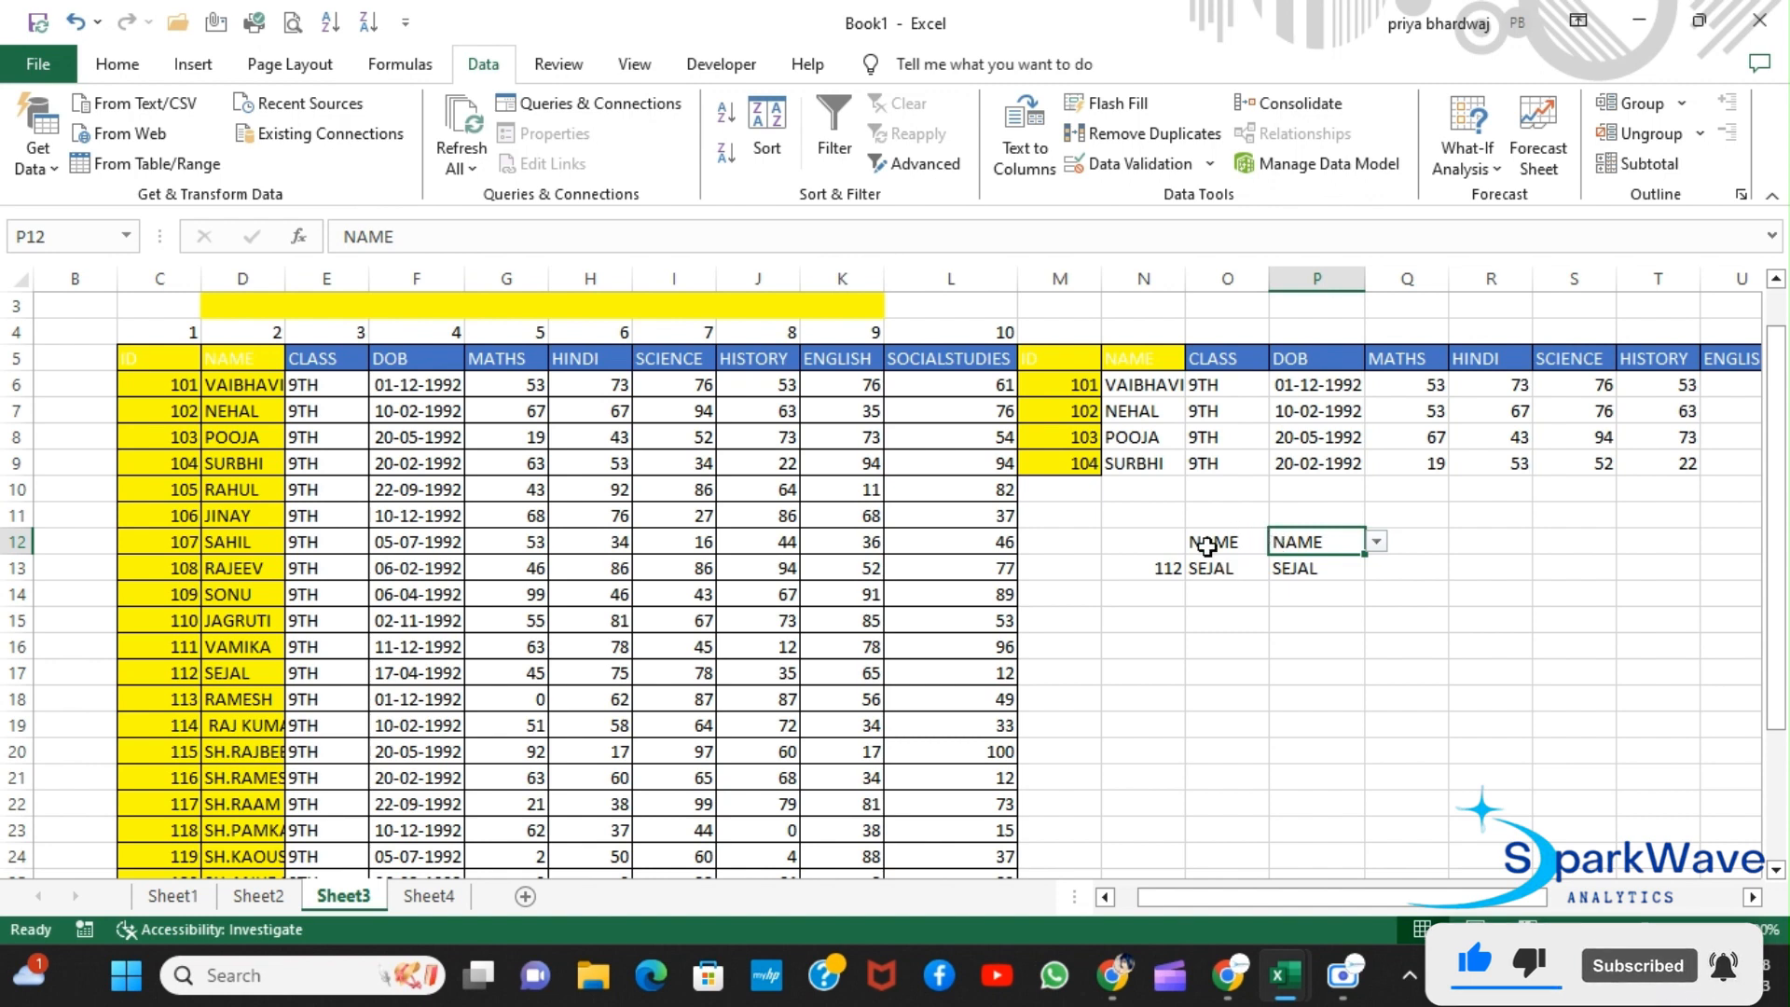
Step: Open Sheet4 and bring its HLOOKUP title and student table into view
scroll(1194, 511, "up", 1)
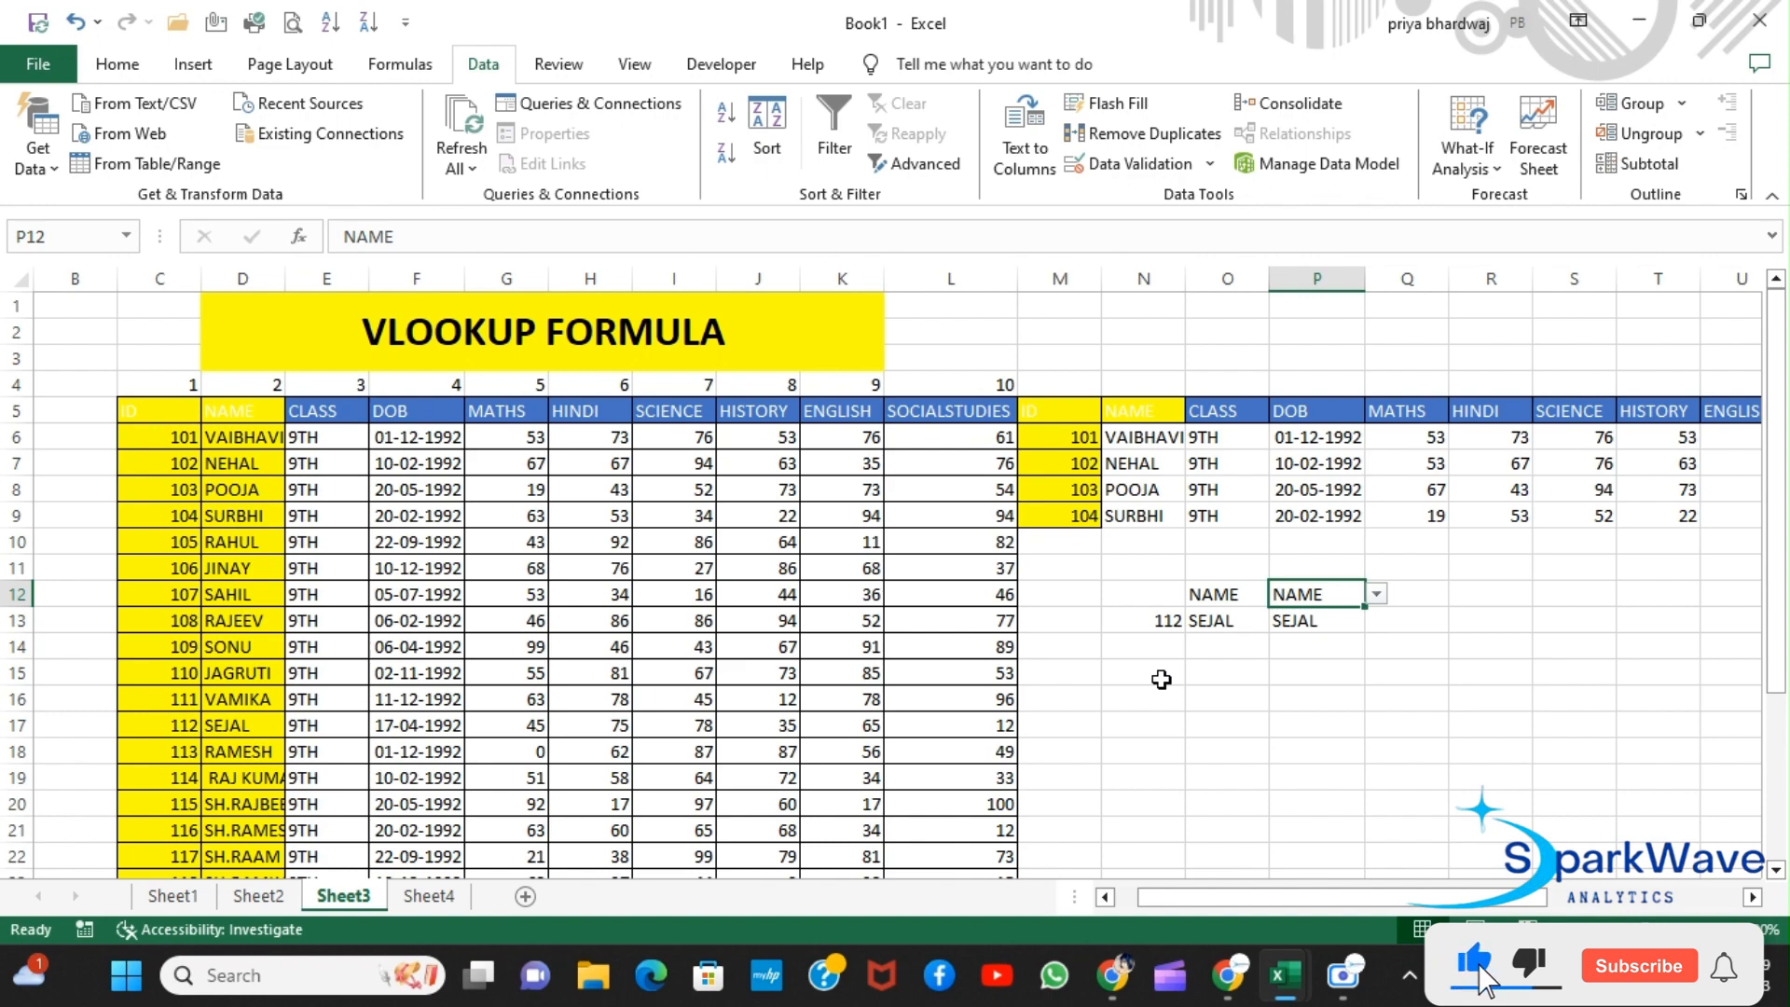
left_click(436, 897)
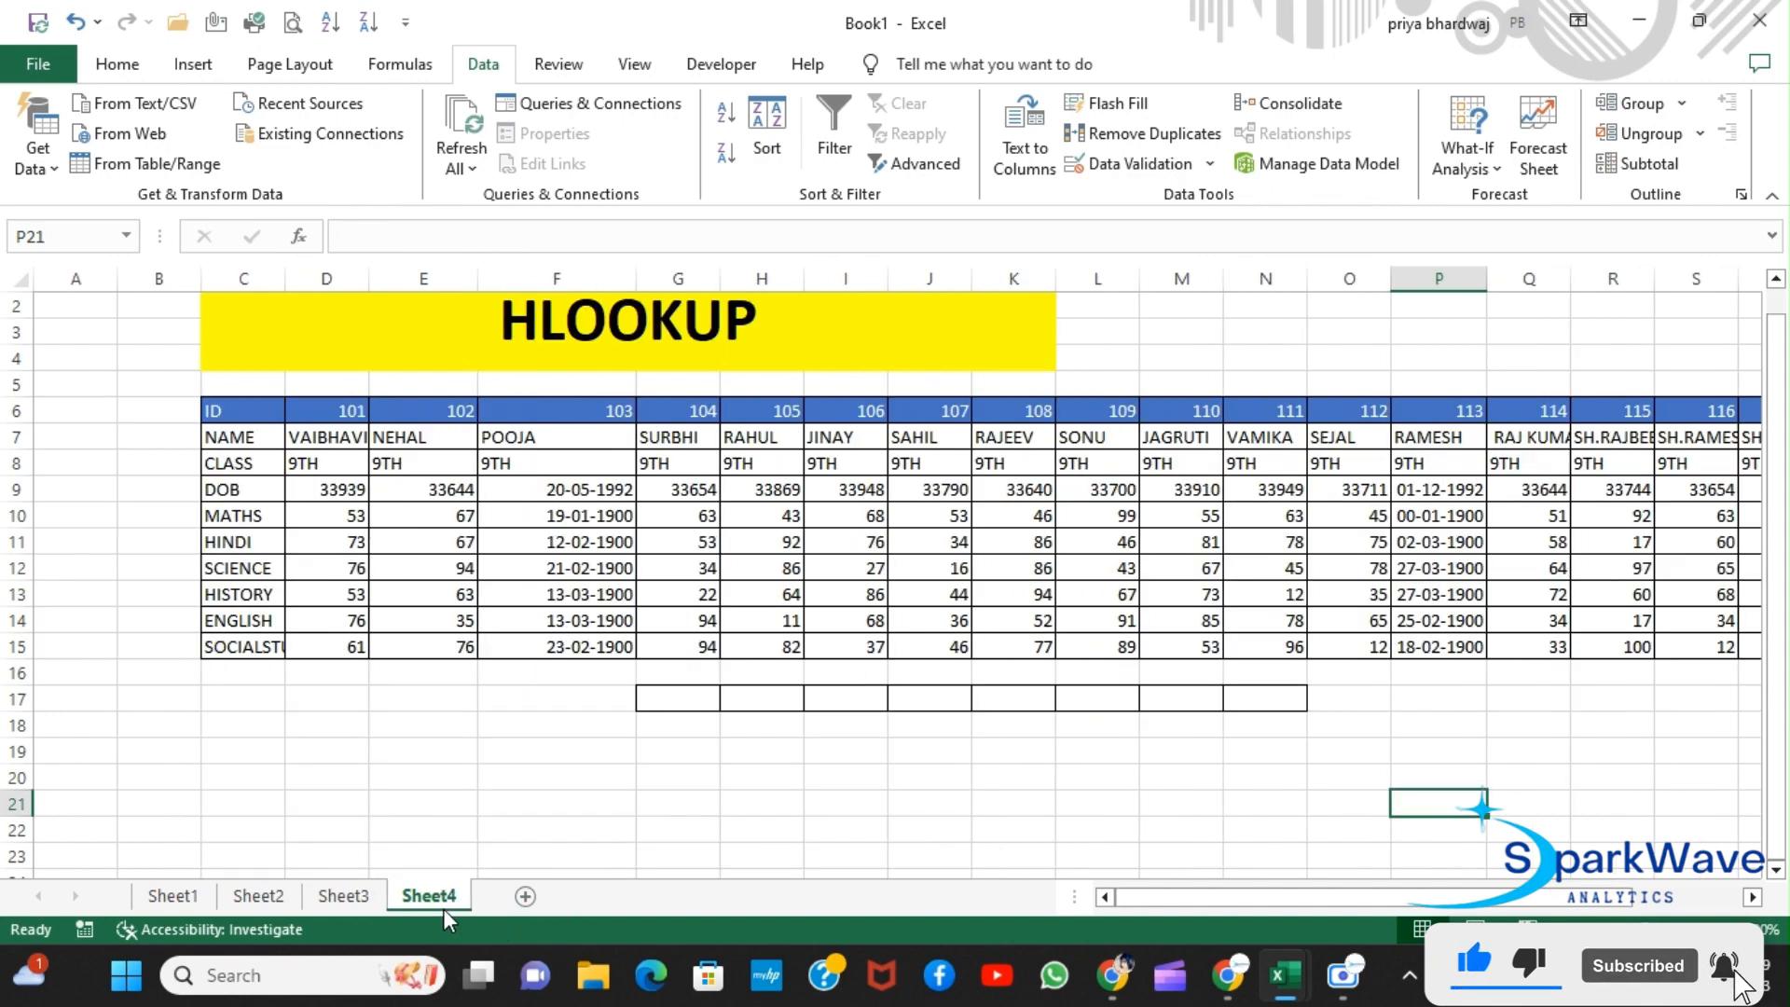
scroll(766, 716, "up", 1)
scroll(766, 715, "right", 1)
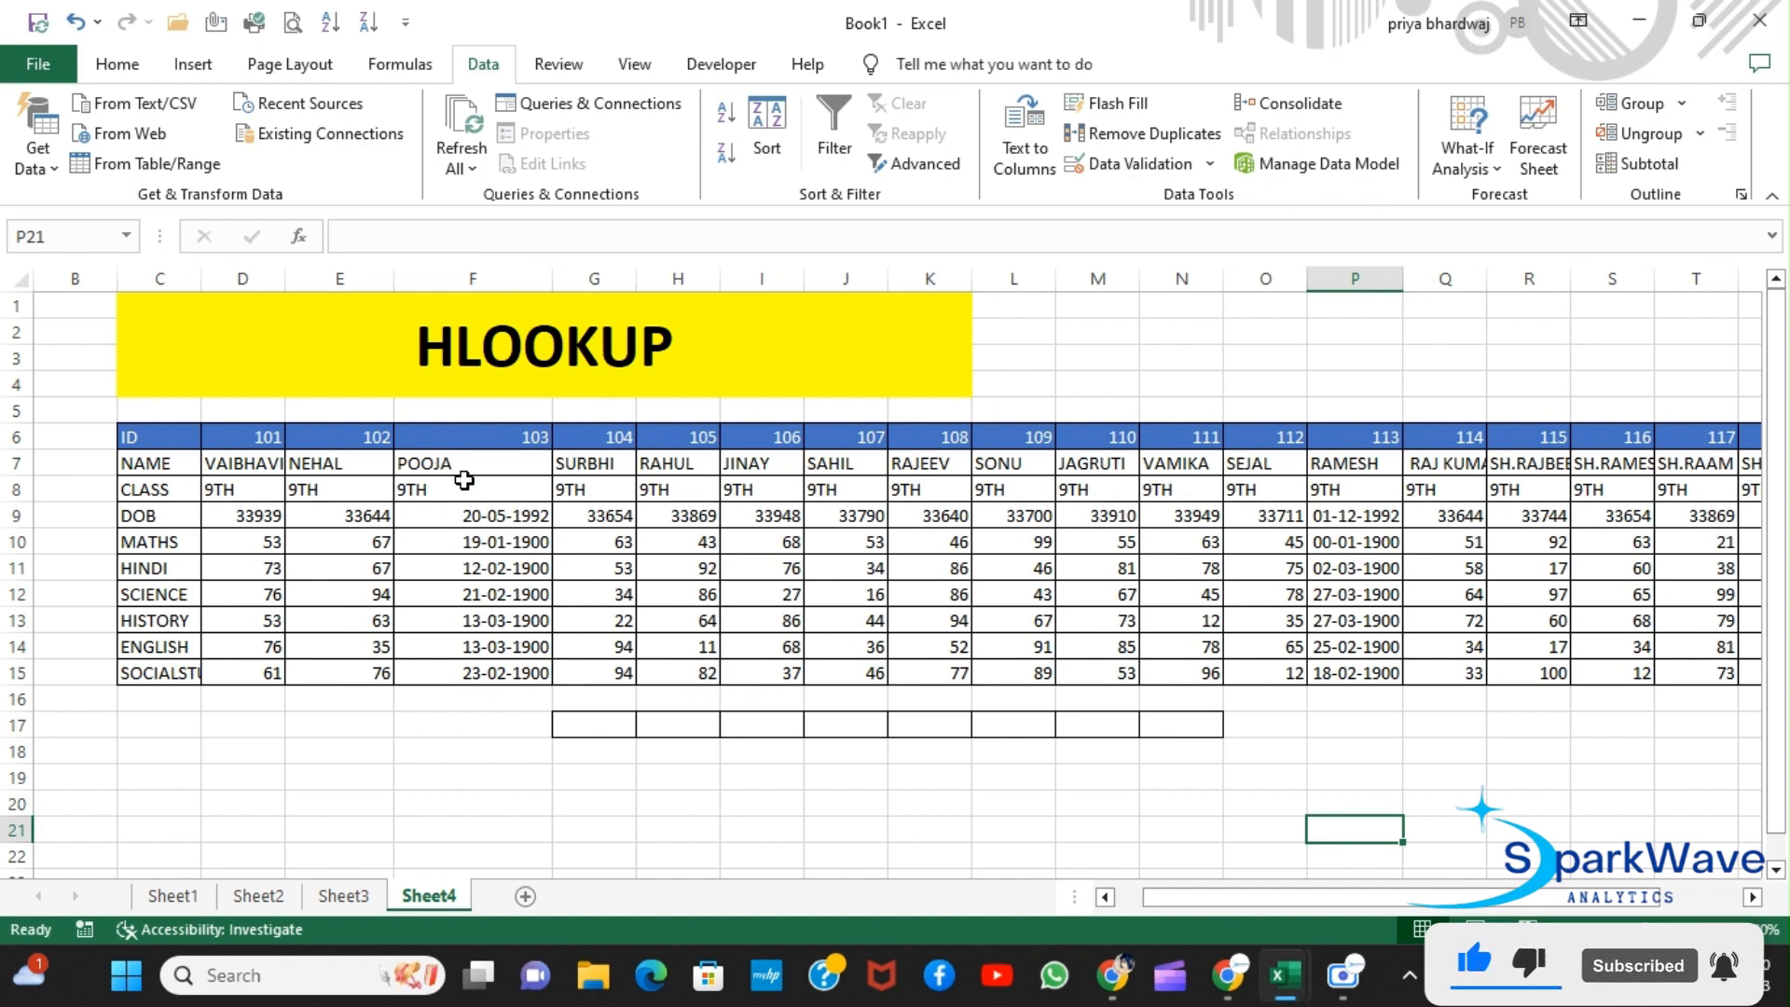
left_click(434, 730)
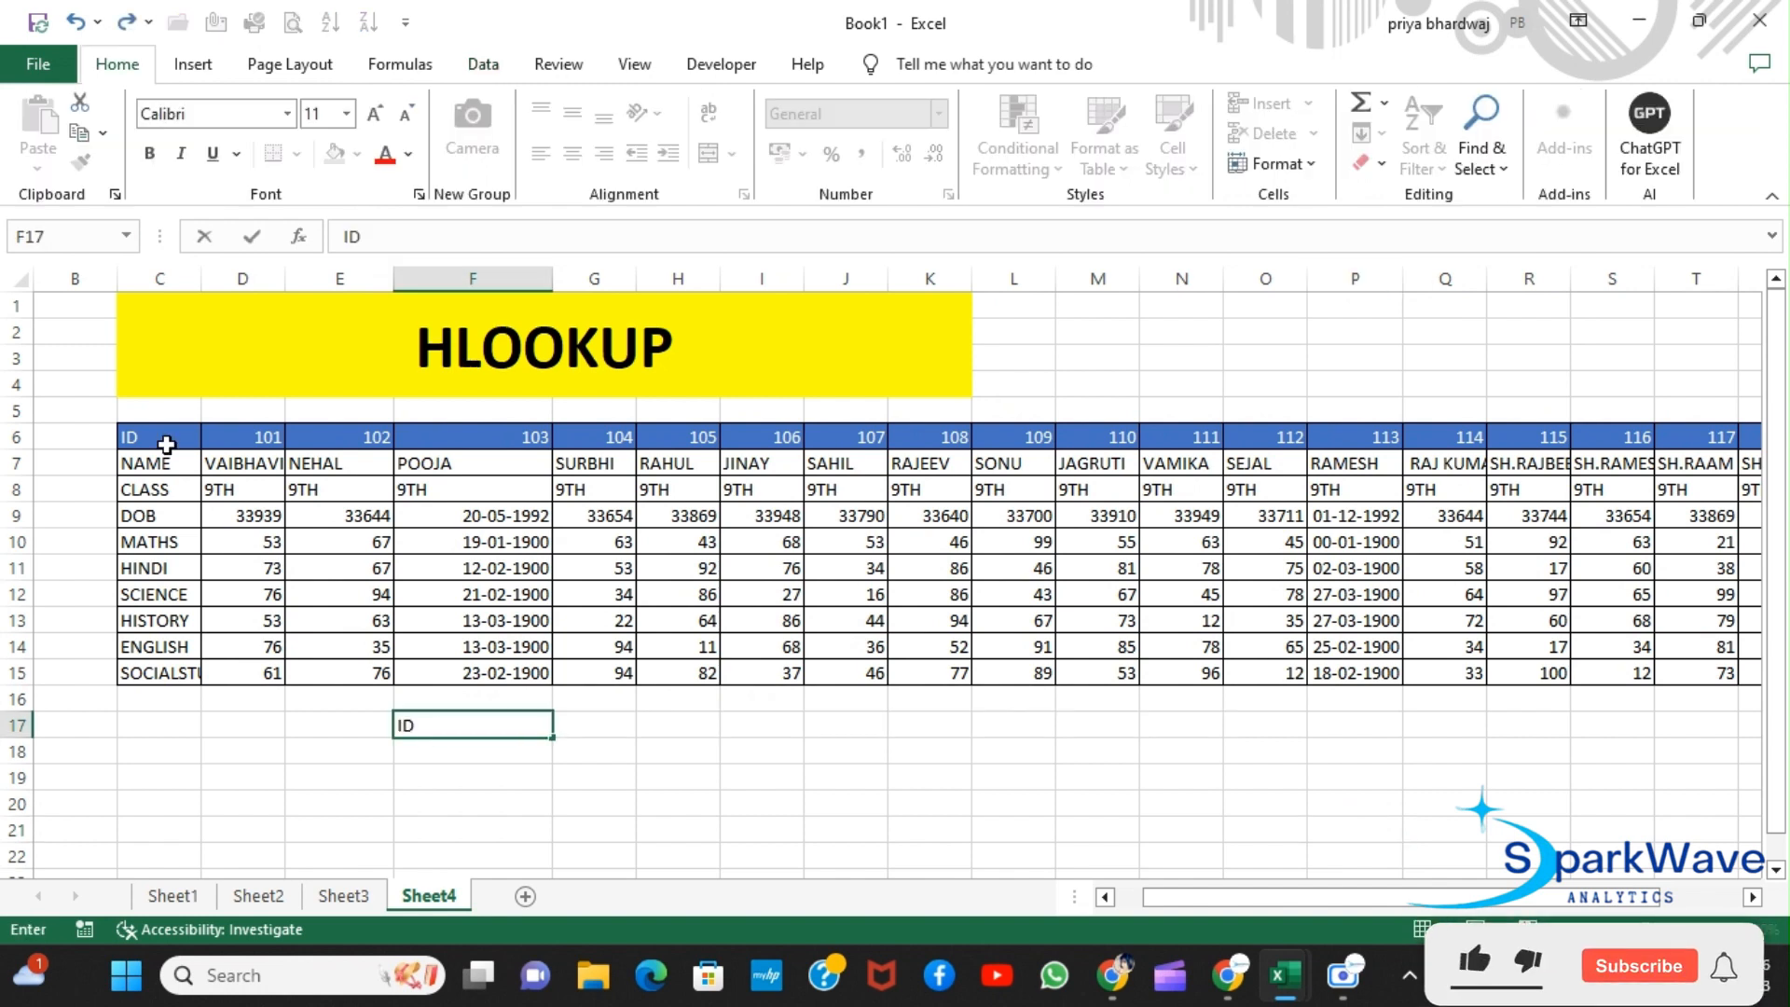
left_click_drag(160, 436, 179, 671)
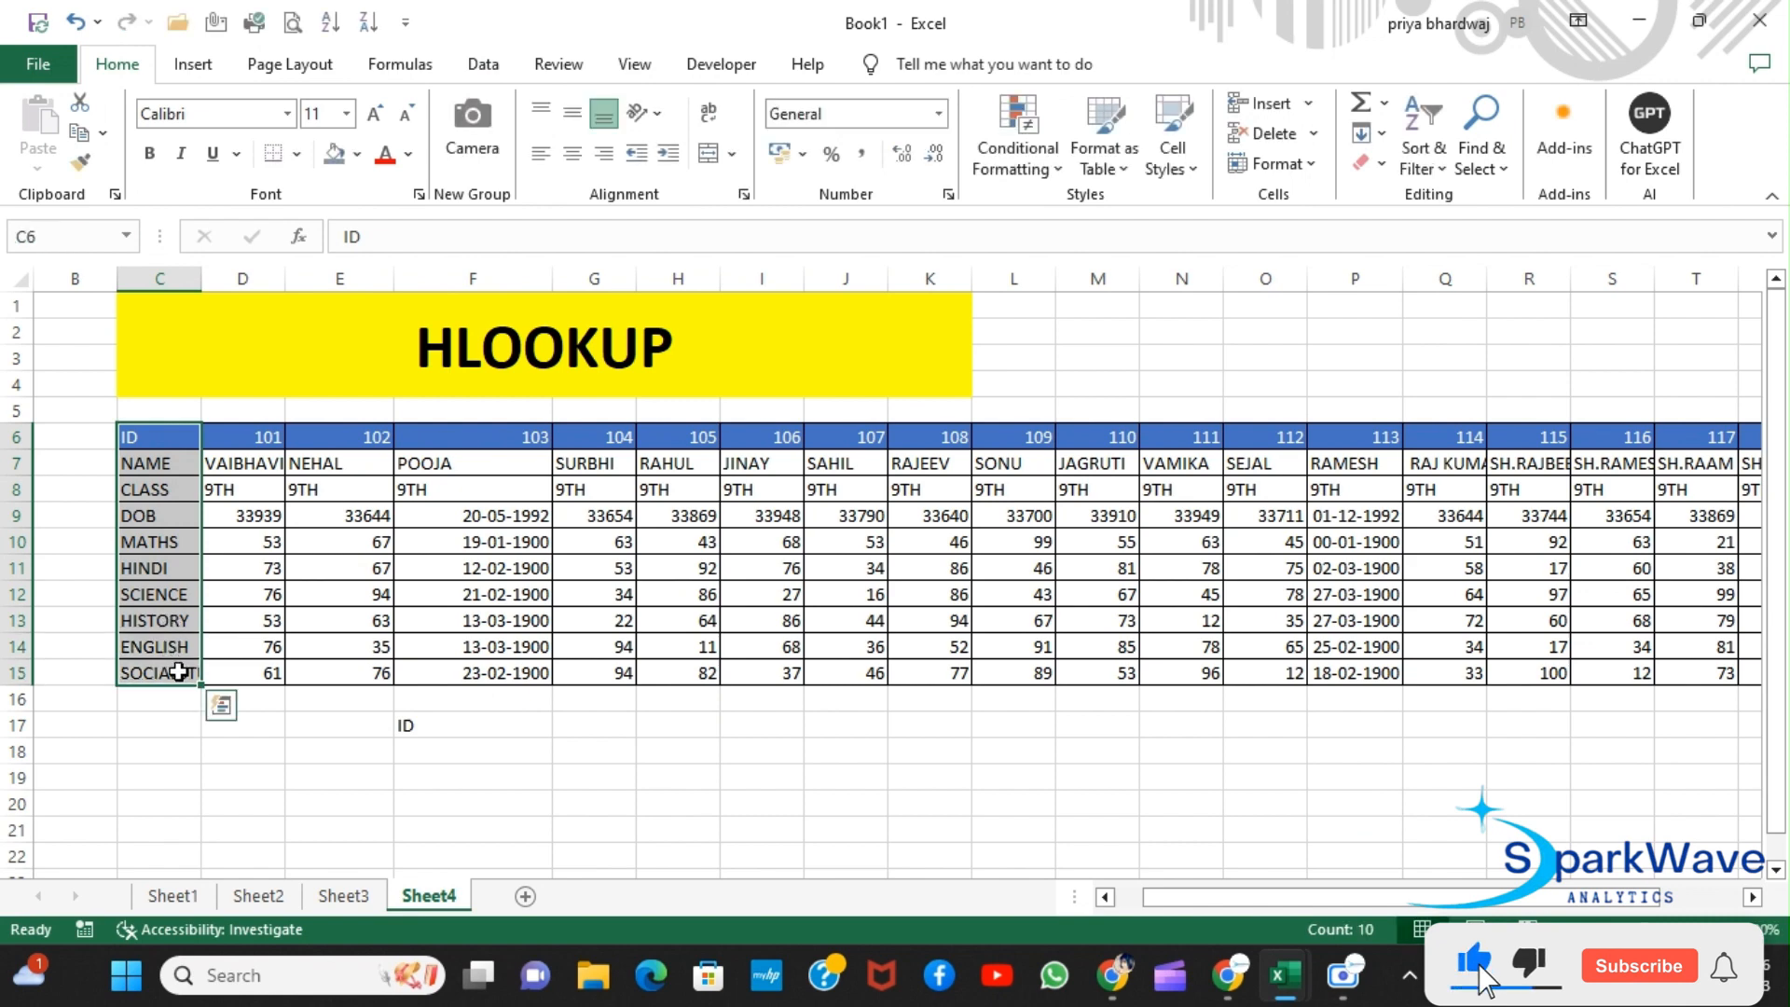
key("ctrl+c")
left_click(458, 725)
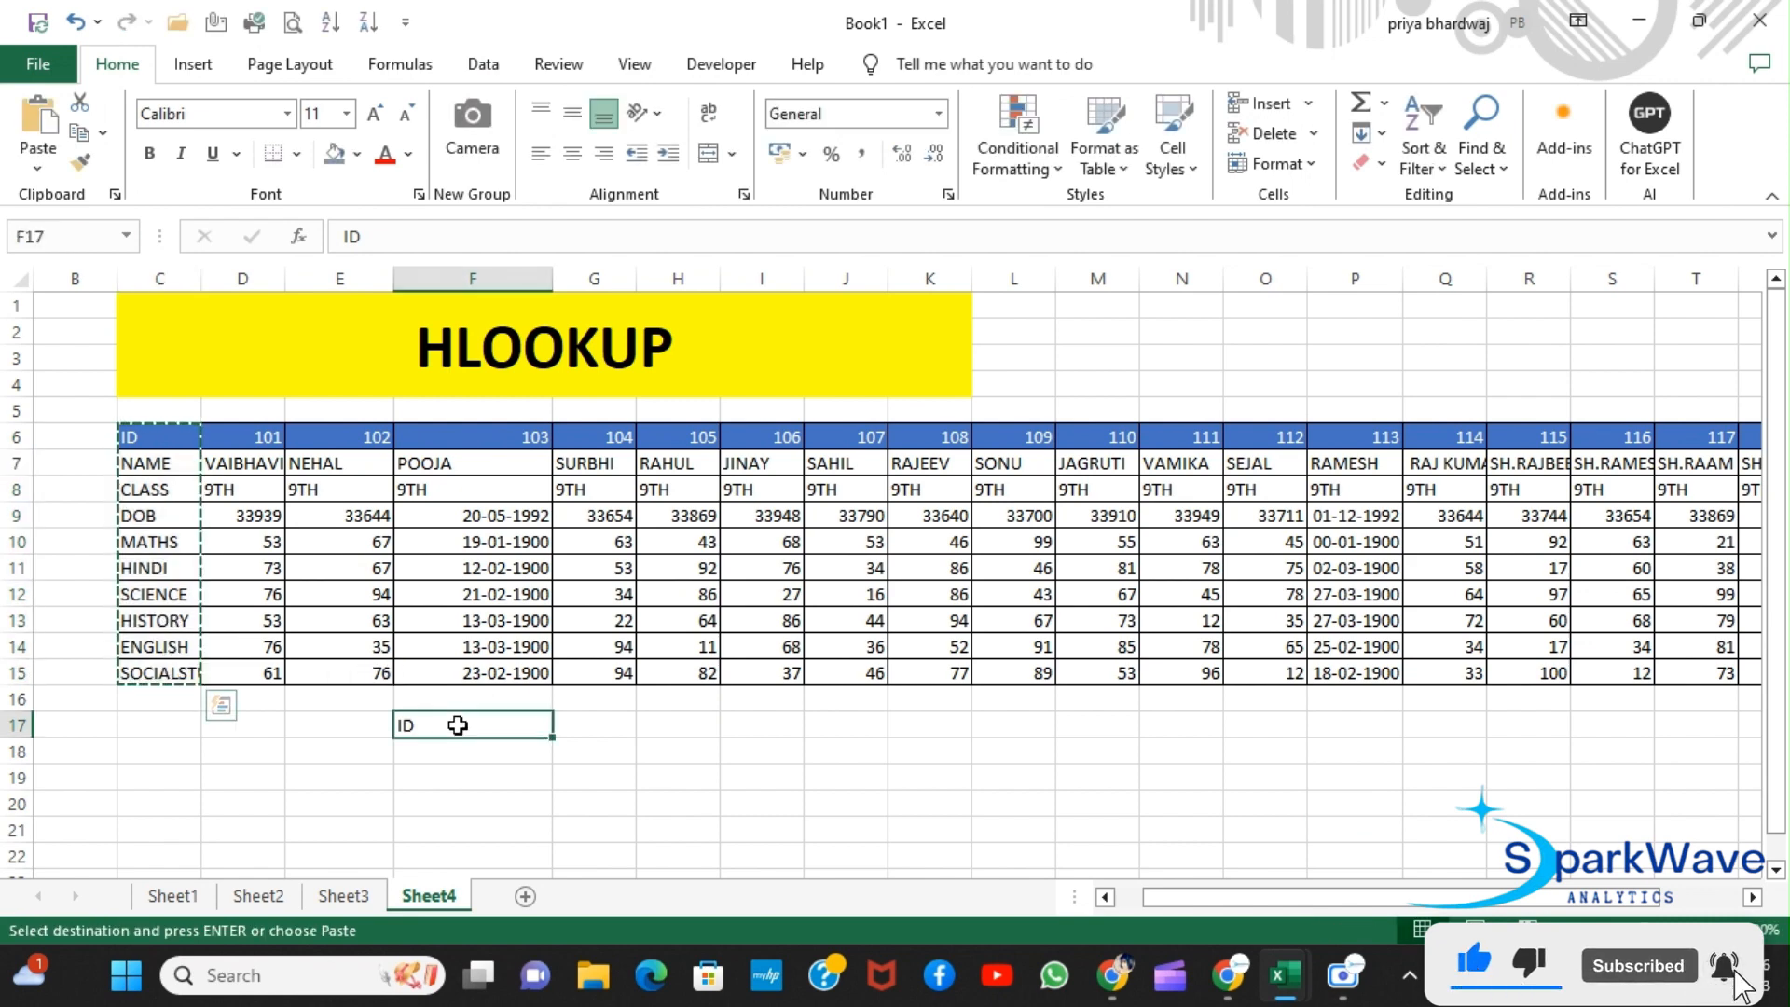
key("BackSpace")
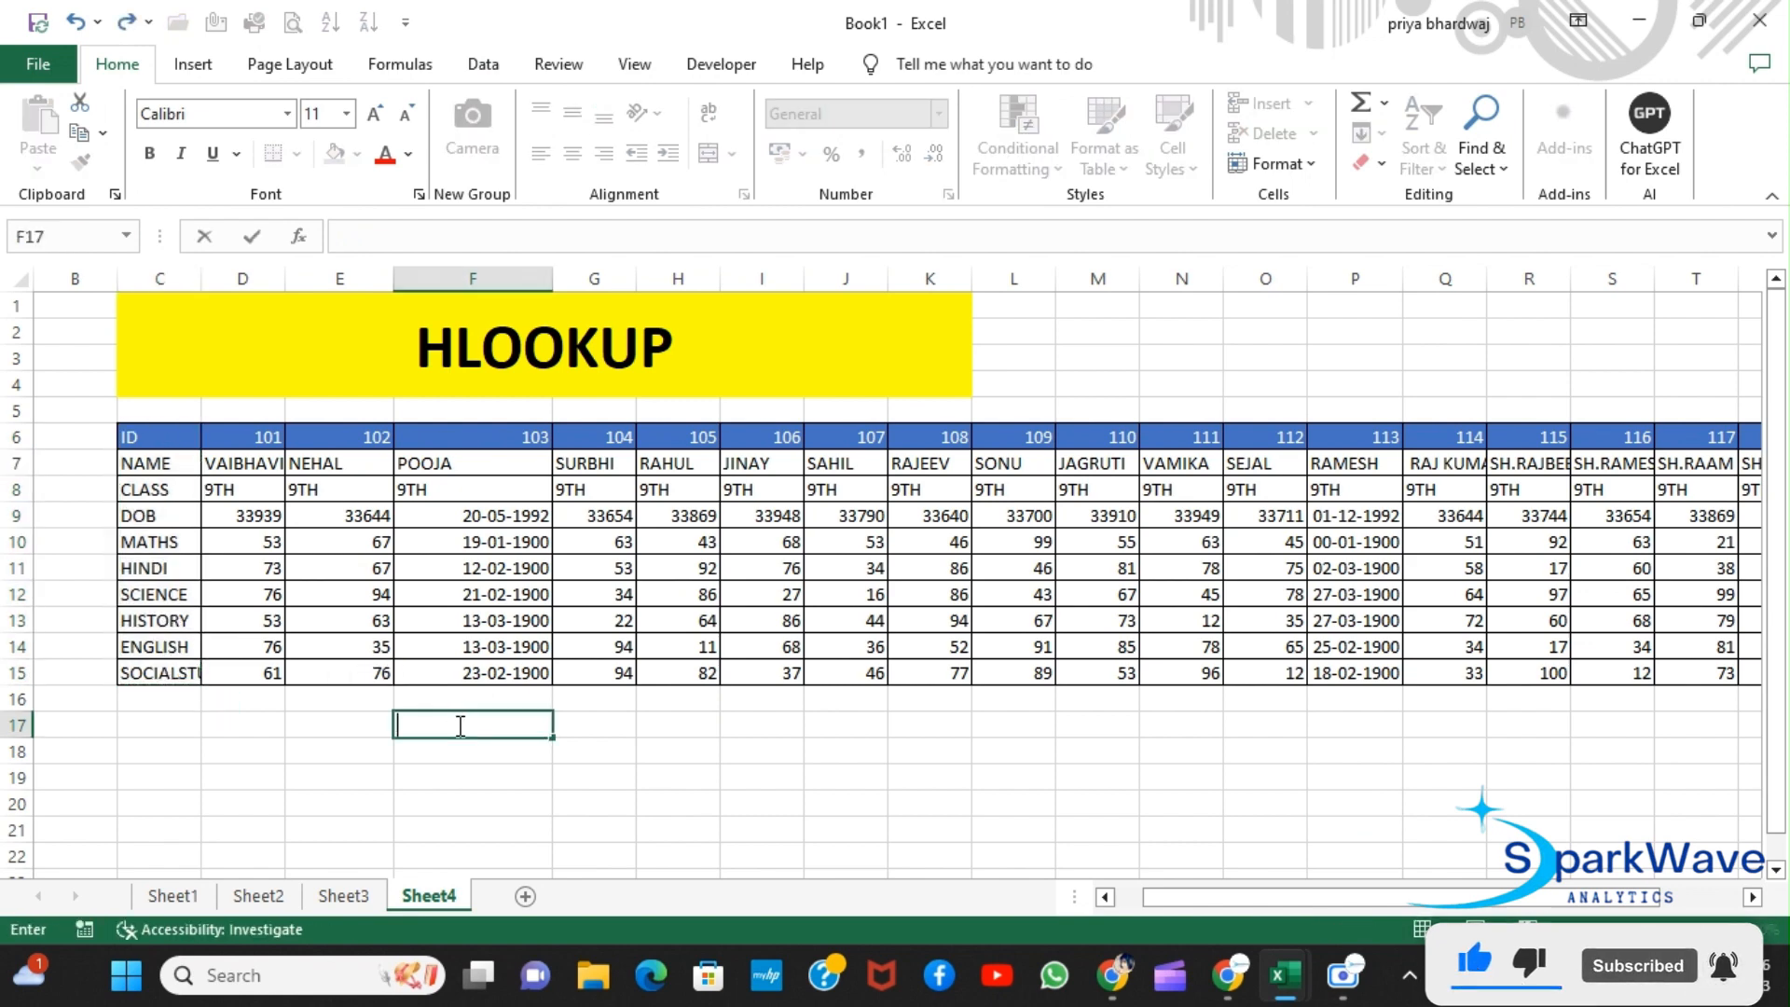
Step: Copy the row labels ID through SOCIALSTUDIES from C6:C15 and paste them starting at F17
left_click_drag(170, 433, 195, 674)
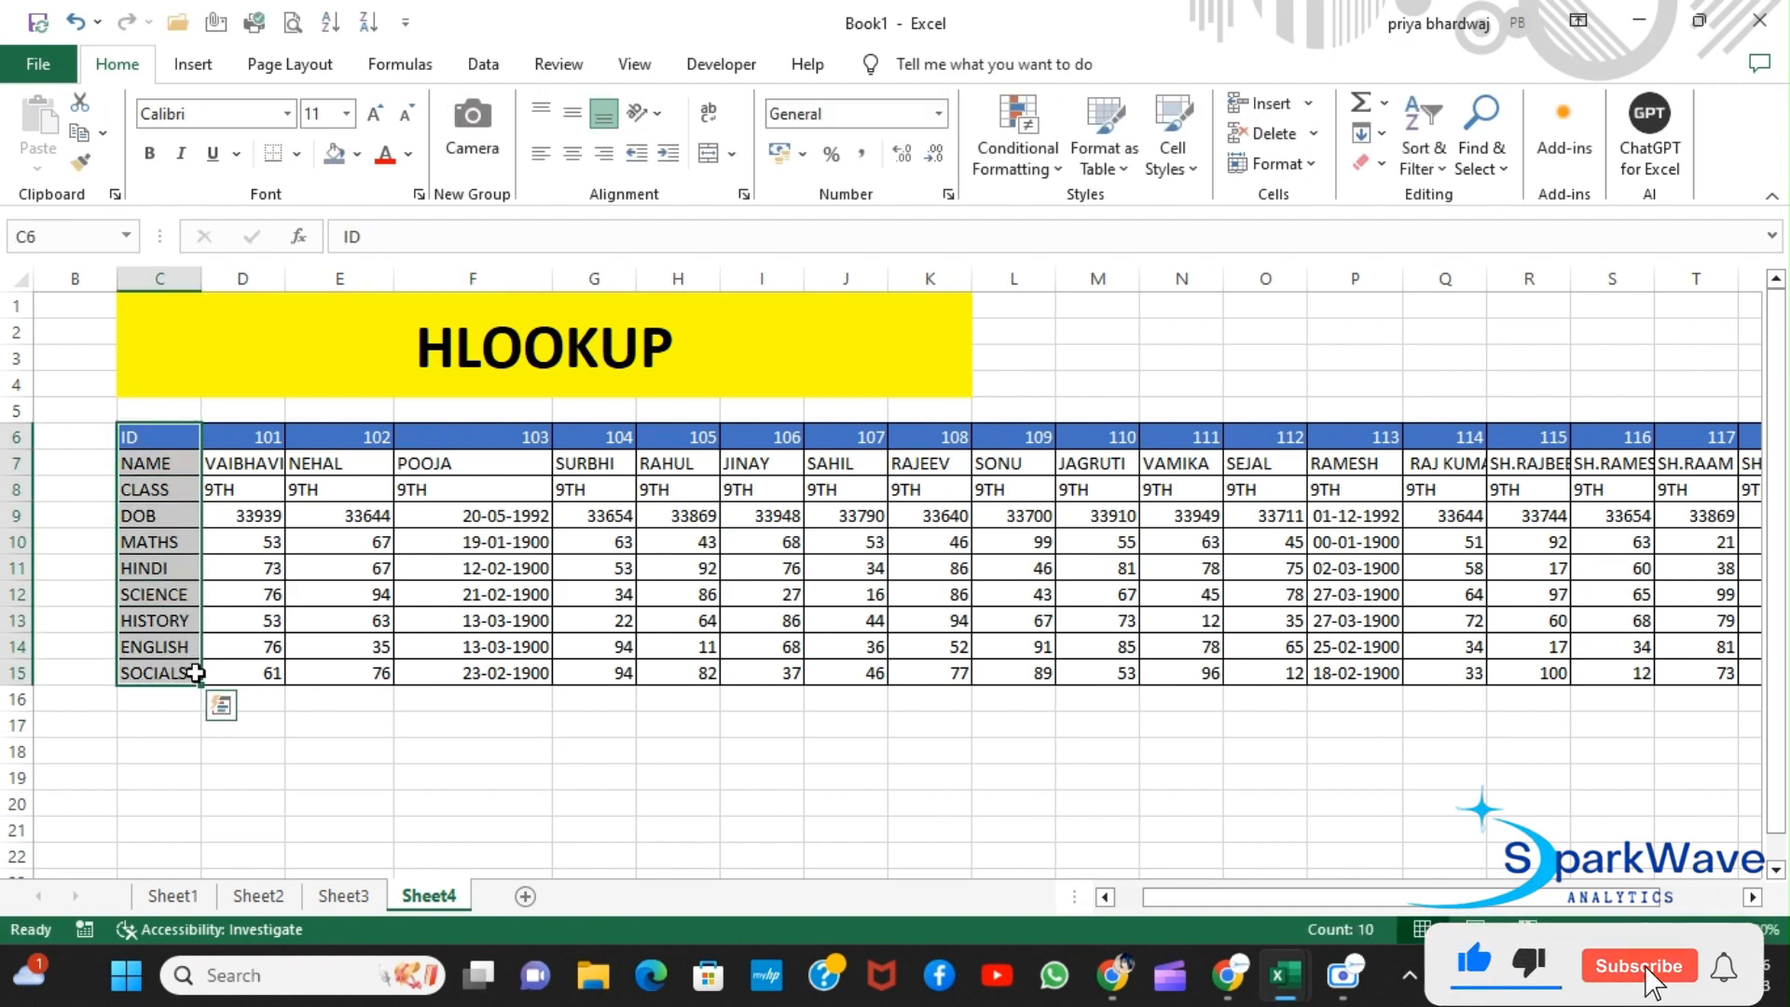
key("ctrl+c")
left_click(424, 723)
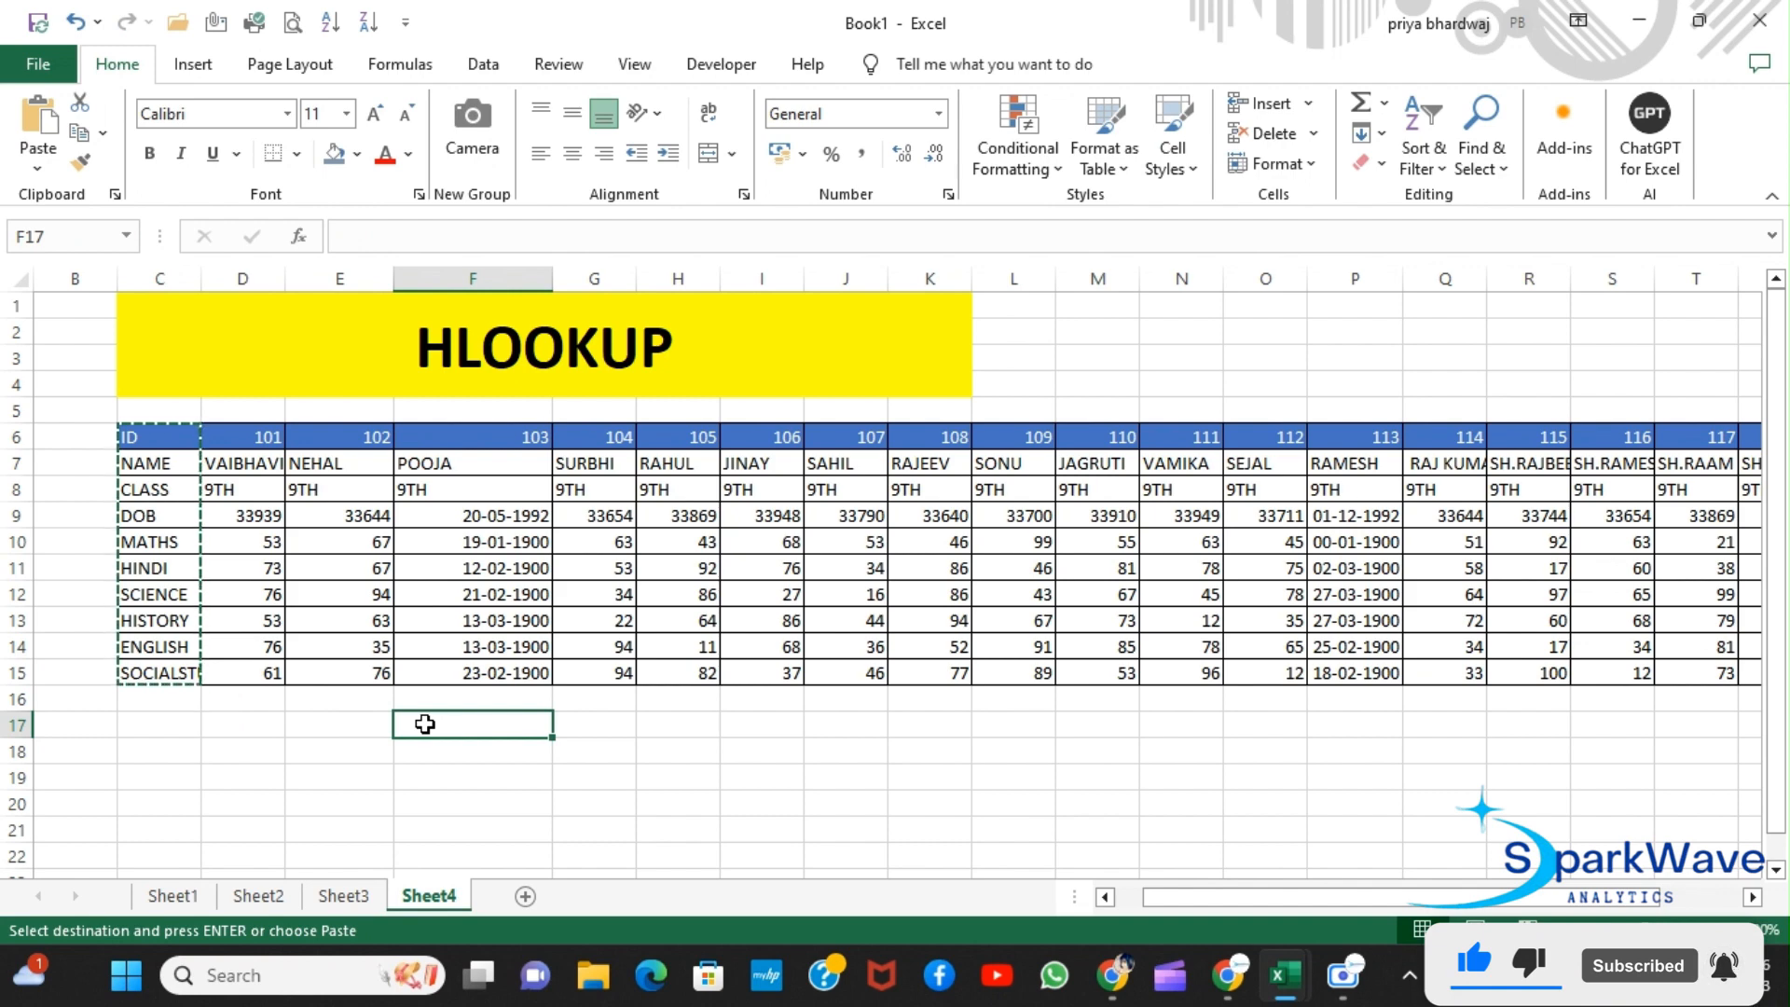
key("ctrl+v")
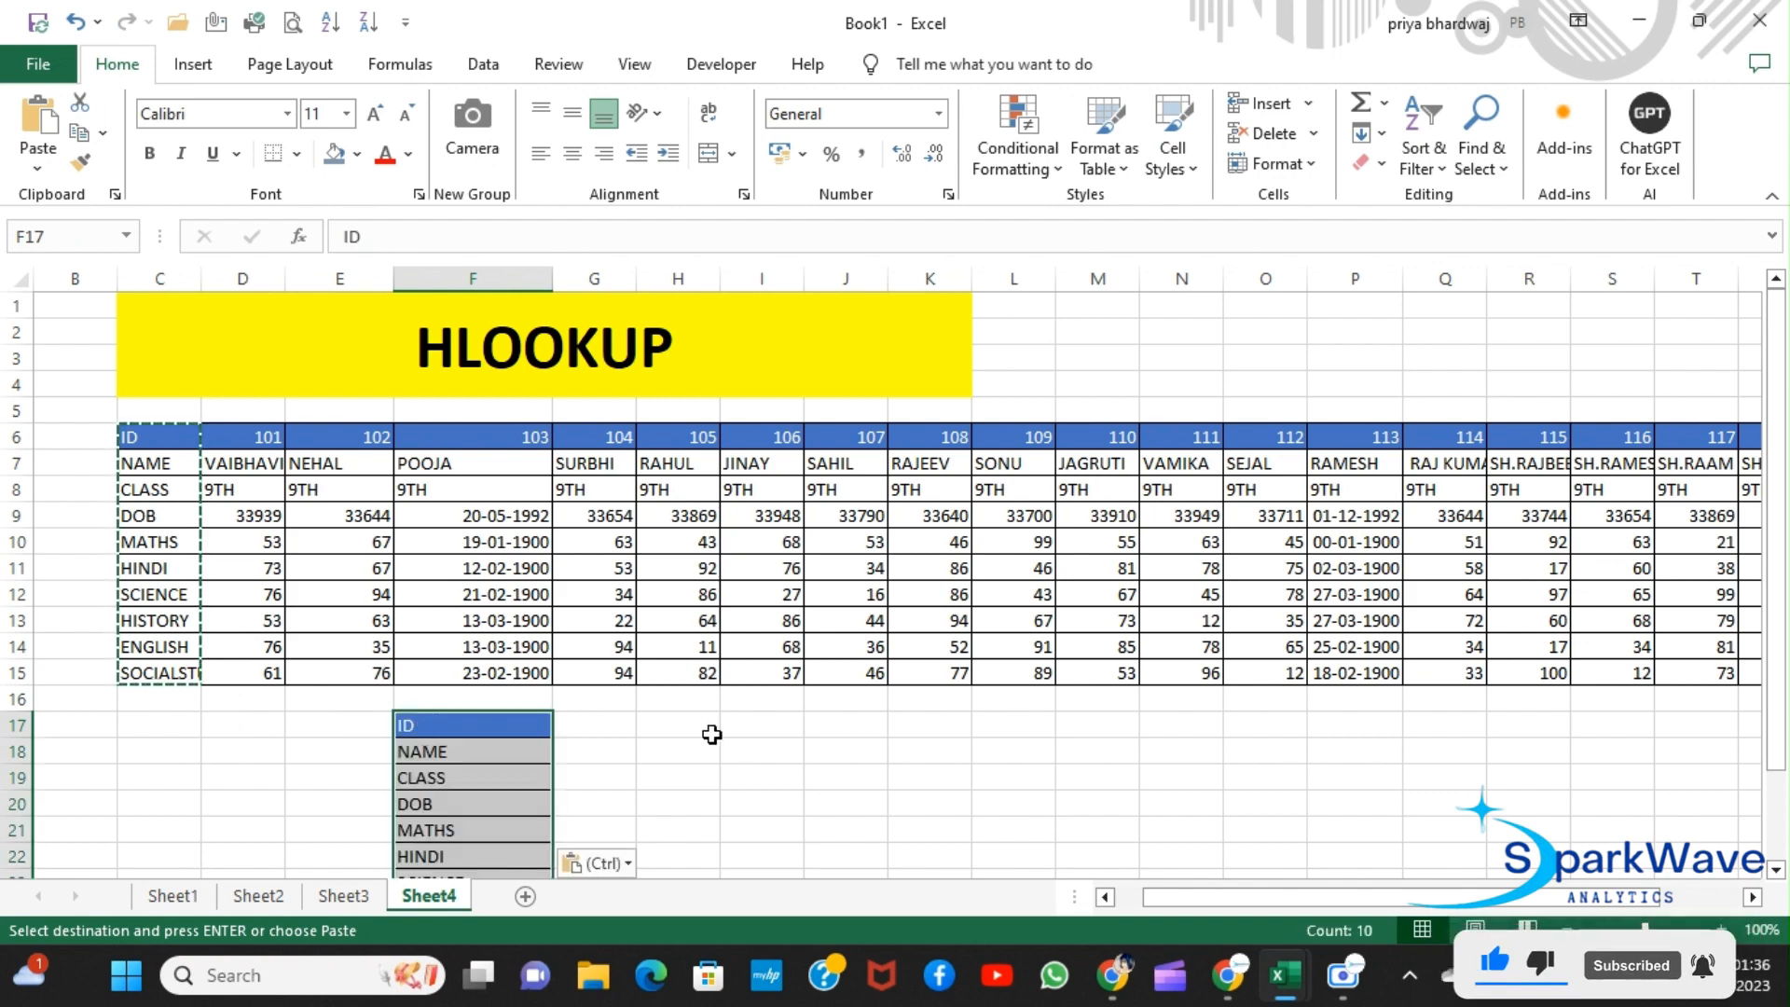
Step: Enter 101 in G17 as the lookup ID beside the pasted labels and select G18
scroll(712, 735, "down", 1)
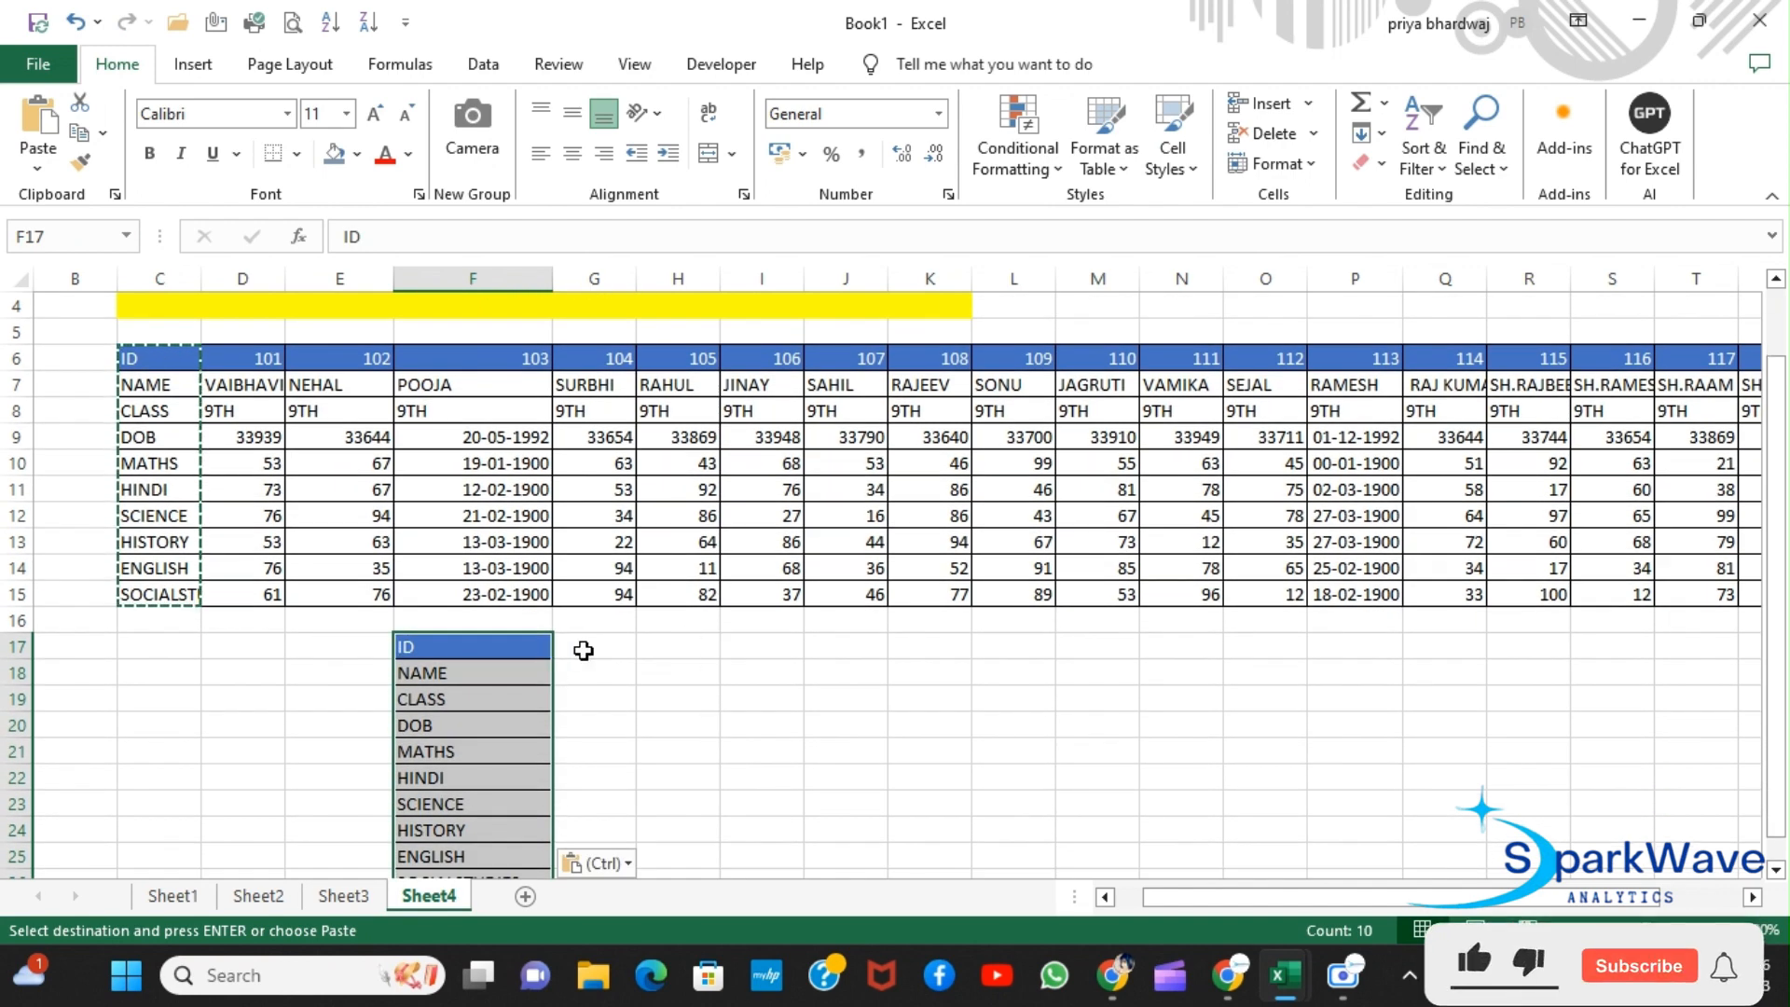
left_click(584, 650)
type("10")
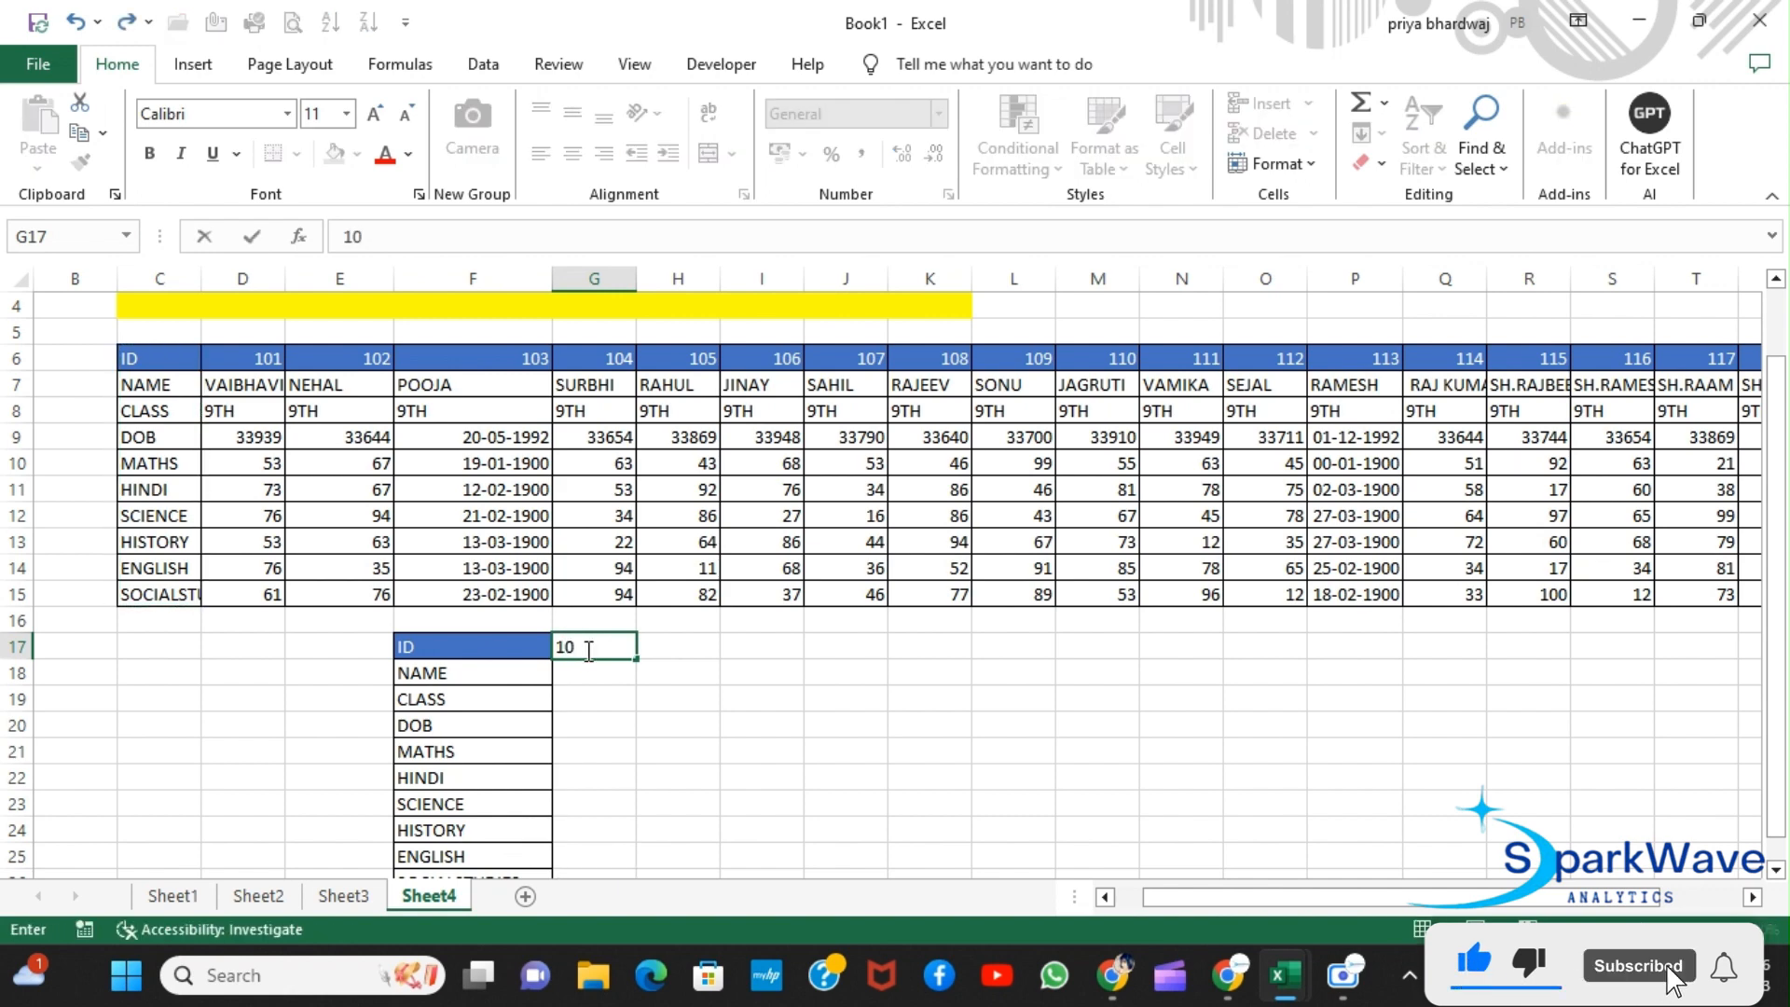
type("1")
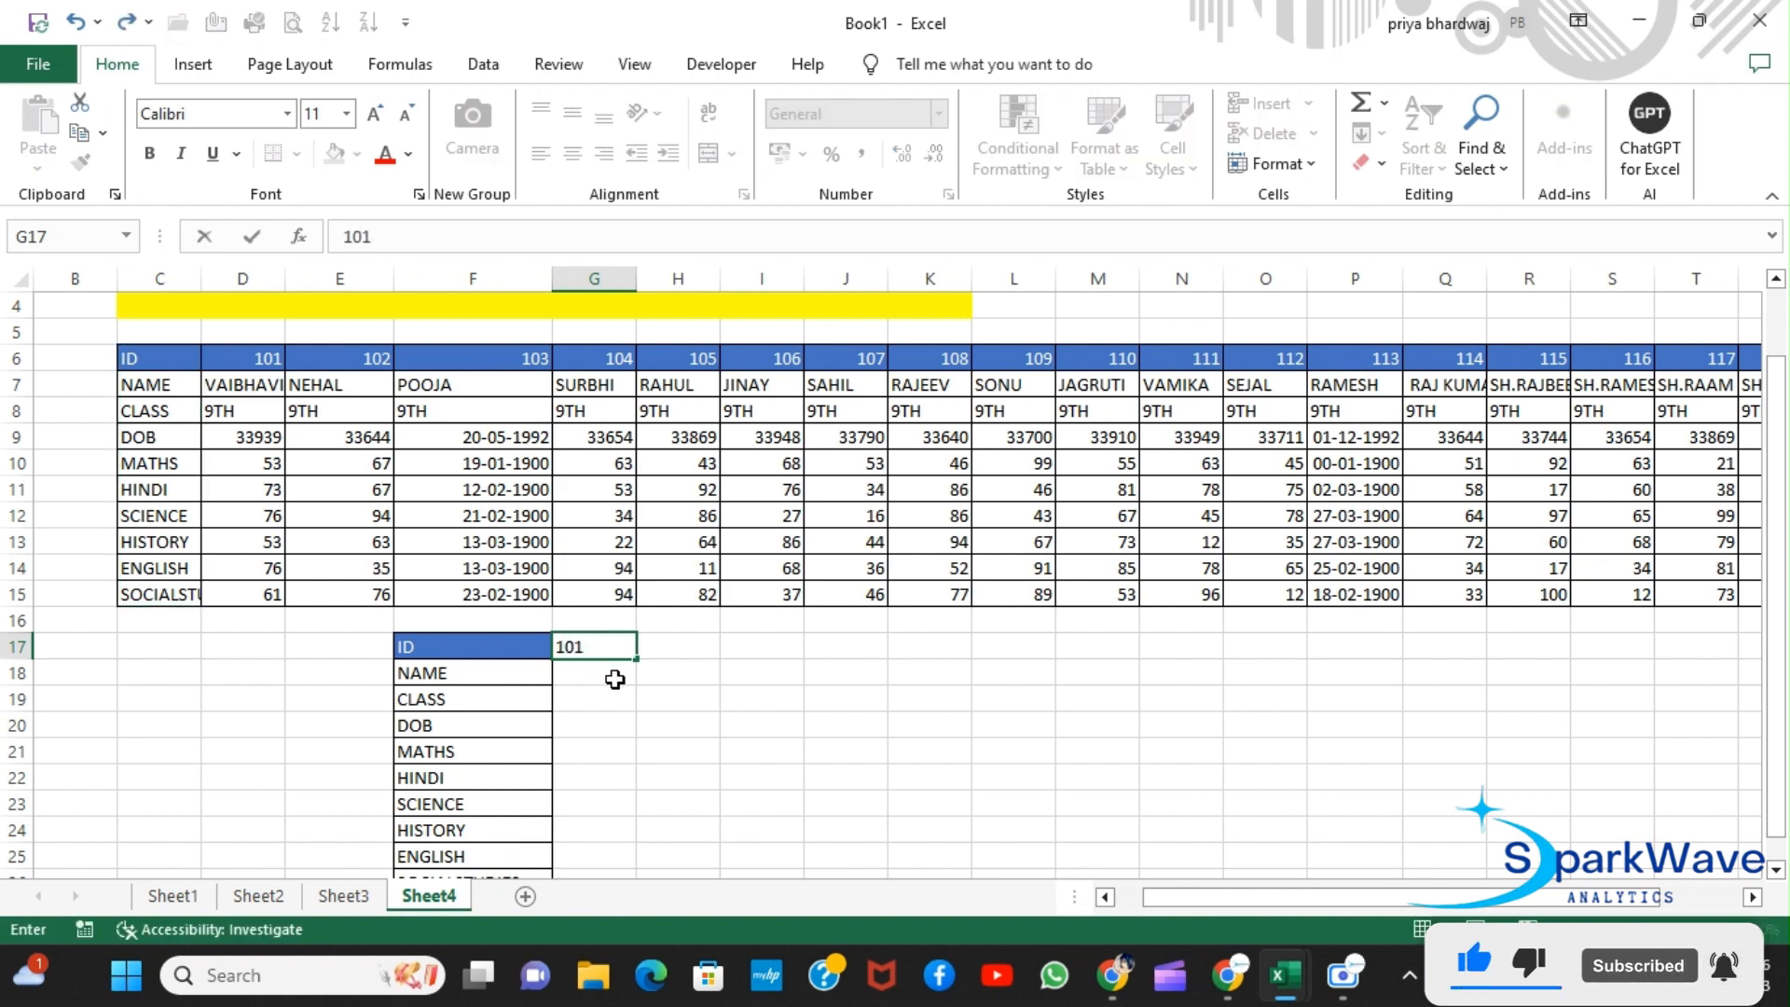
left_click(612, 672)
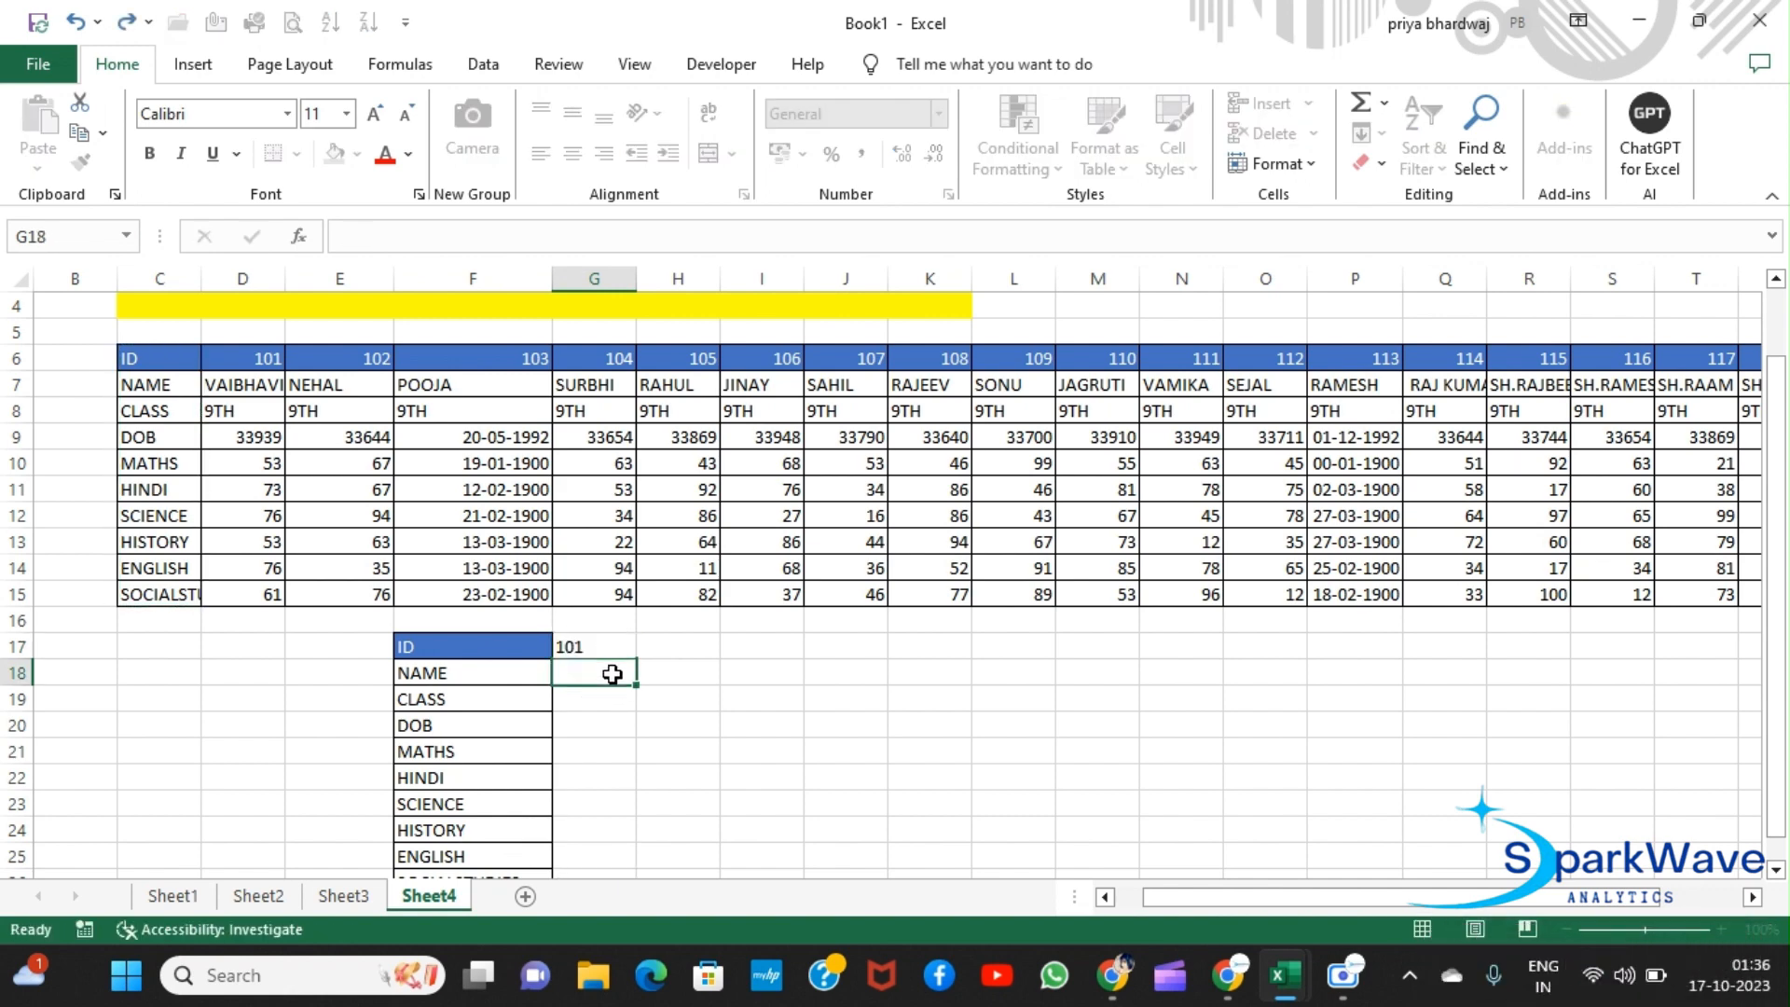
Step: Enter =HLOOKUP(G17,C6:W15,2,0) in G18 to retrieve the student's name for the ID in G17
type("=")
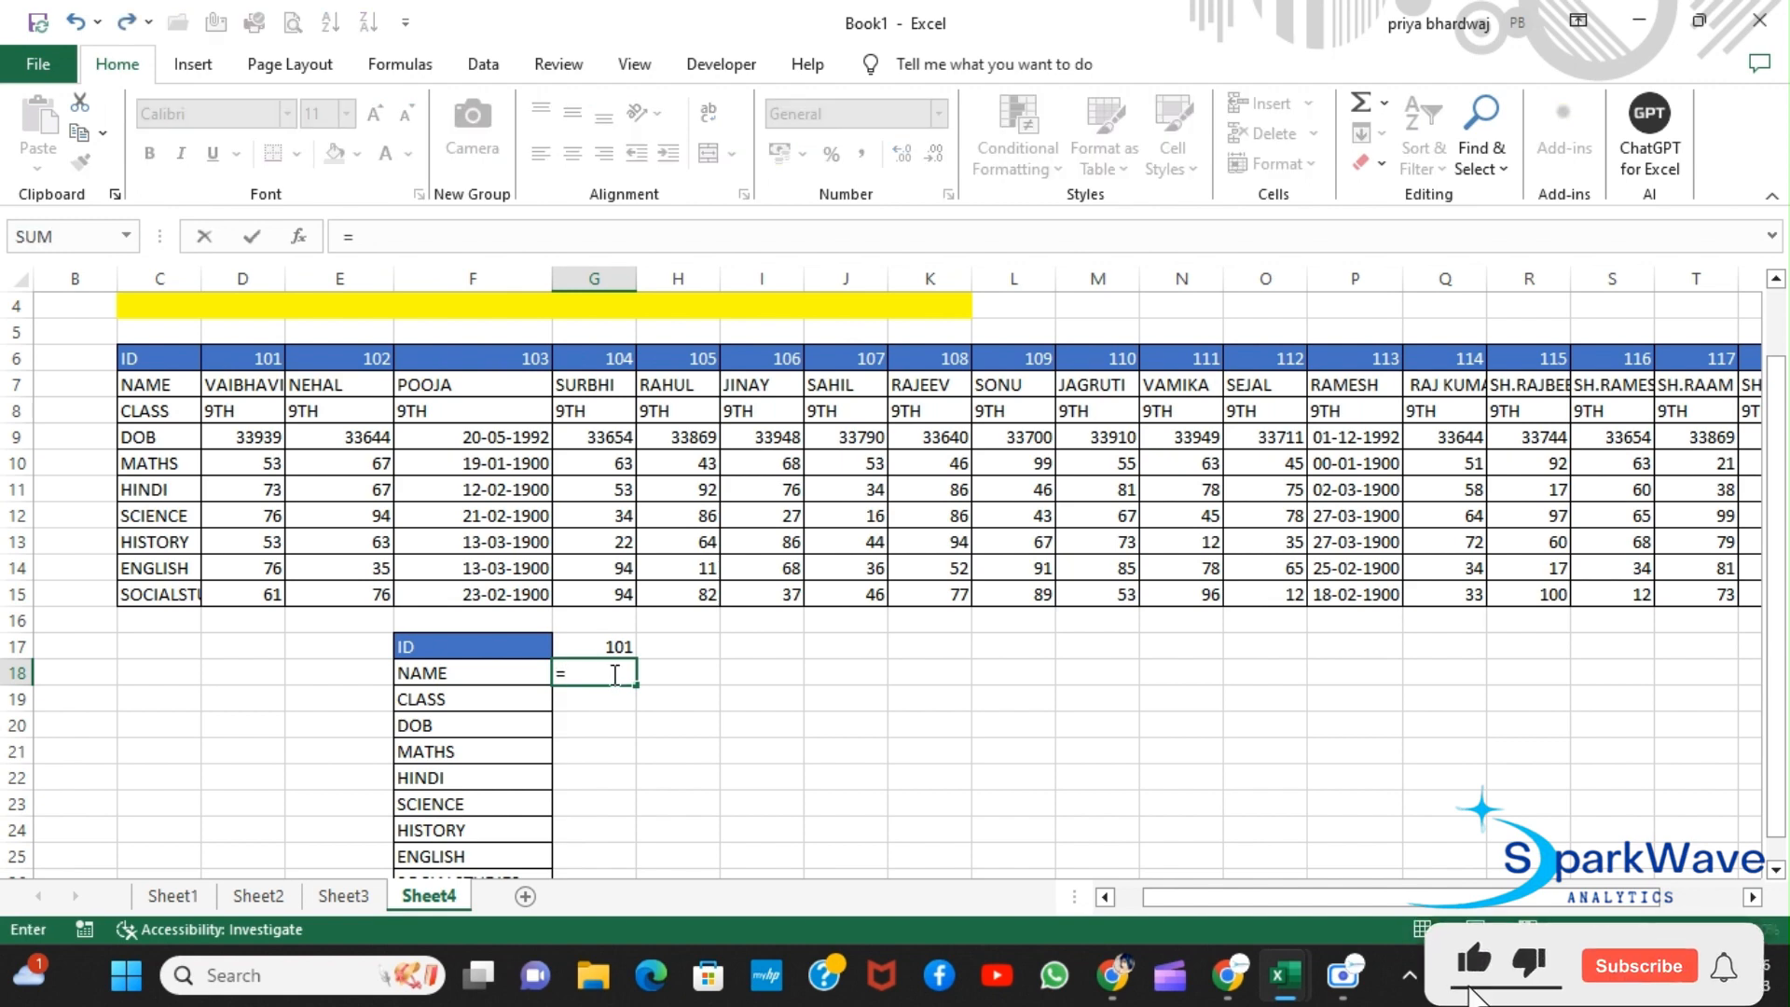
type("H")
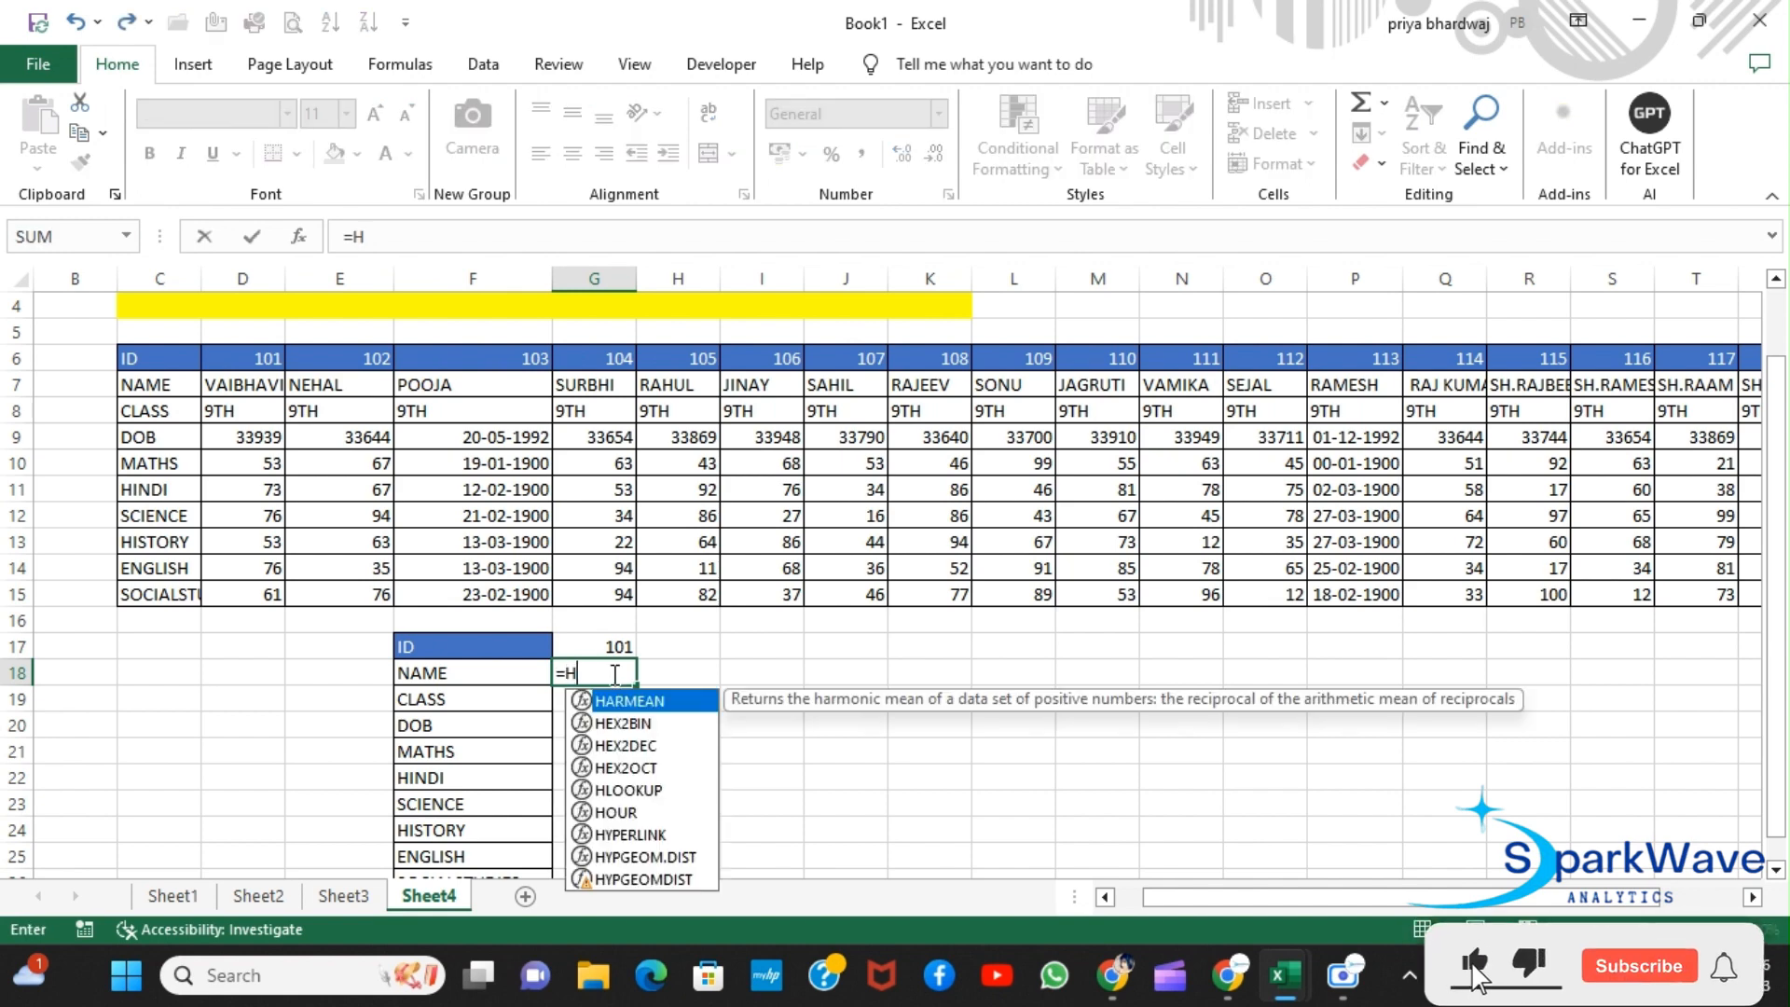
left_click(659, 790)
double_click(659, 791)
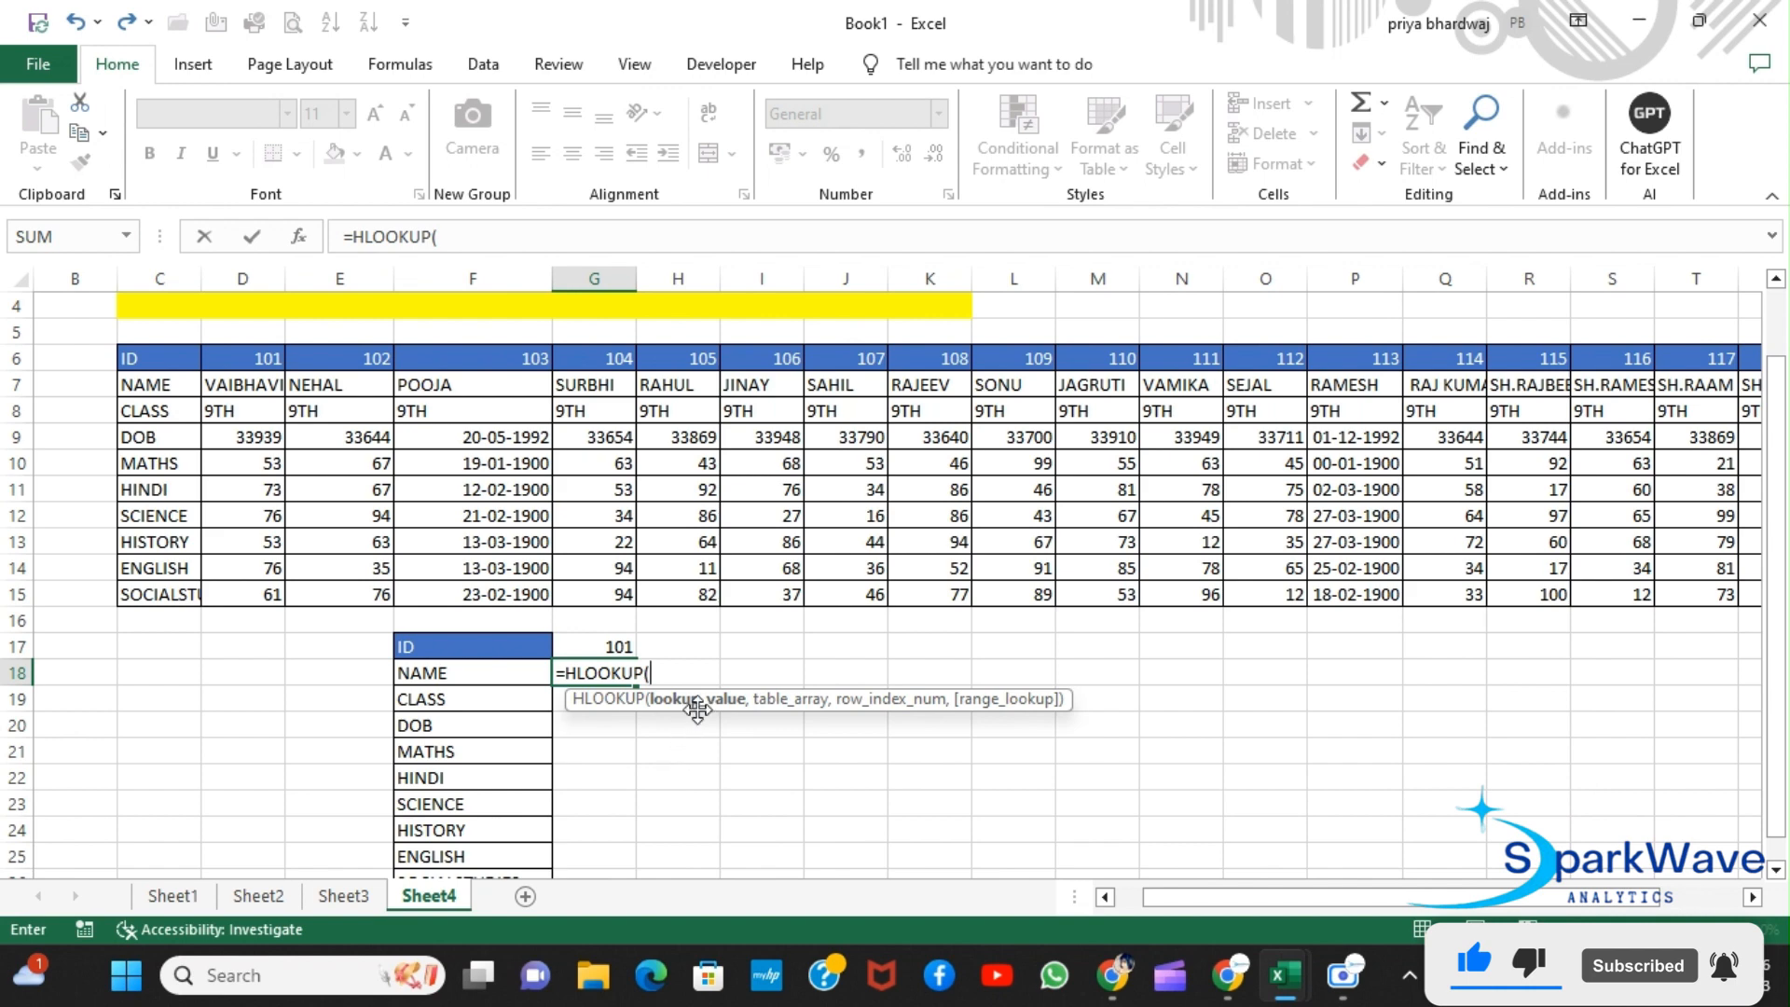
left_click(612, 646)
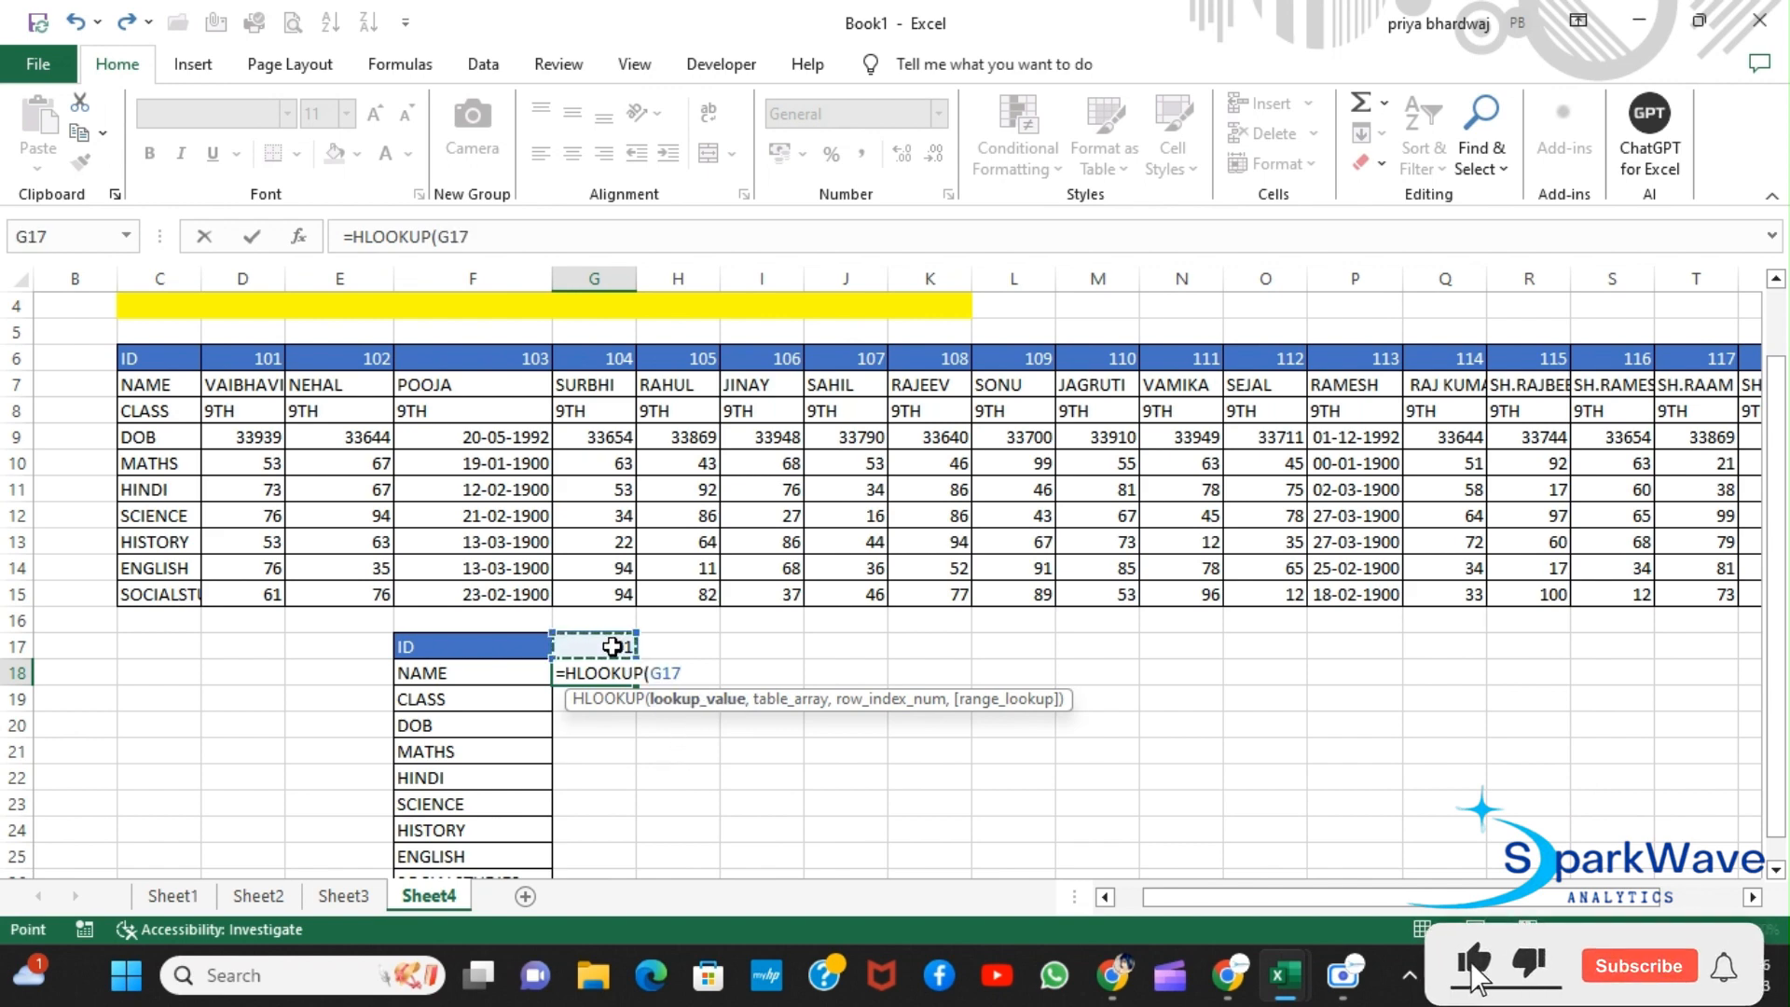
type(",")
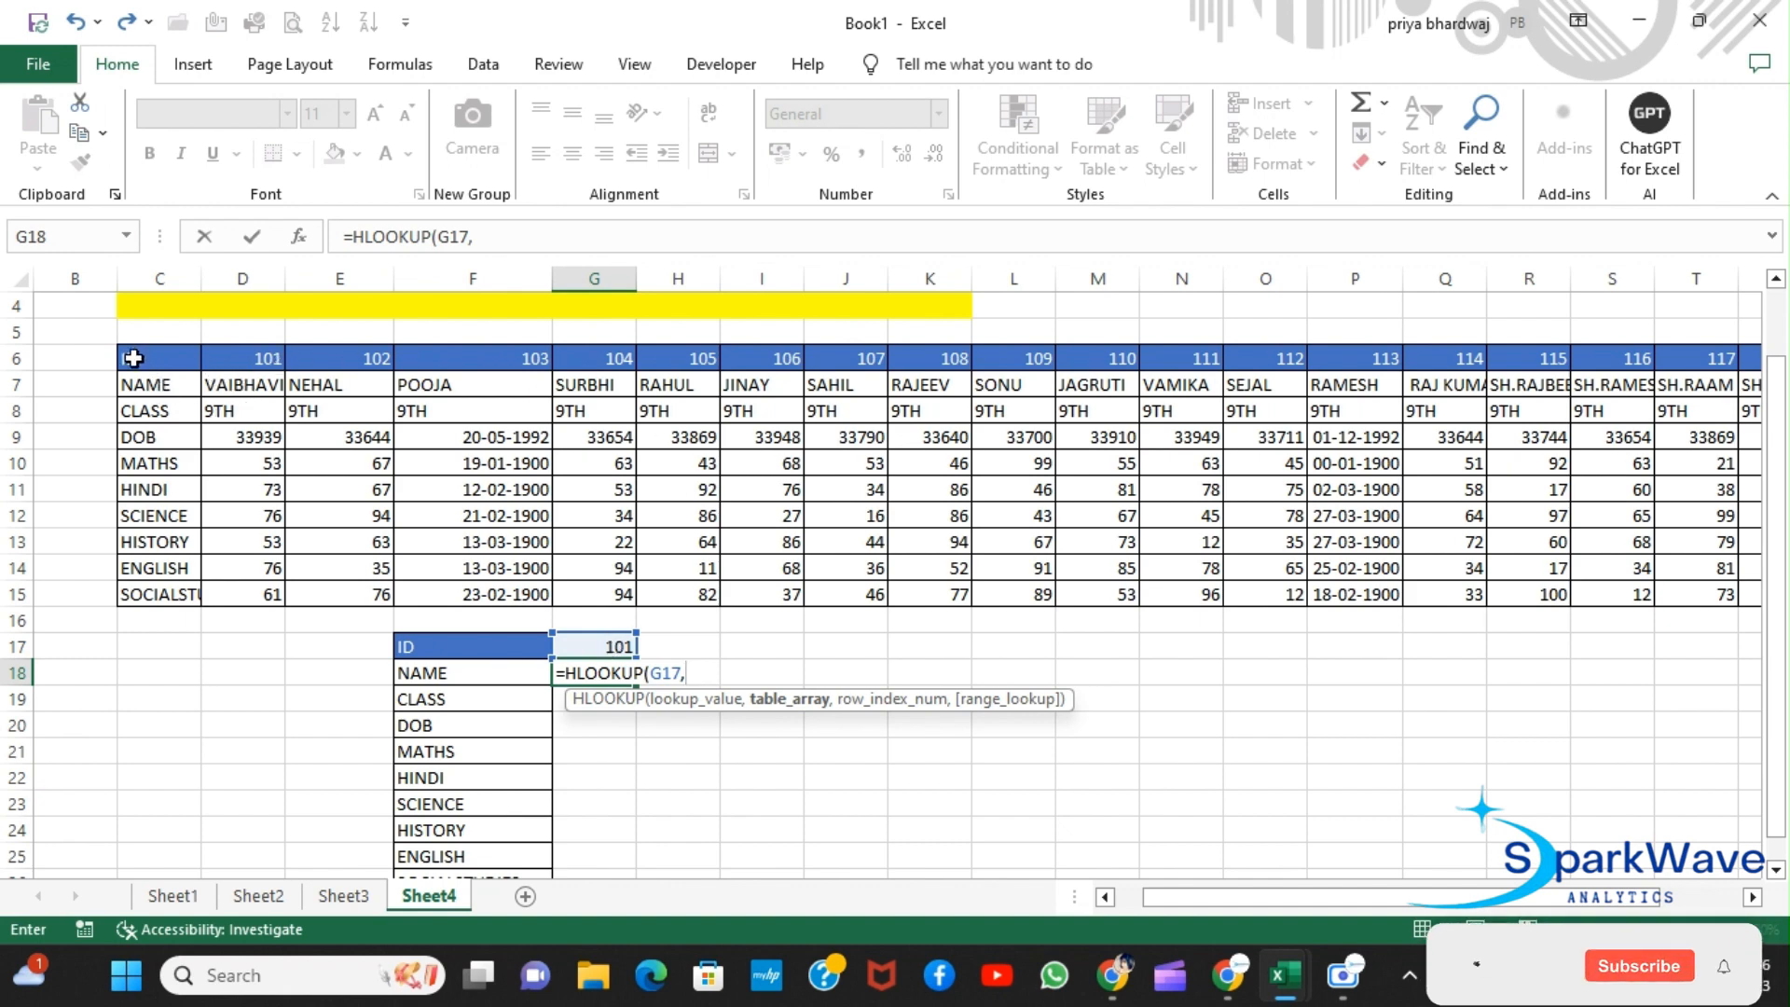
left_click_drag(121, 365, 1606, 598)
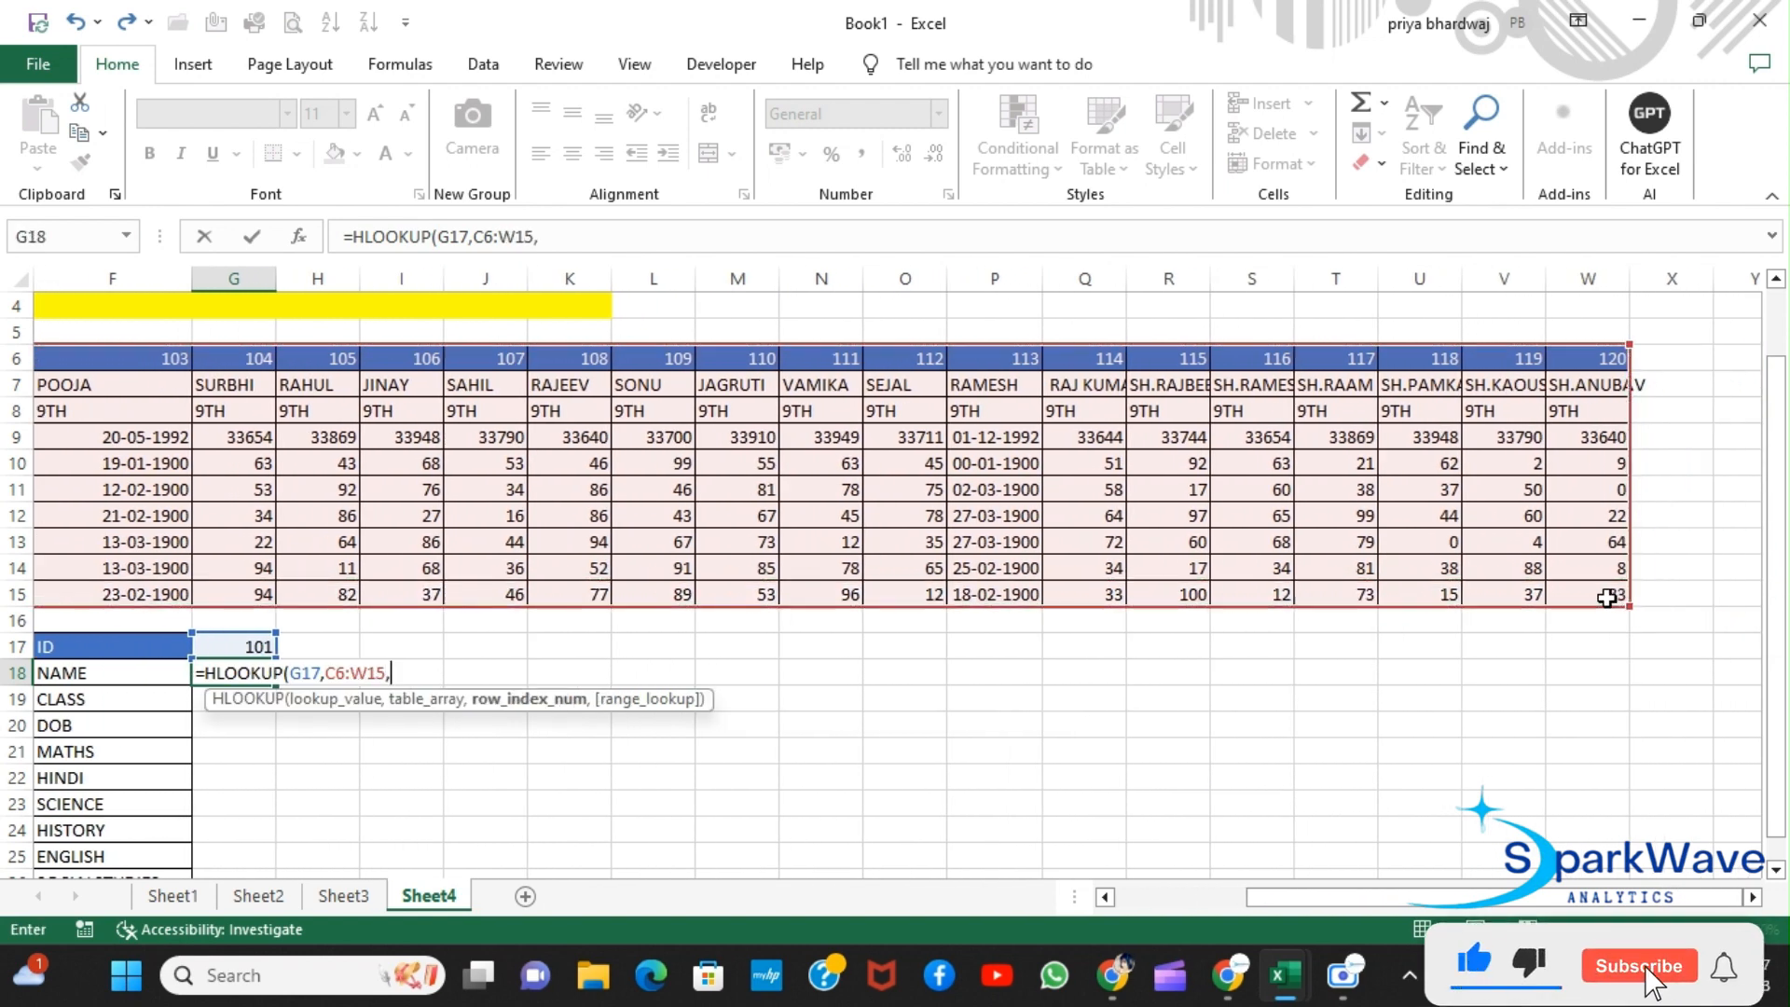
type(",")
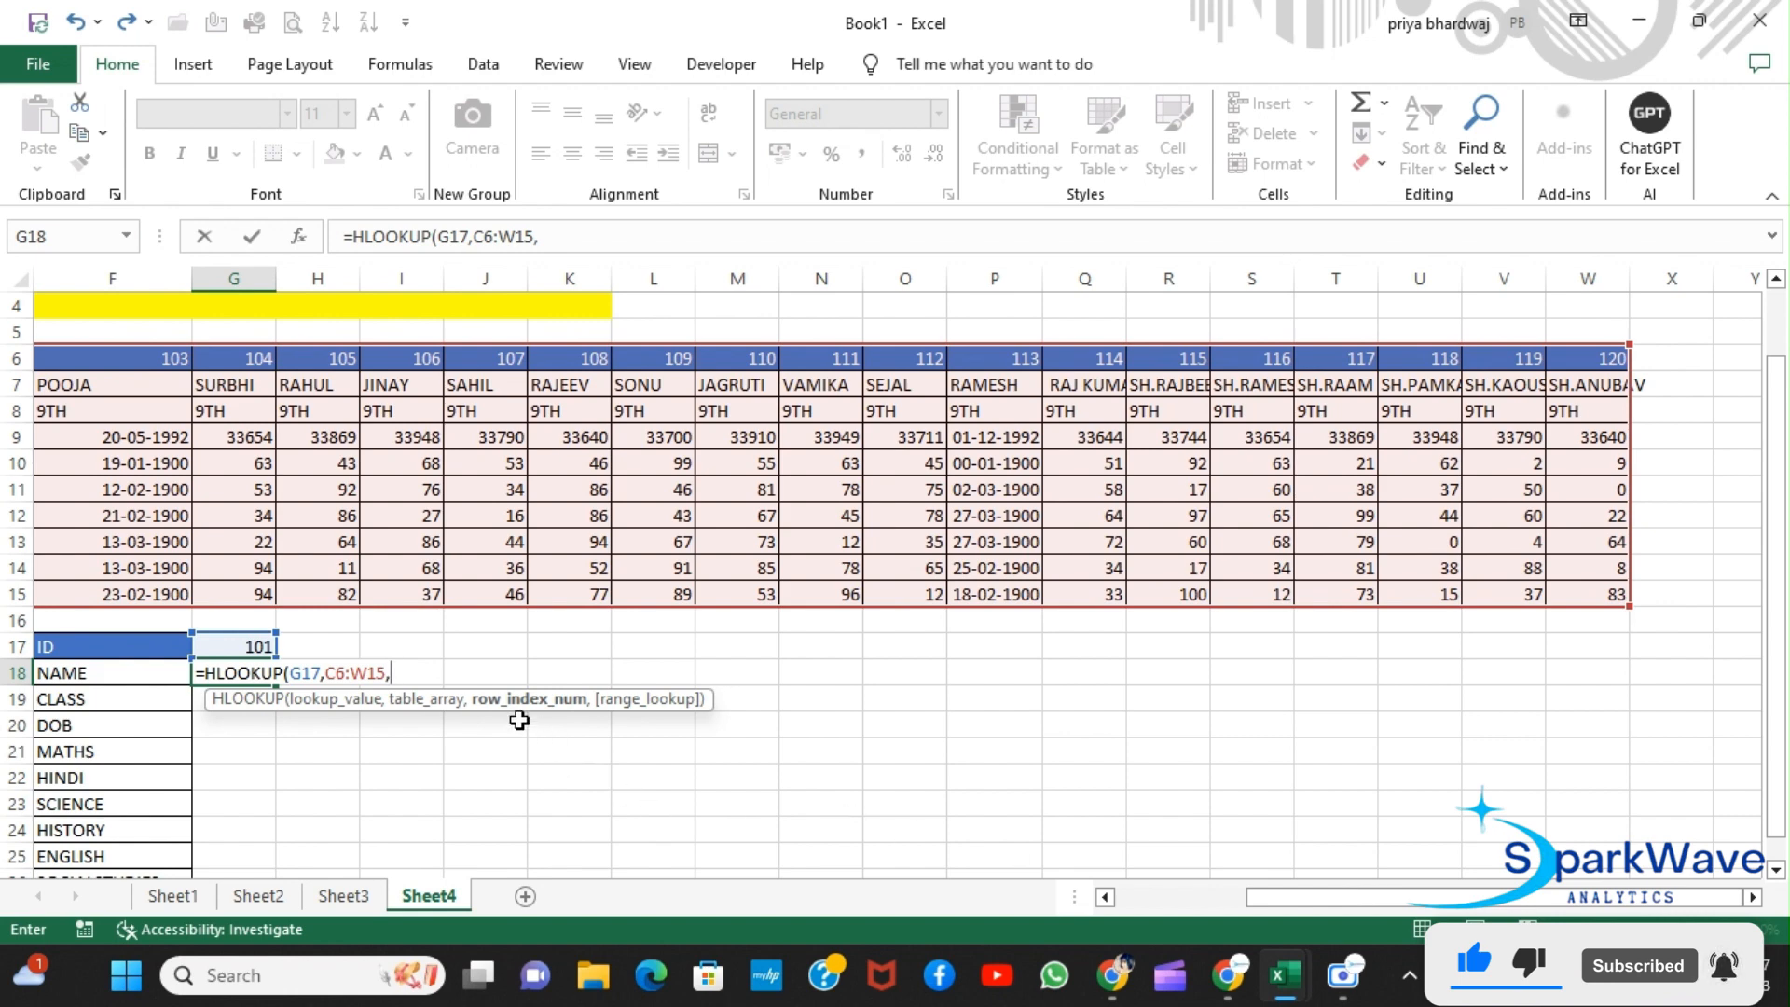
scroll(594, 739, "left", 4)
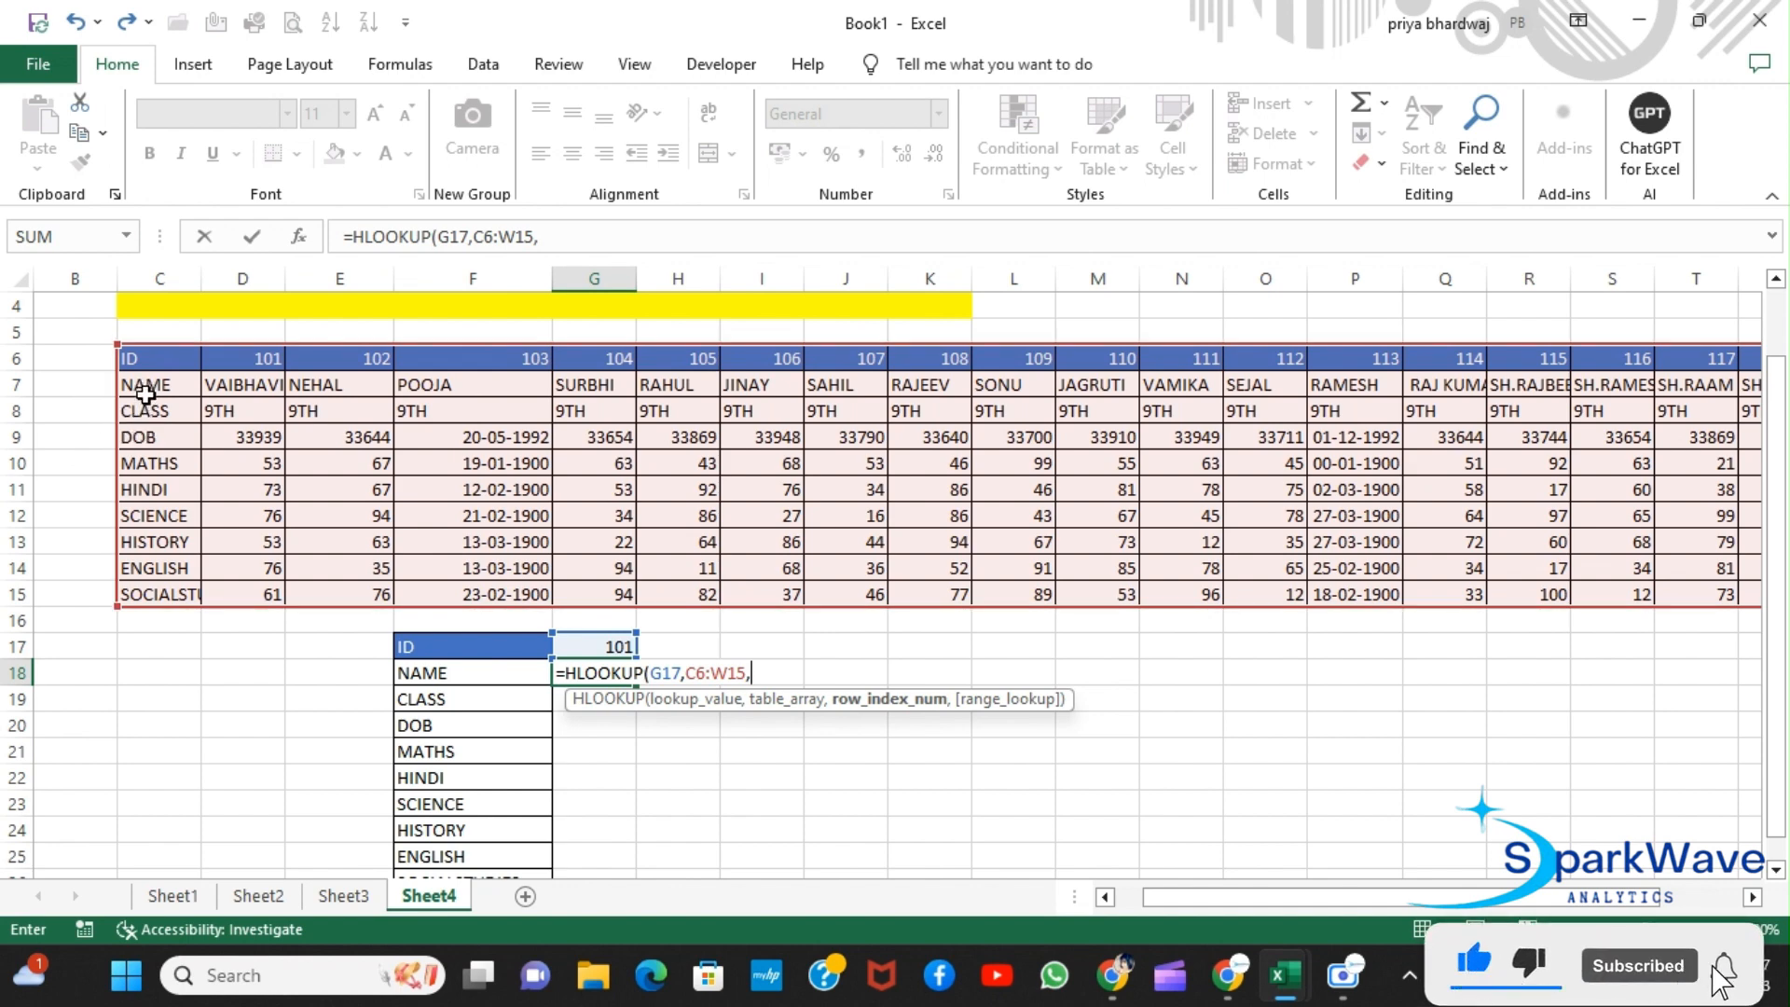
type(",0")
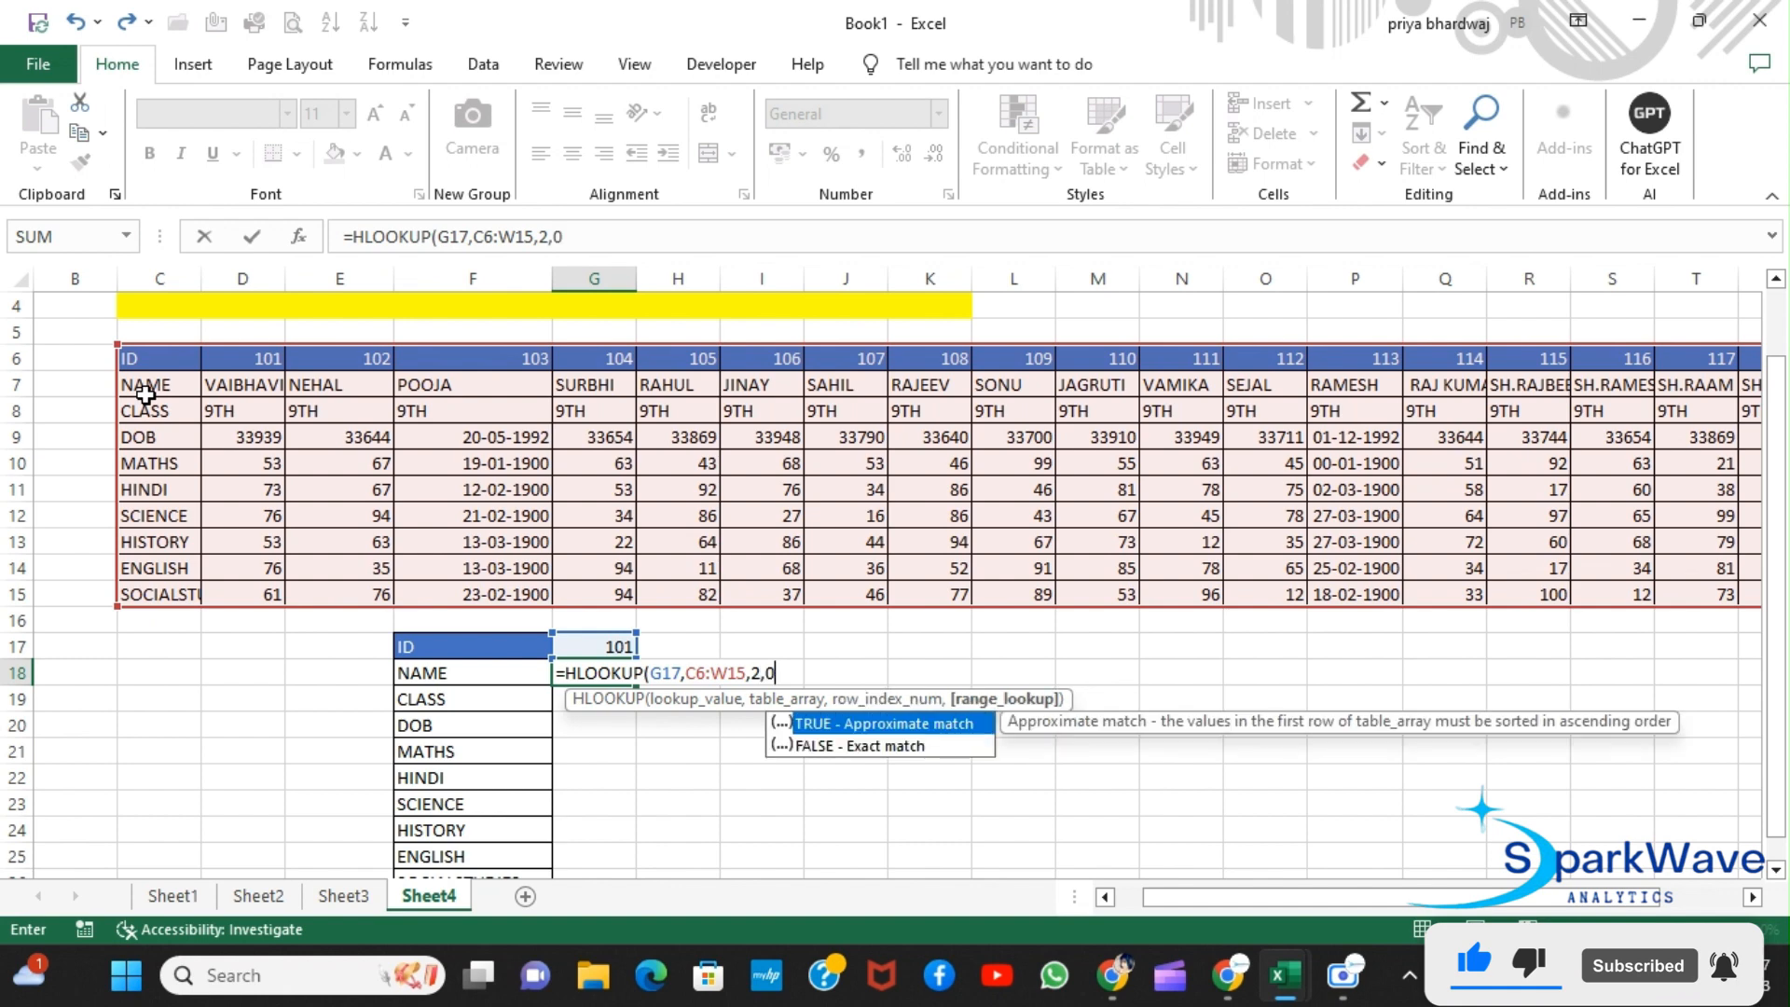
key("Return")
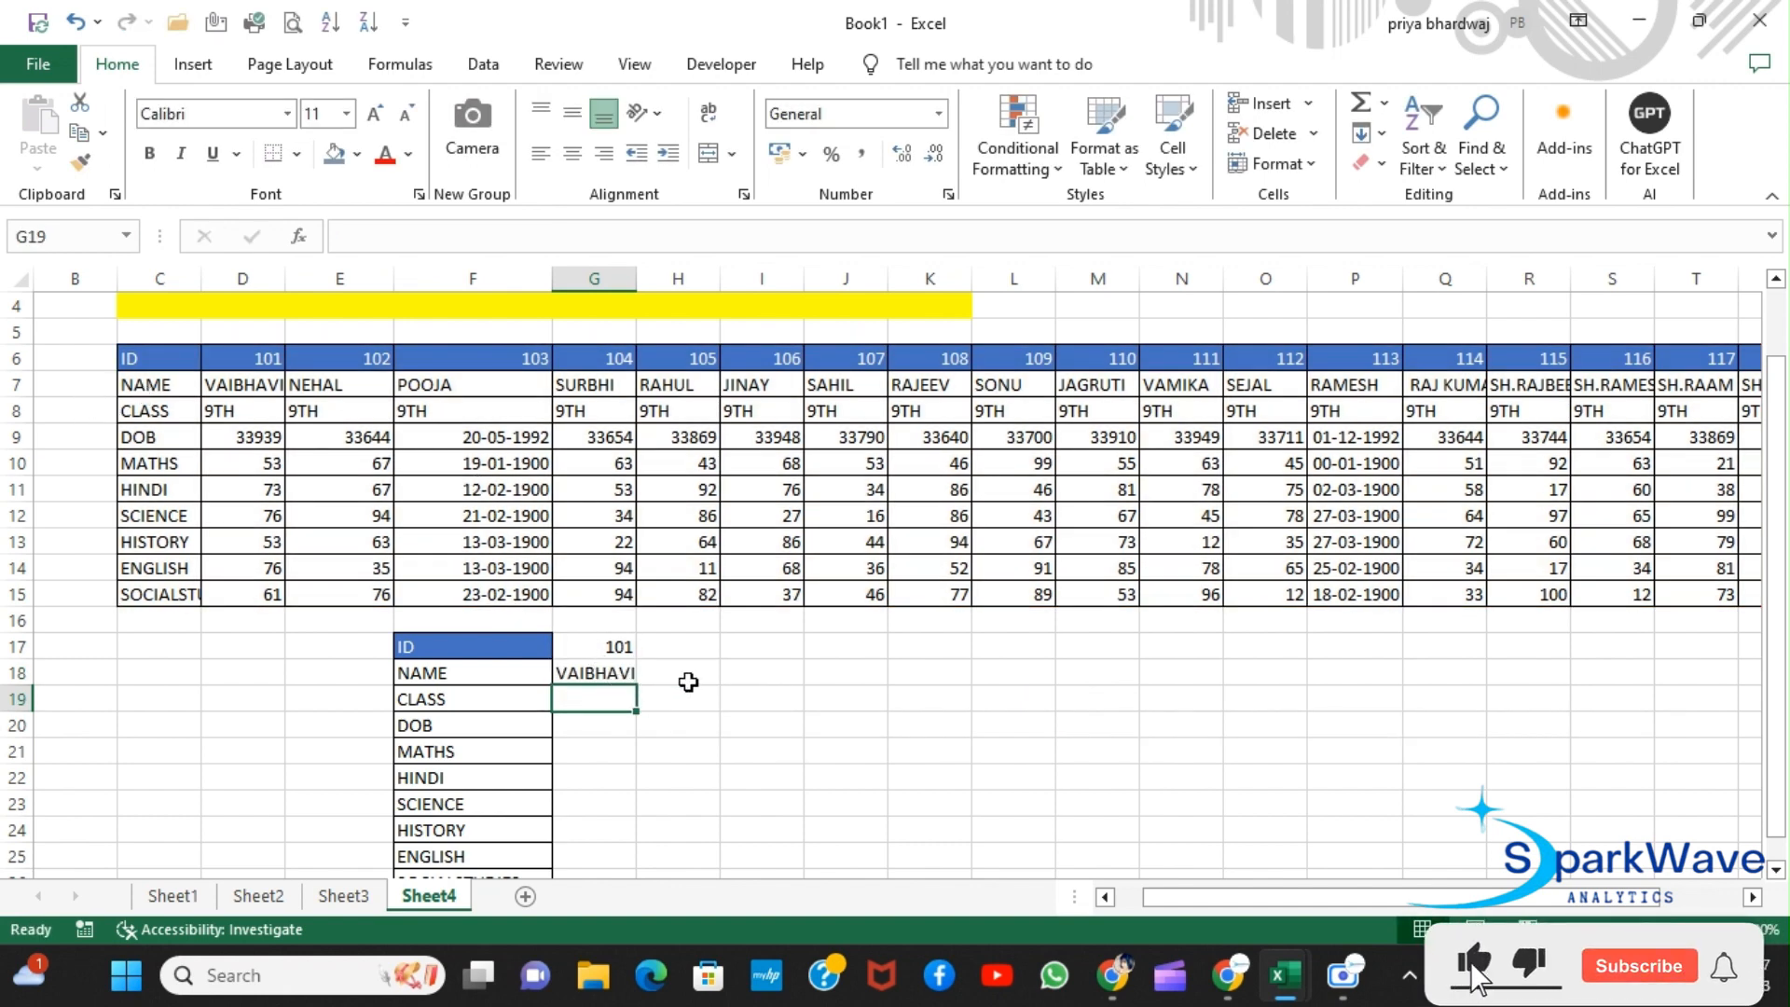
Step: Fill the G18 lookup formula down through G26 beside the CLASS to SOCIALSTUDIES labels
scroll(691, 678, "down", 1)
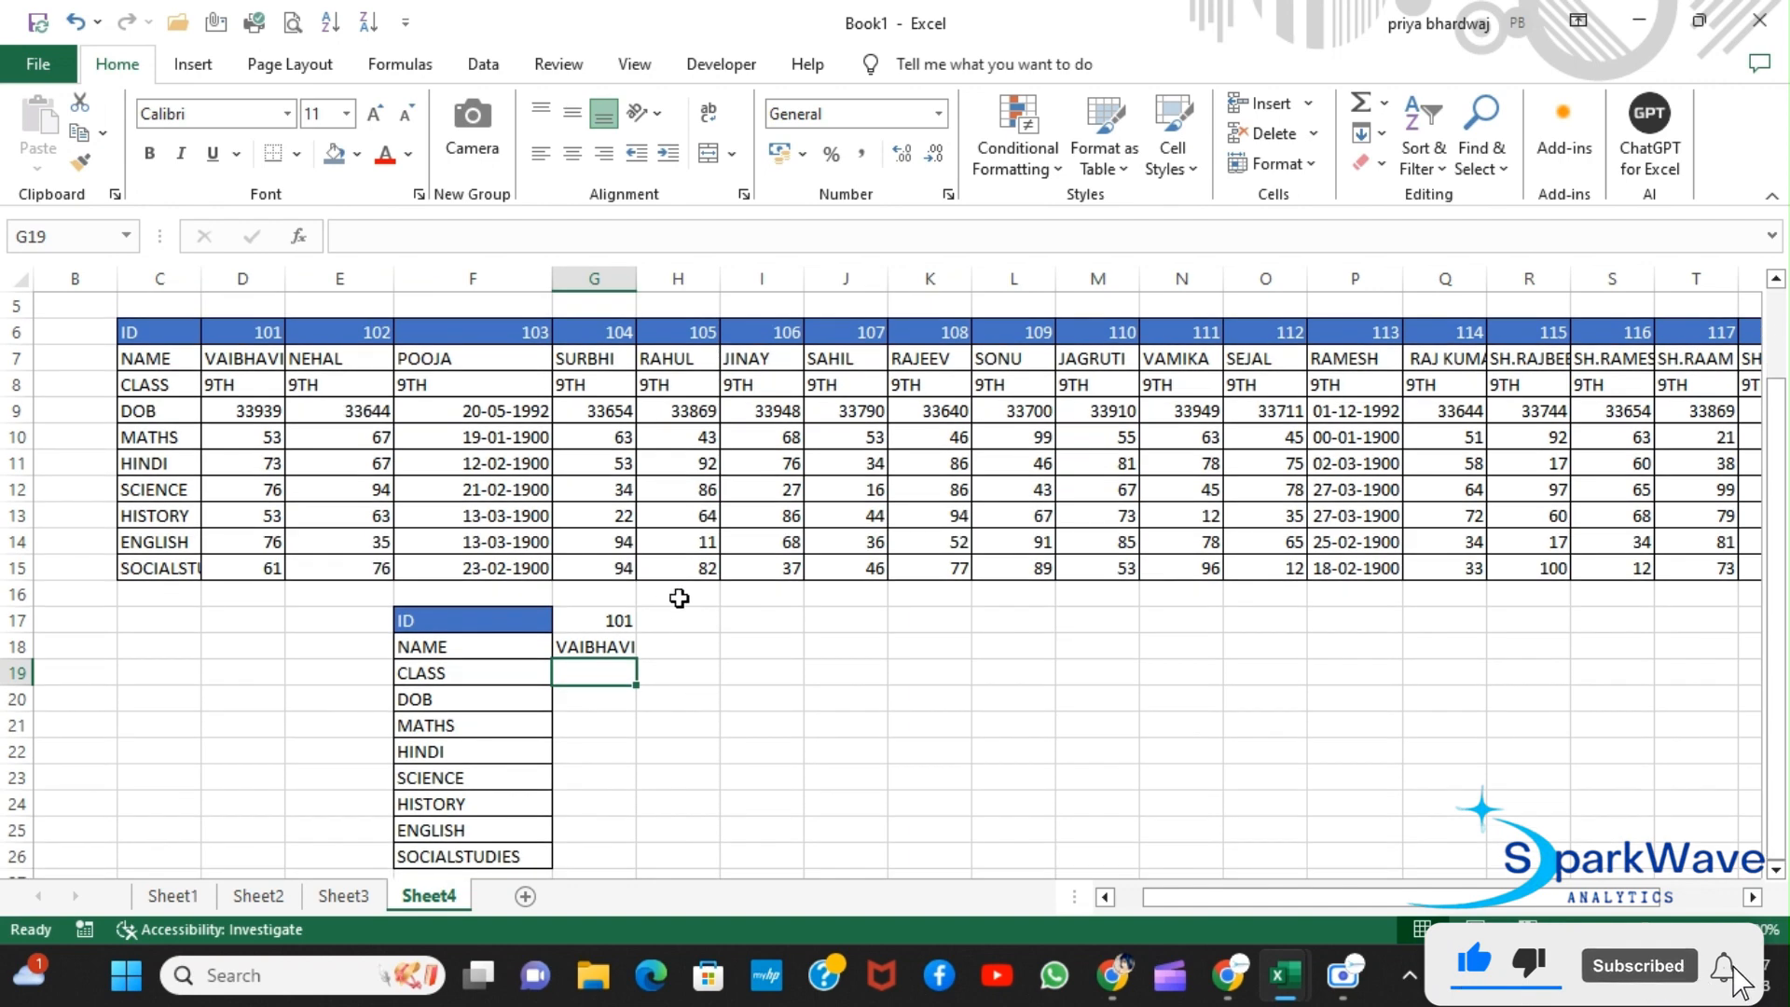
left_click(620, 646)
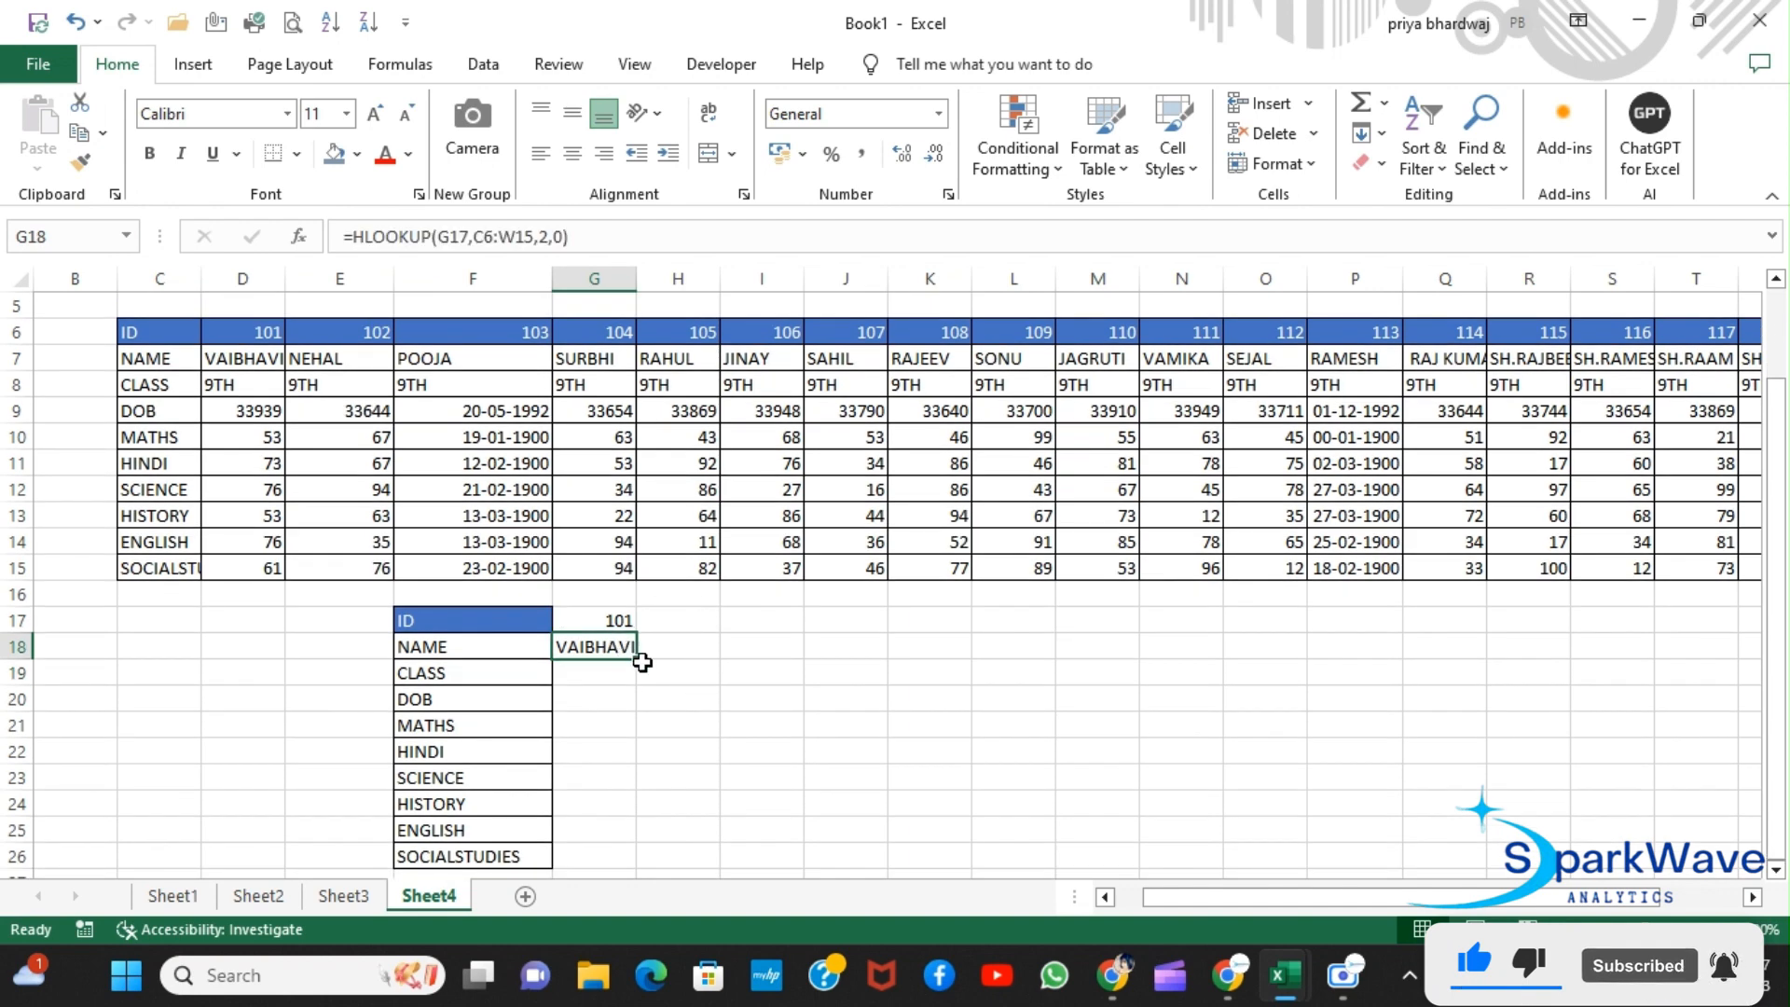
left_click_drag(642, 662, 632, 866)
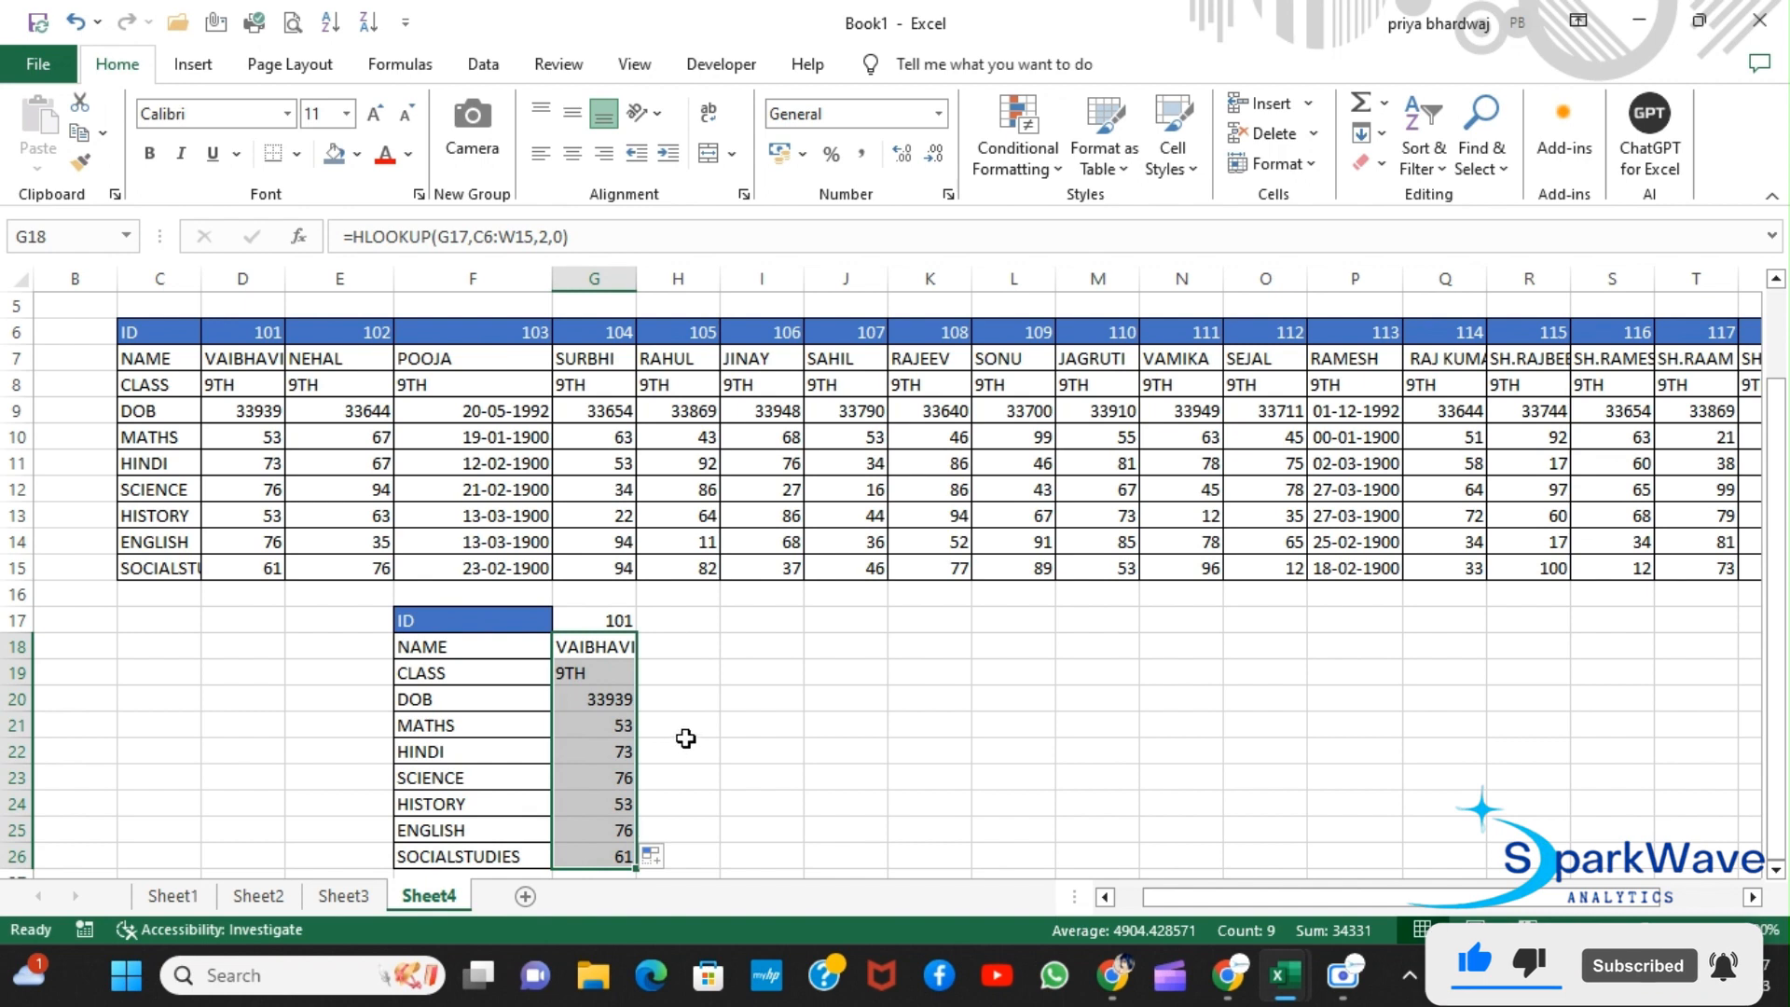
Step: Format the DOB result in G20 as Short Date
left_click(612, 699)
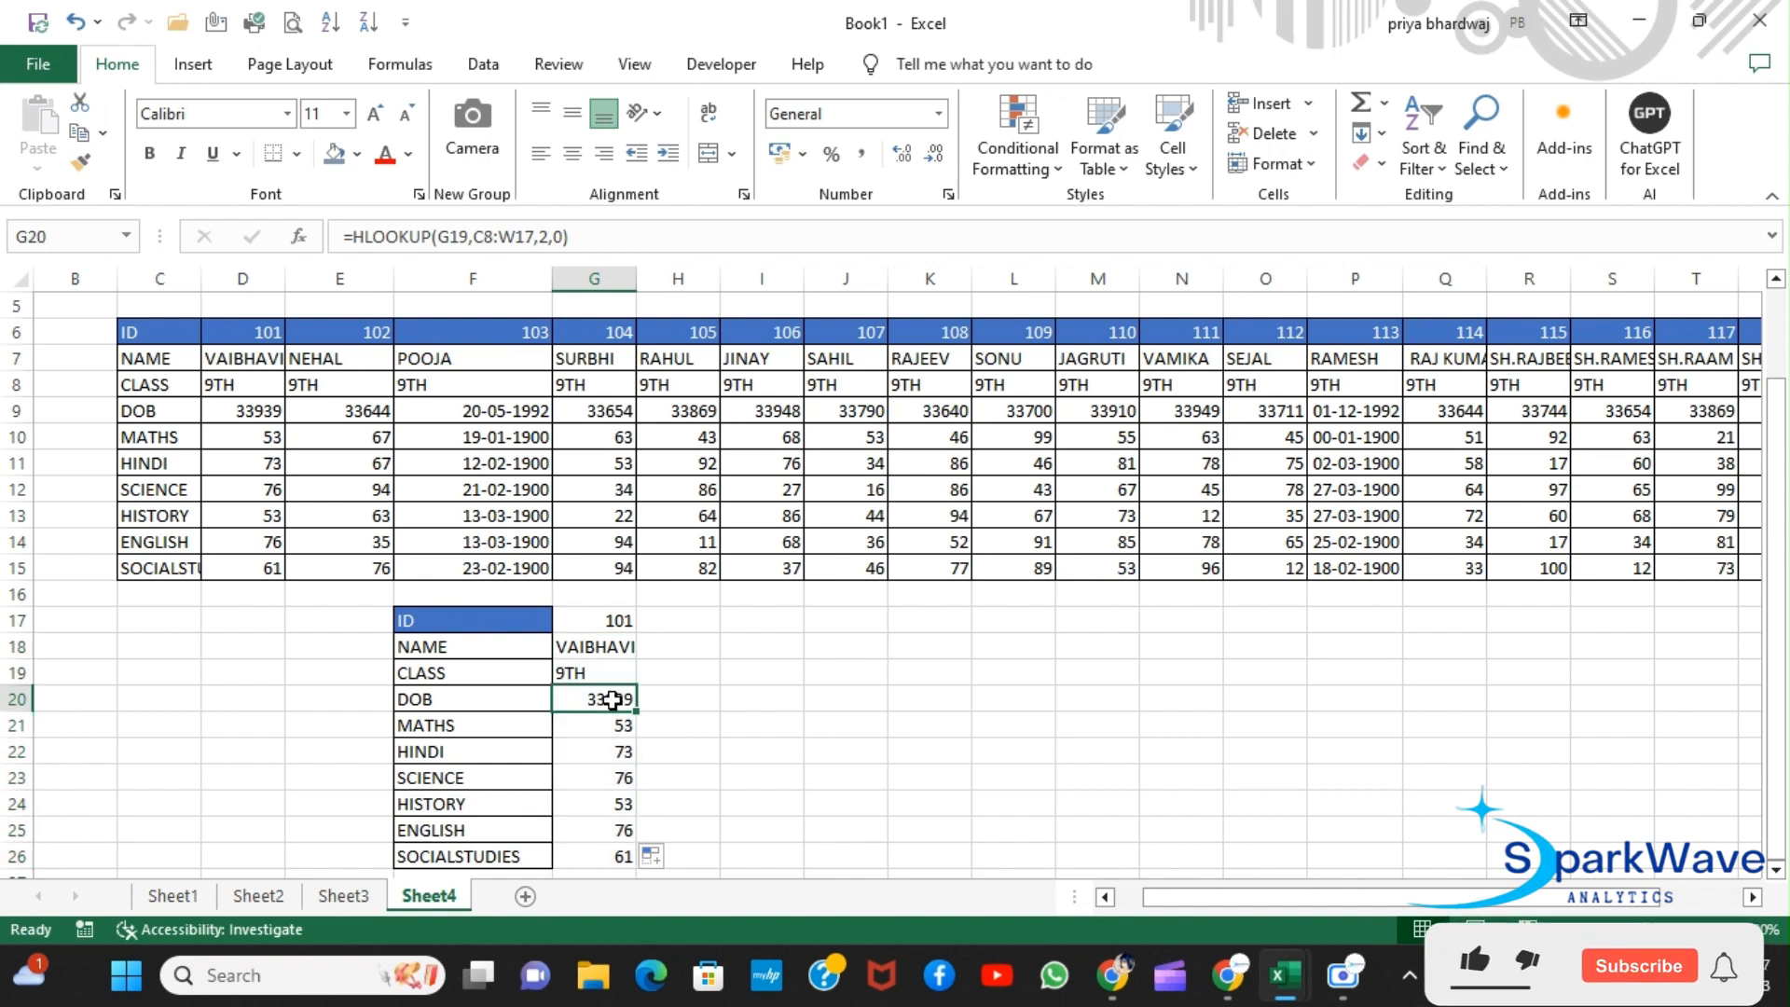
left_click(939, 113)
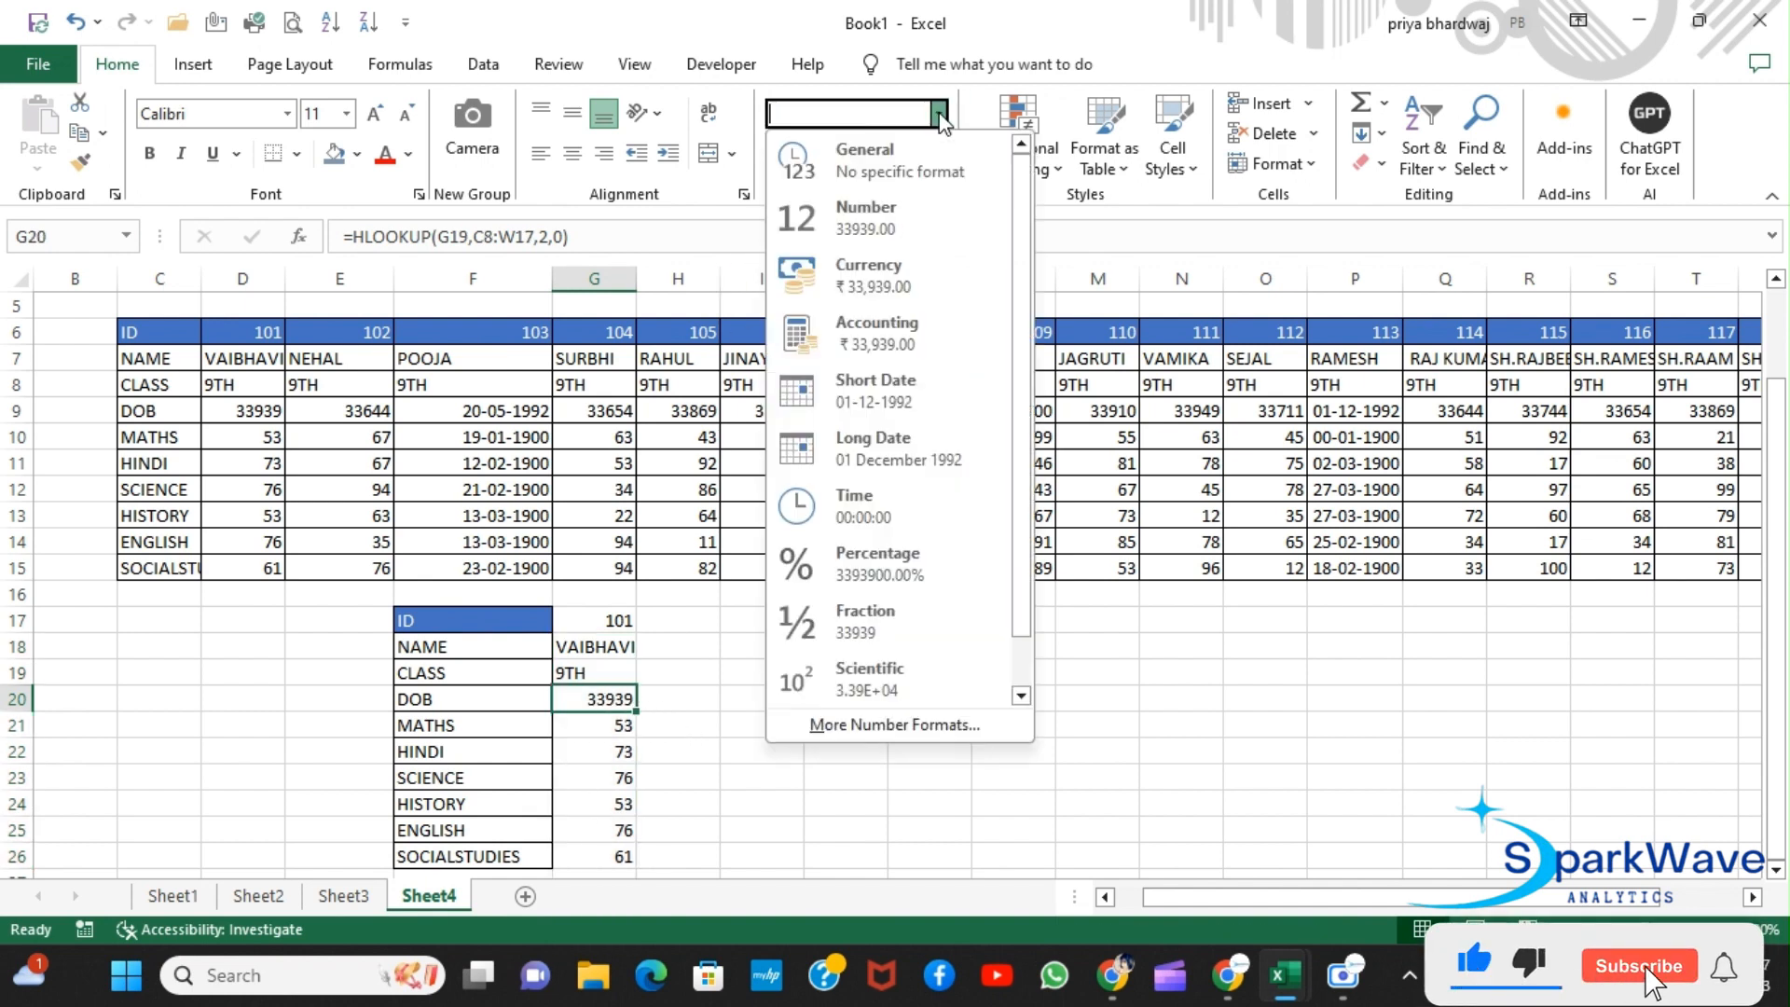
left_click(864, 401)
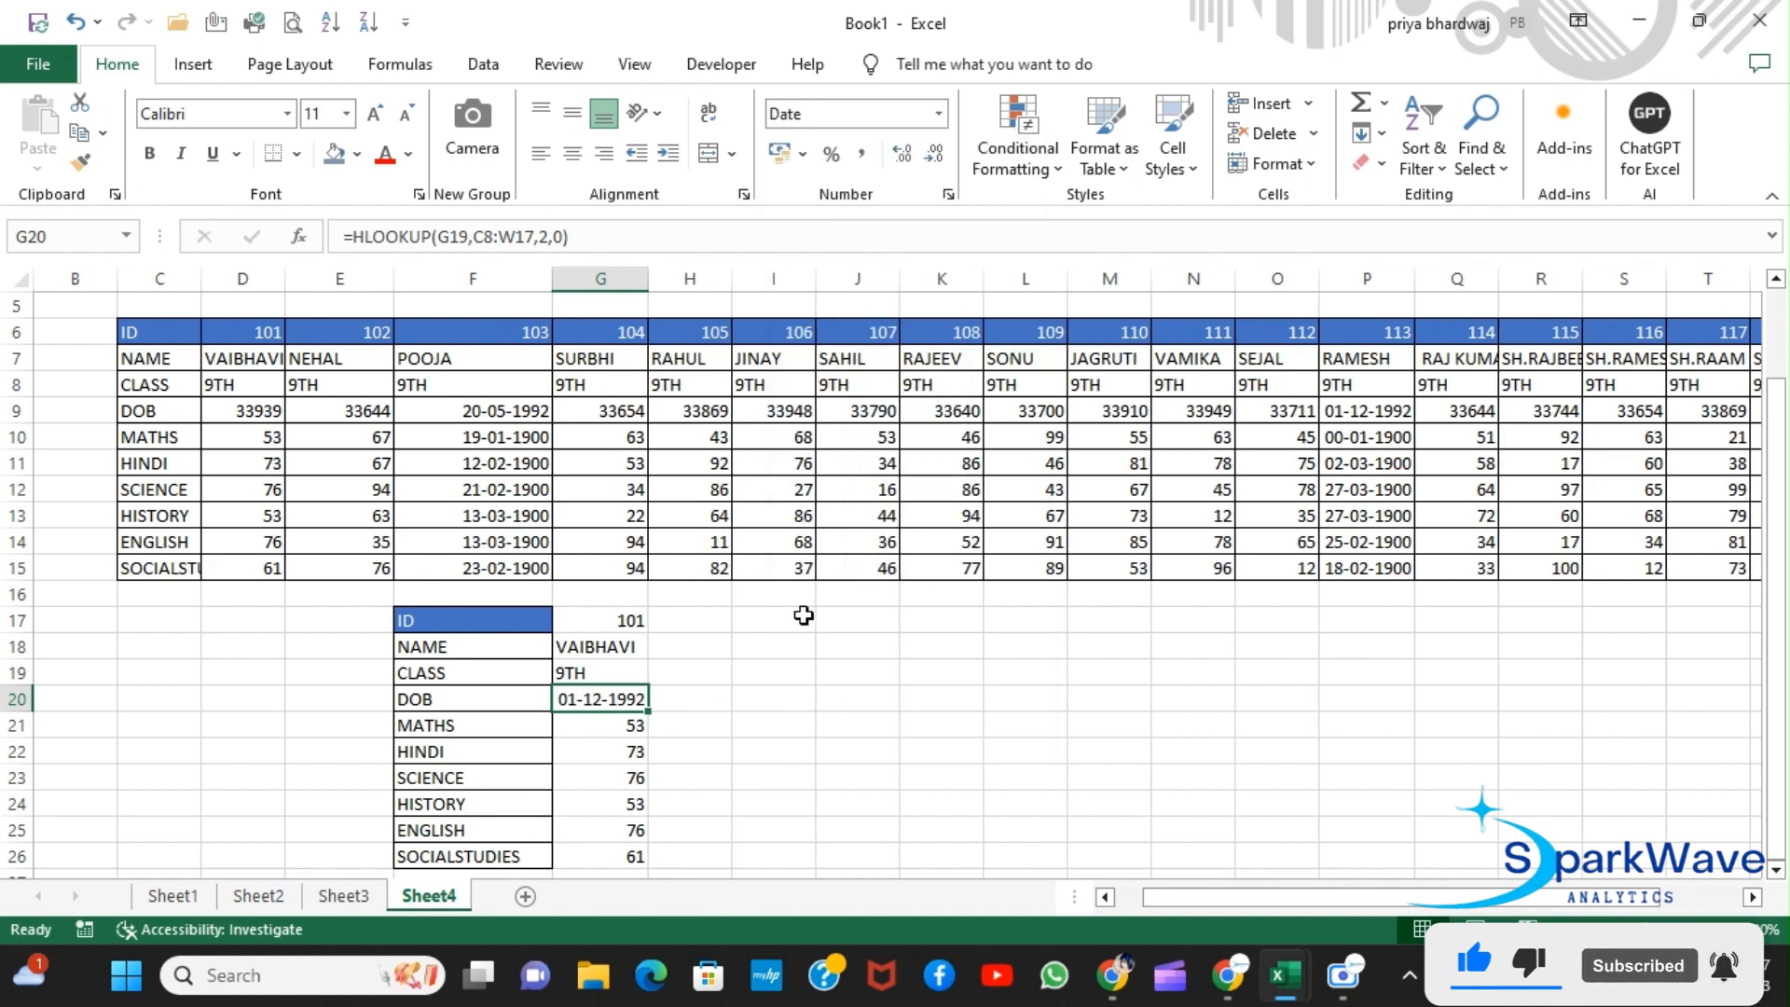
Step: Add a List data validation dropdown to J18 using the student IDs in $D$6:$W$6 as its source
scroll(798, 680, "down", 1)
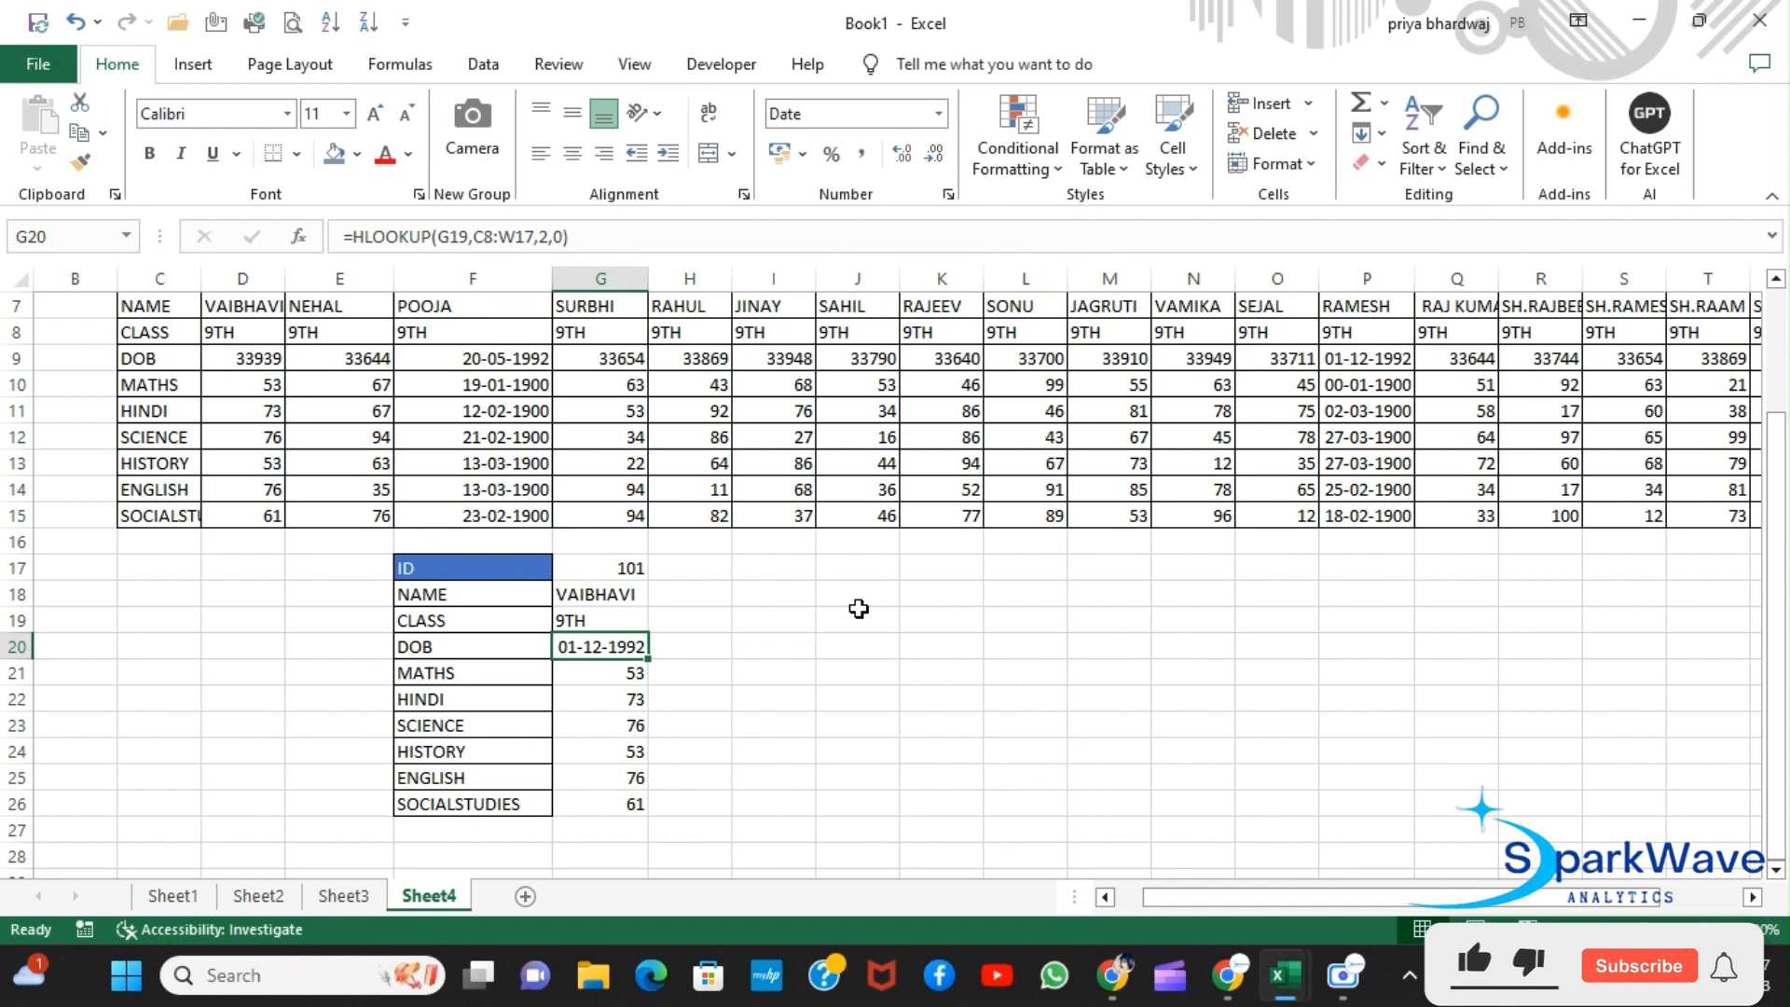
scroll(859, 609, "up", 1)
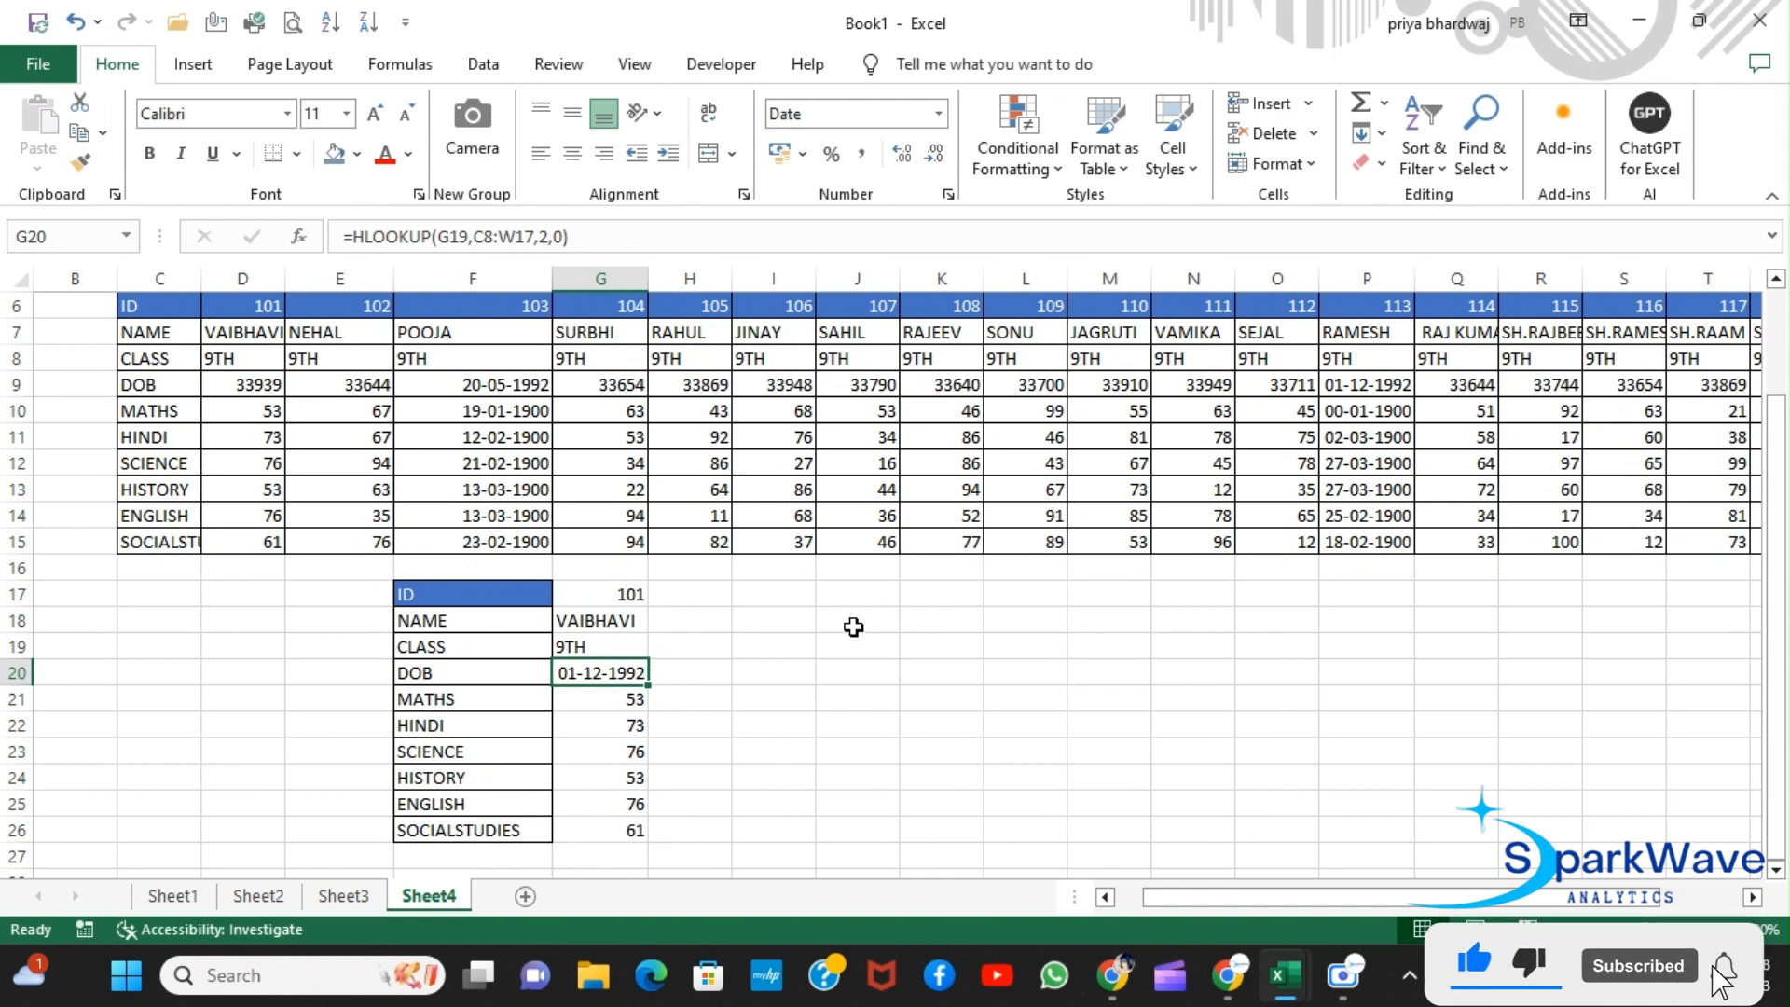
left_click(855, 627)
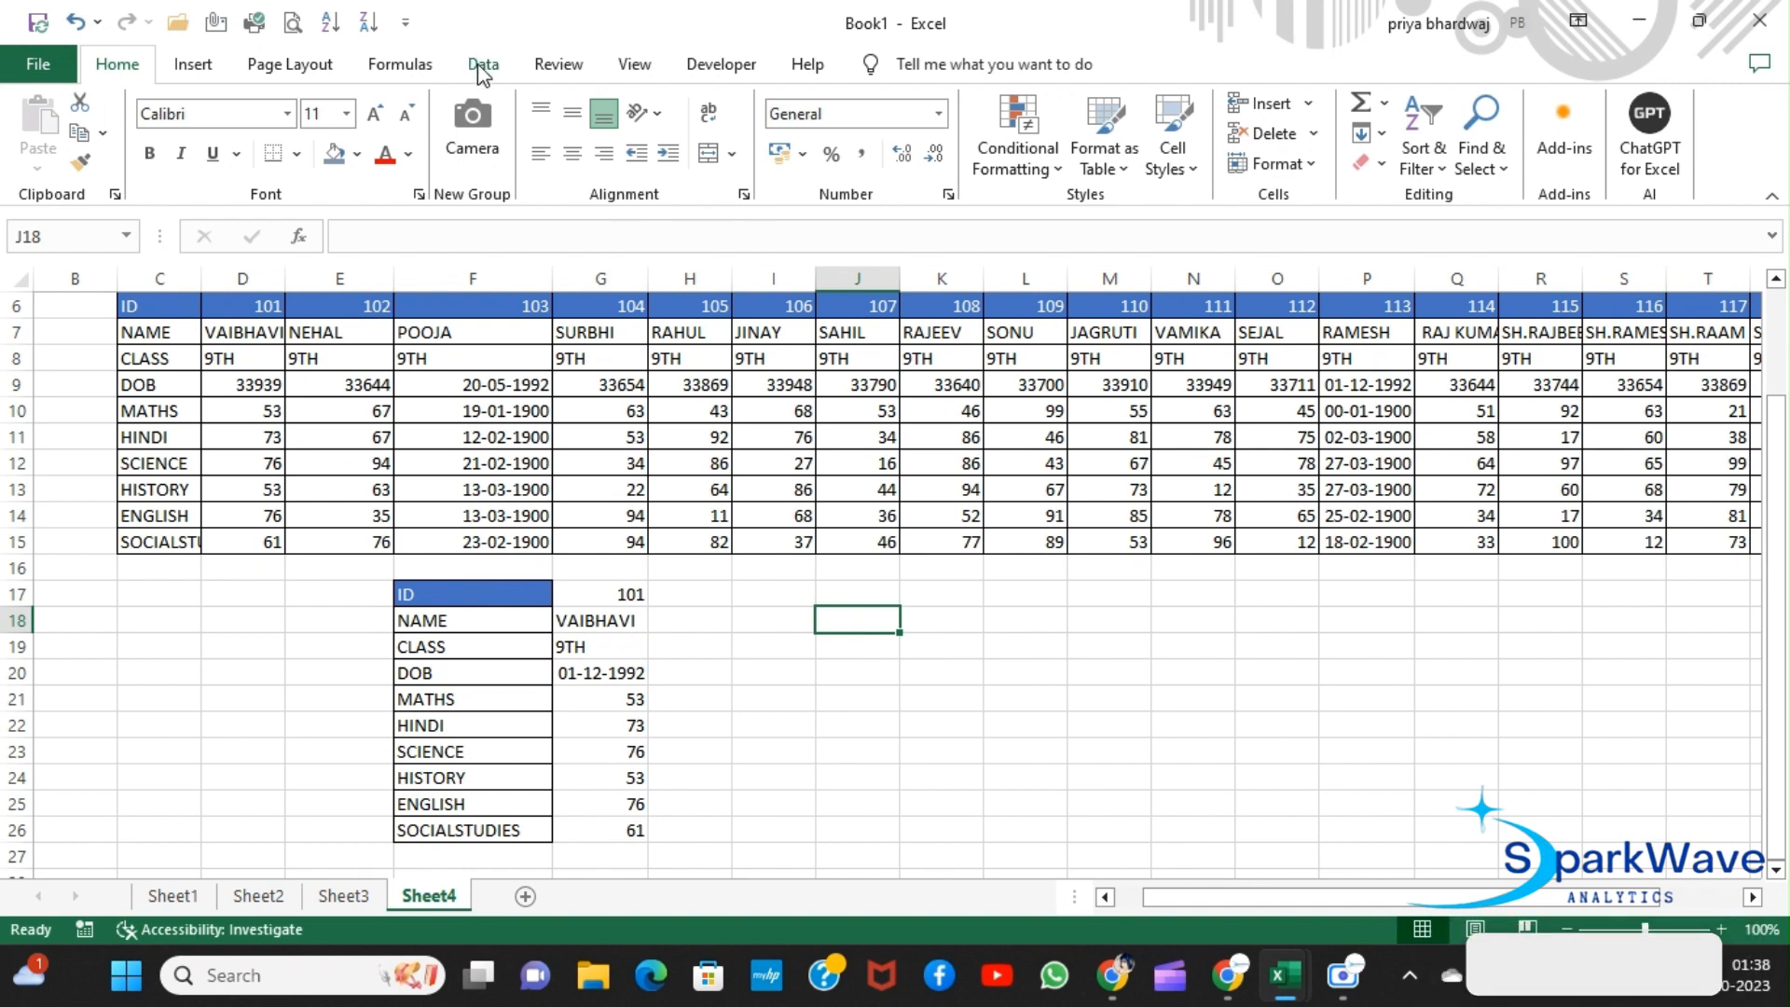
left_click(509, 65)
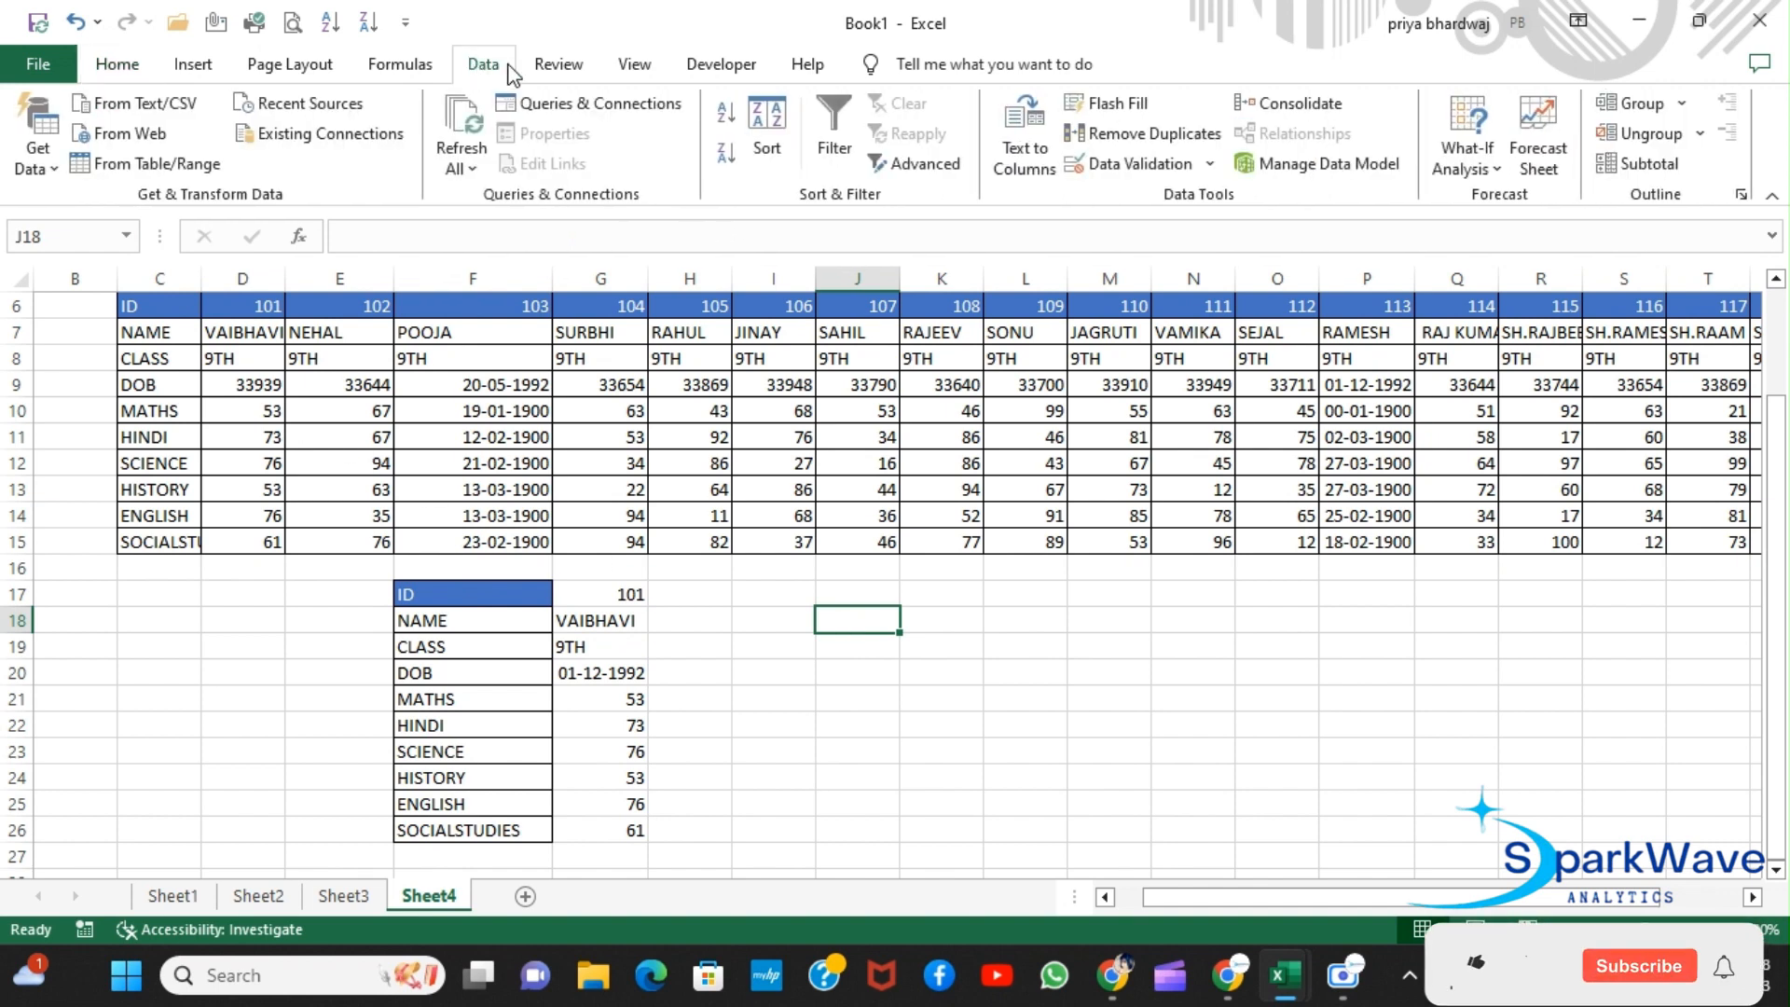
left_click(1209, 165)
left_click(1189, 196)
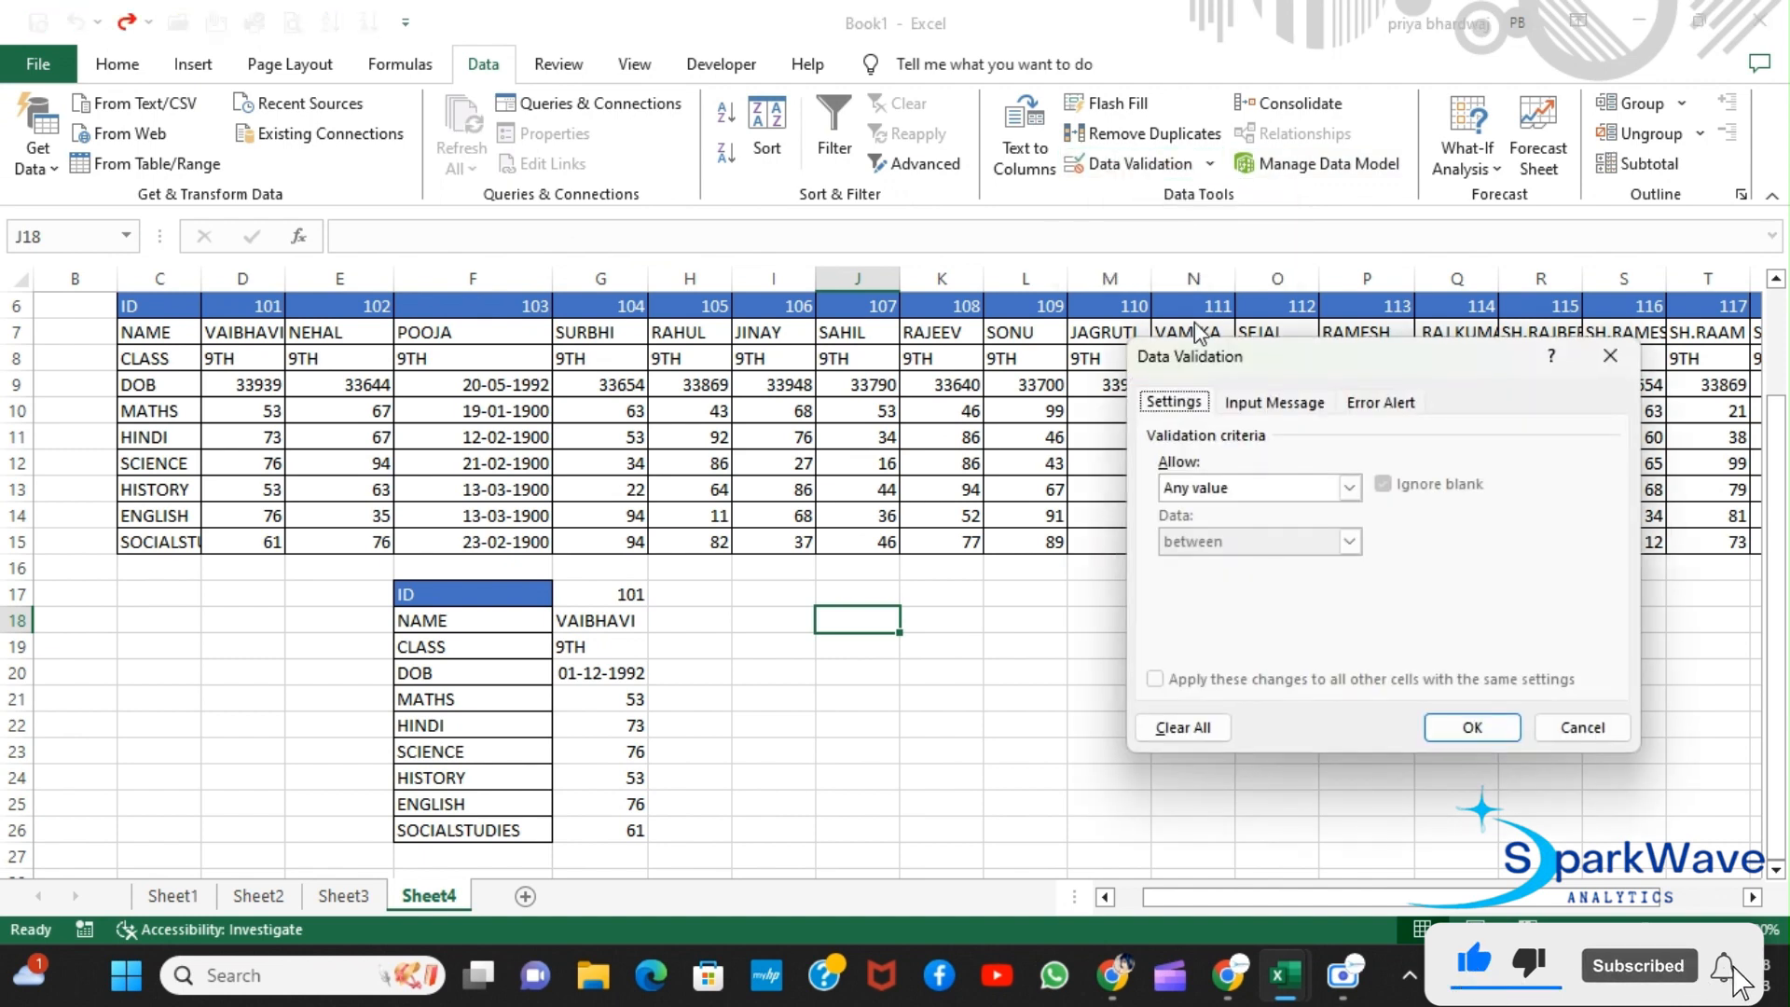
left_click(1350, 491)
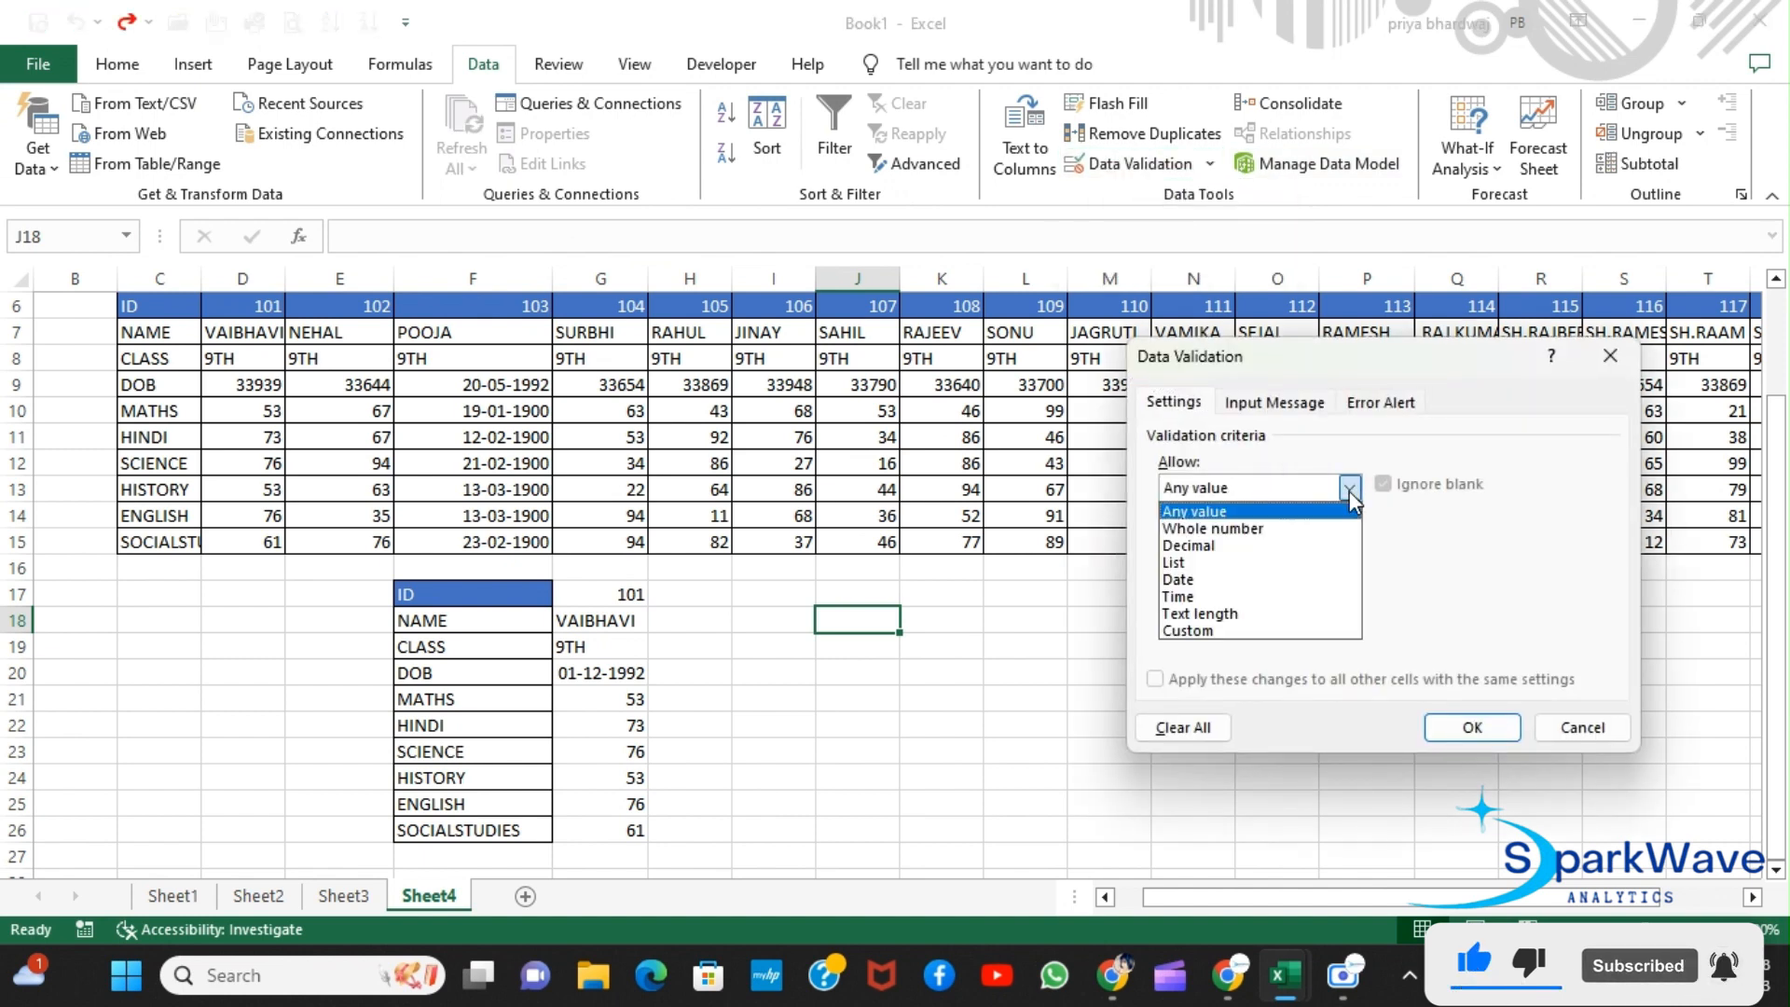
left_click(1206, 573)
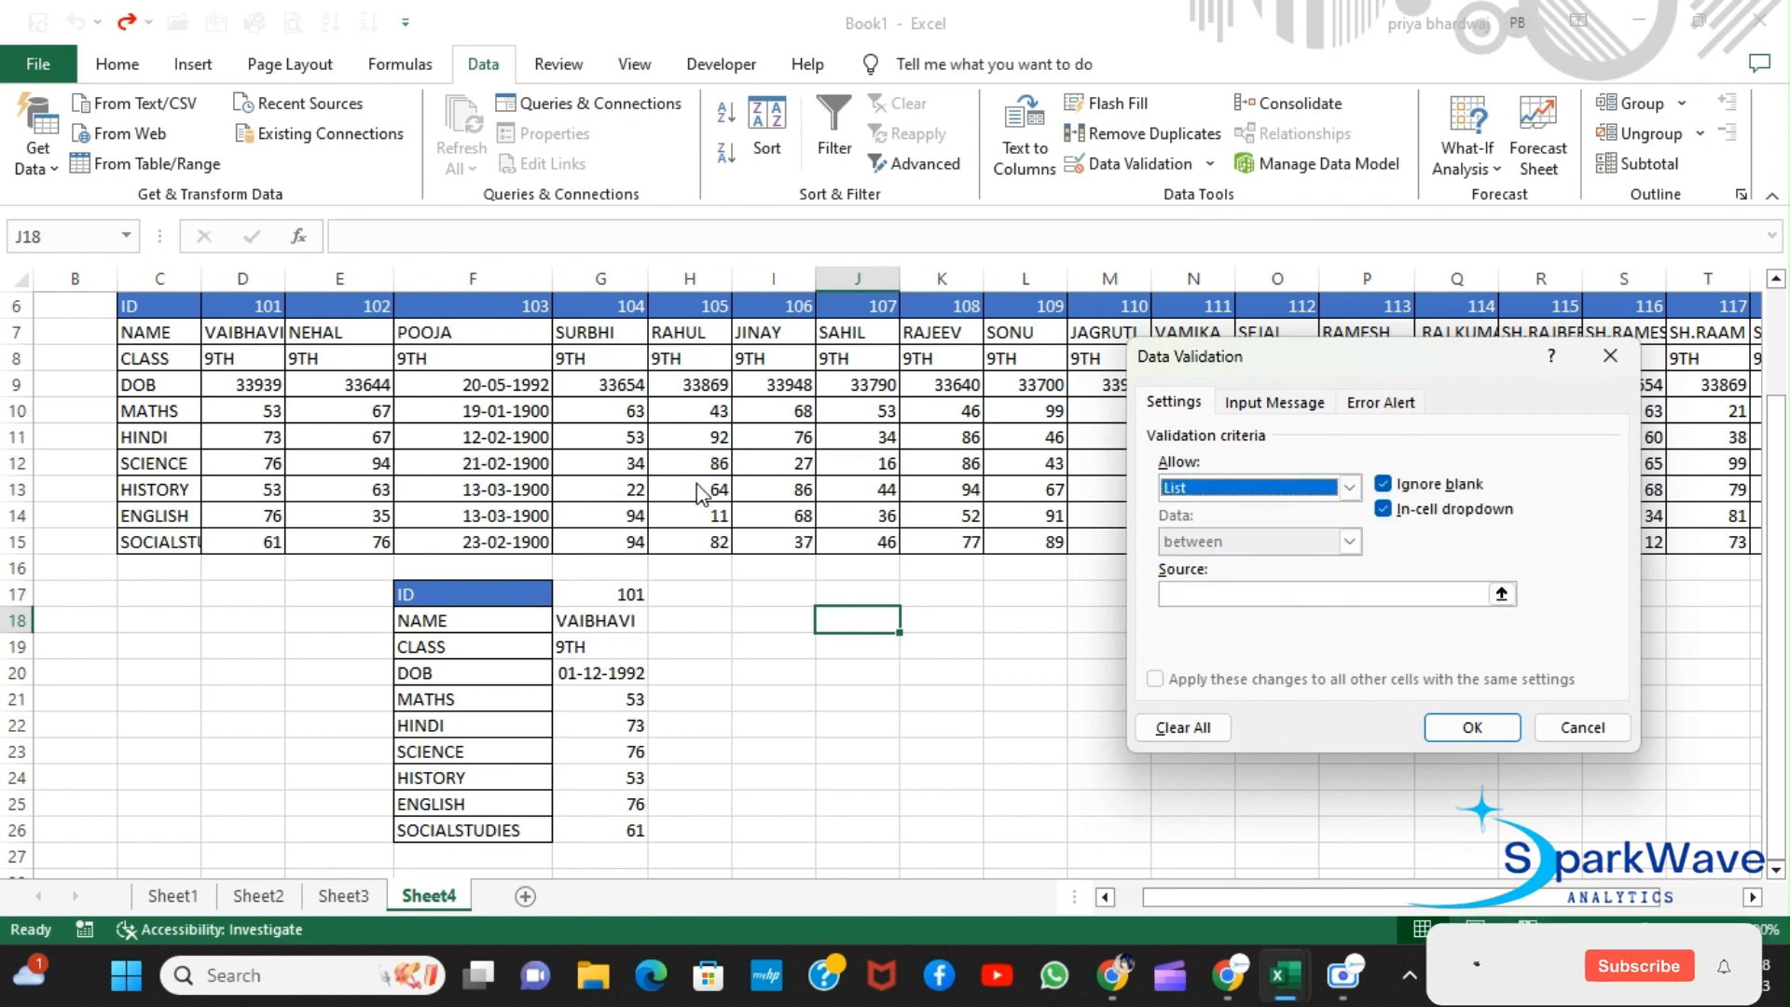
left_click(1185, 591)
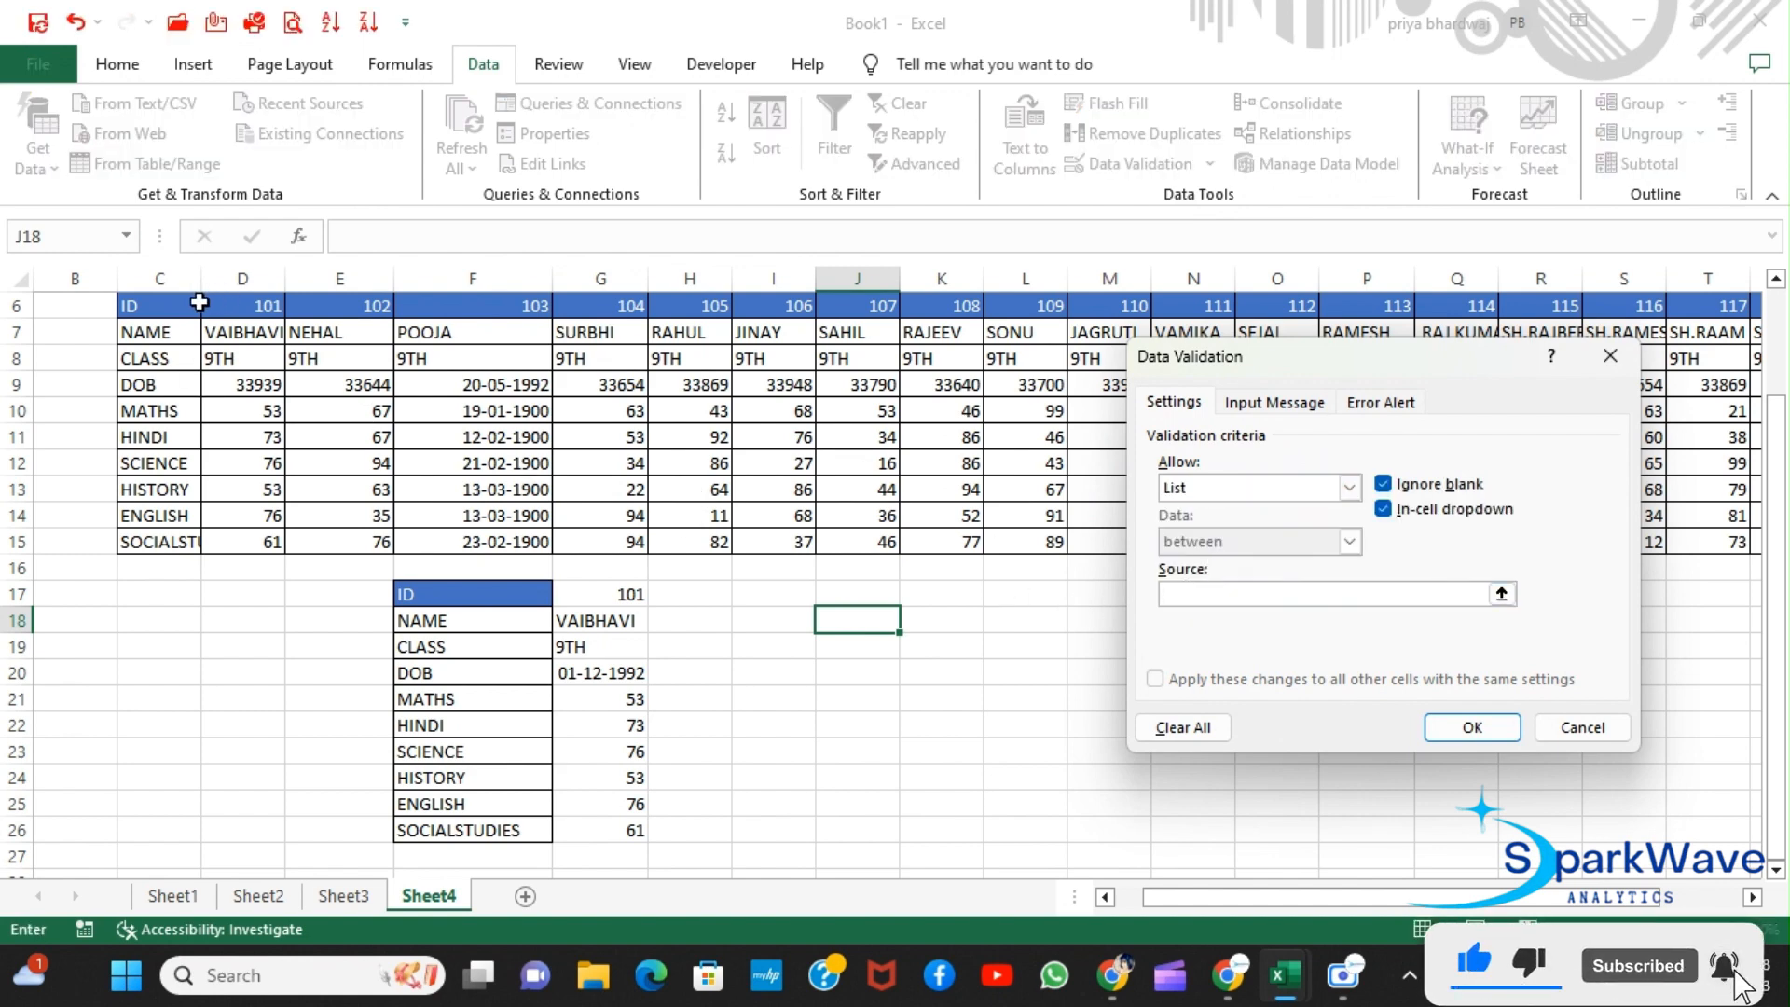
left_click_drag(208, 301, 1590, 391)
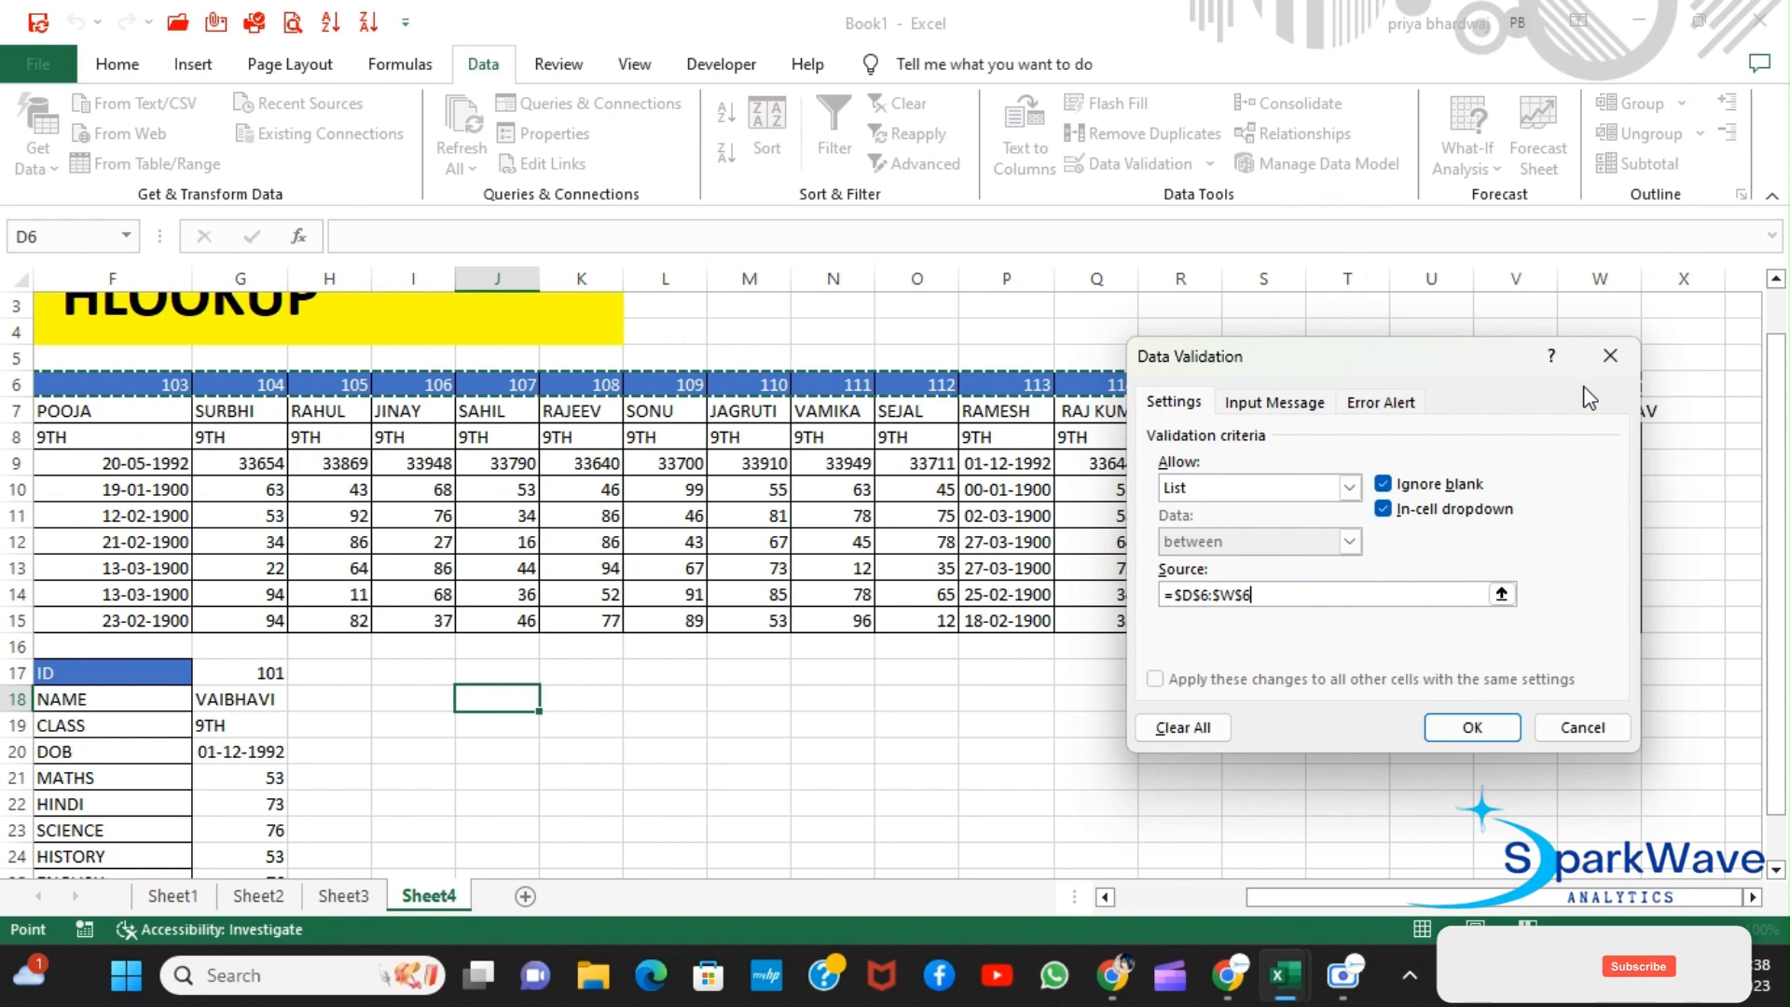
left_click(1472, 728)
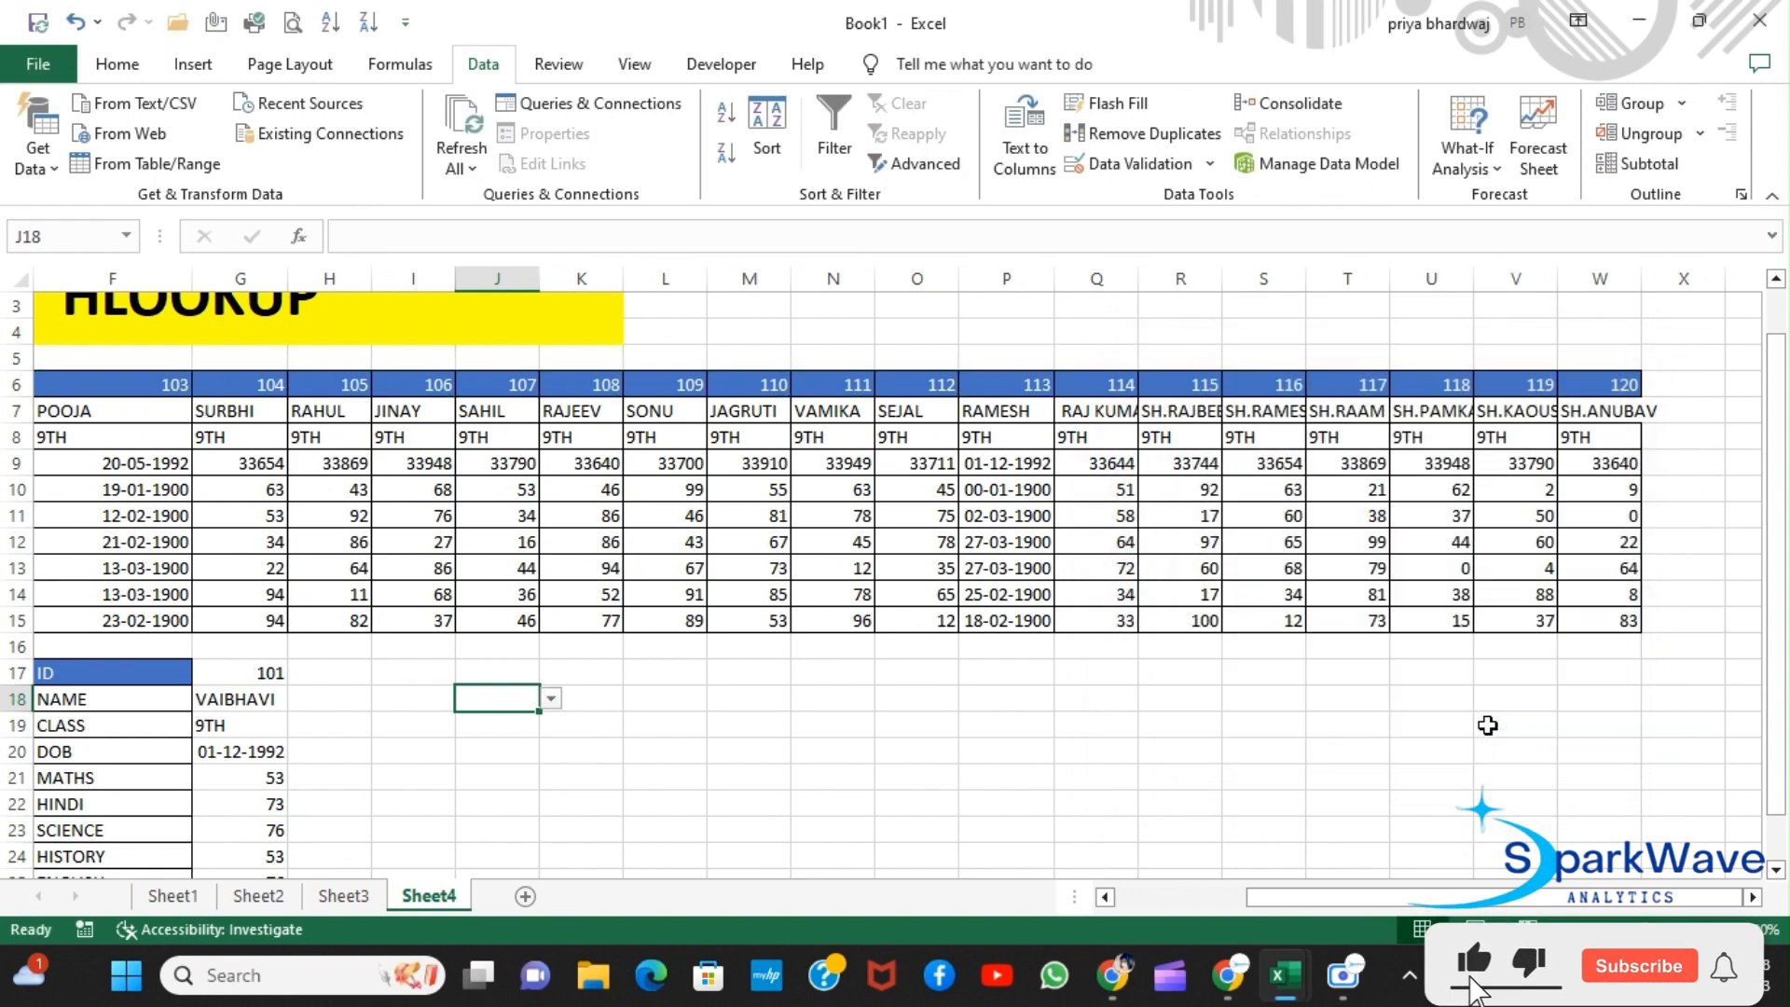
Step: Choose 102 from the J18 dropdown and enter the heading ID above it in J17
left_click(551, 699)
left_click(500, 739)
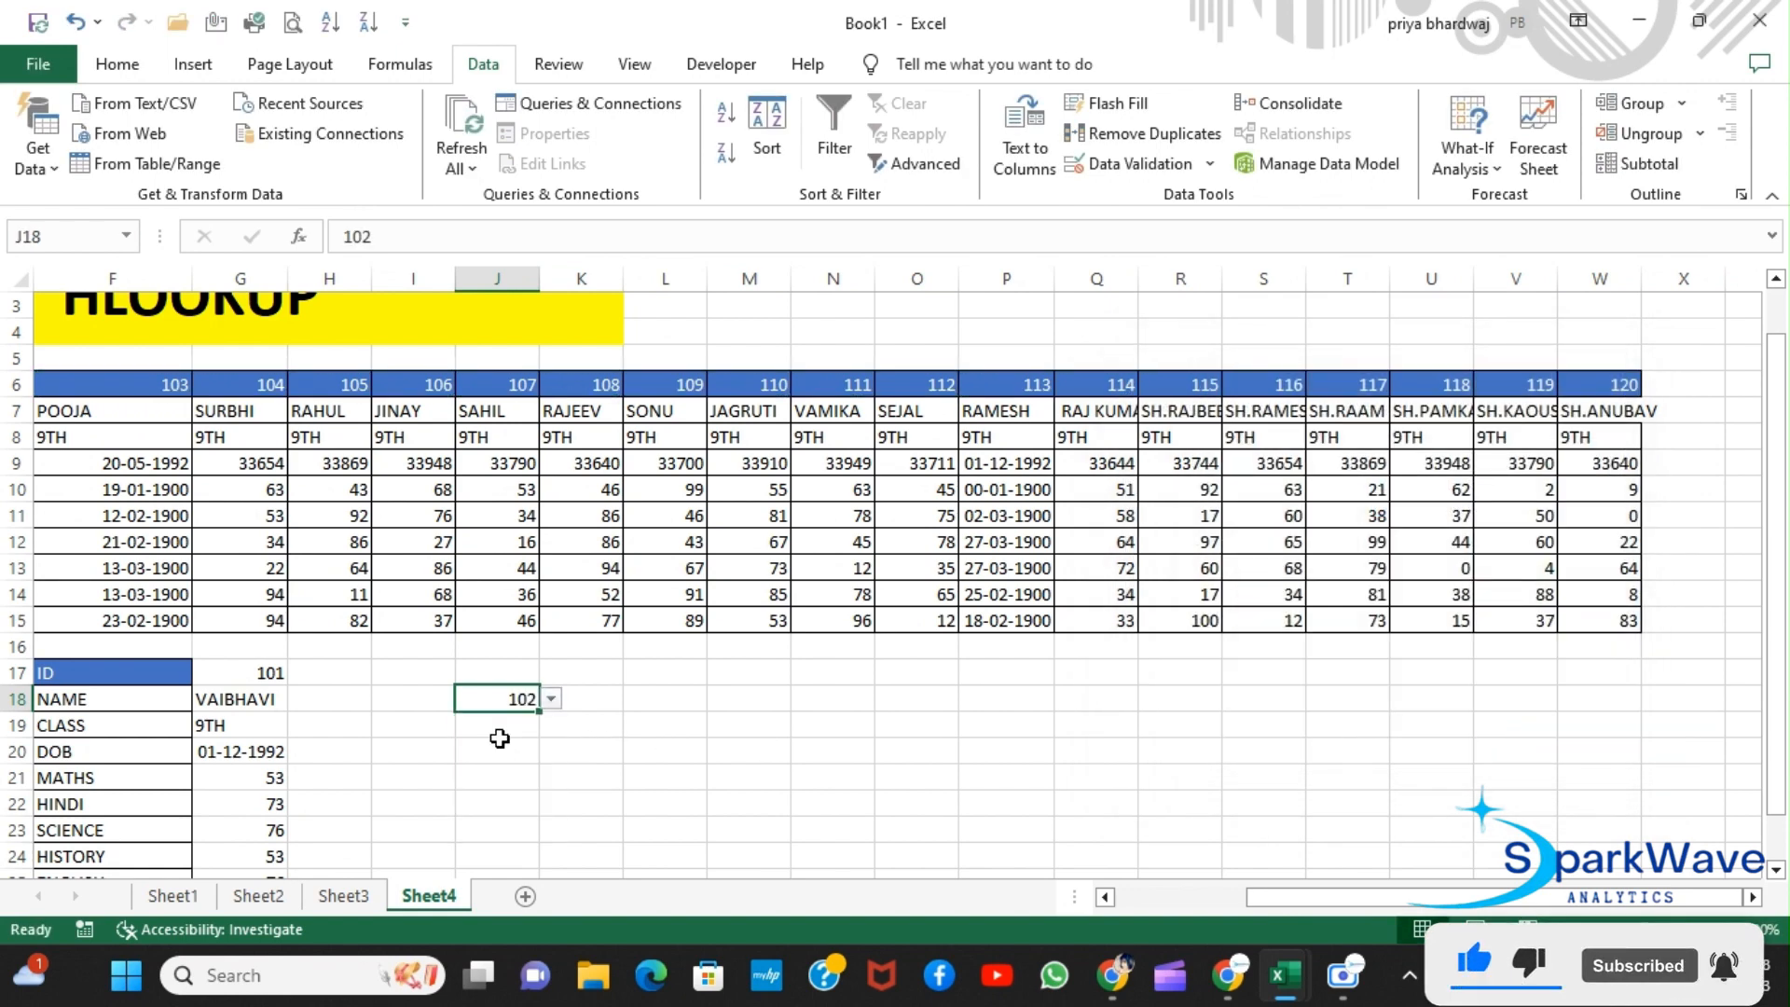
left_click(500, 676)
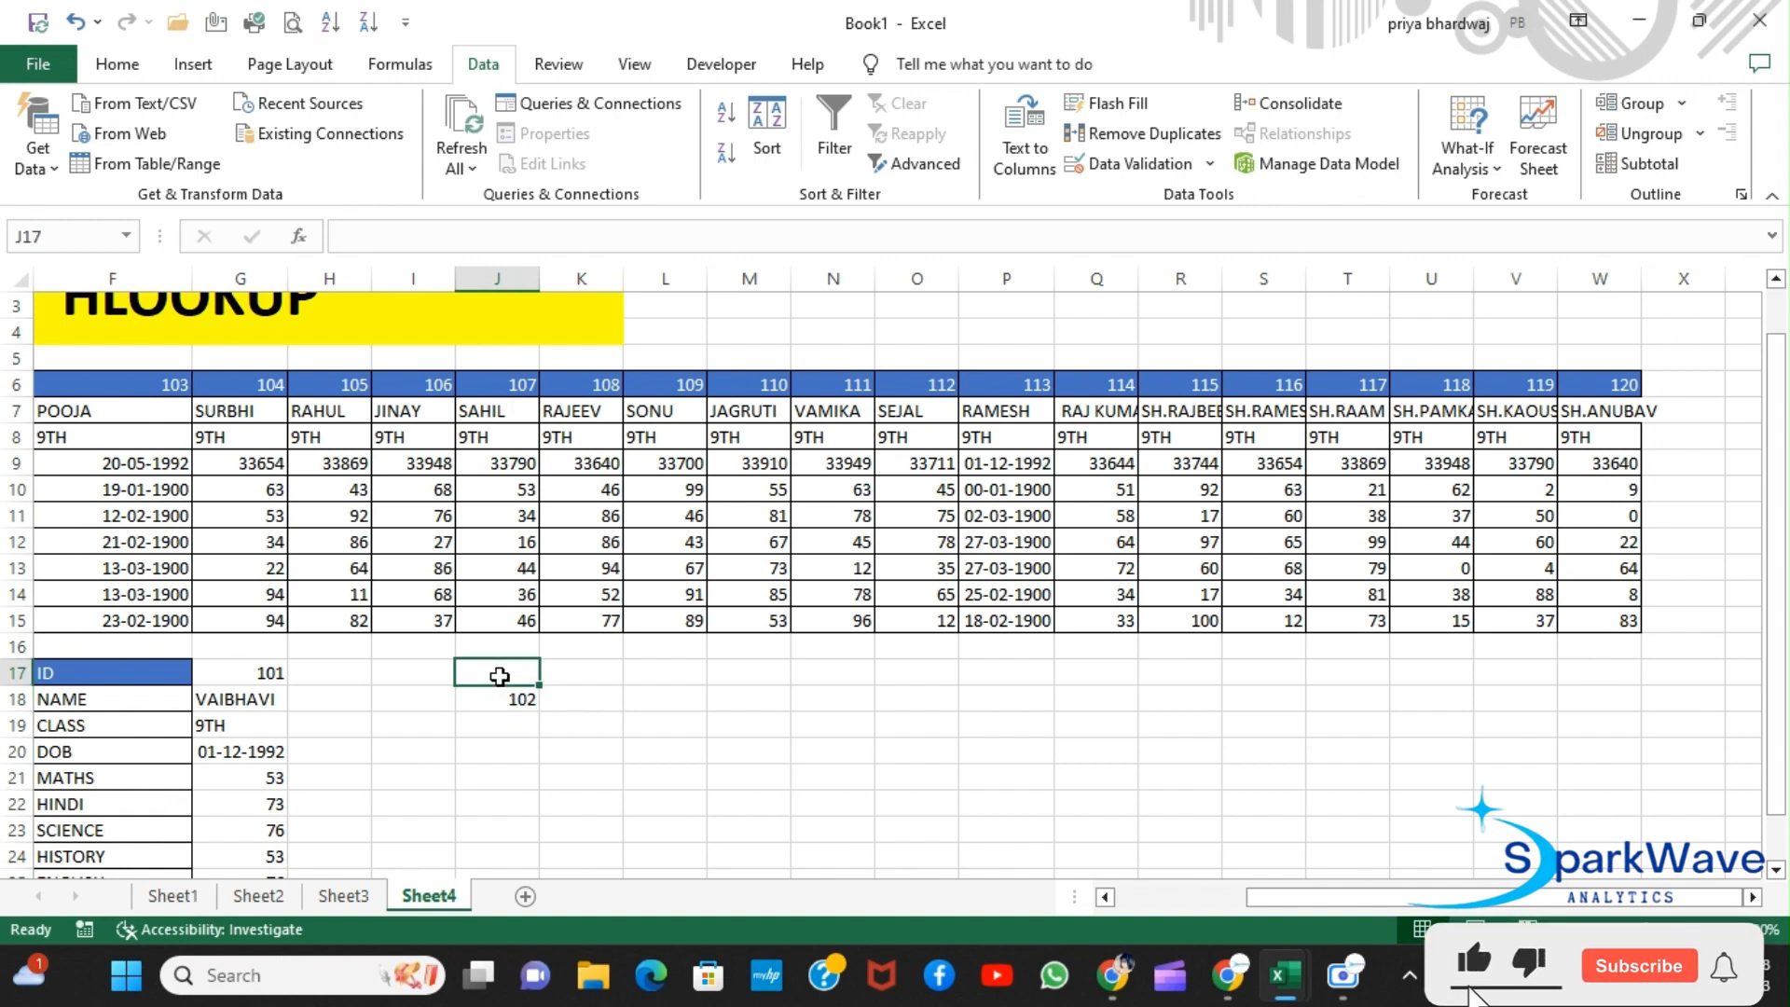
type("ID")
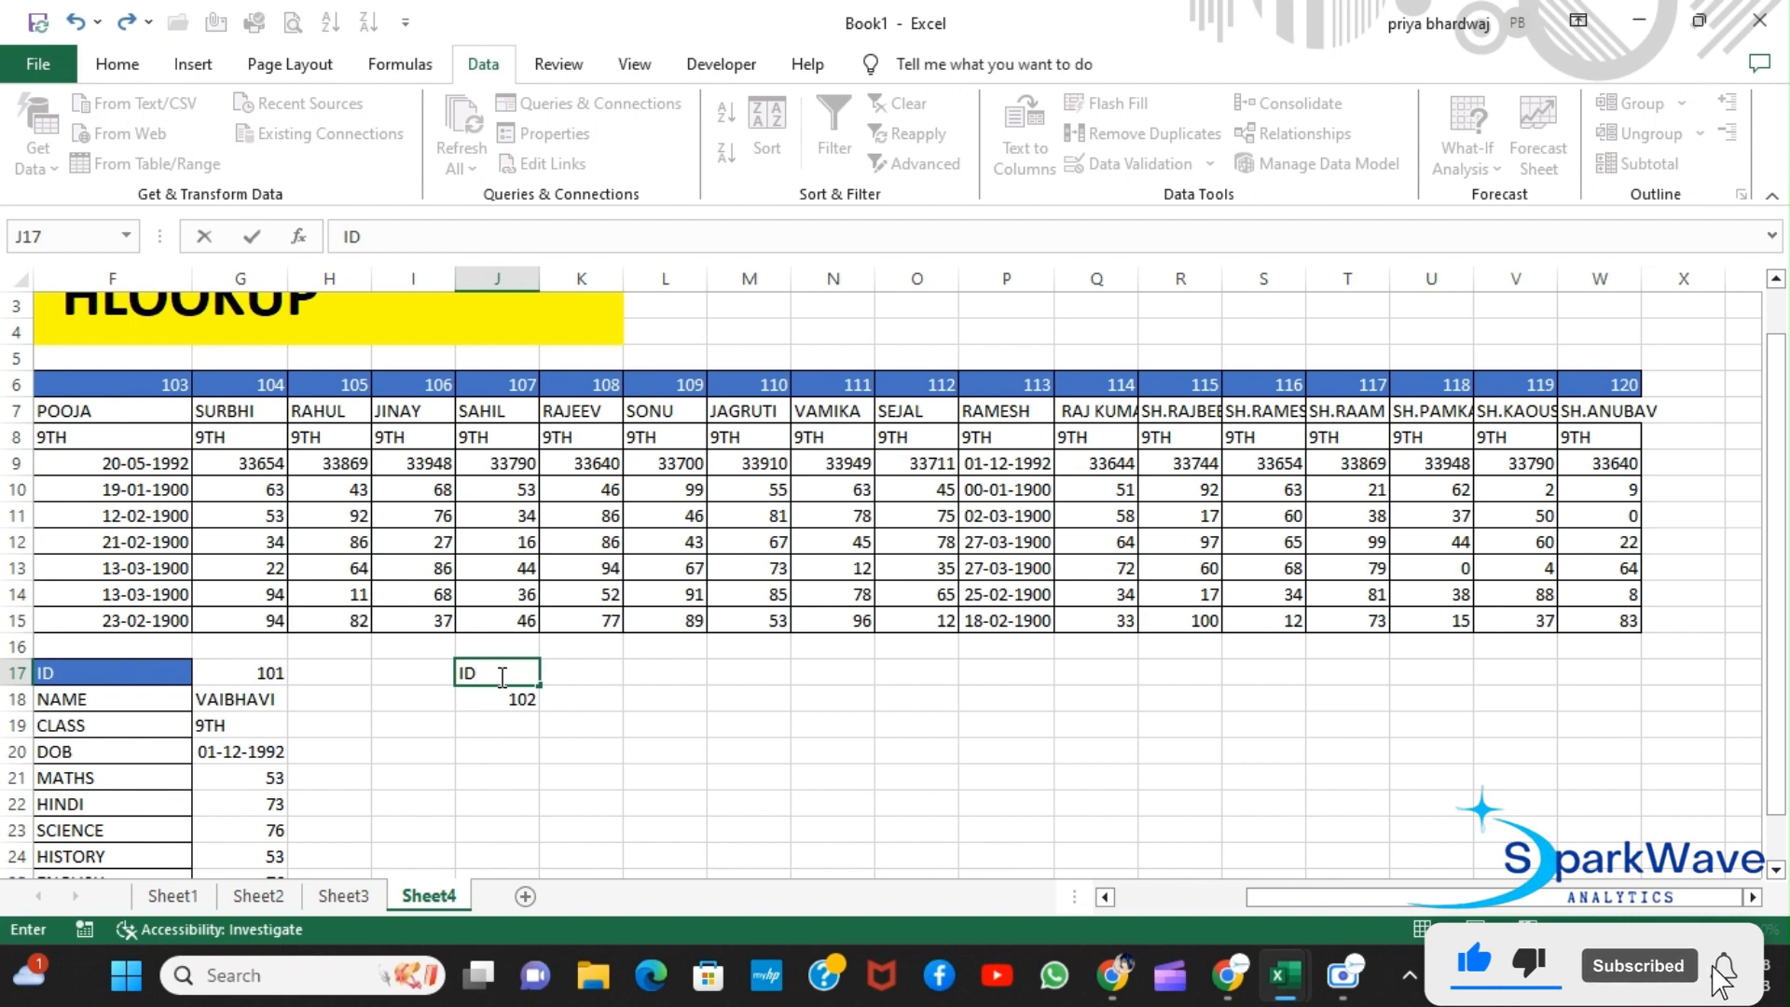
key("Tab")
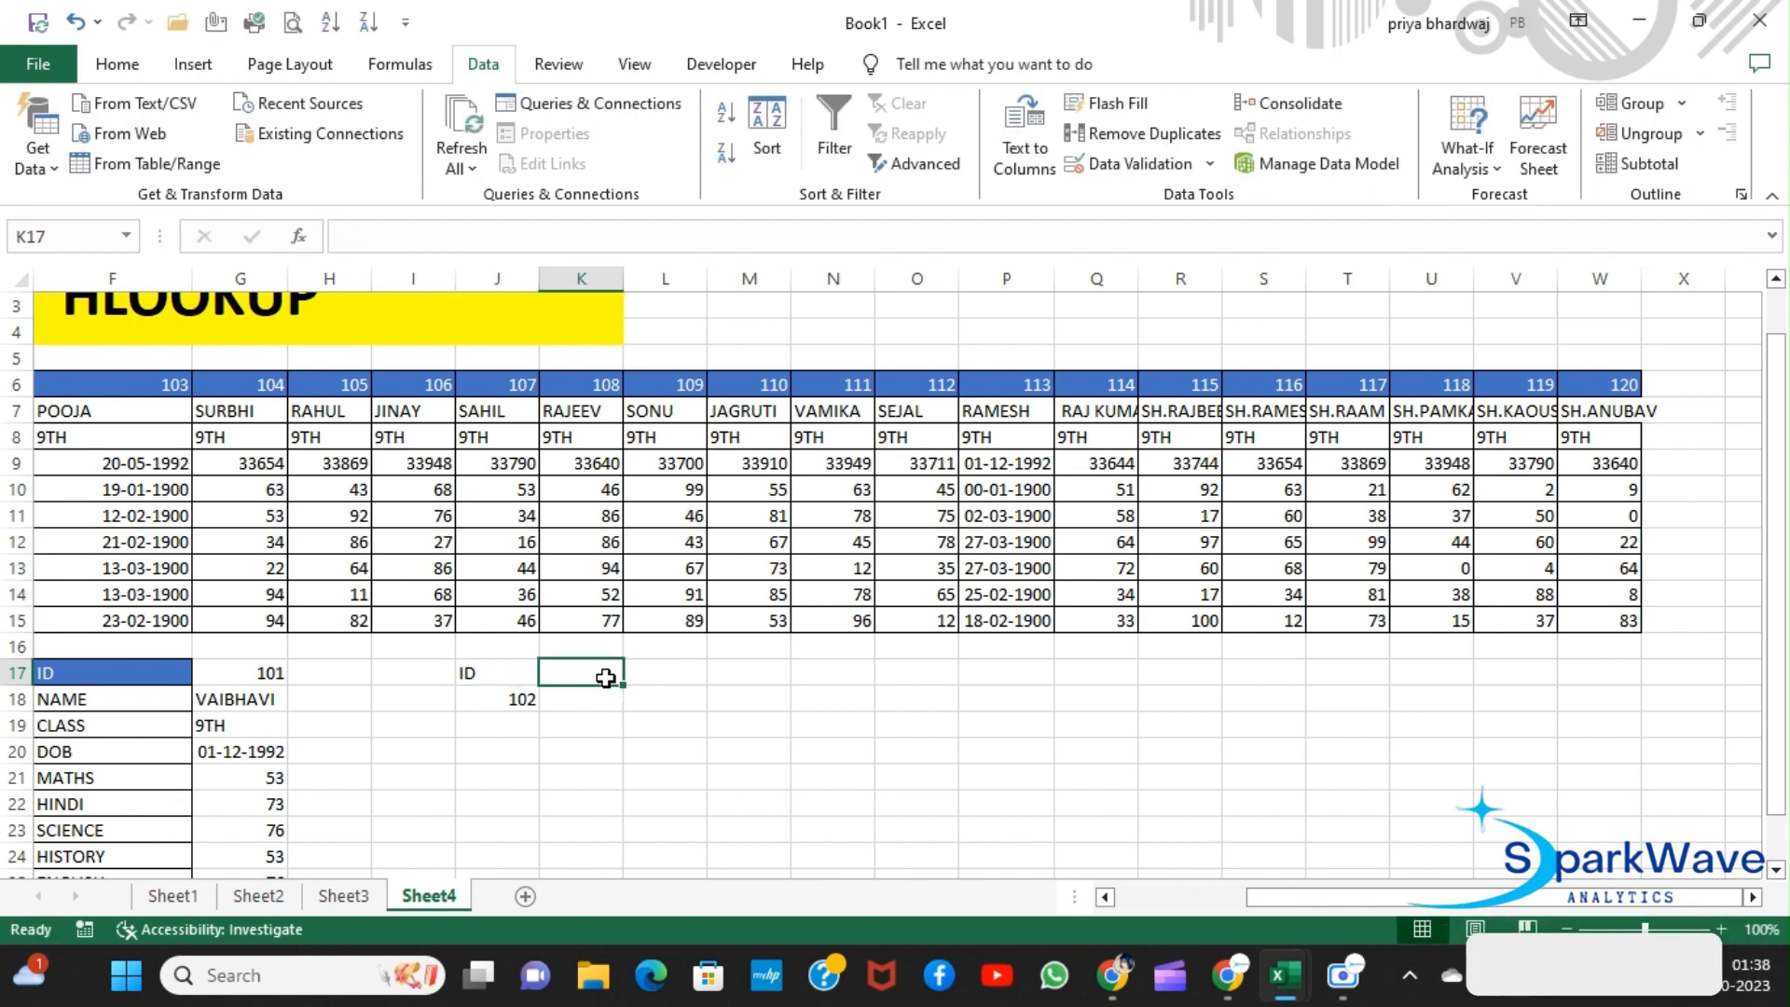
Step: Switch the J18 ID dropdown to 104
left_click(514, 701)
left_click(551, 701)
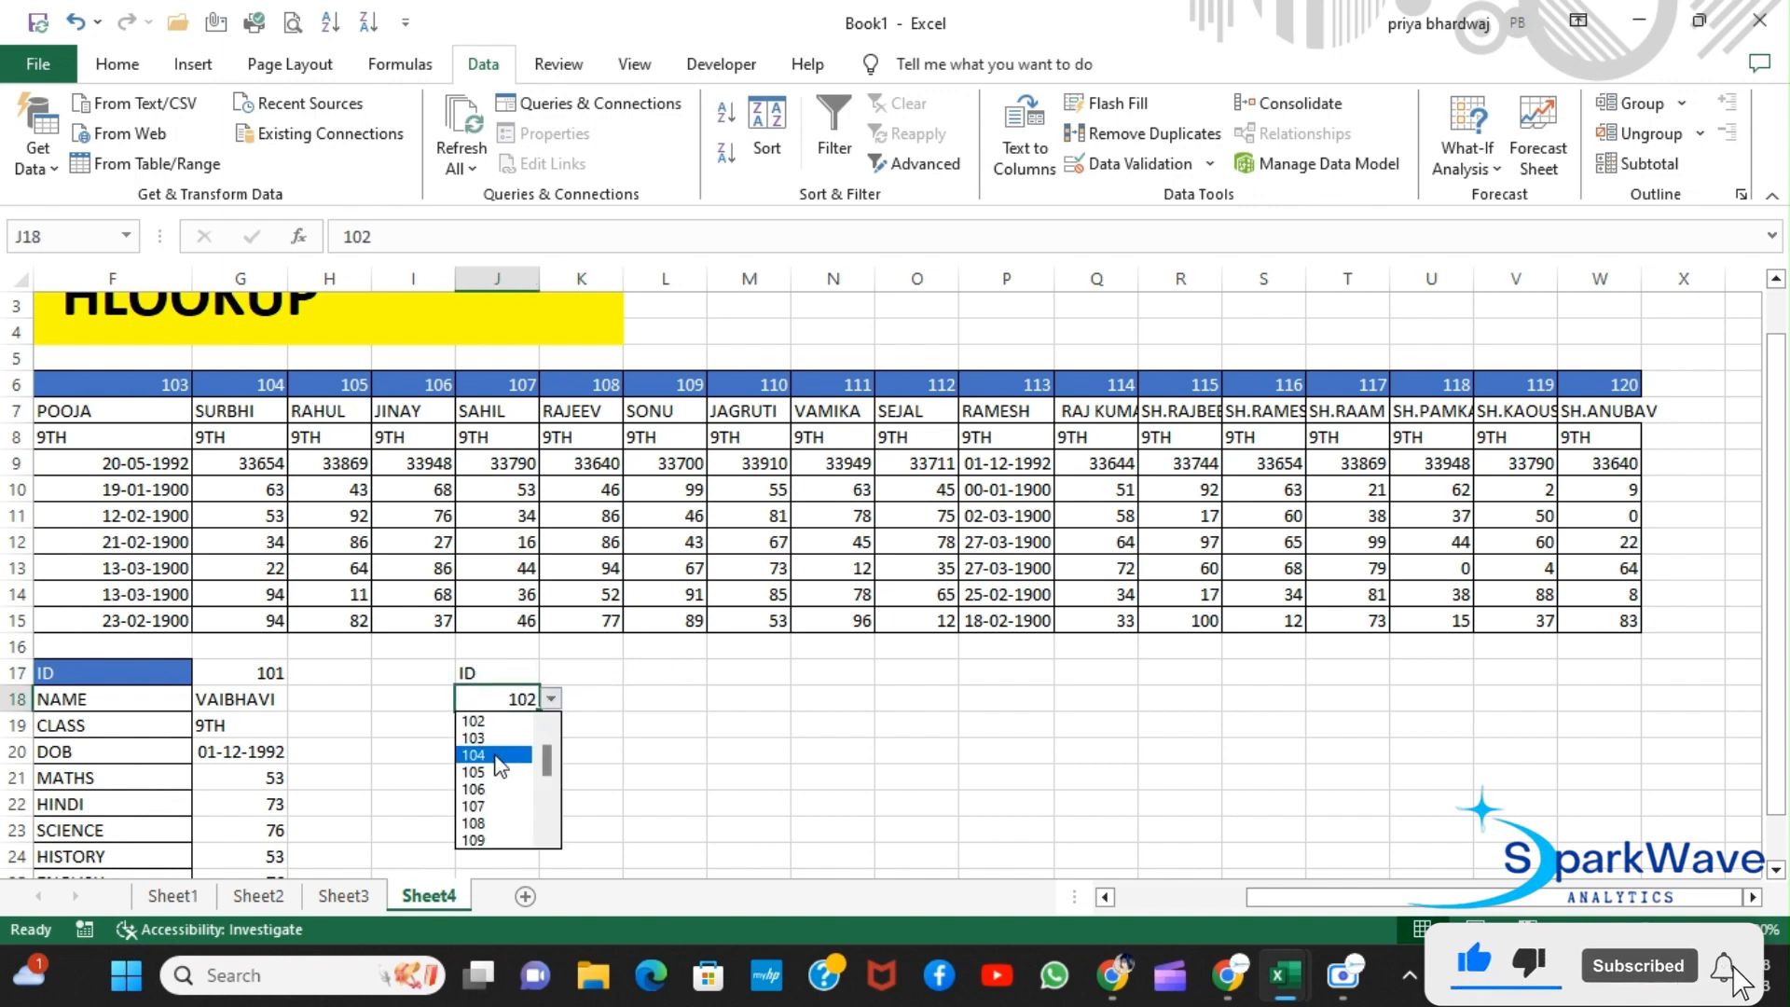
left_click(497, 756)
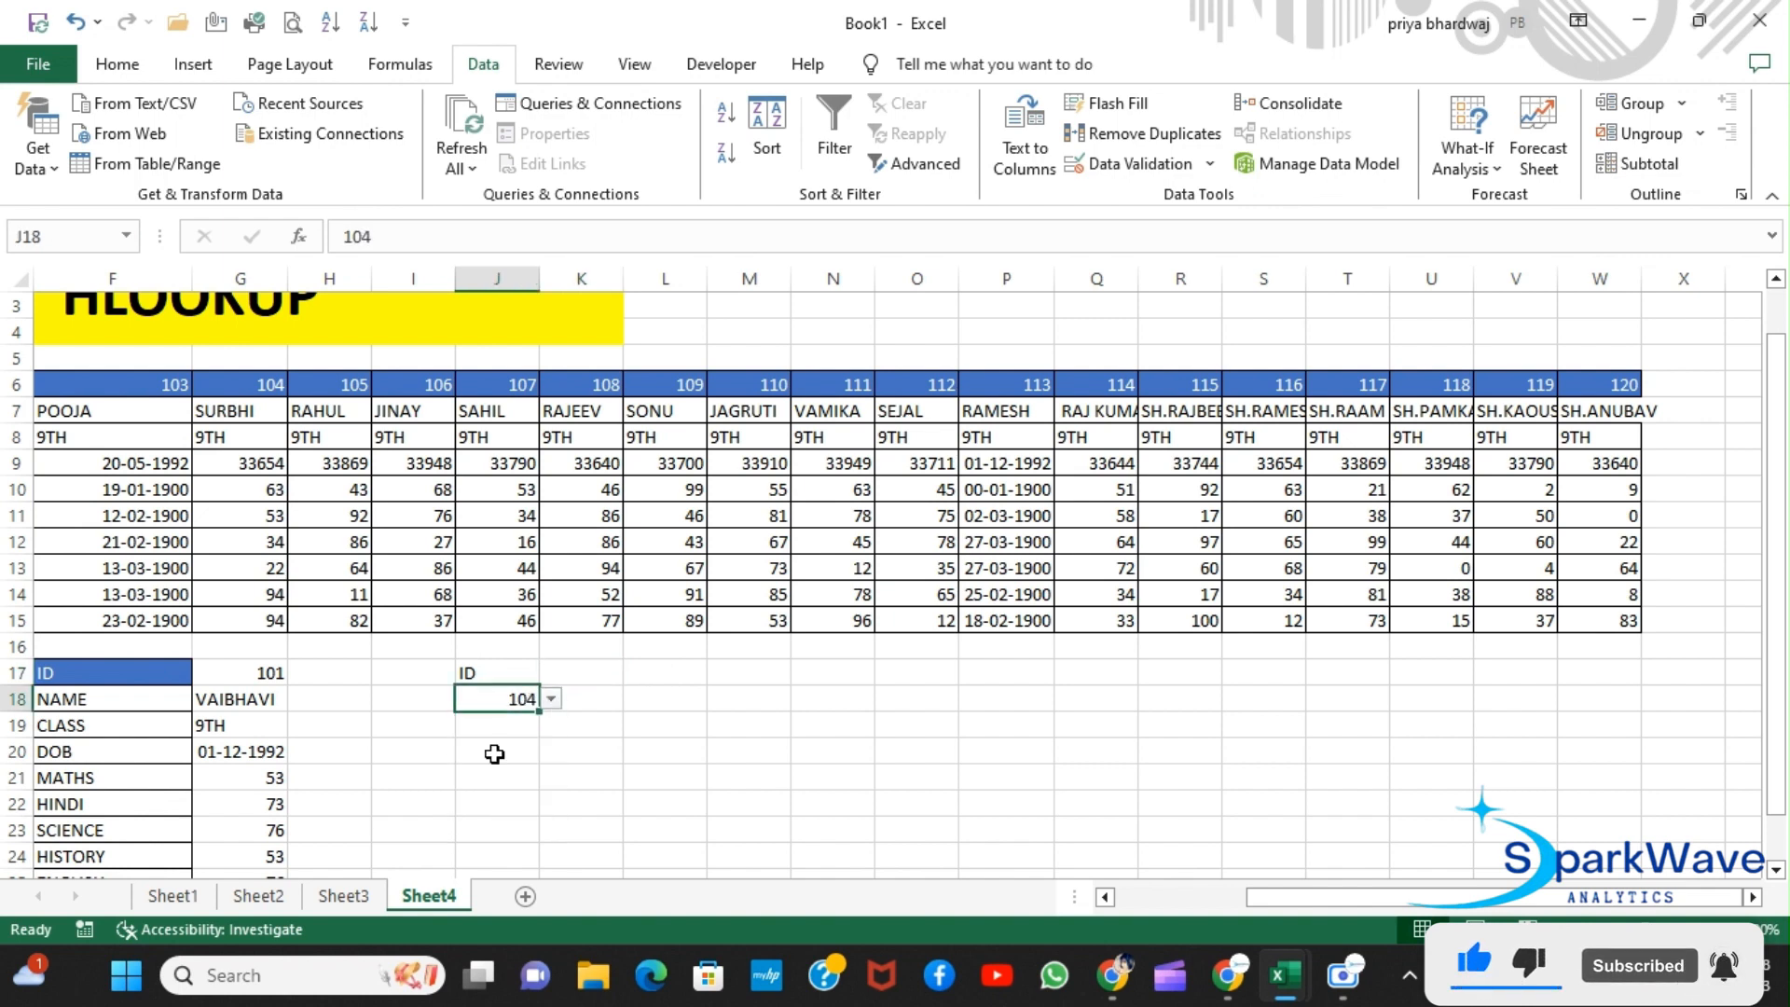
left_click(596, 700)
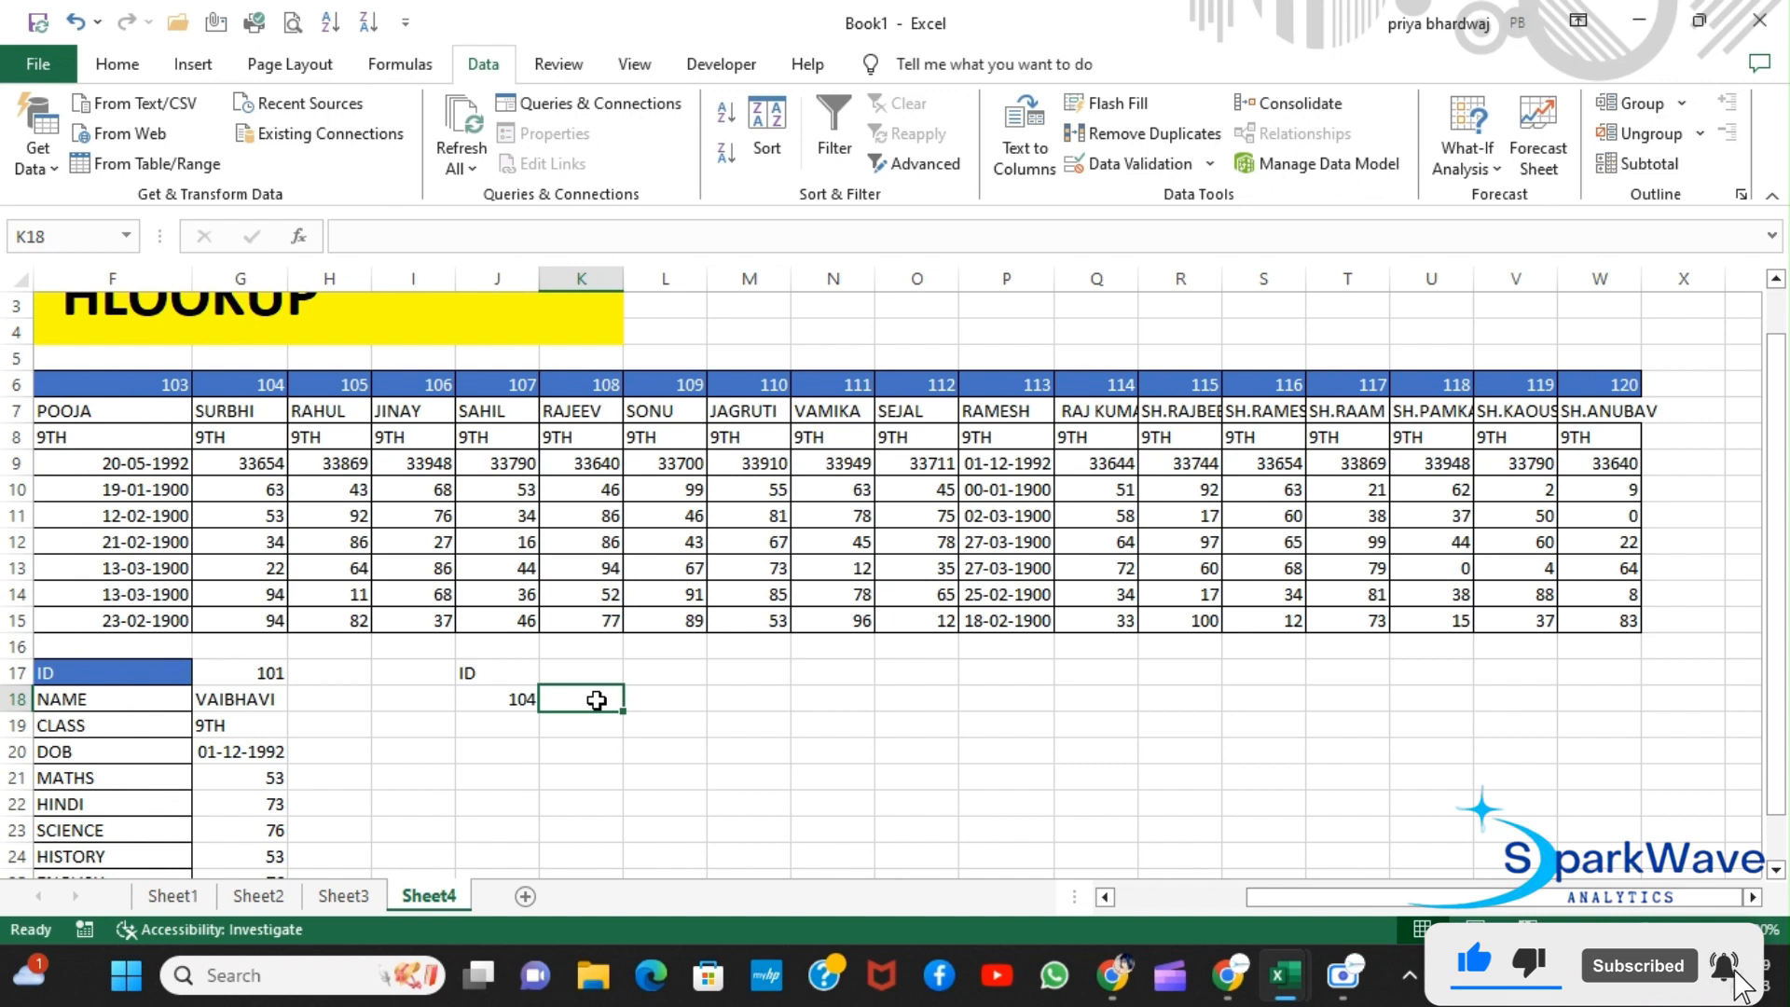
left_click(599, 667)
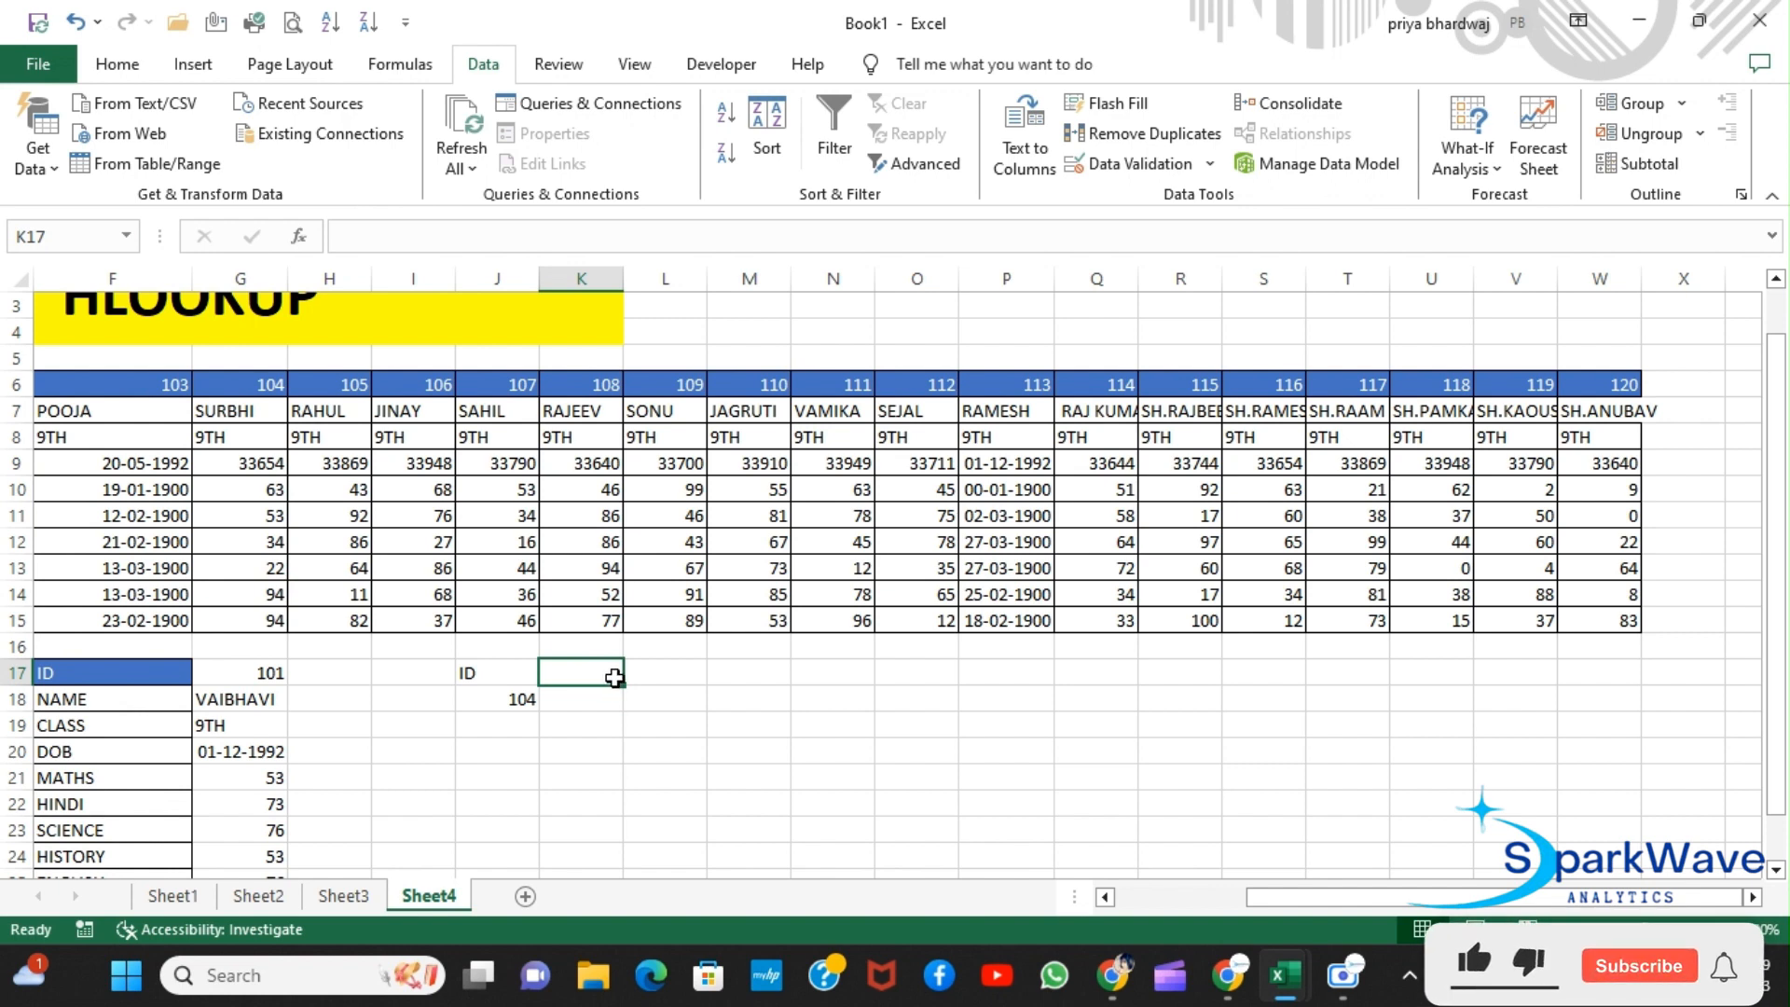
left_click(523, 700)
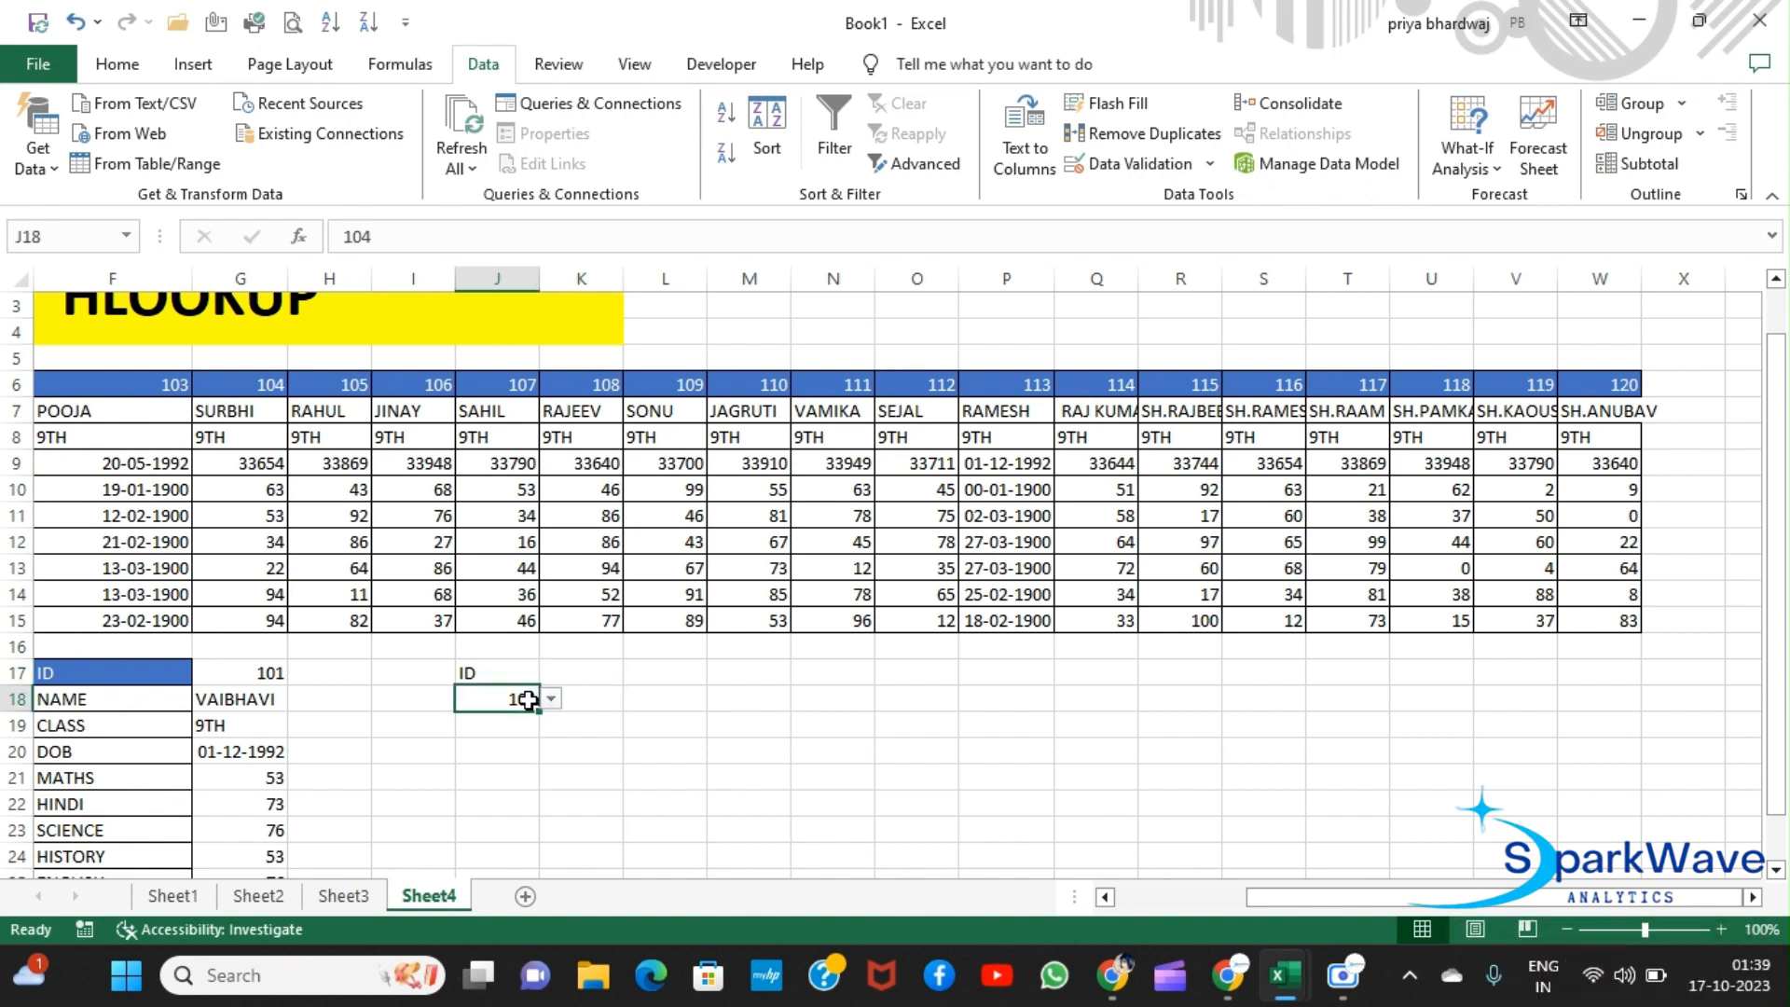
Step: Add a List data validation dropdown to K17 with the field names in $C$7:$C$15 as its source, and choose CLASS from it
left_click(577, 675)
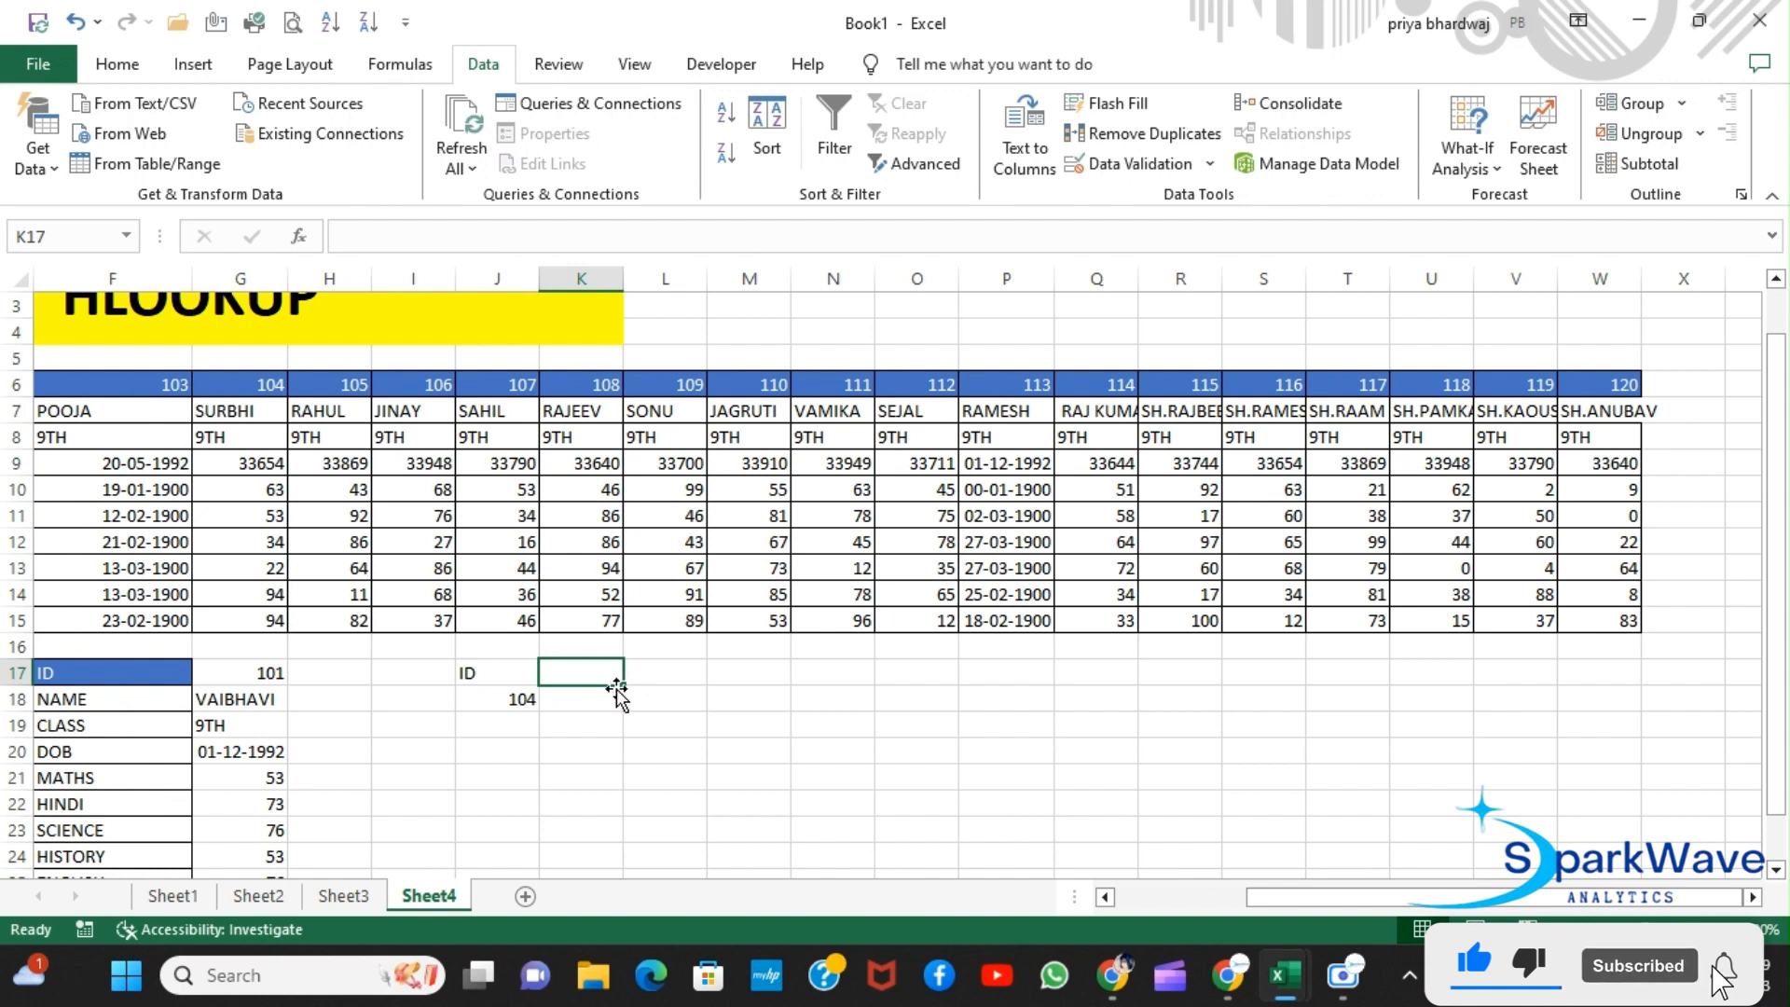
left_click(601, 706)
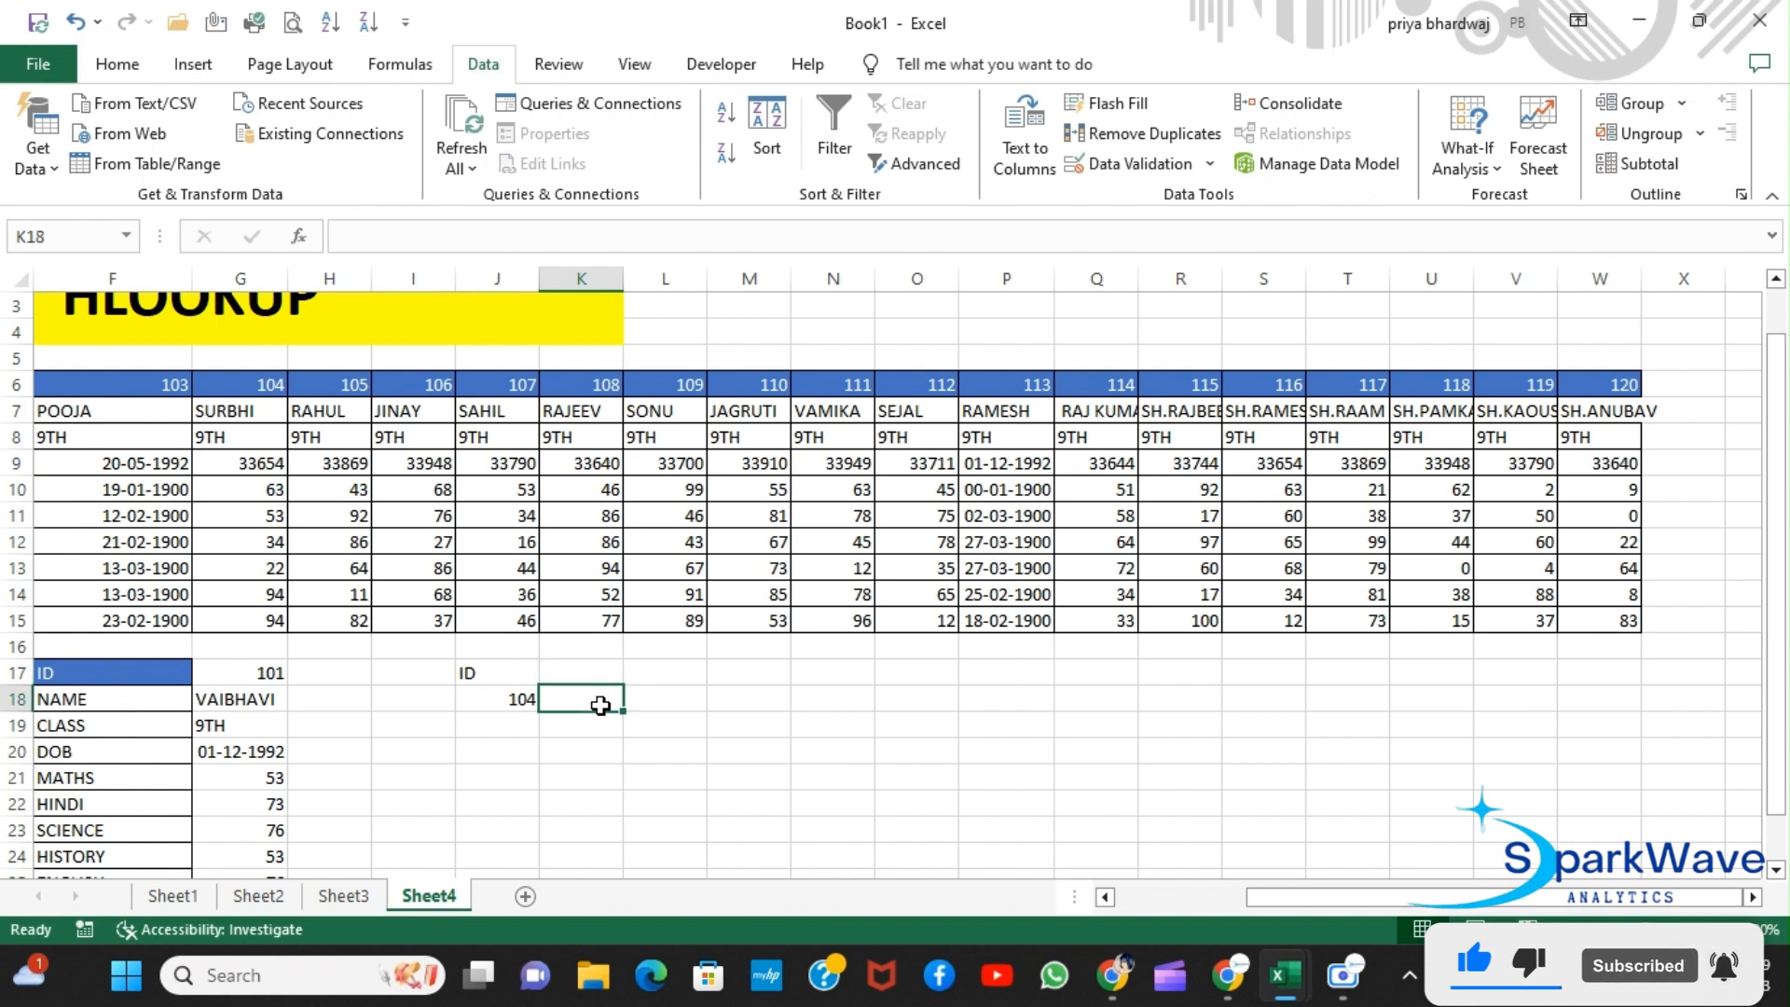
left_click(596, 674)
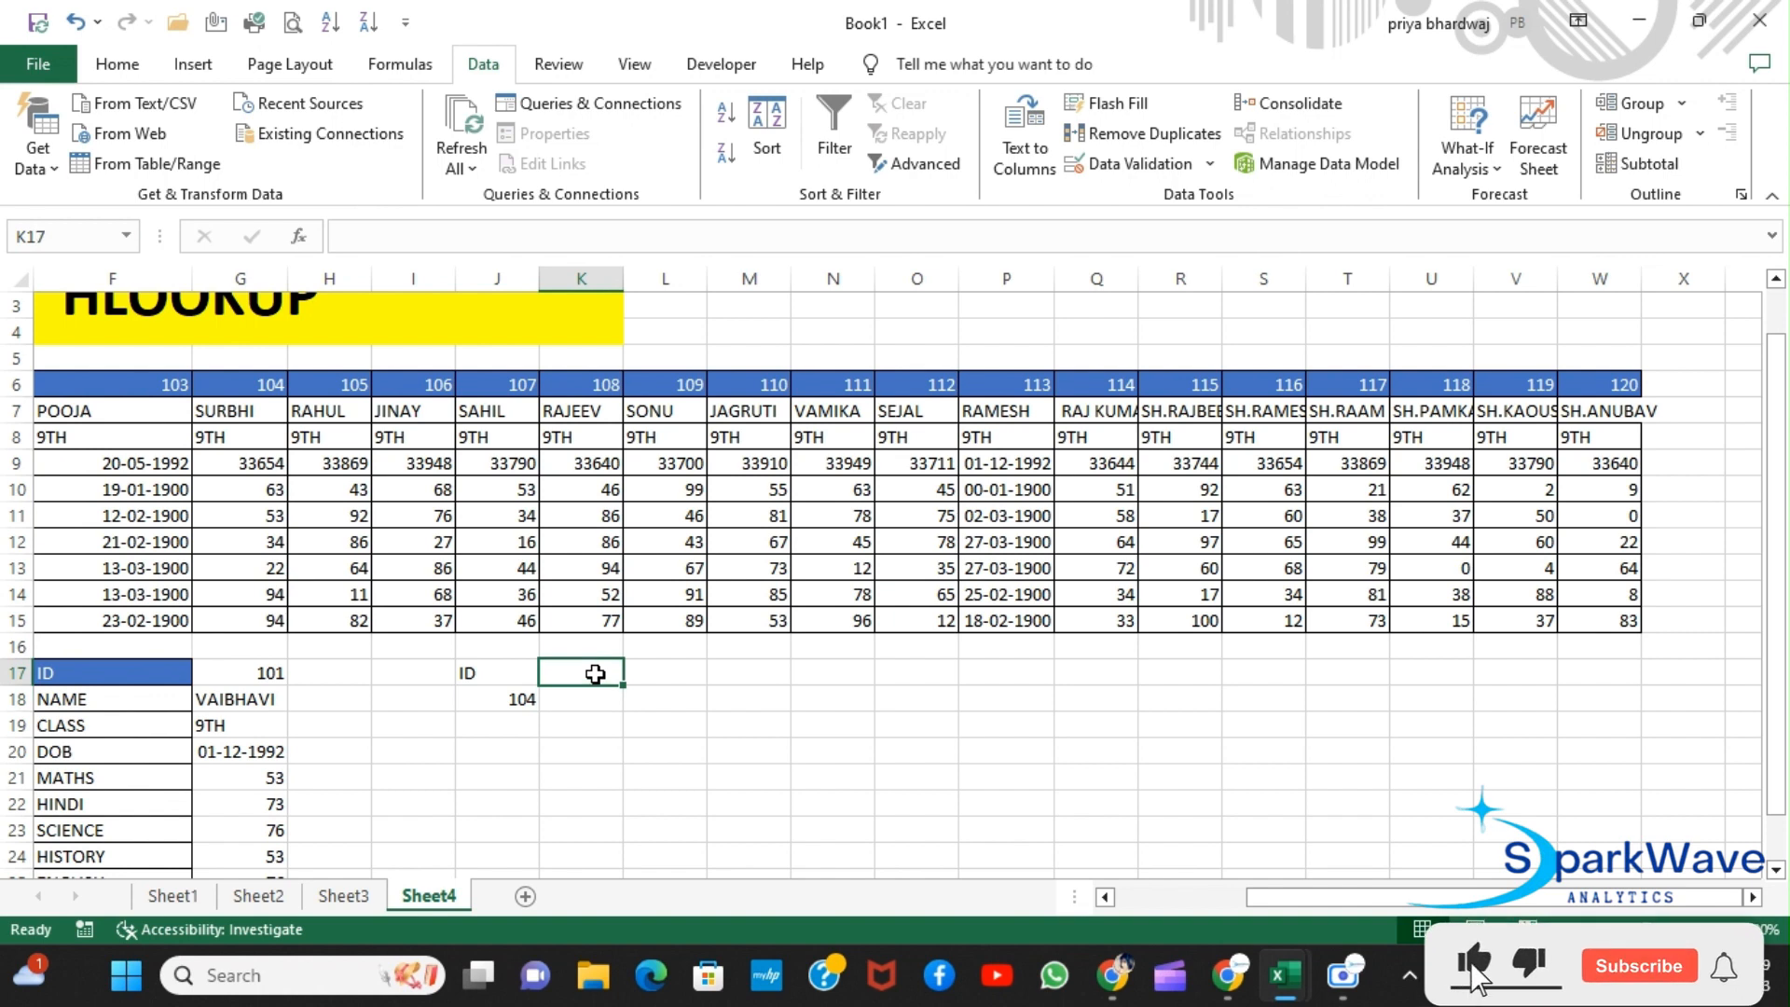
left_click(1205, 162)
left_click(1181, 198)
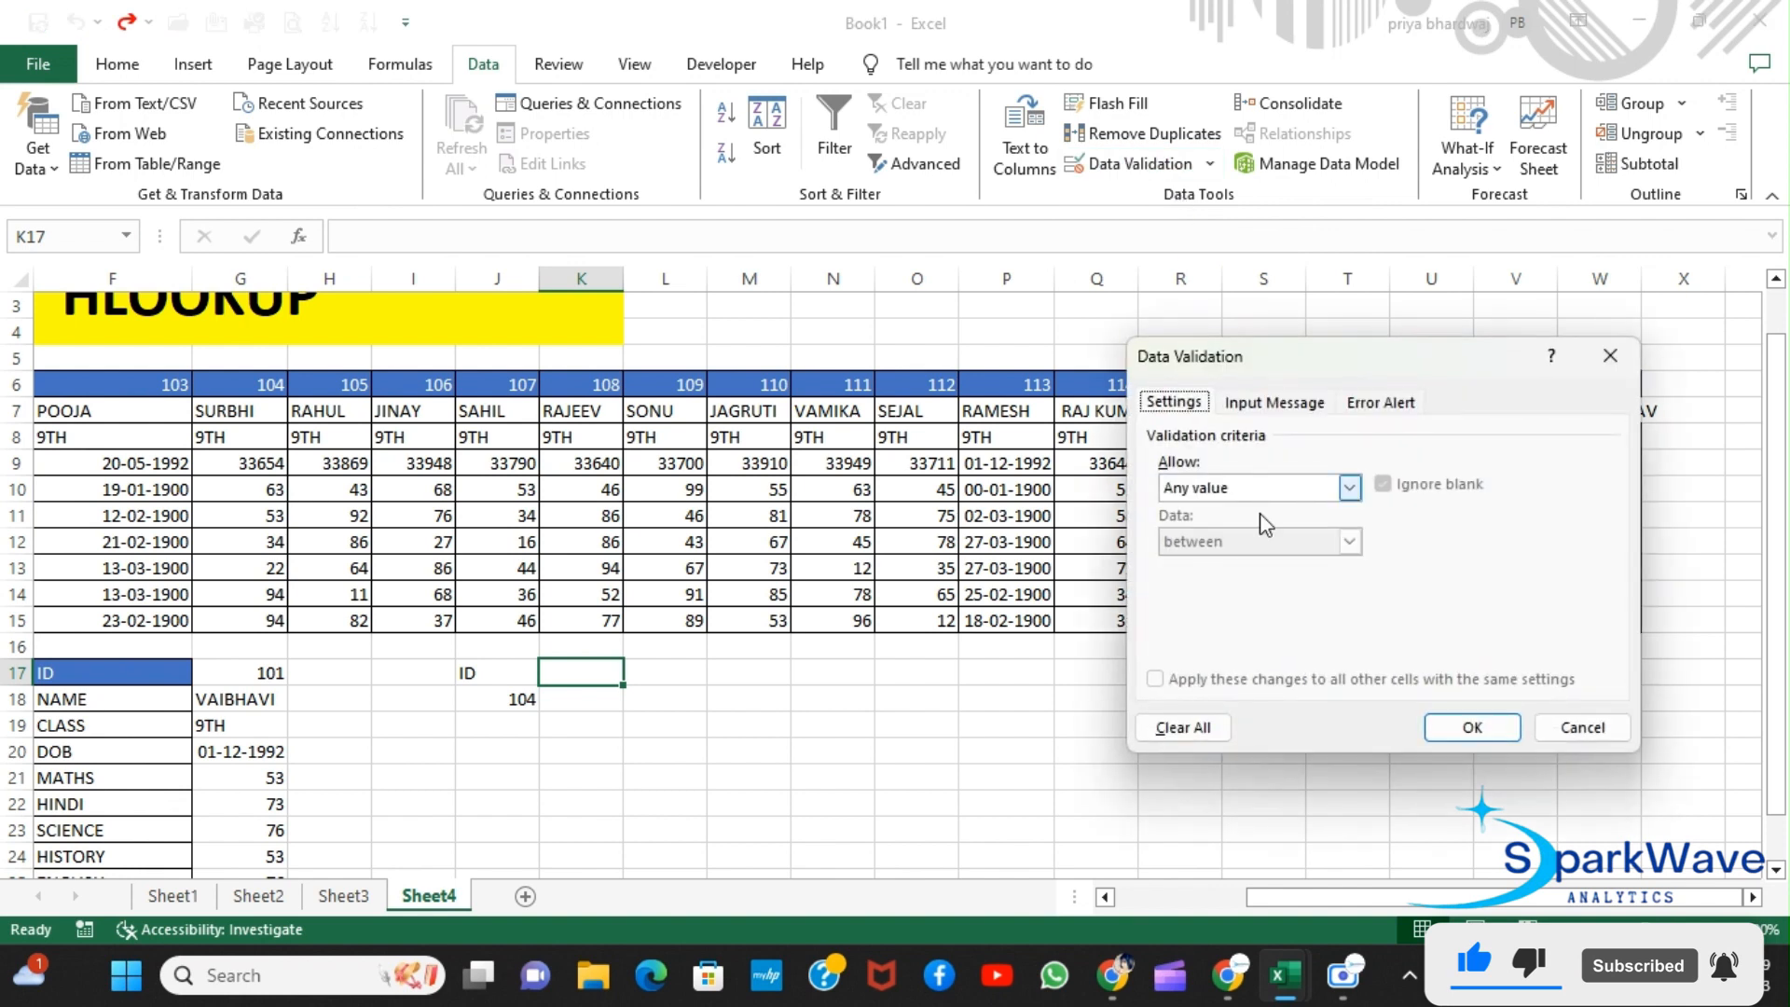
left_click(1350, 490)
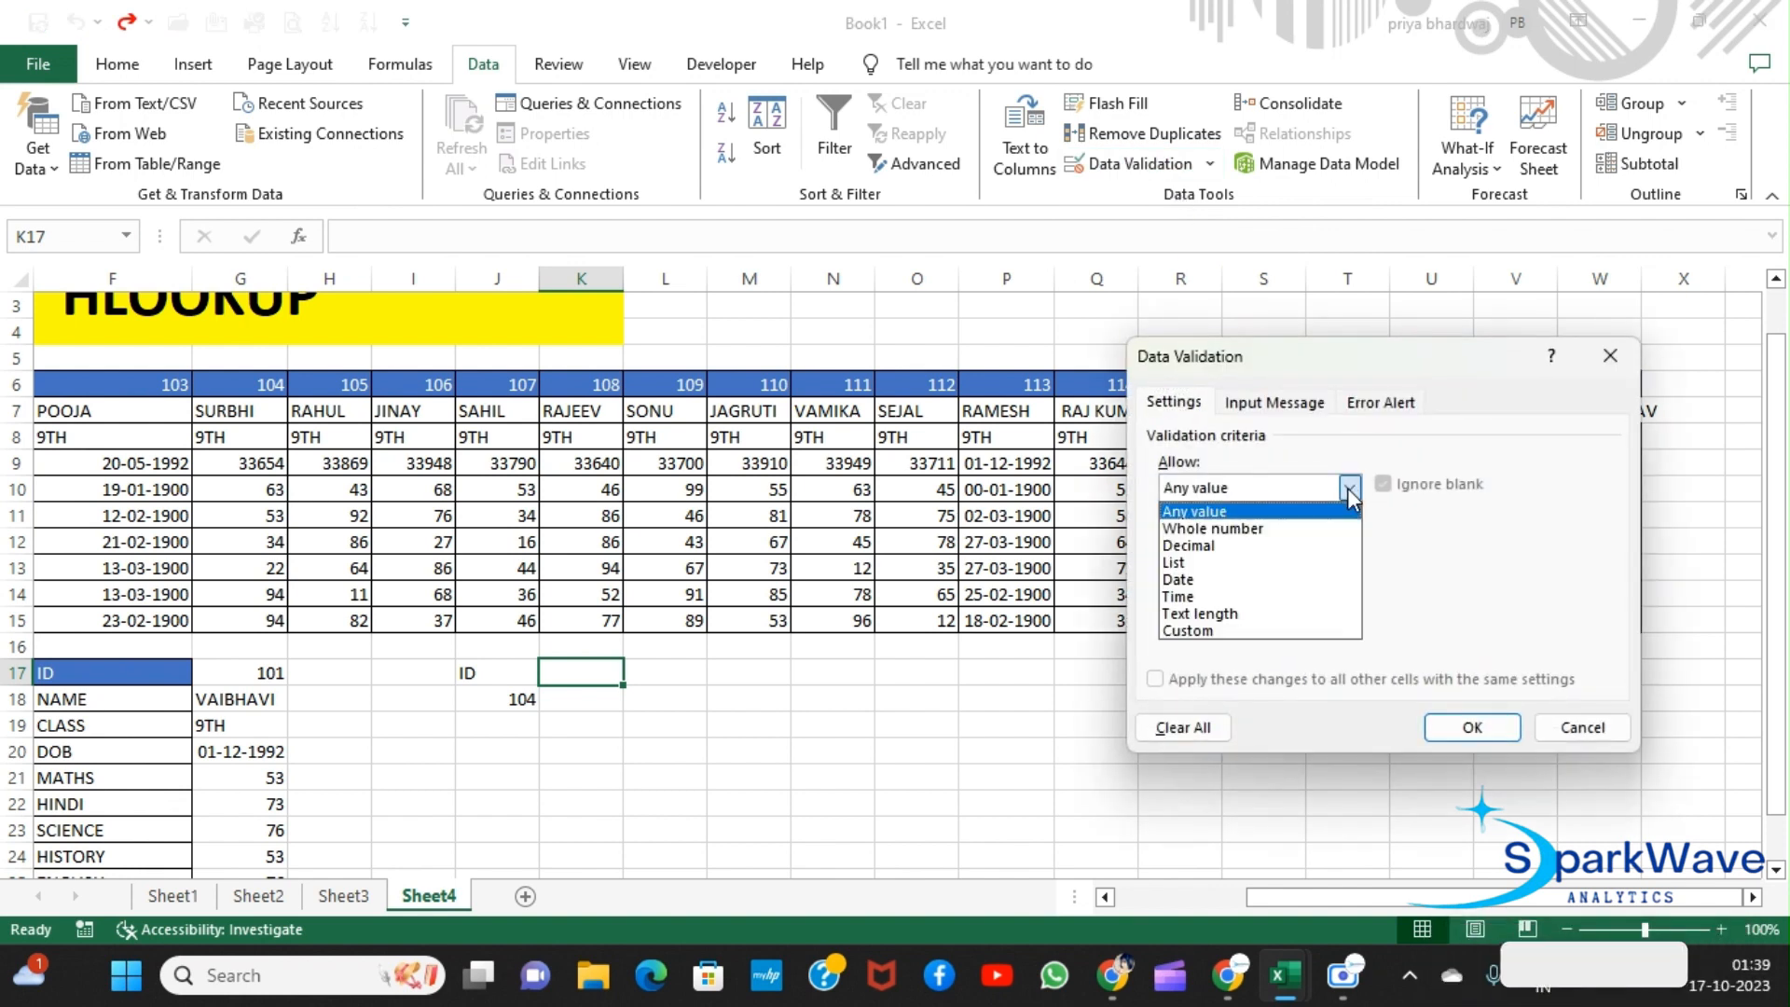
left_click(1212, 568)
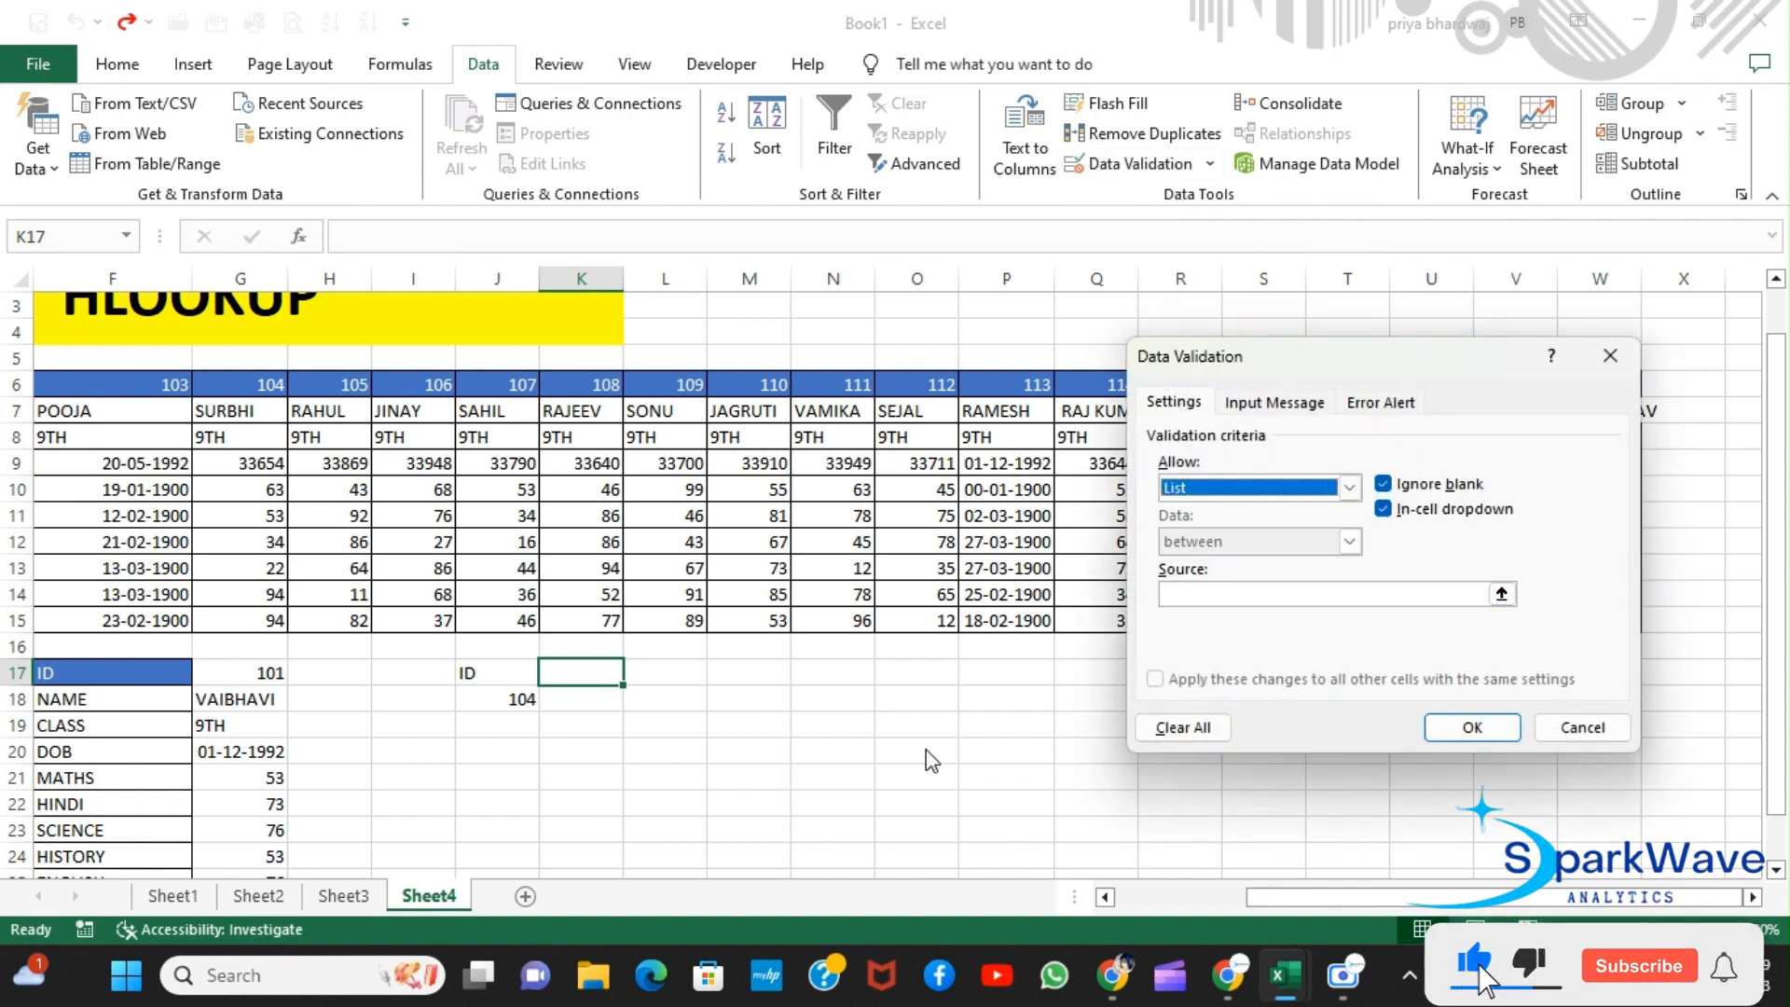
left_click(1277, 594)
scroll(810, 729, "left", 4)
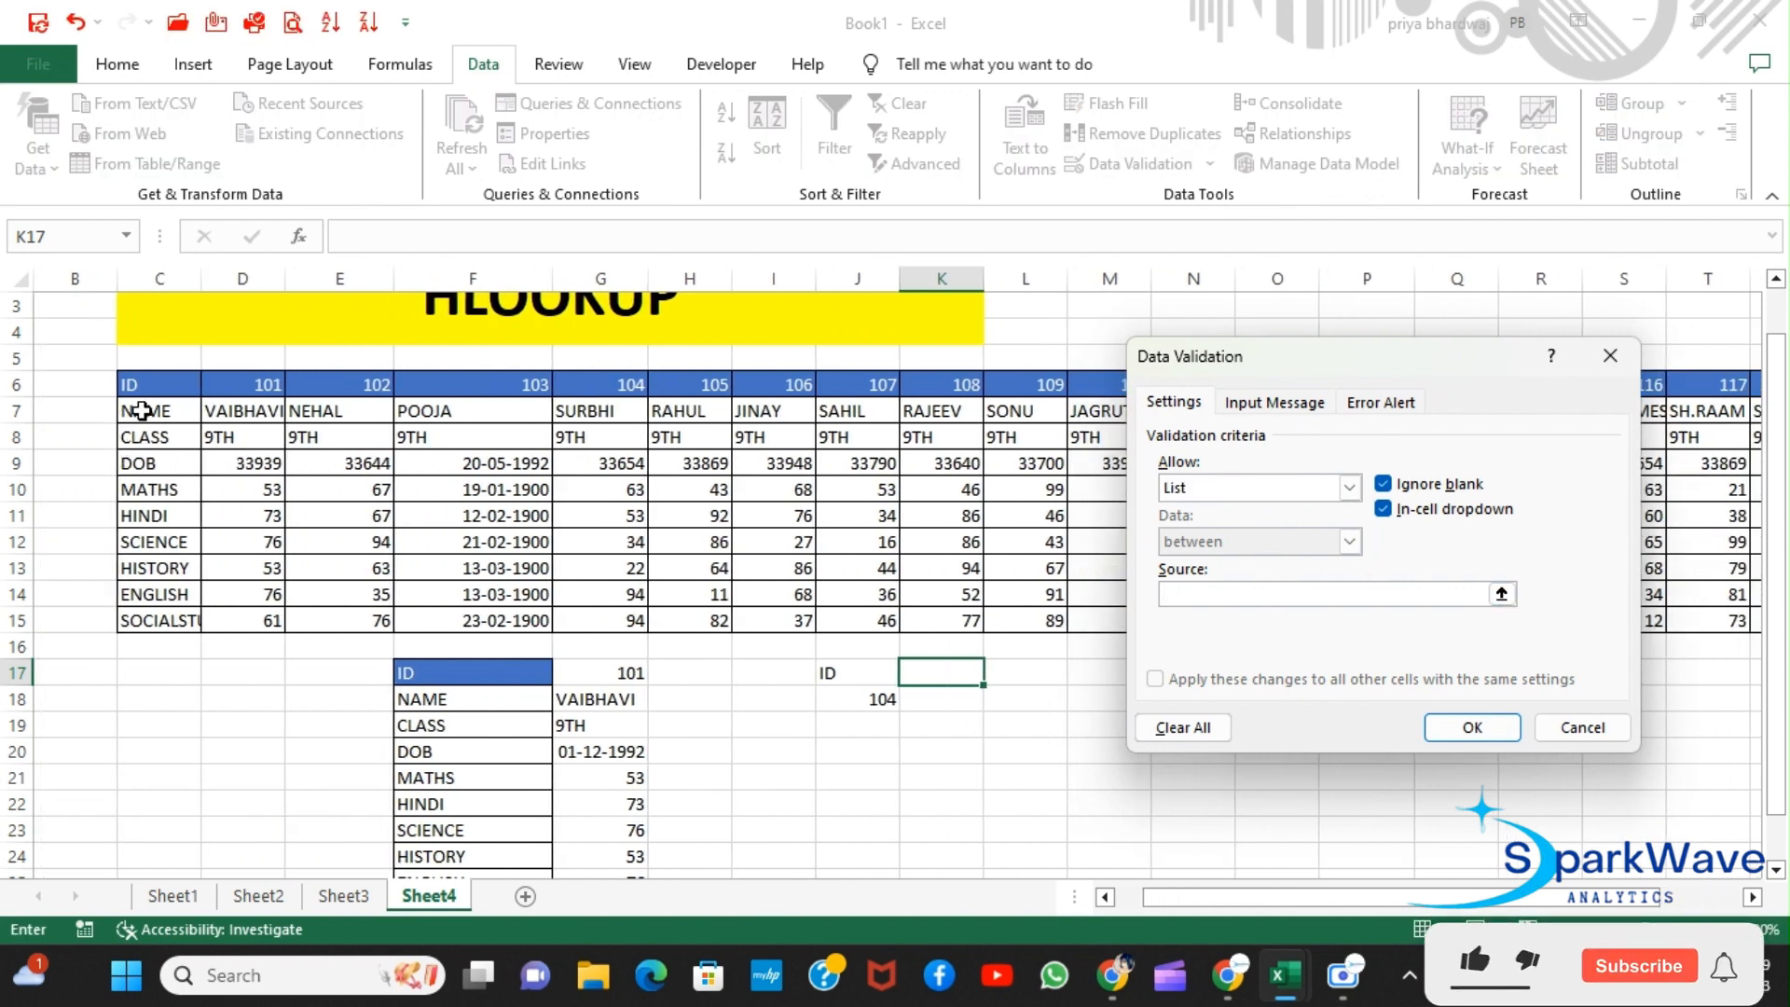
left_click_drag(124, 411, 140, 622)
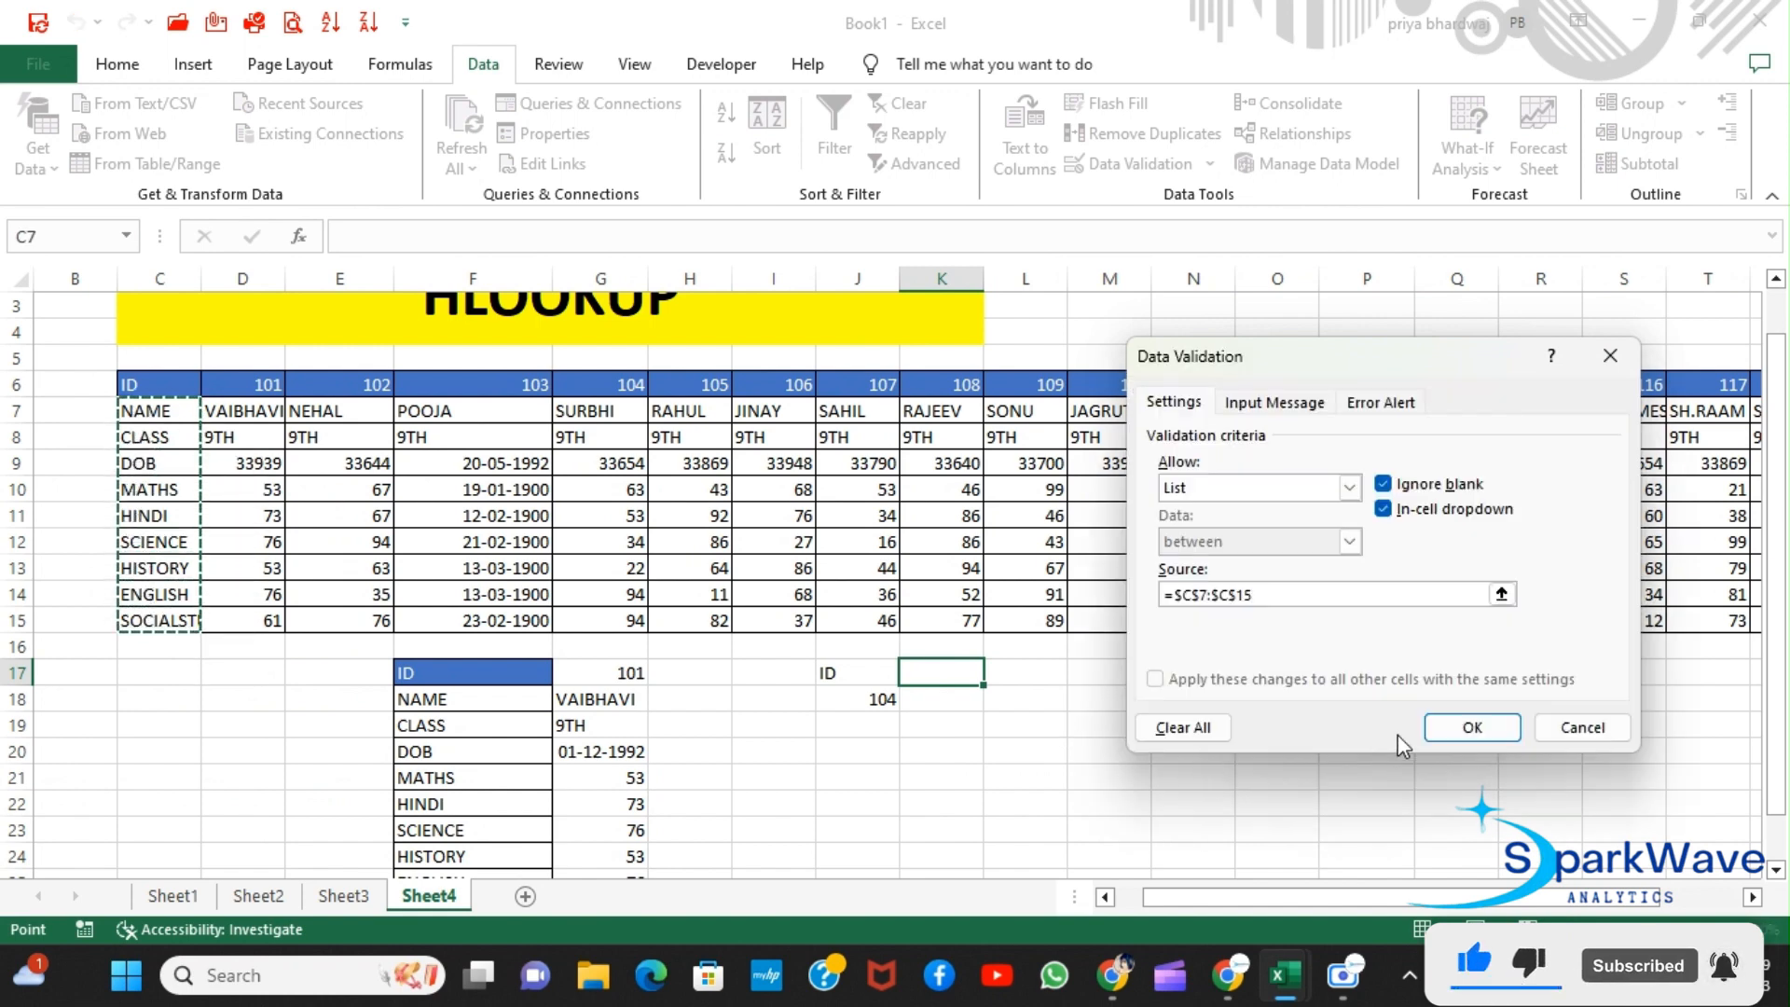
left_click(1465, 728)
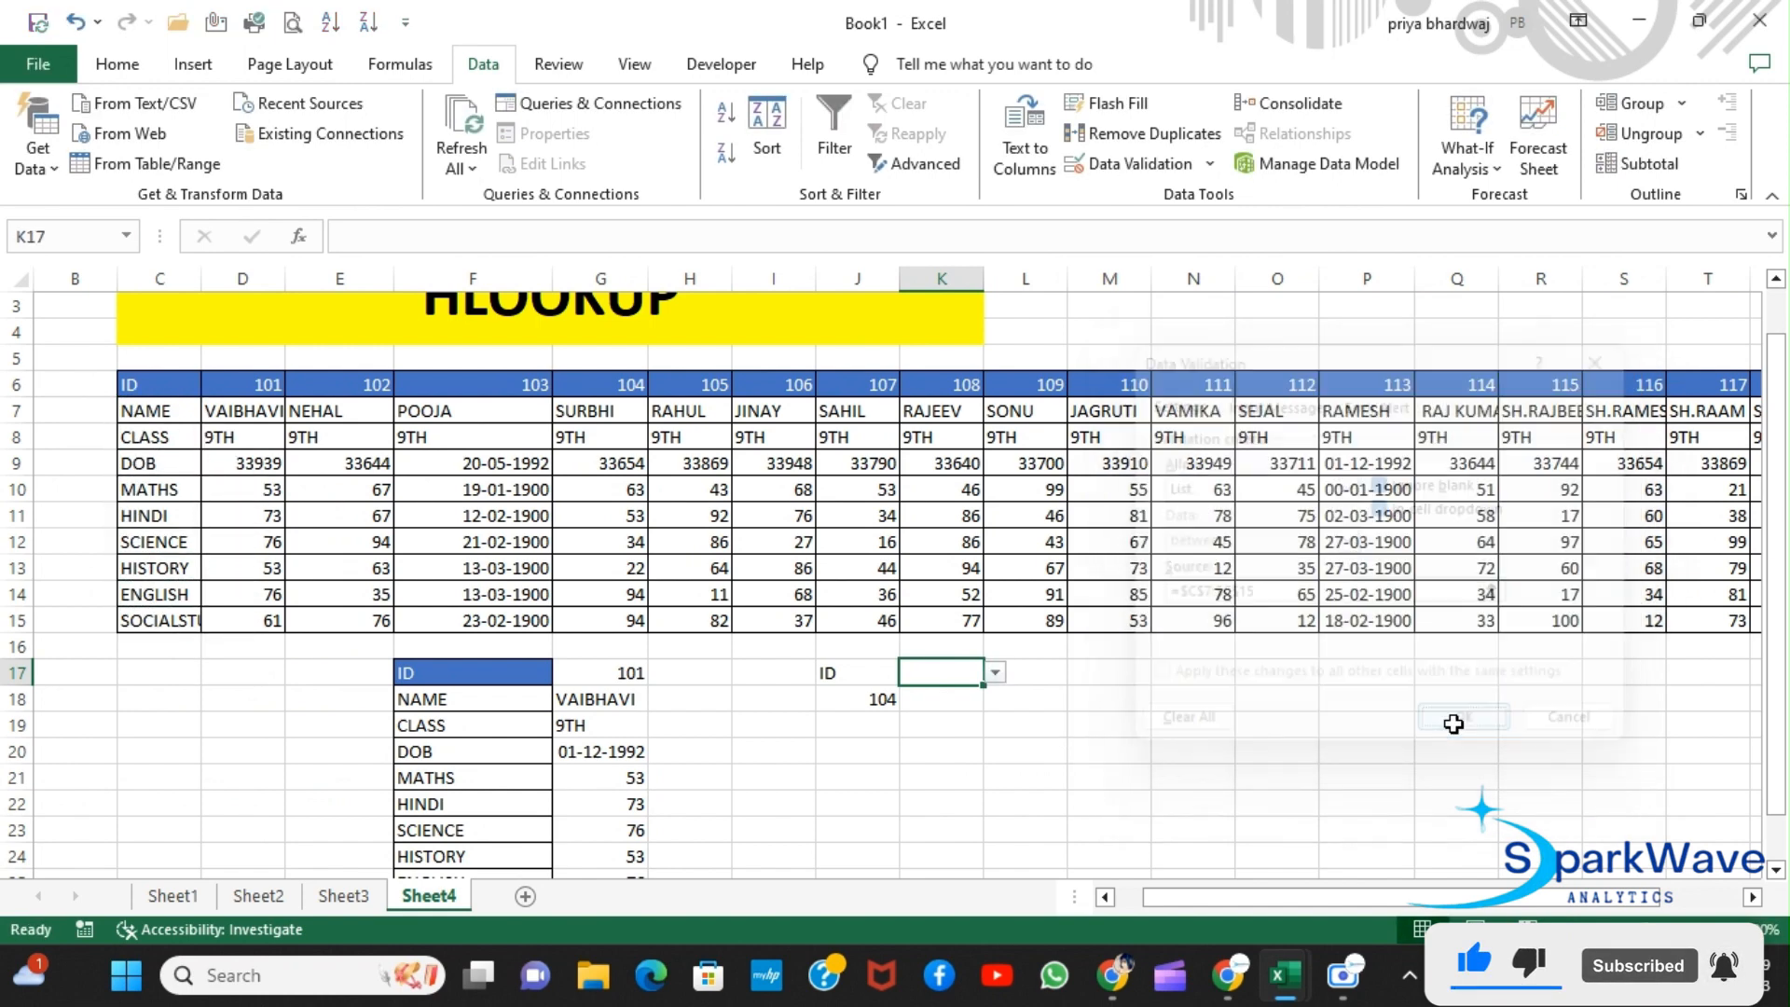
left_click(996, 672)
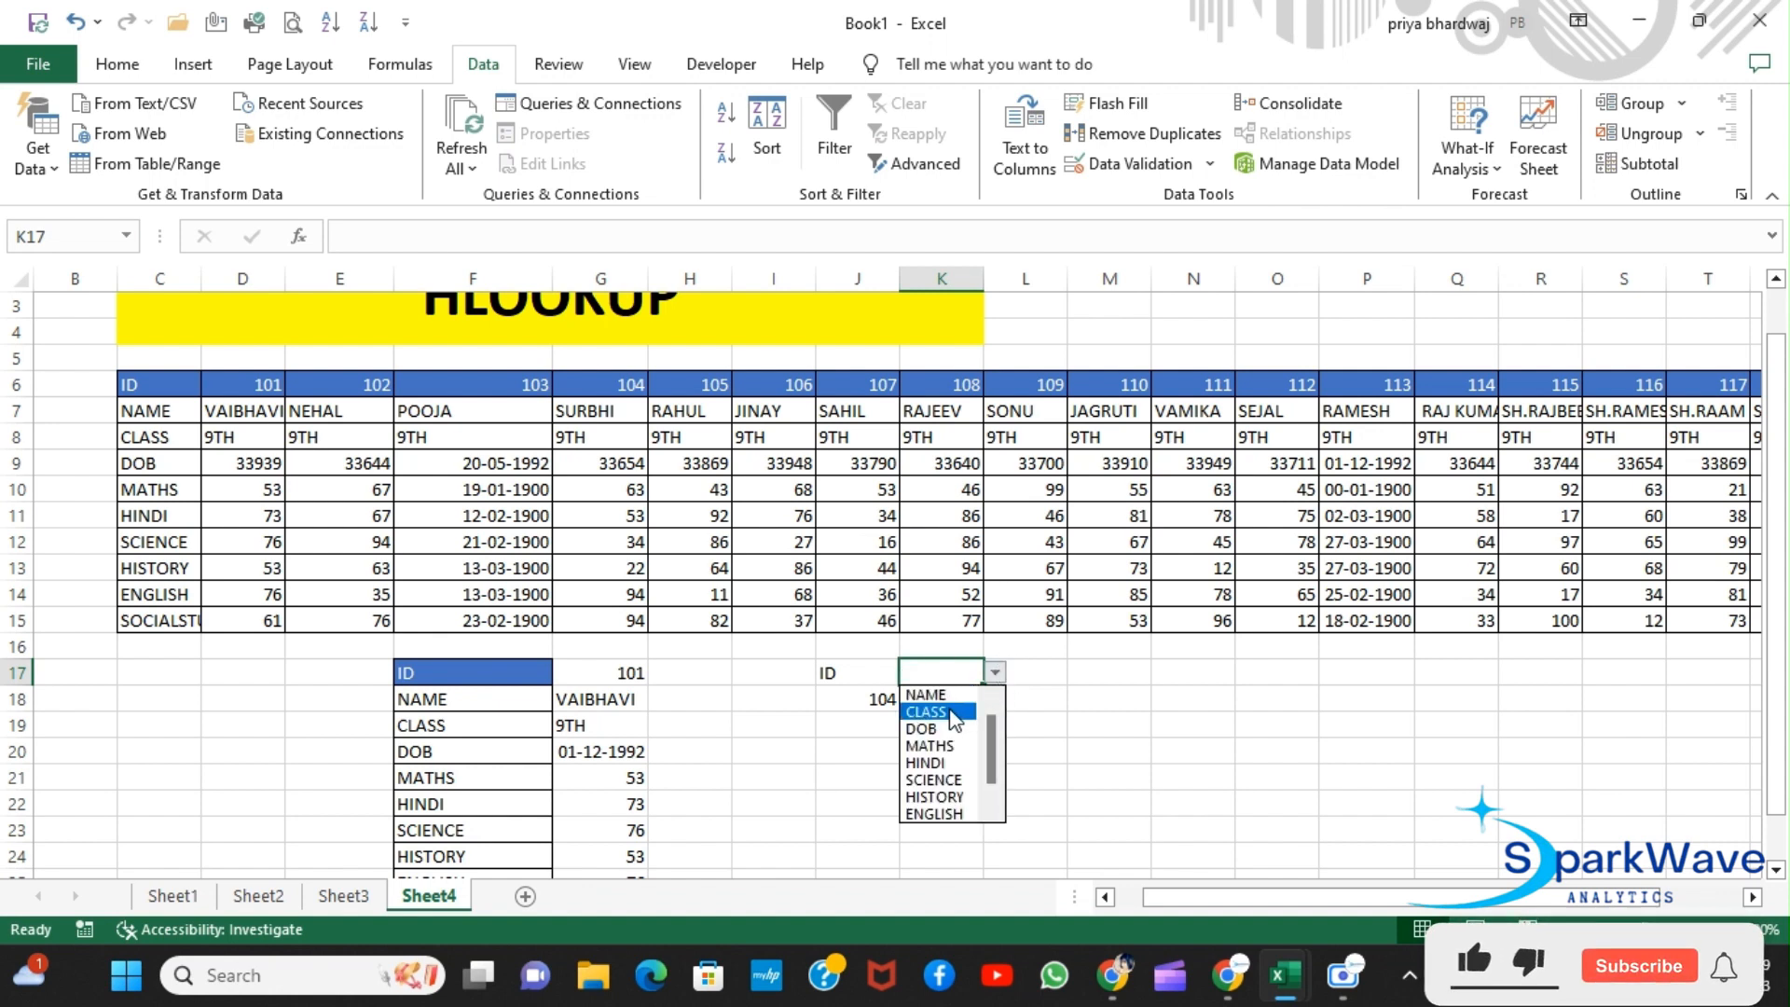
left_click(952, 711)
Step: Start an HLOOKUP formula in K18 with J18 as the lookup value and C6:W15 as the table array
left_click(944, 708)
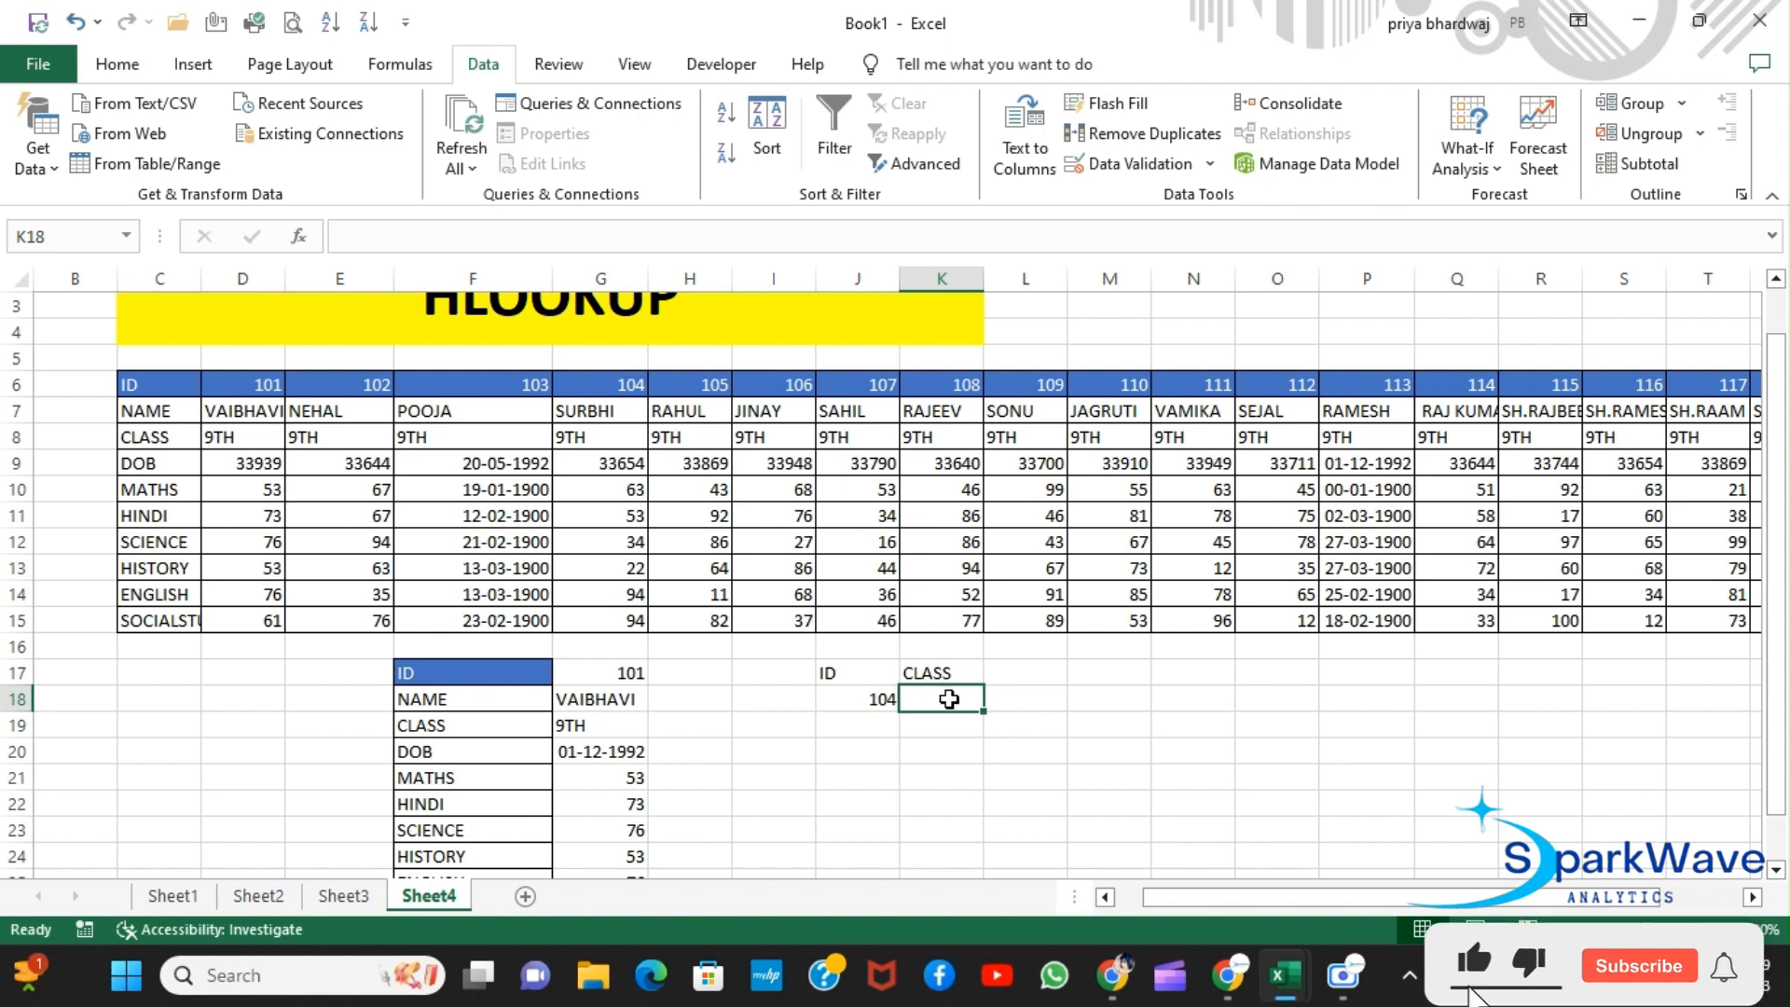
type("=")
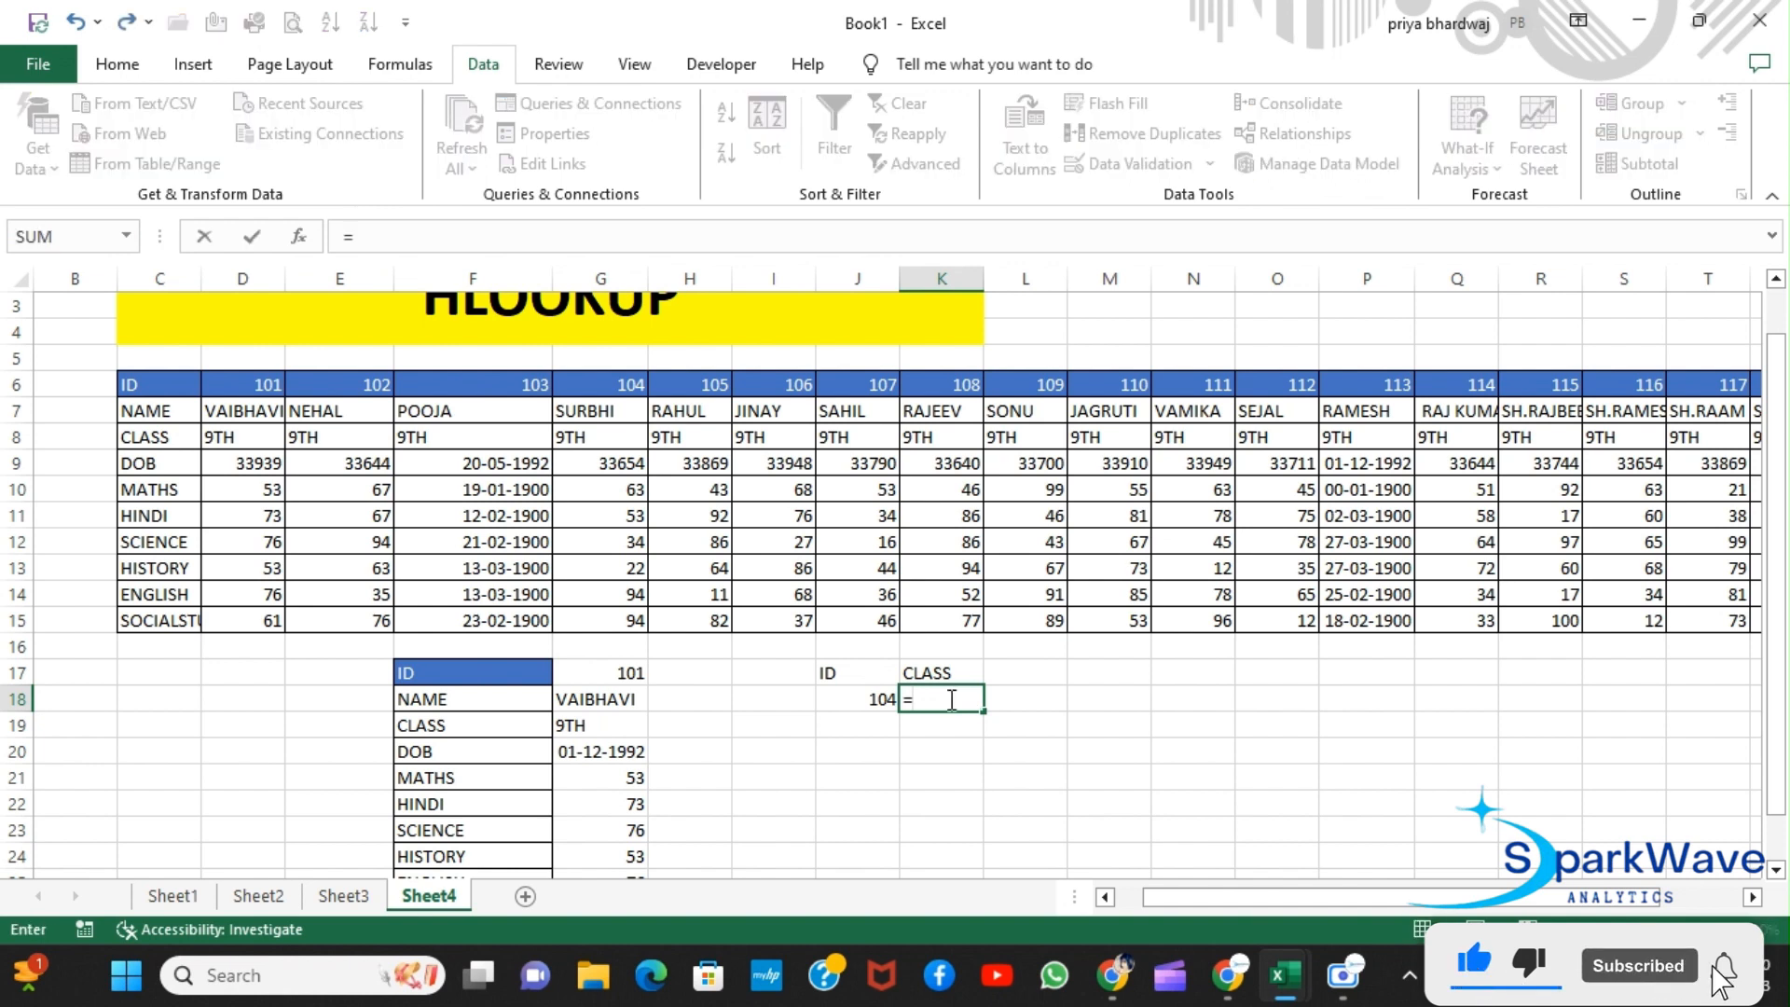
type("H")
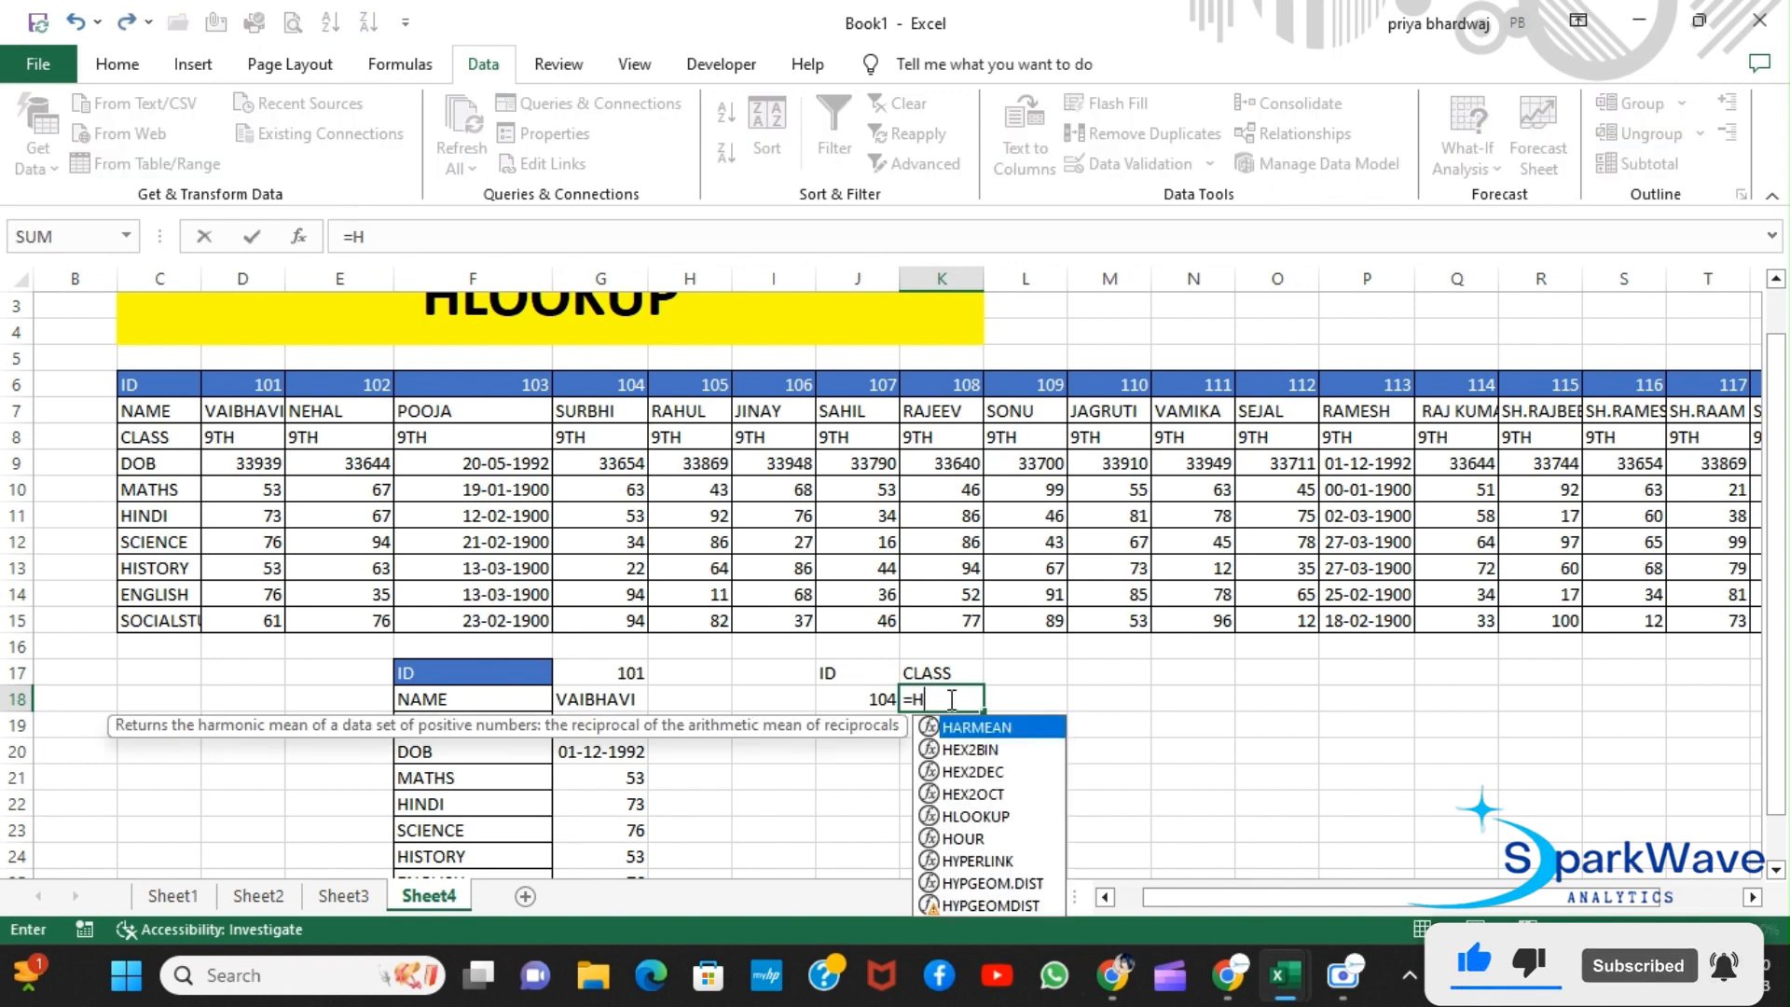
double_click(975, 816)
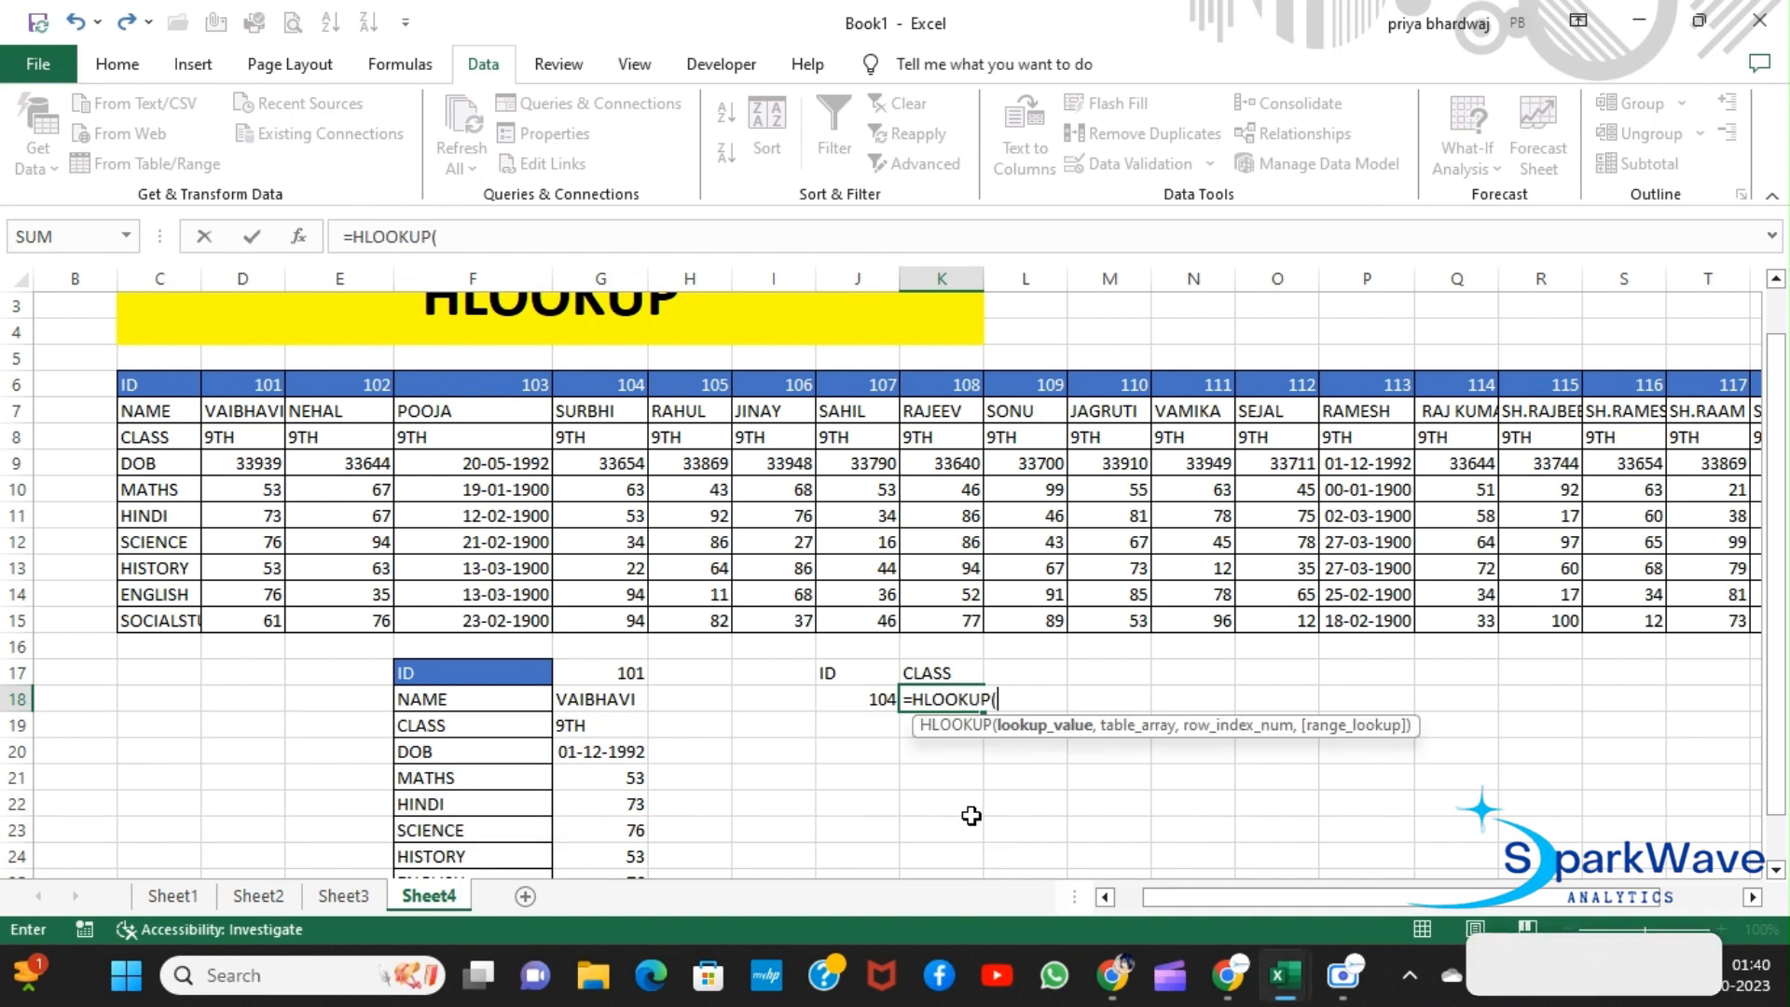
left_click(873, 697)
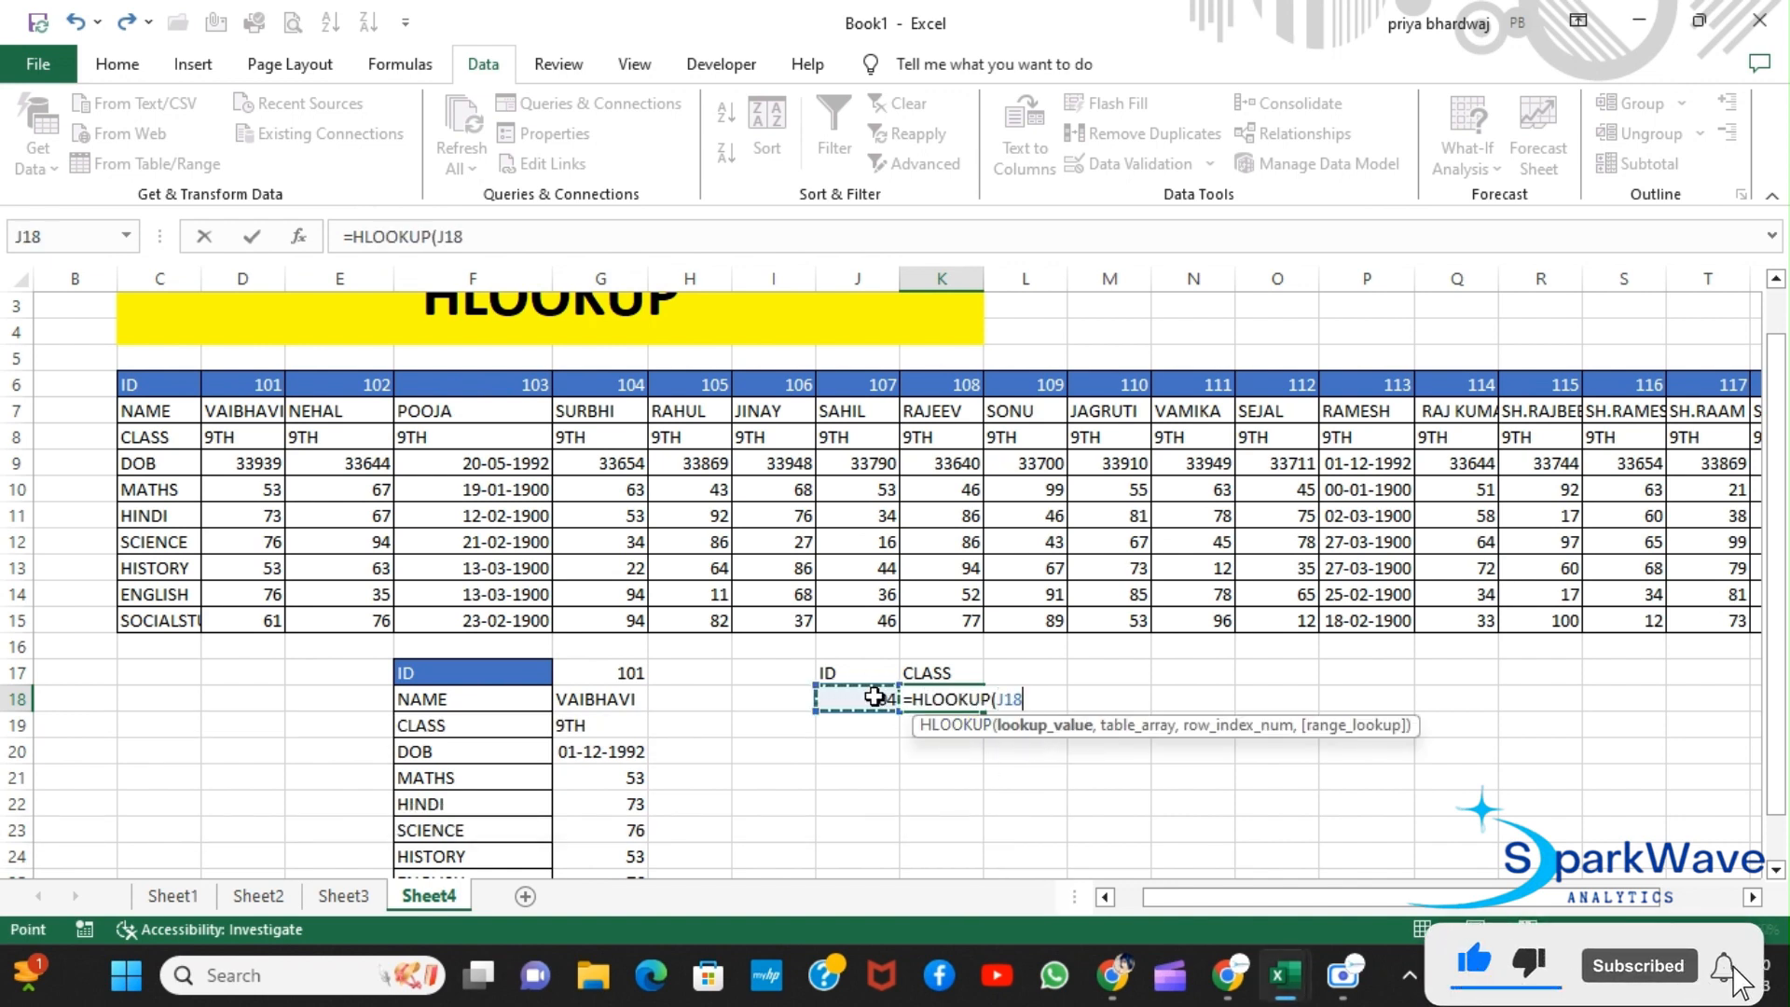
type(",")
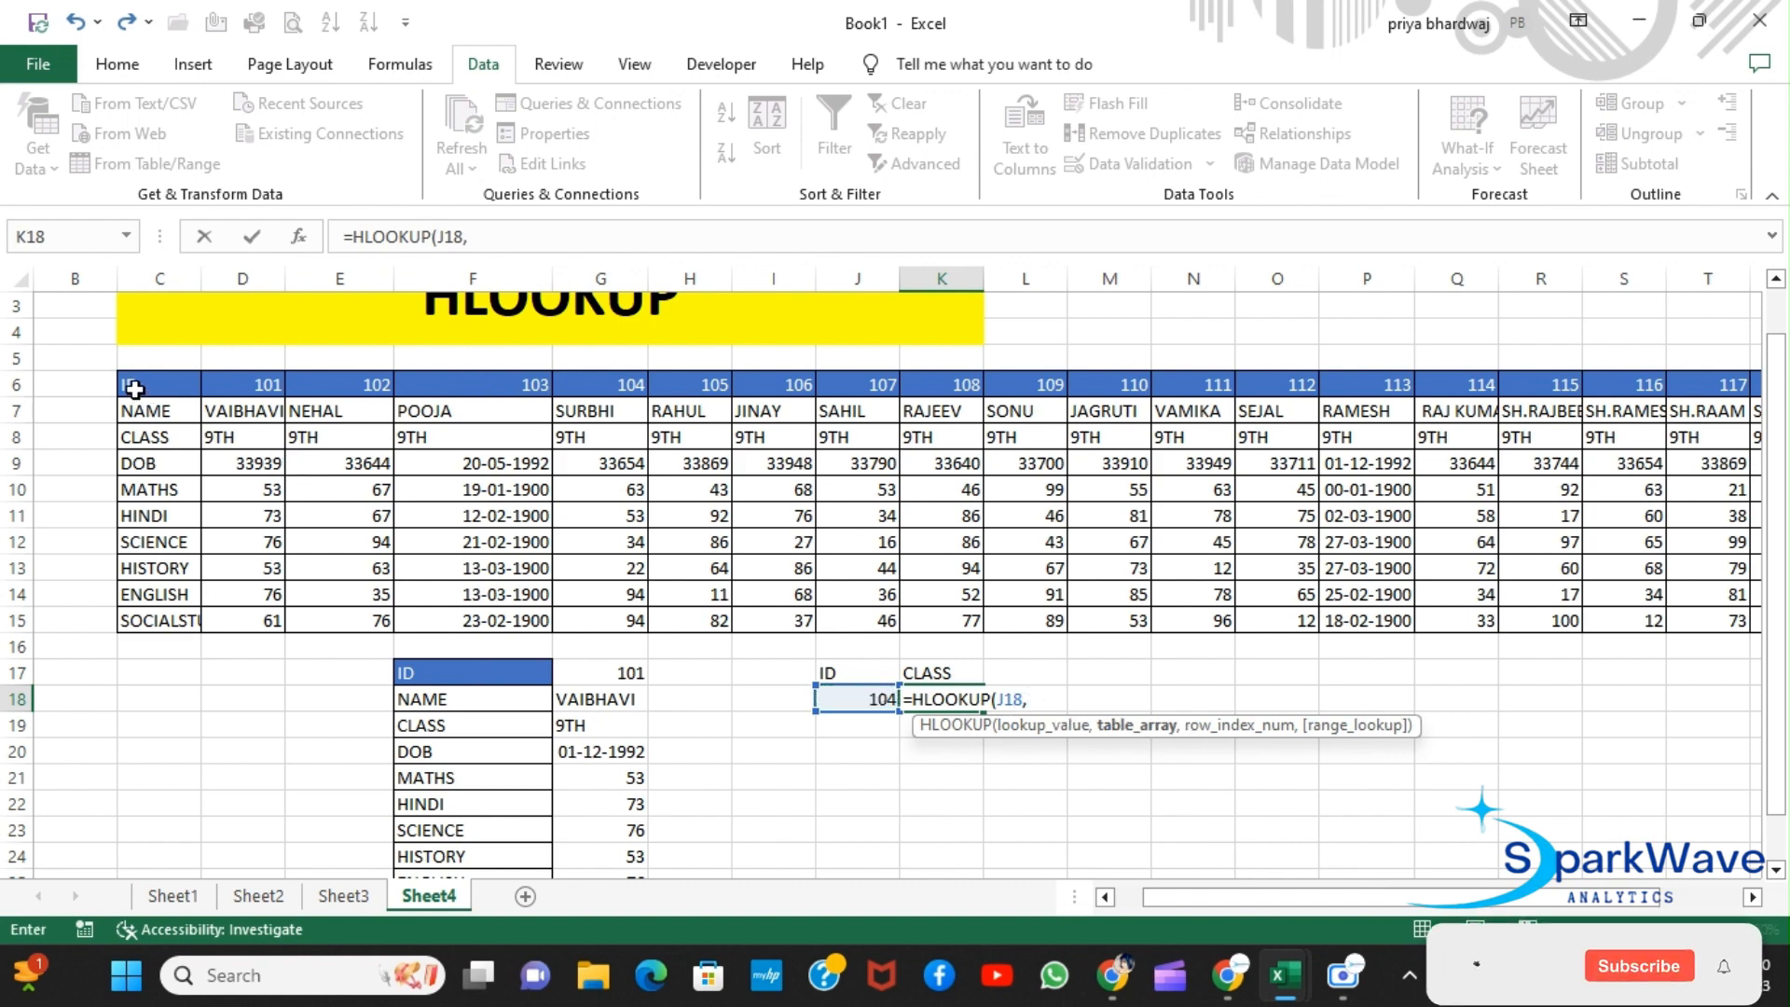
left_click_drag(135, 389, 1445, 619)
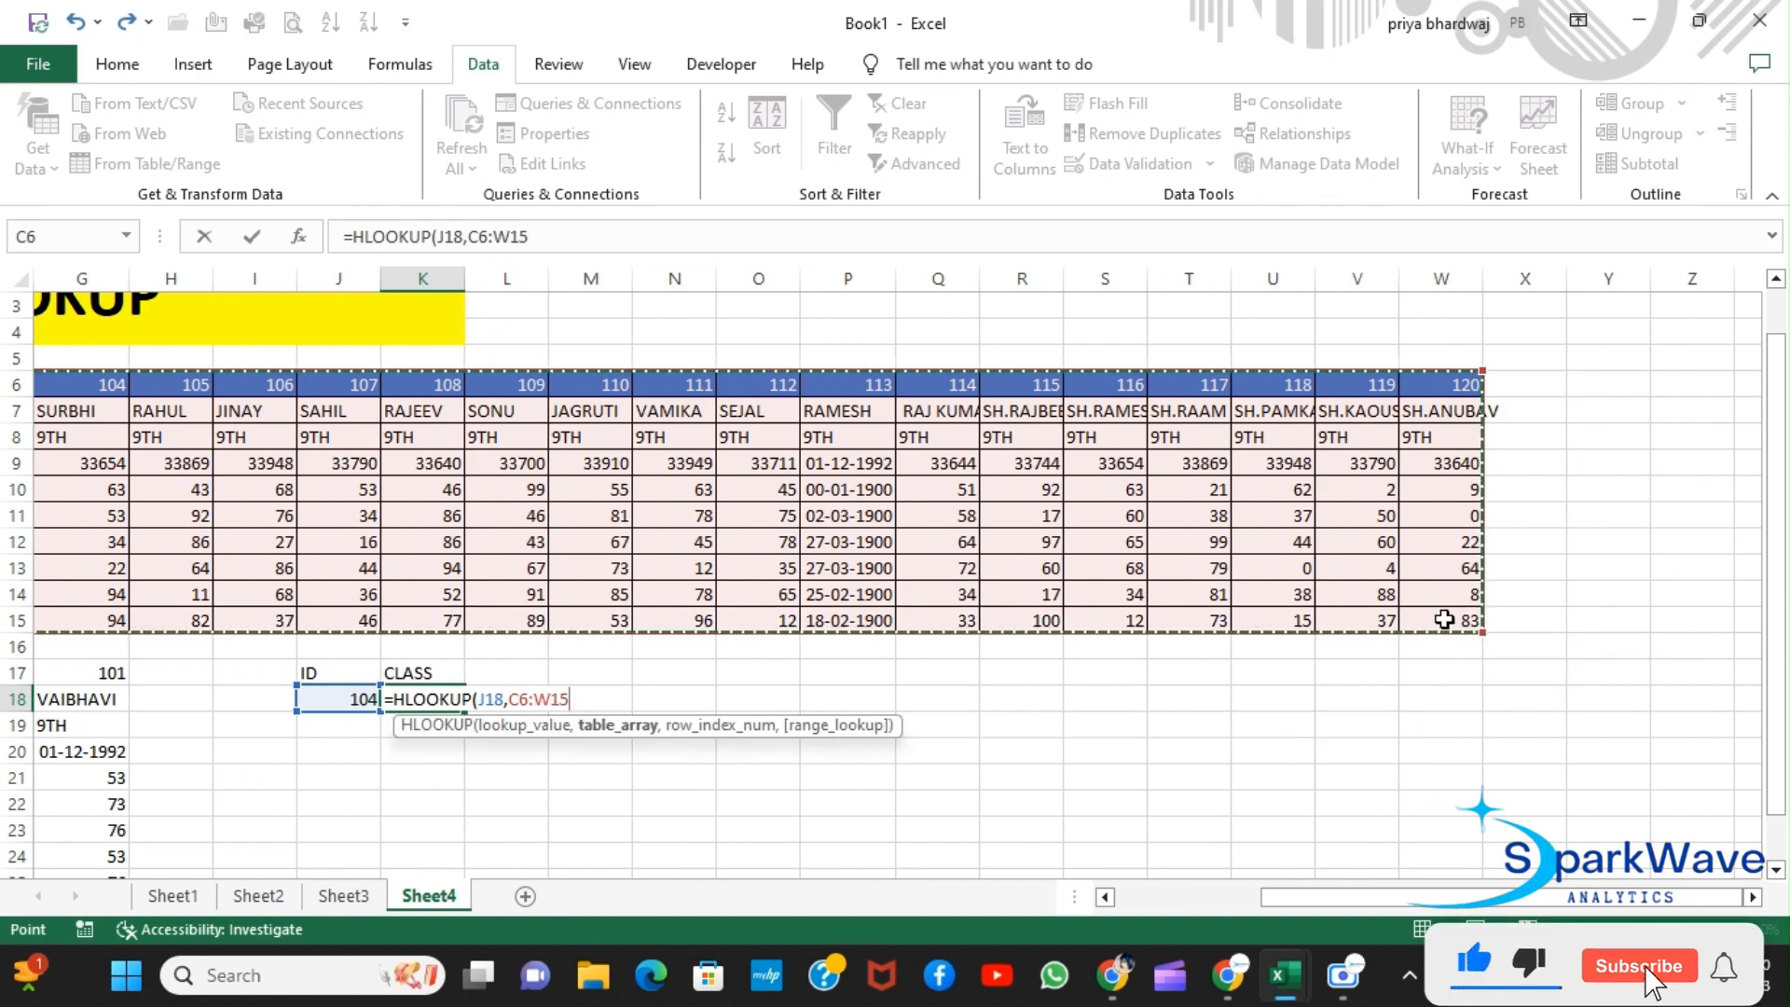
type(",")
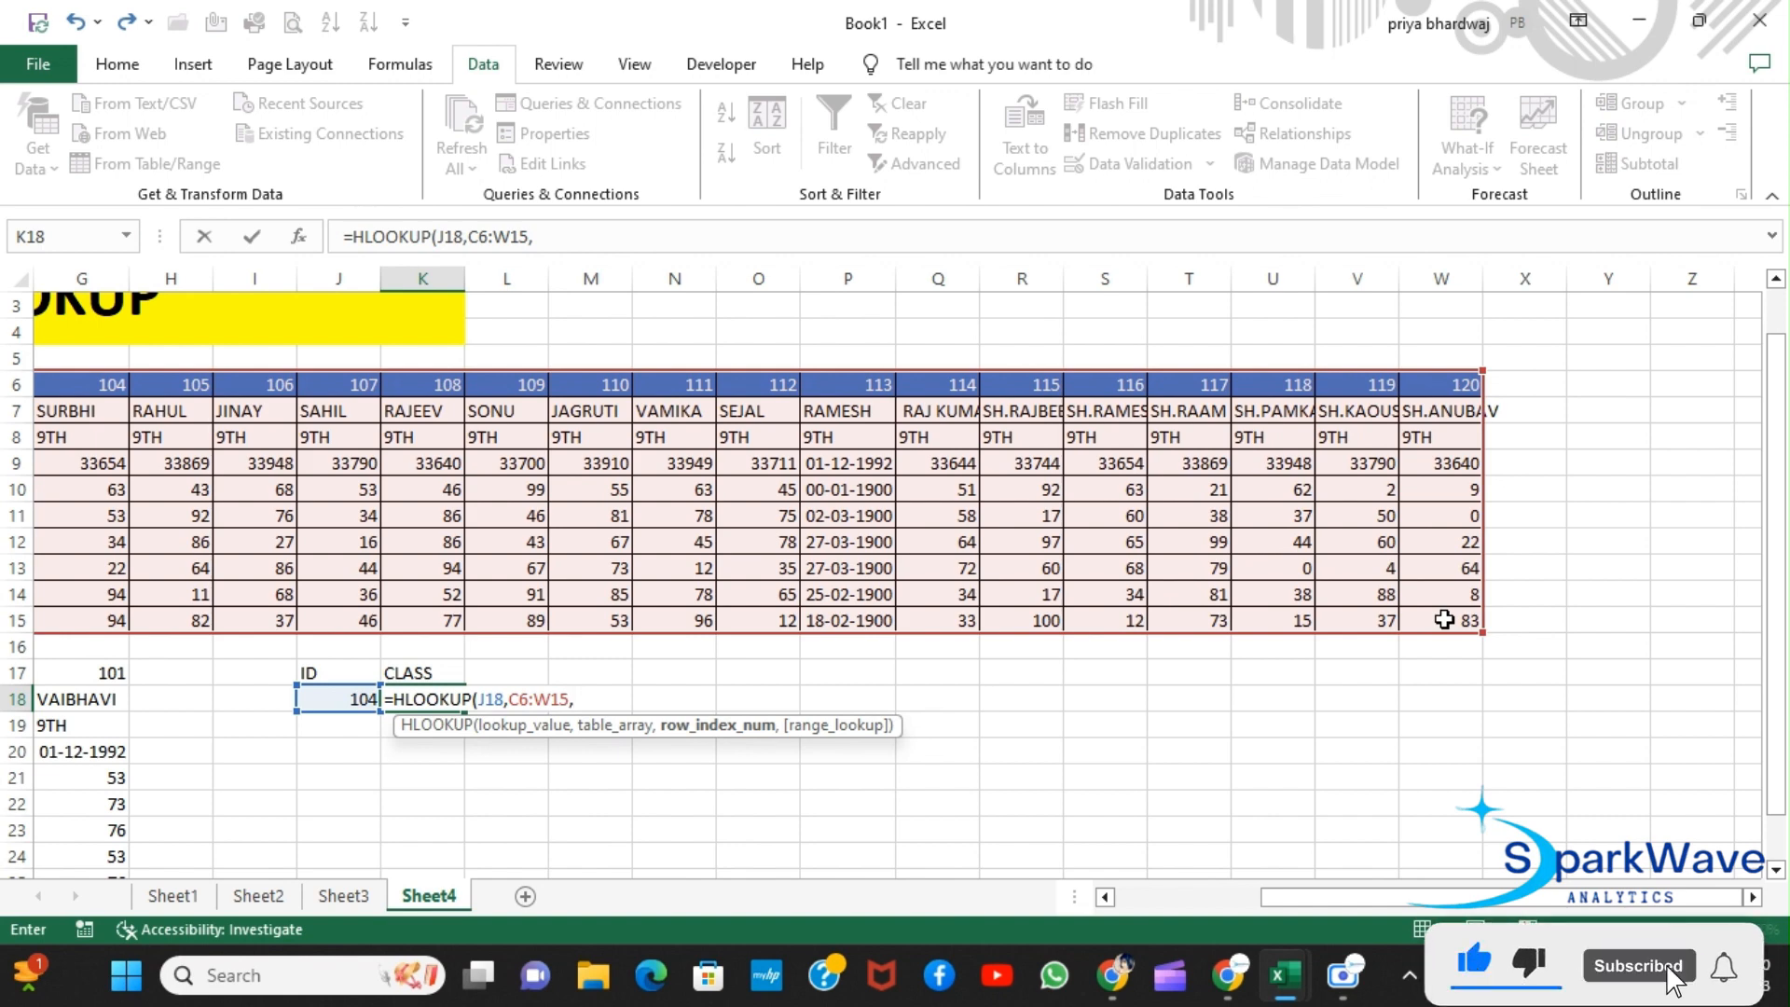
Step: Complete the K18 formula with MATCH(K17,C6:C15,0) as the row index and 0 as the range lookup, accepting the suggested correction
type("MA")
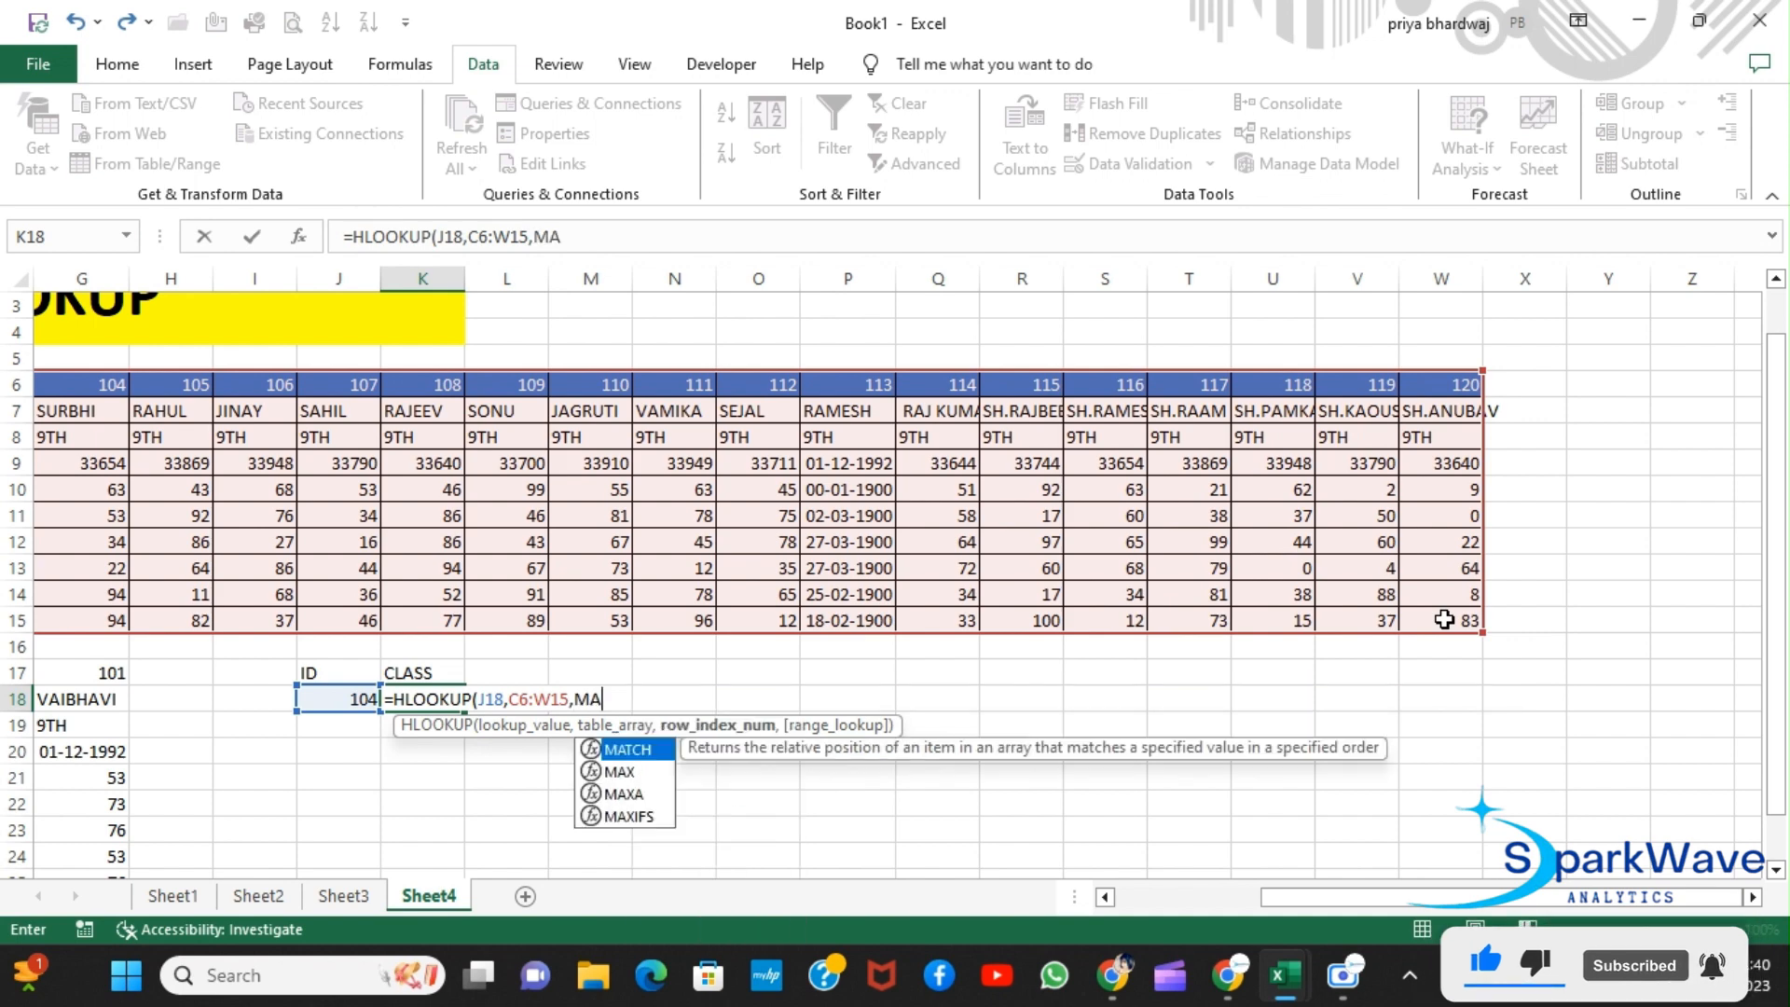
key("Tab")
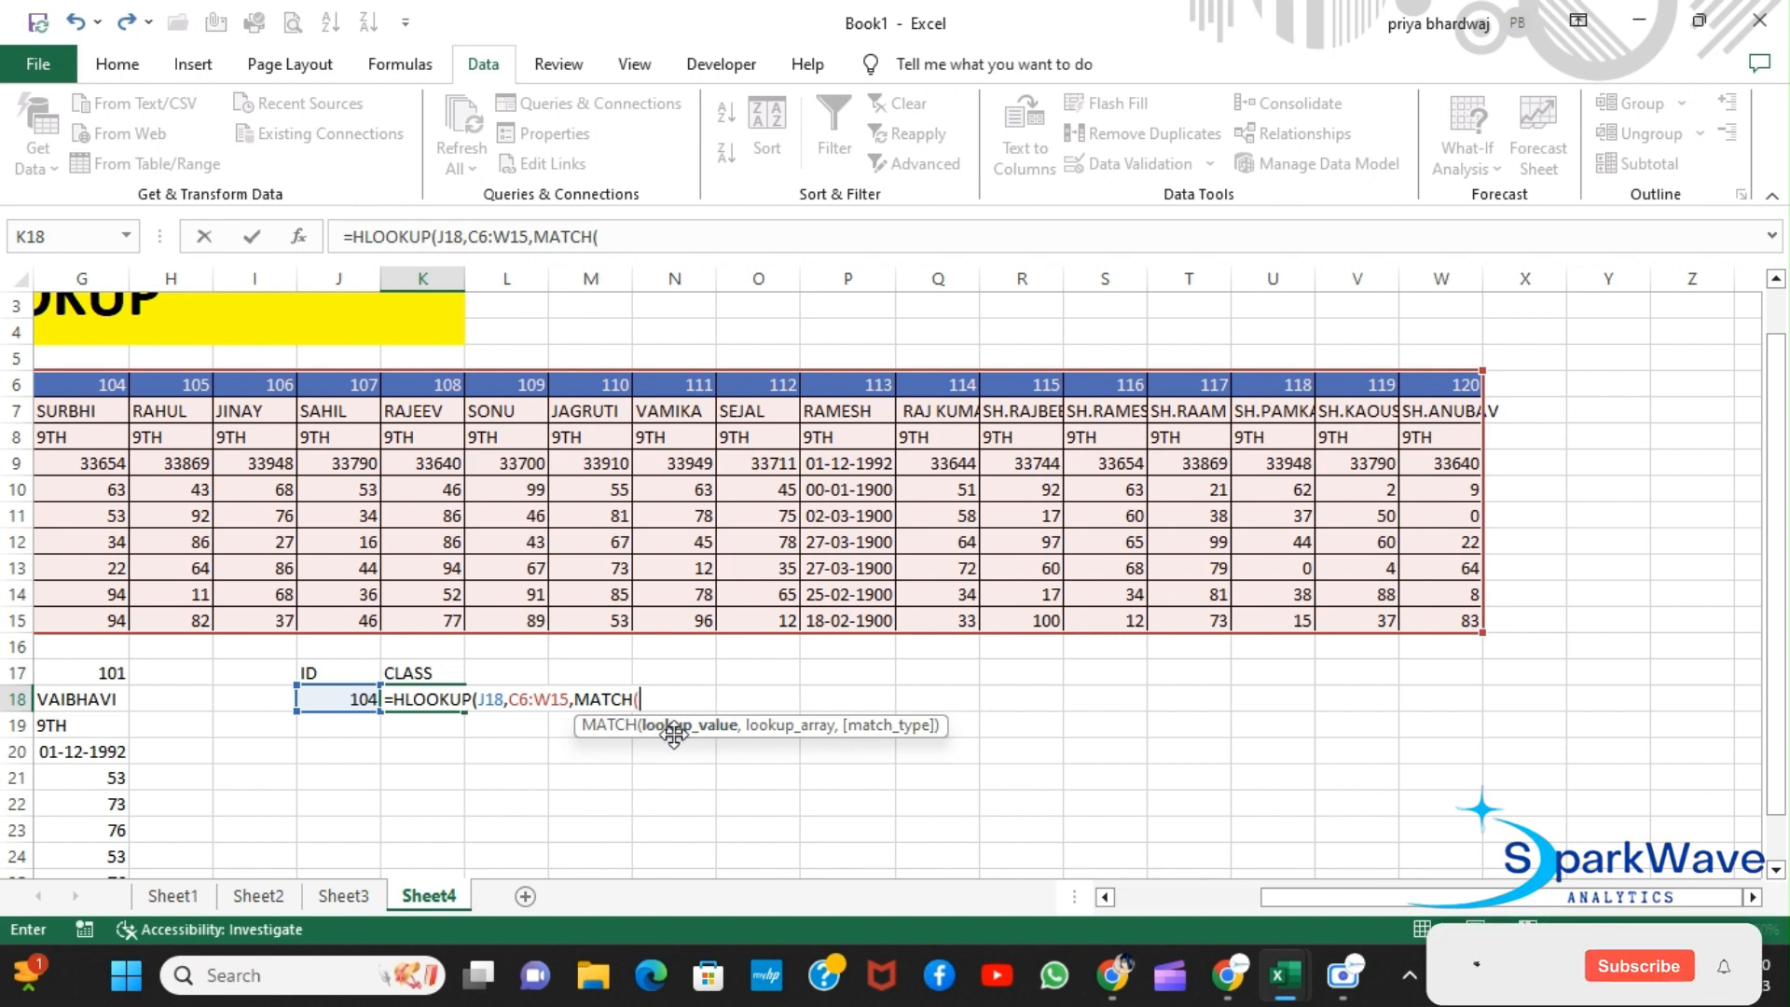
left_click(419, 673)
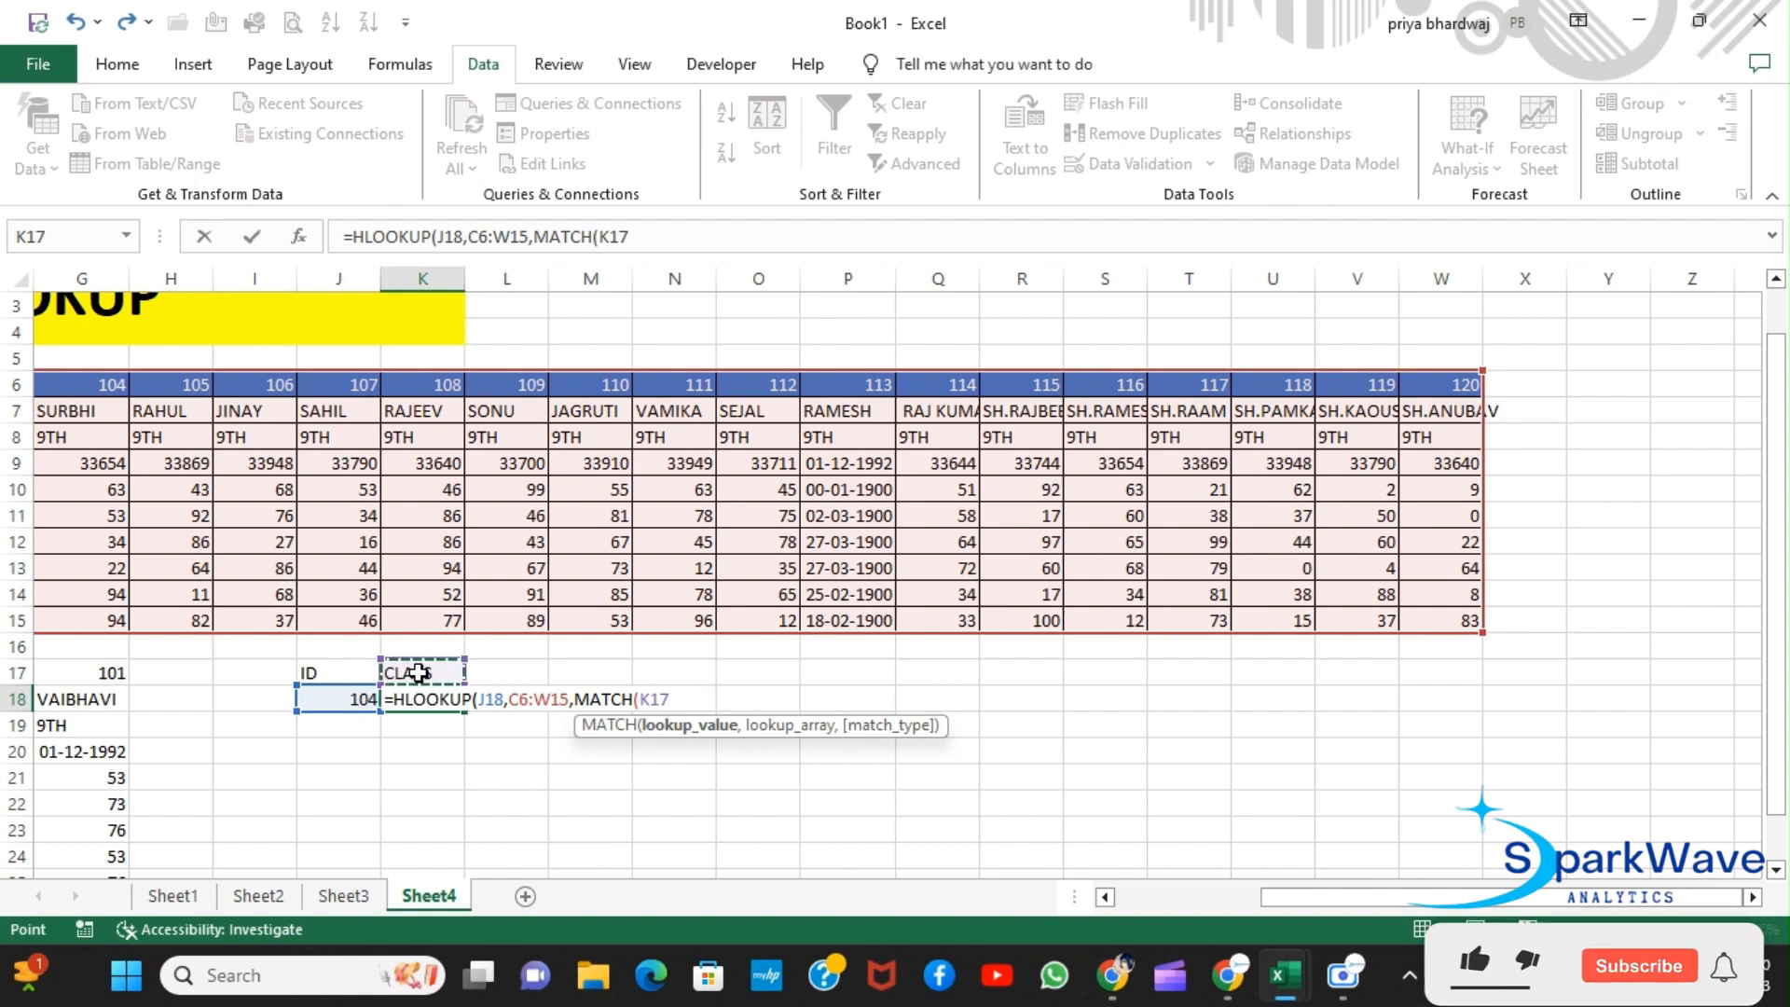
type(",")
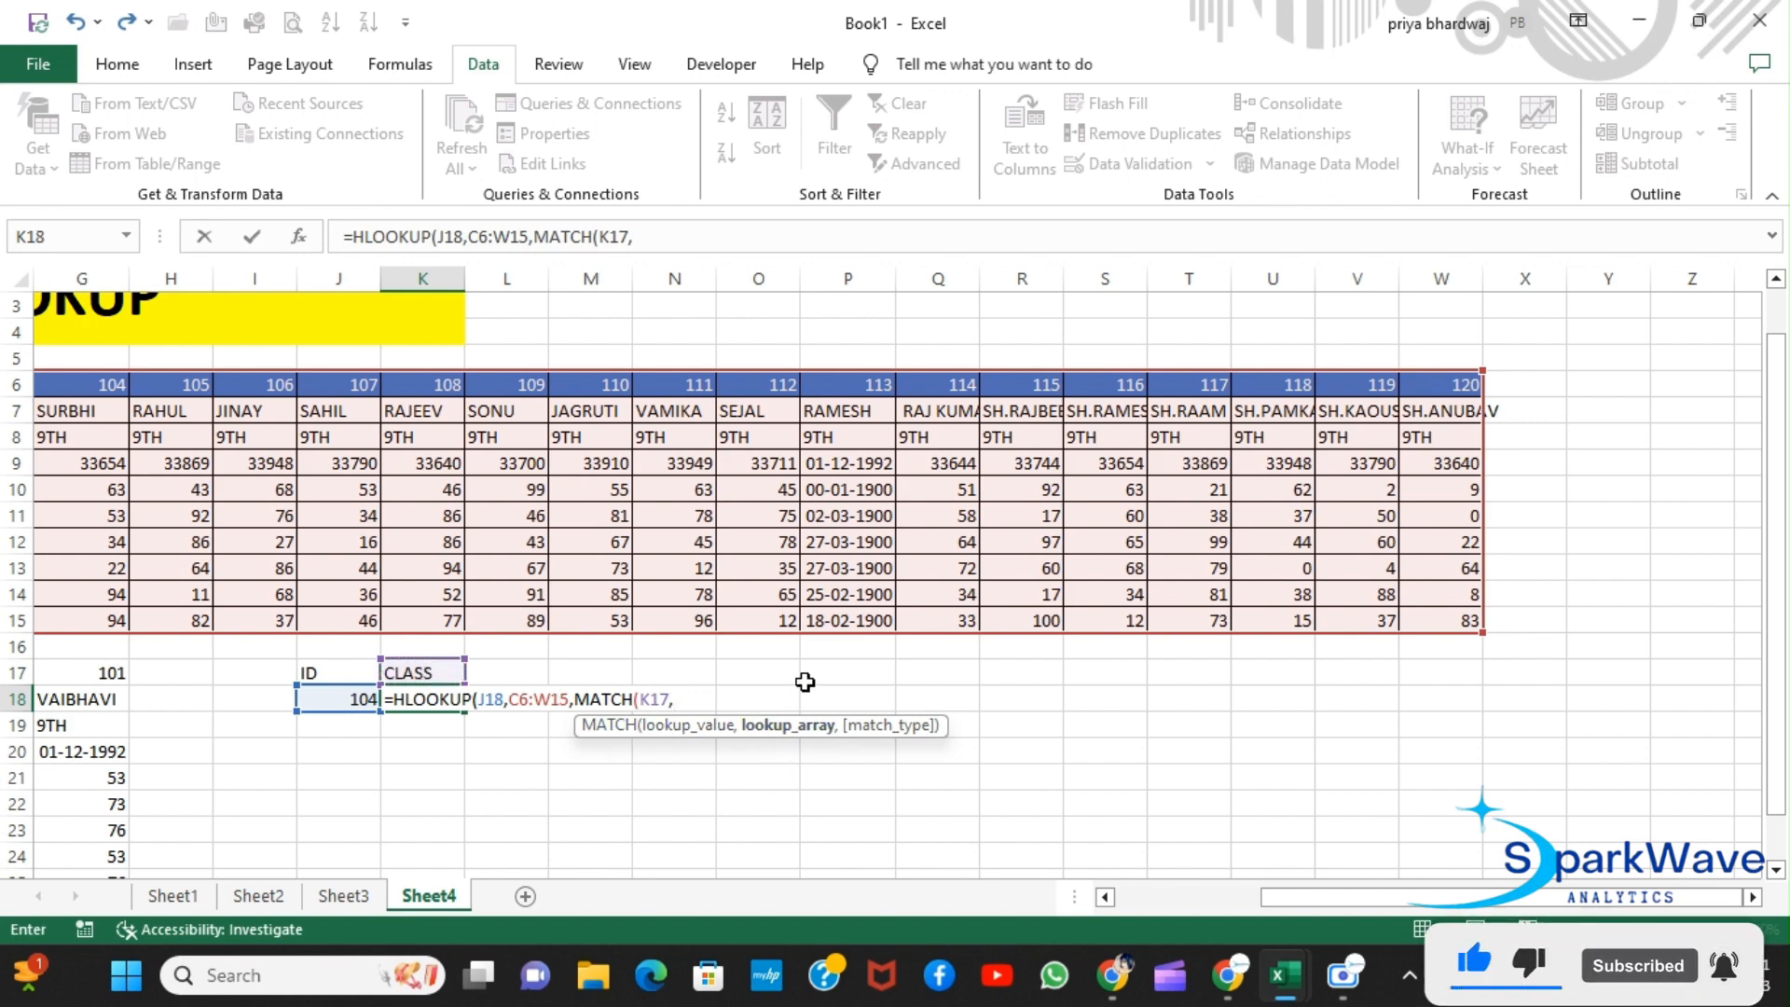
scroll(805, 681, "left", 2)
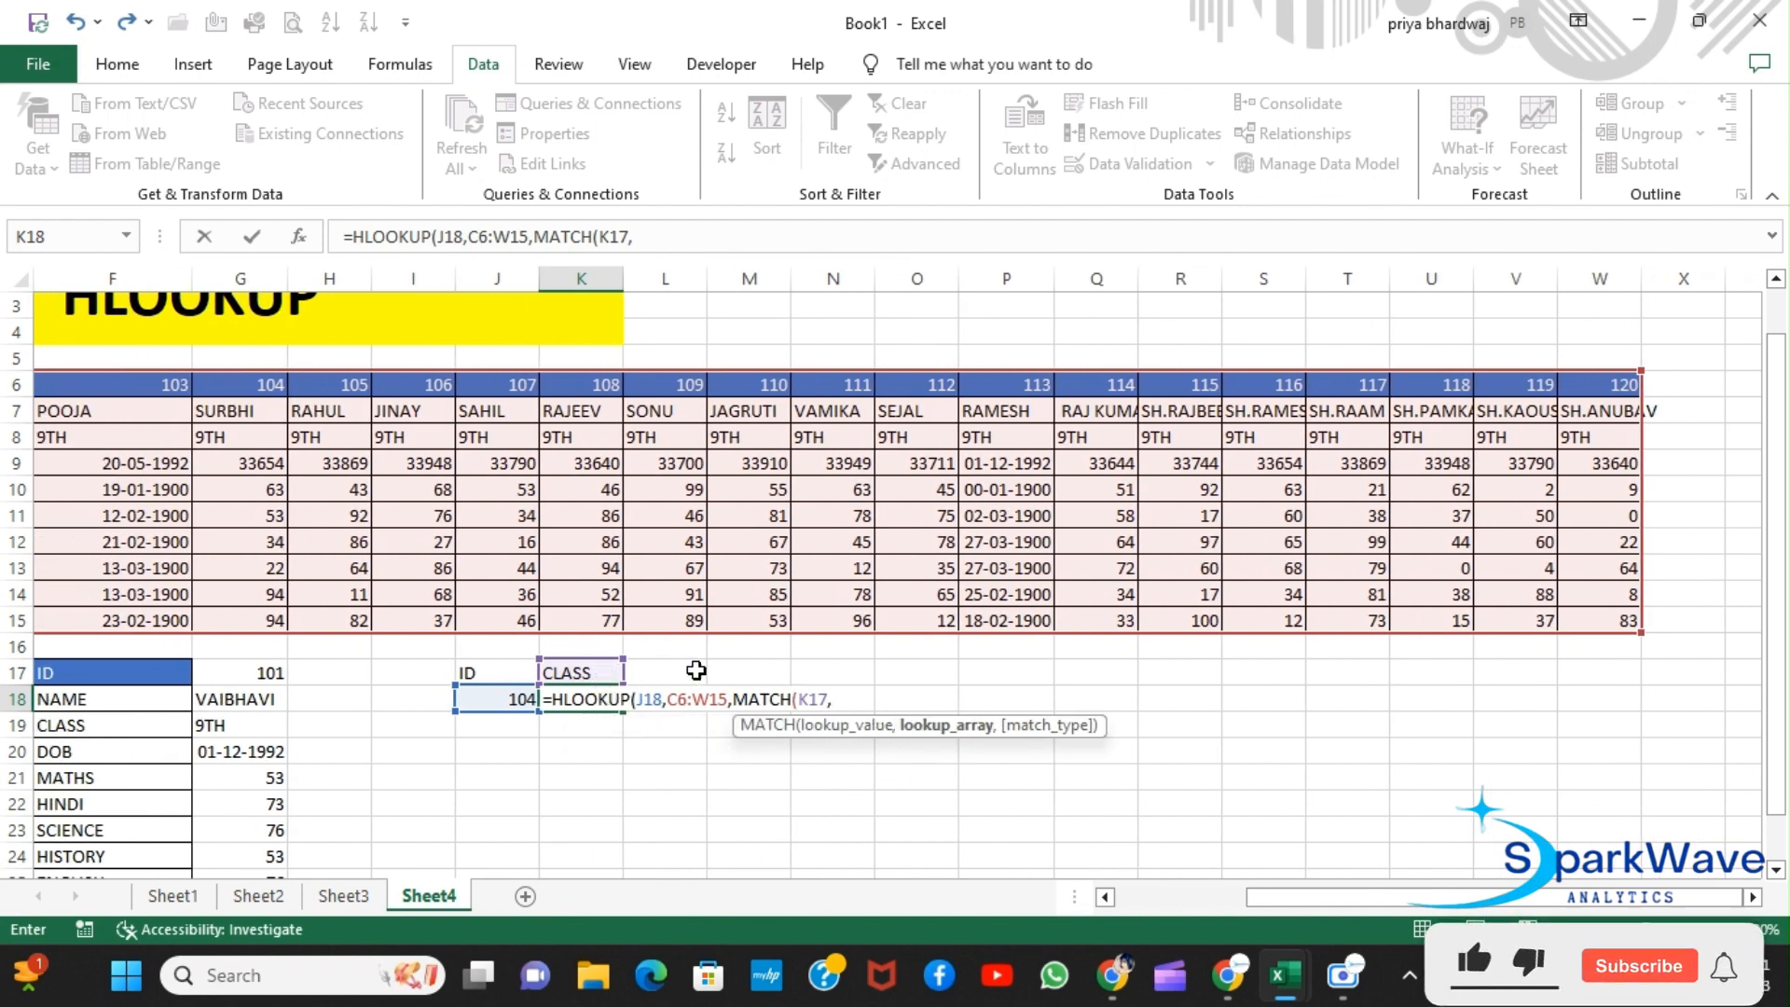
scroll(697, 671, "left", 4)
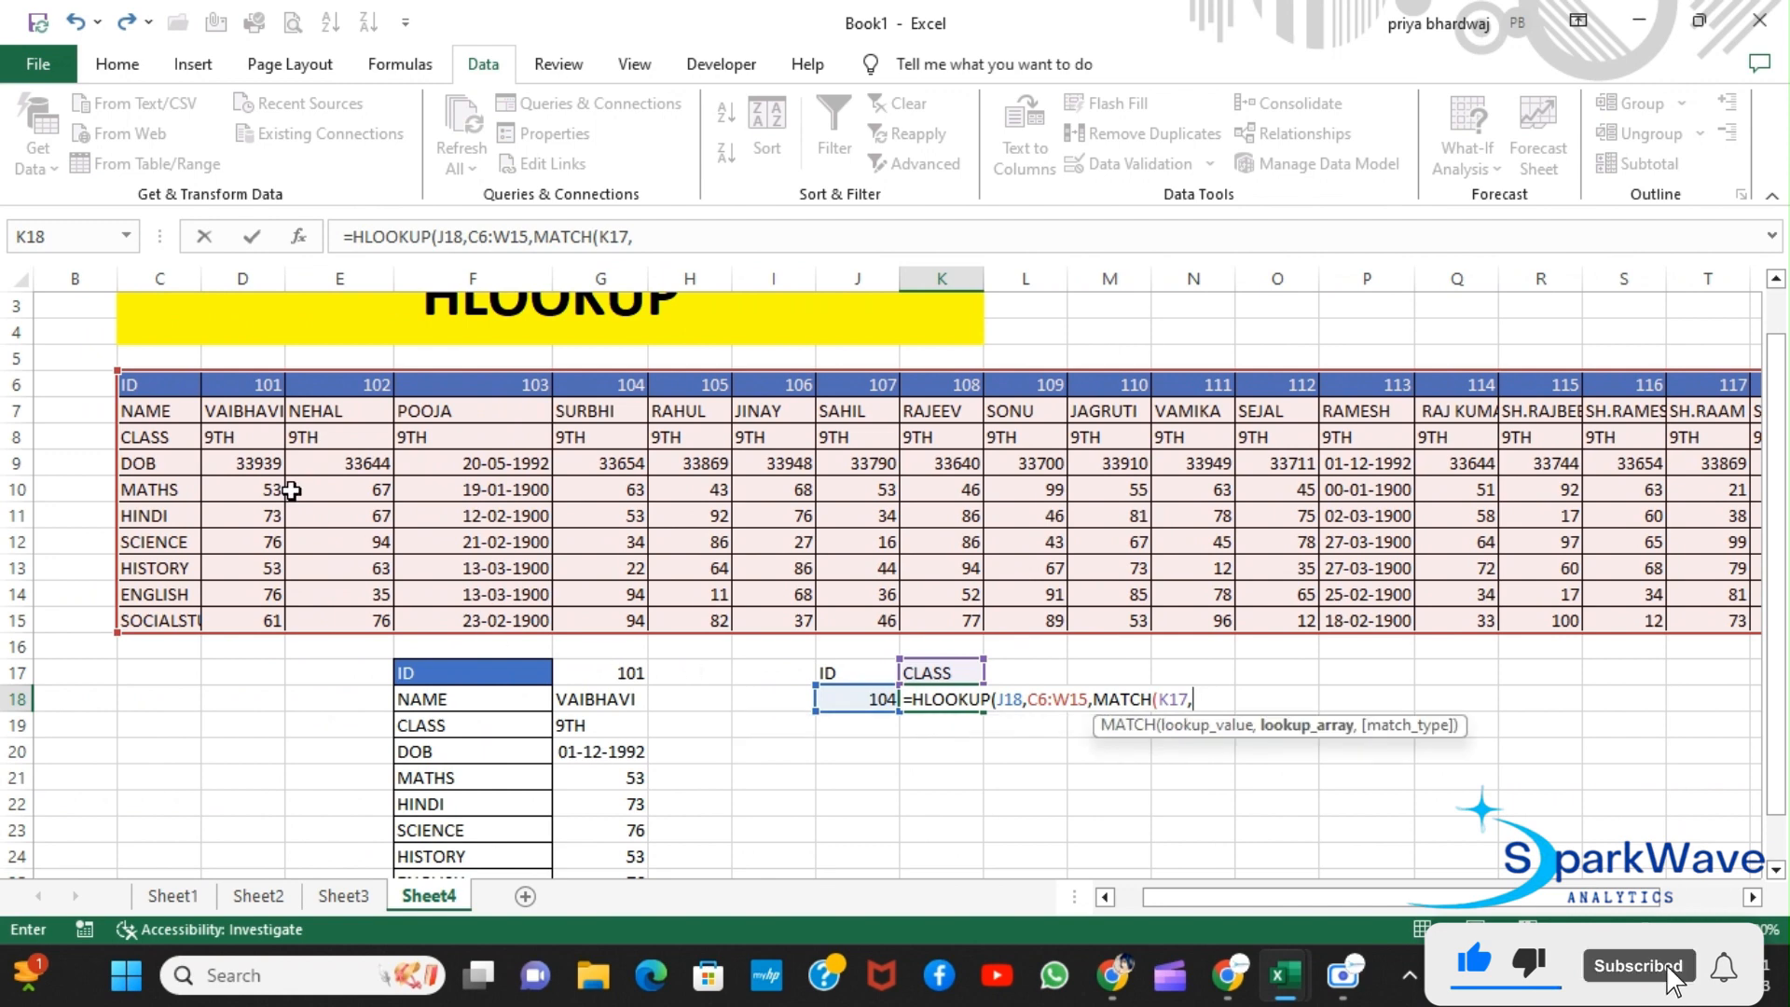
left_click_drag(169, 383, 164, 613)
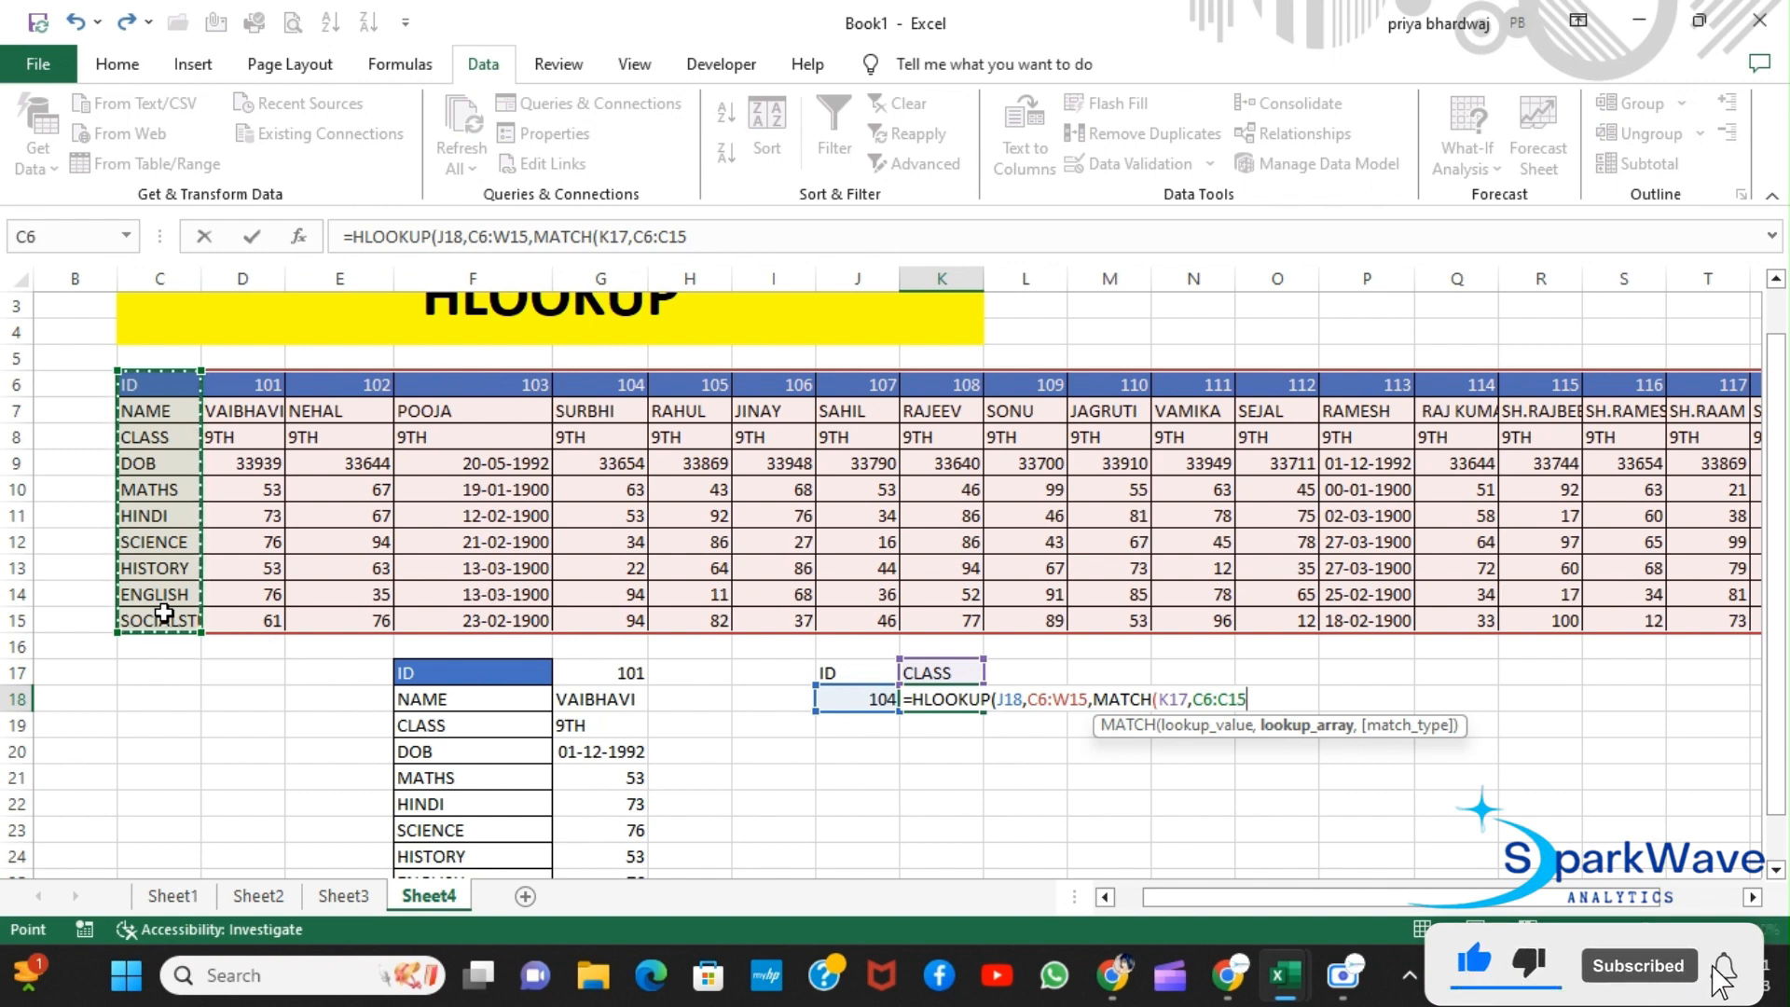
type(",0")
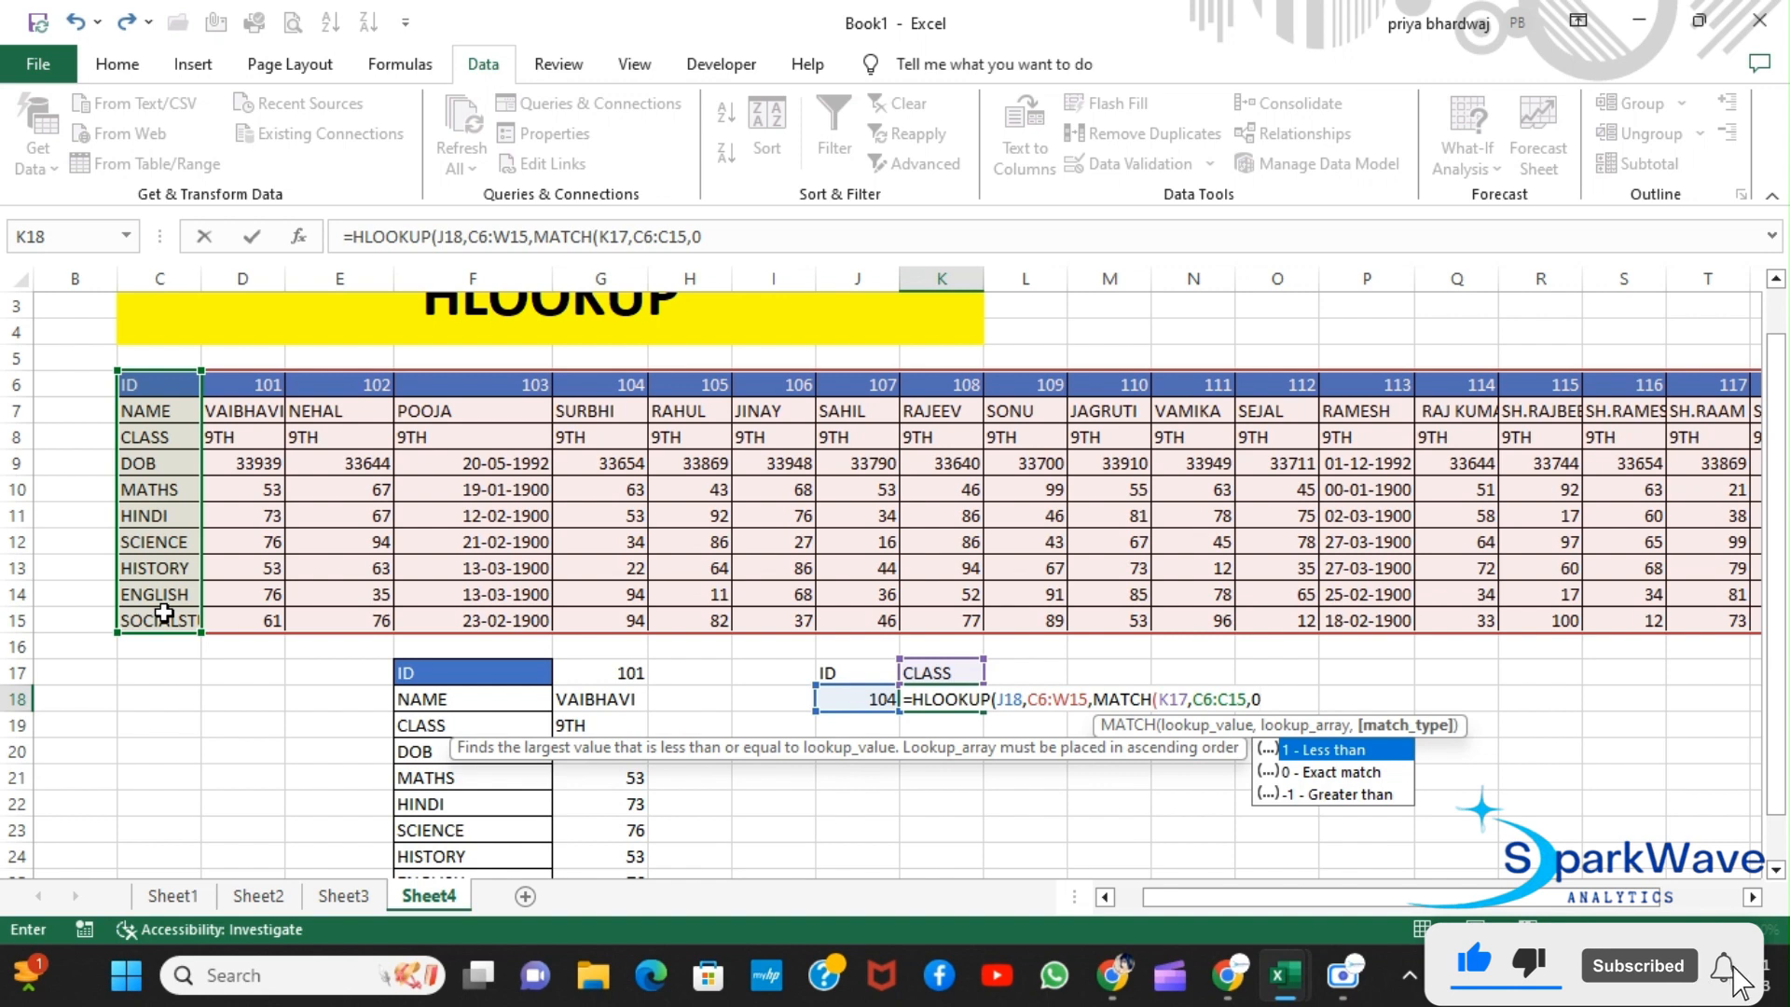
type(")")
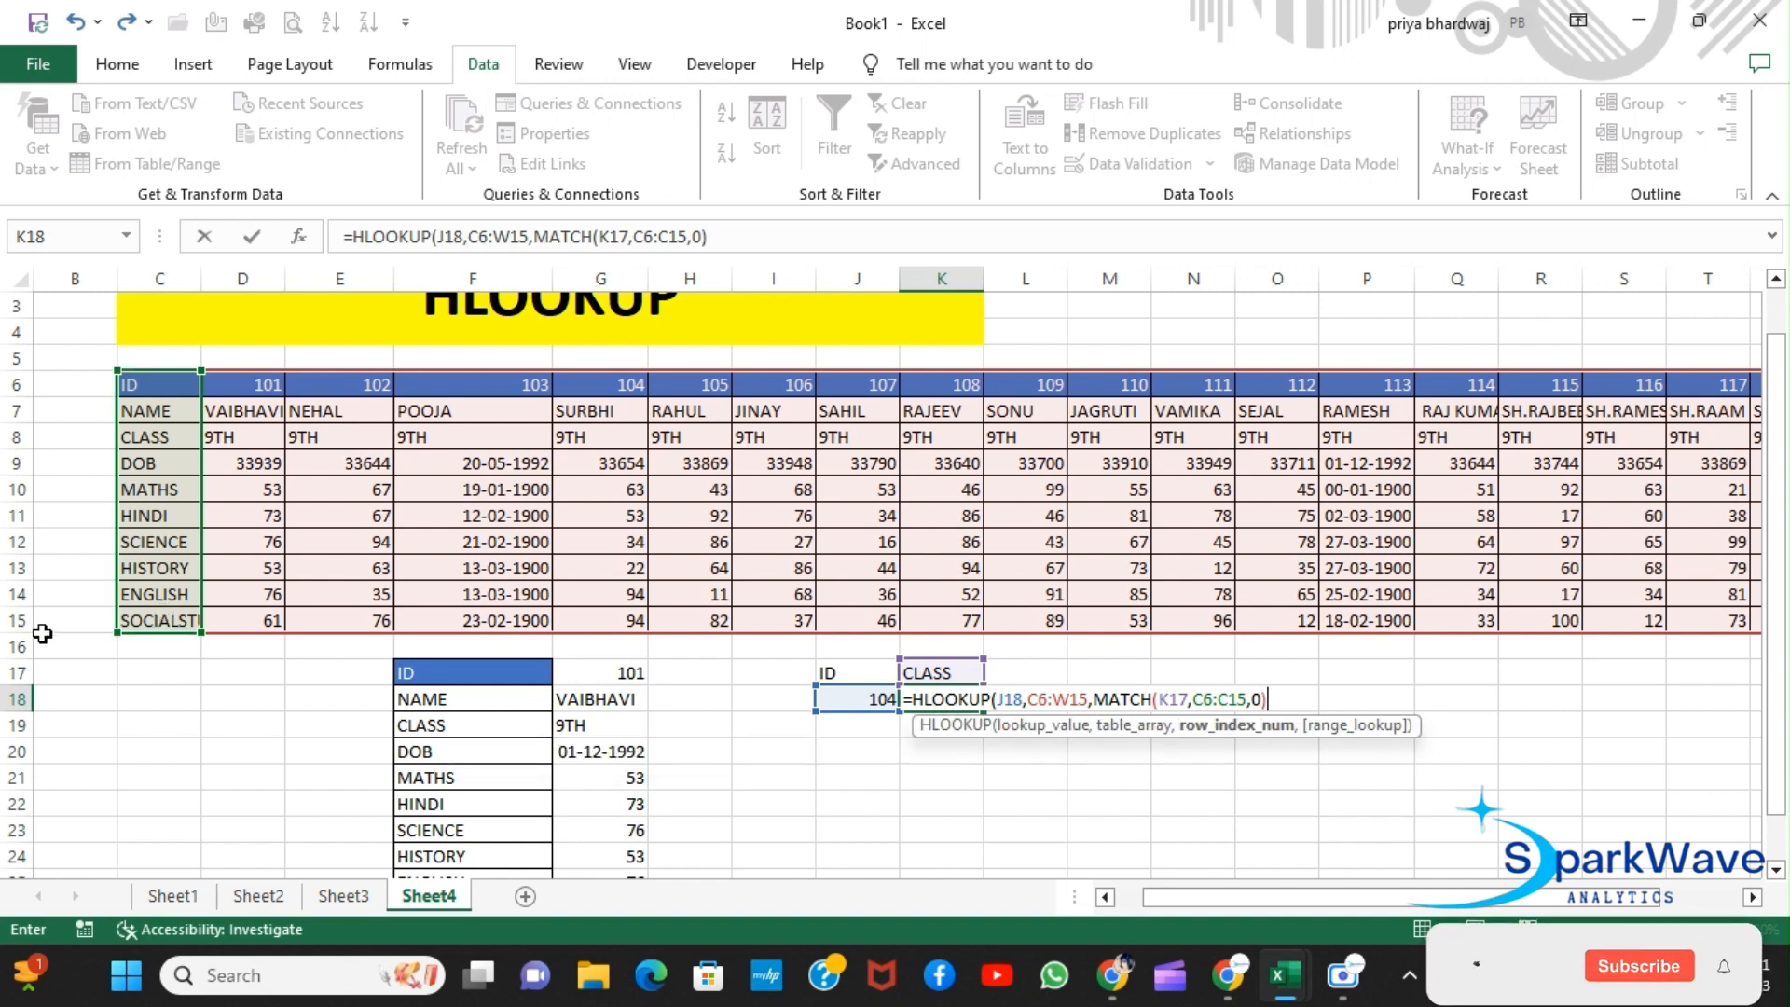
type(",0")
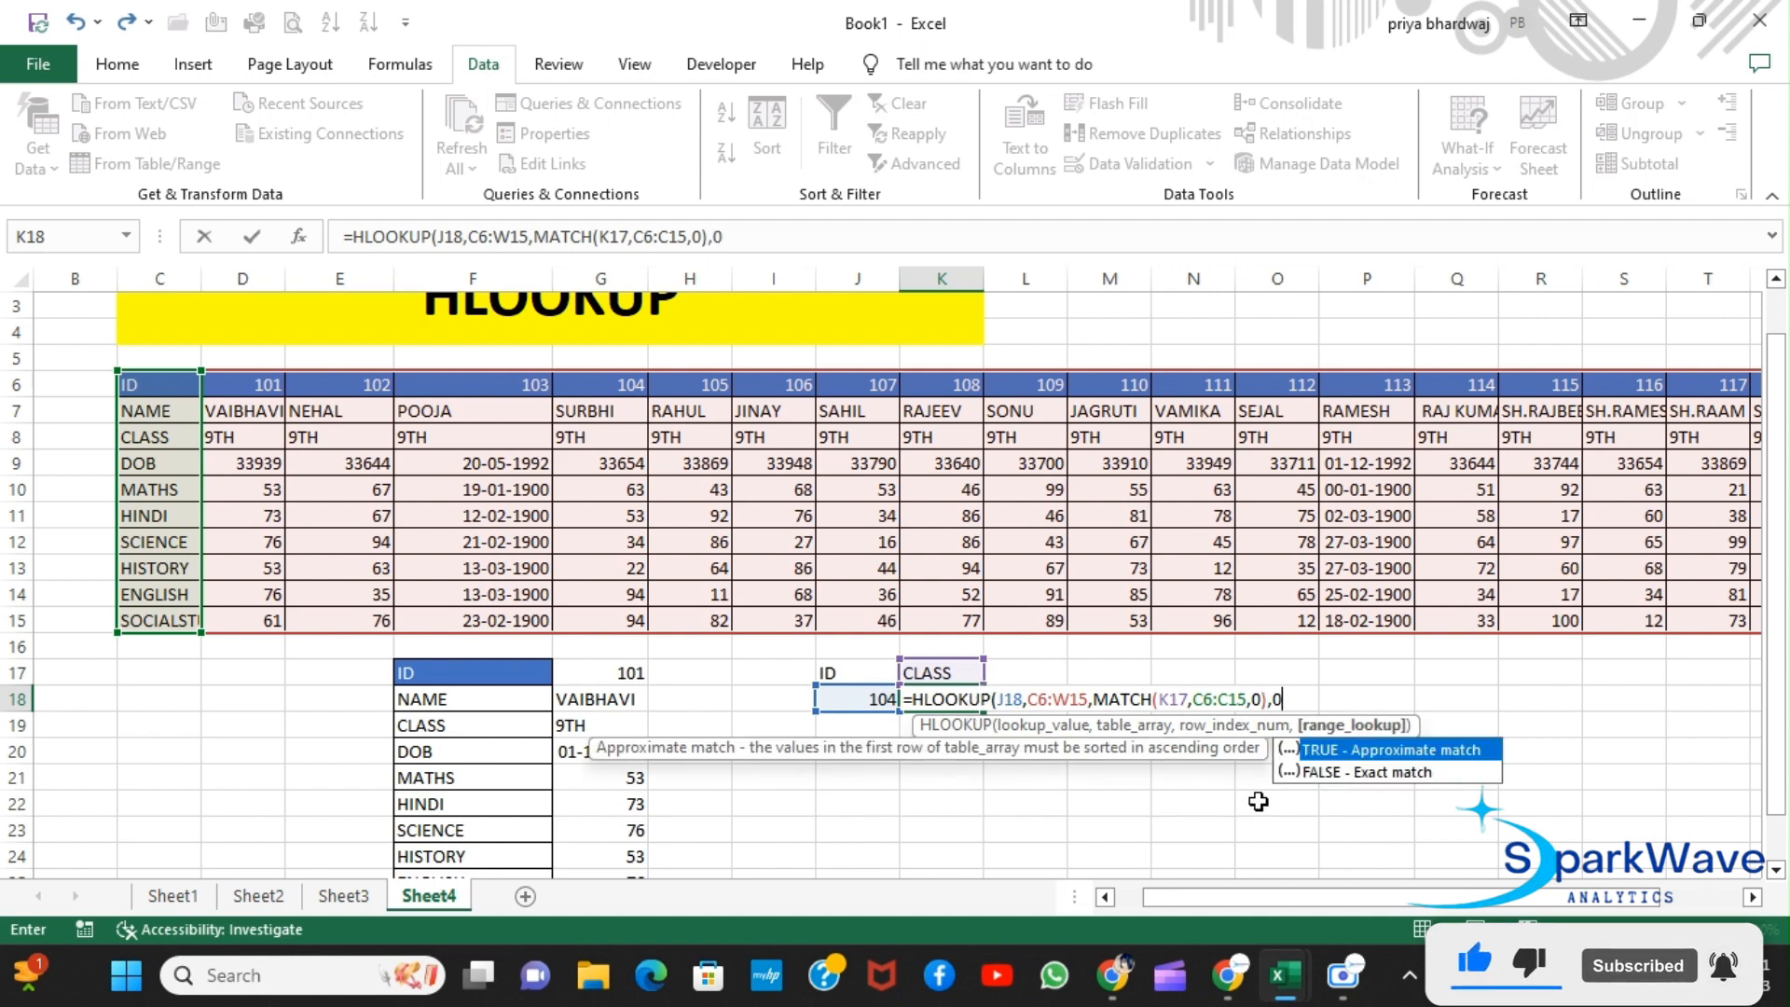
key("Return")
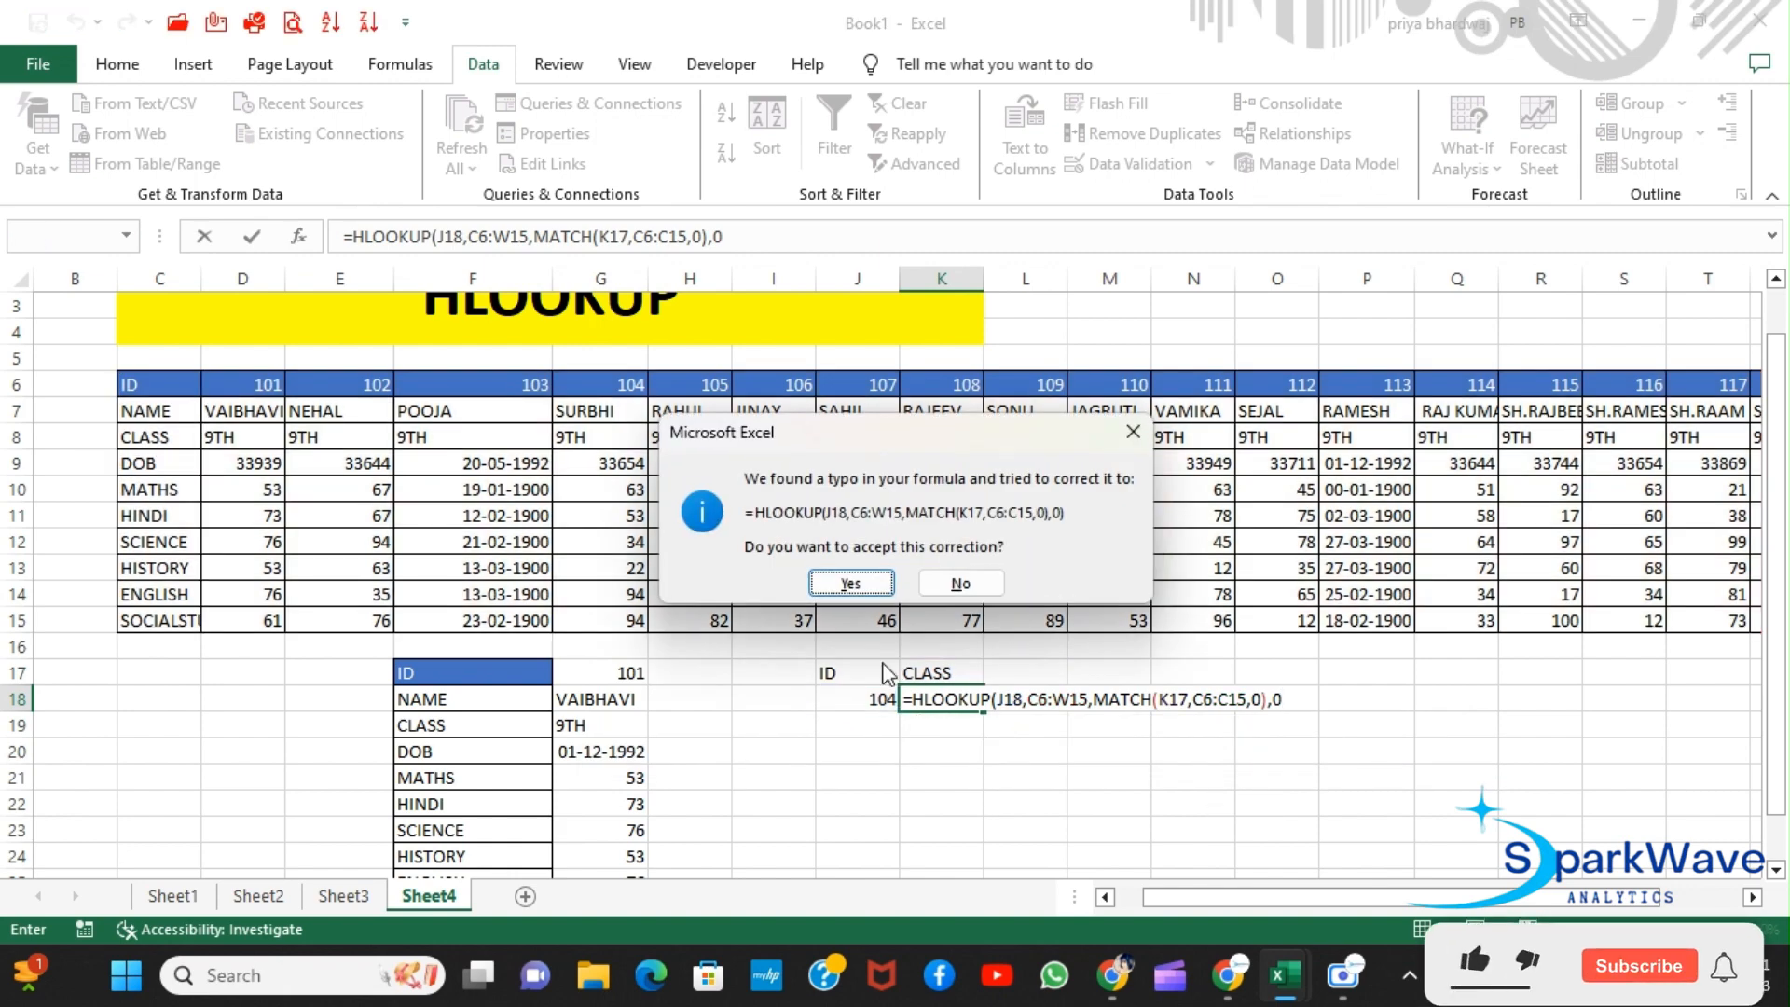
left_click(851, 582)
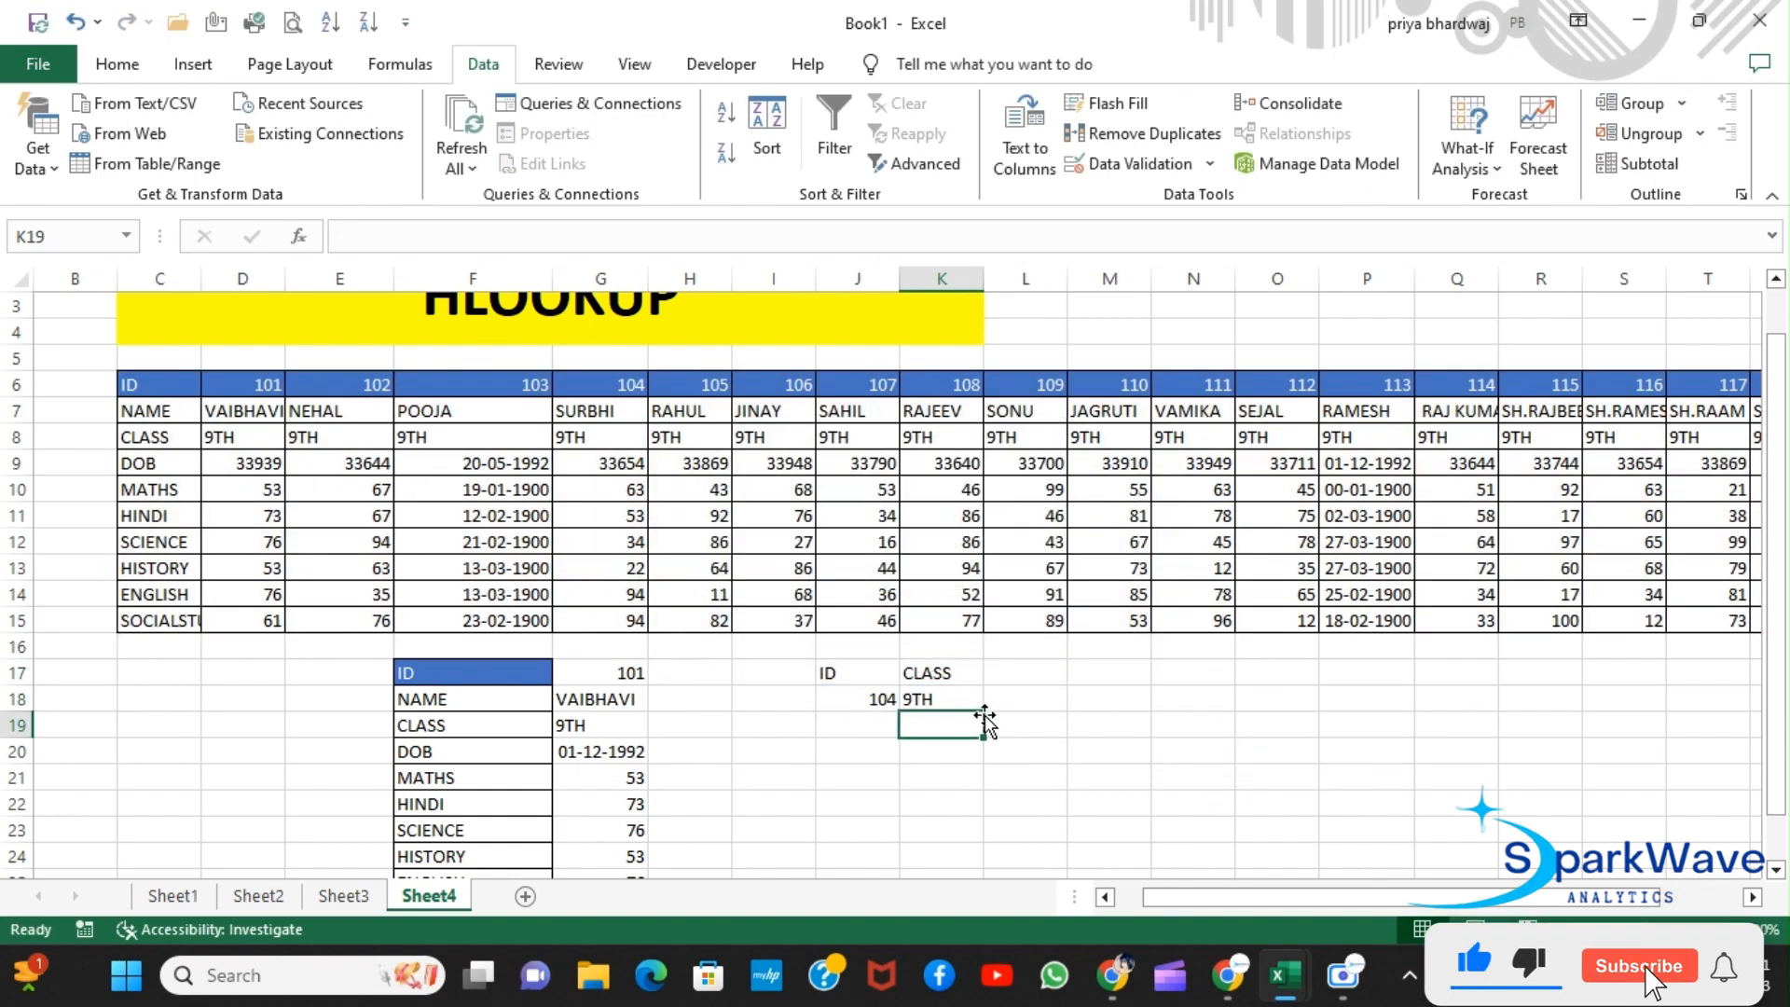
Step: Switch the K17 field dropdown to HINDI
left_click(961, 674)
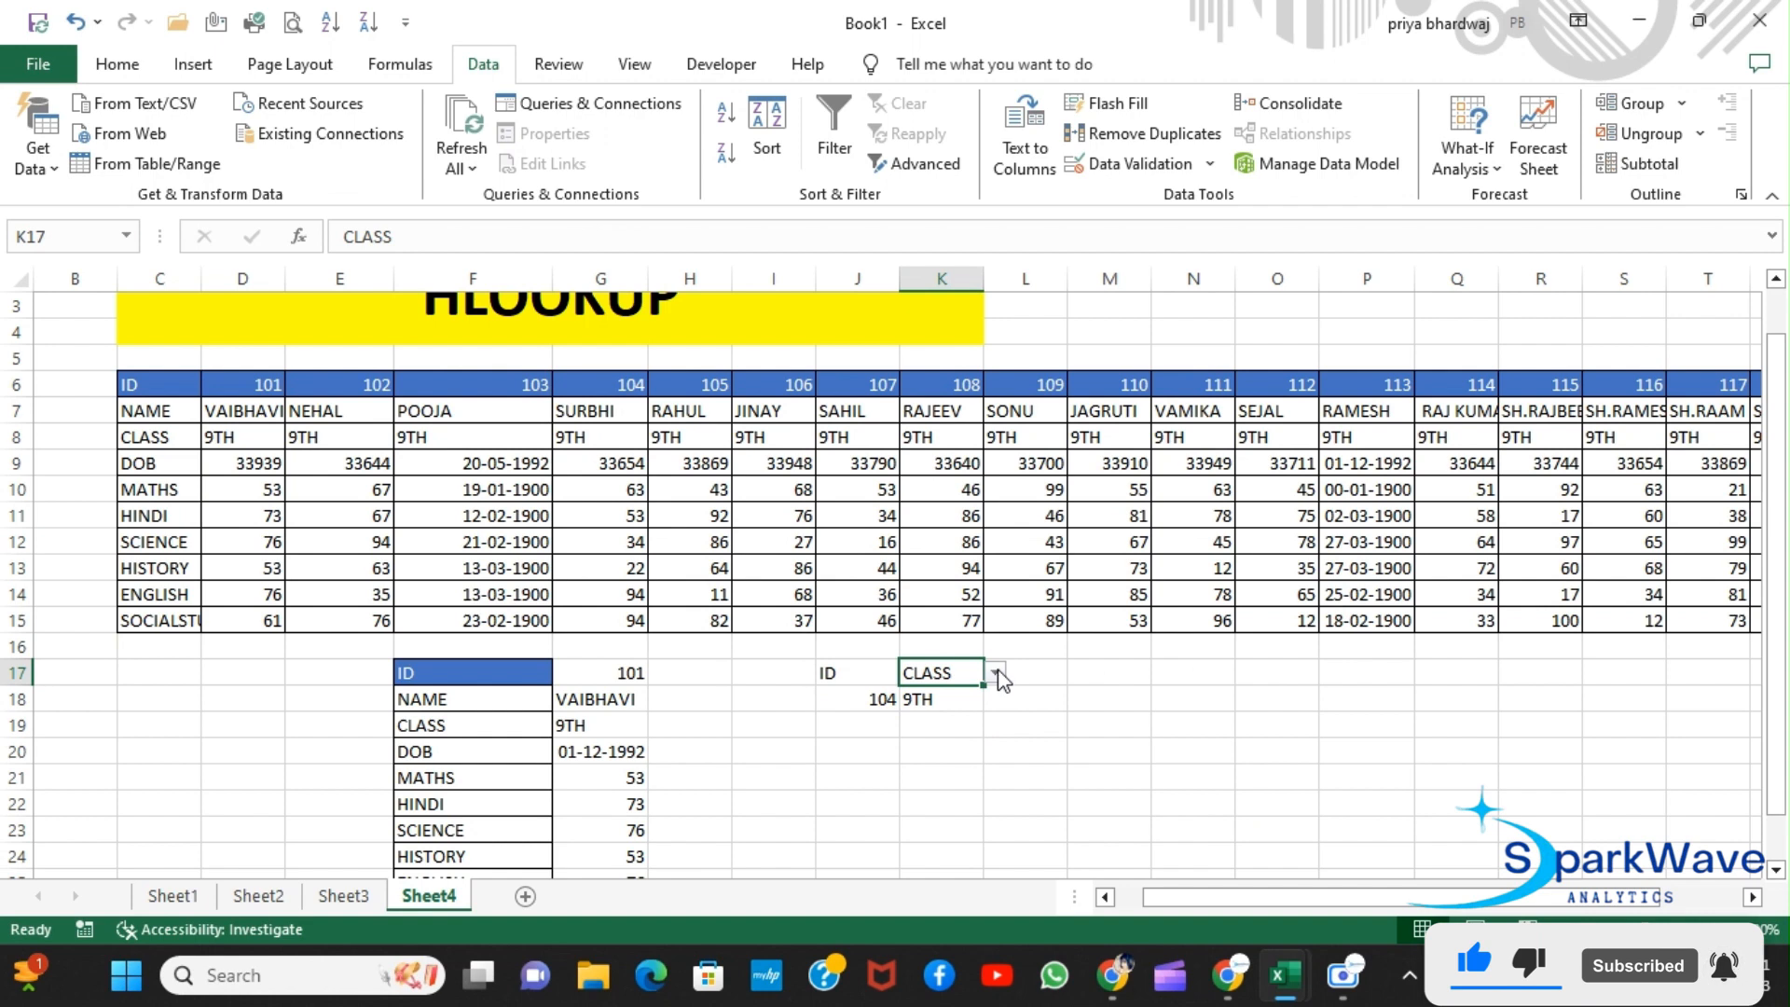
left_click(997, 676)
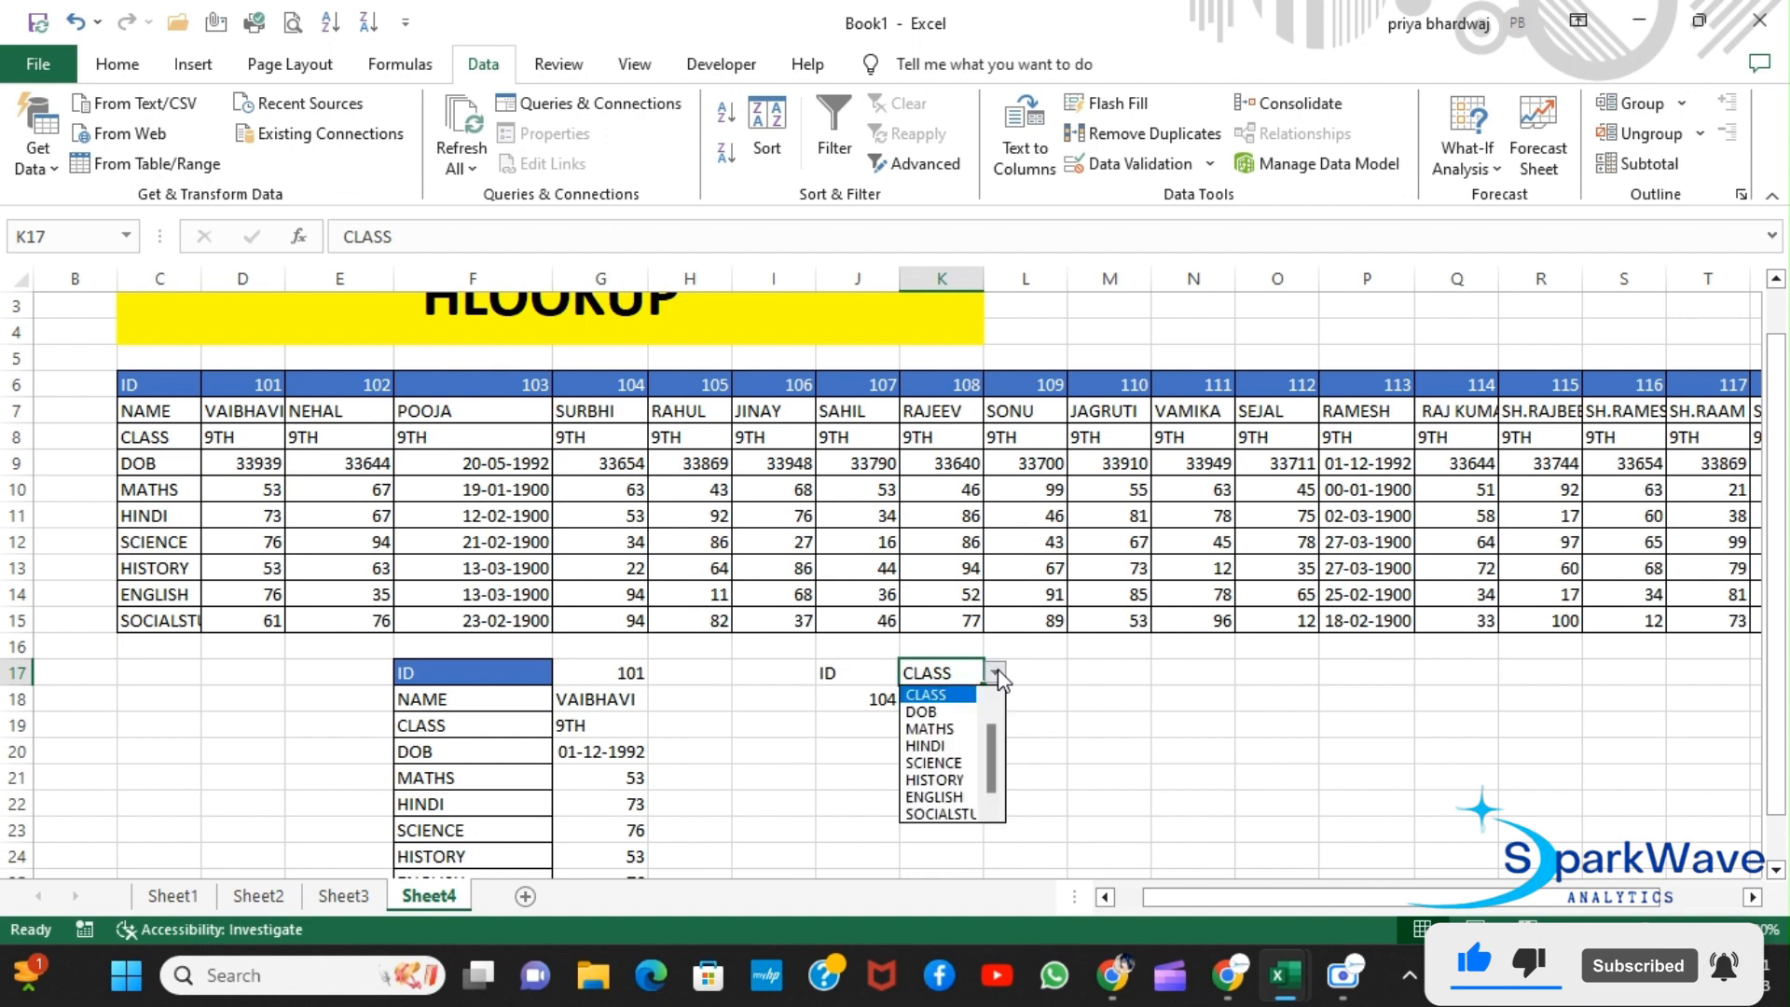
left_click(942, 745)
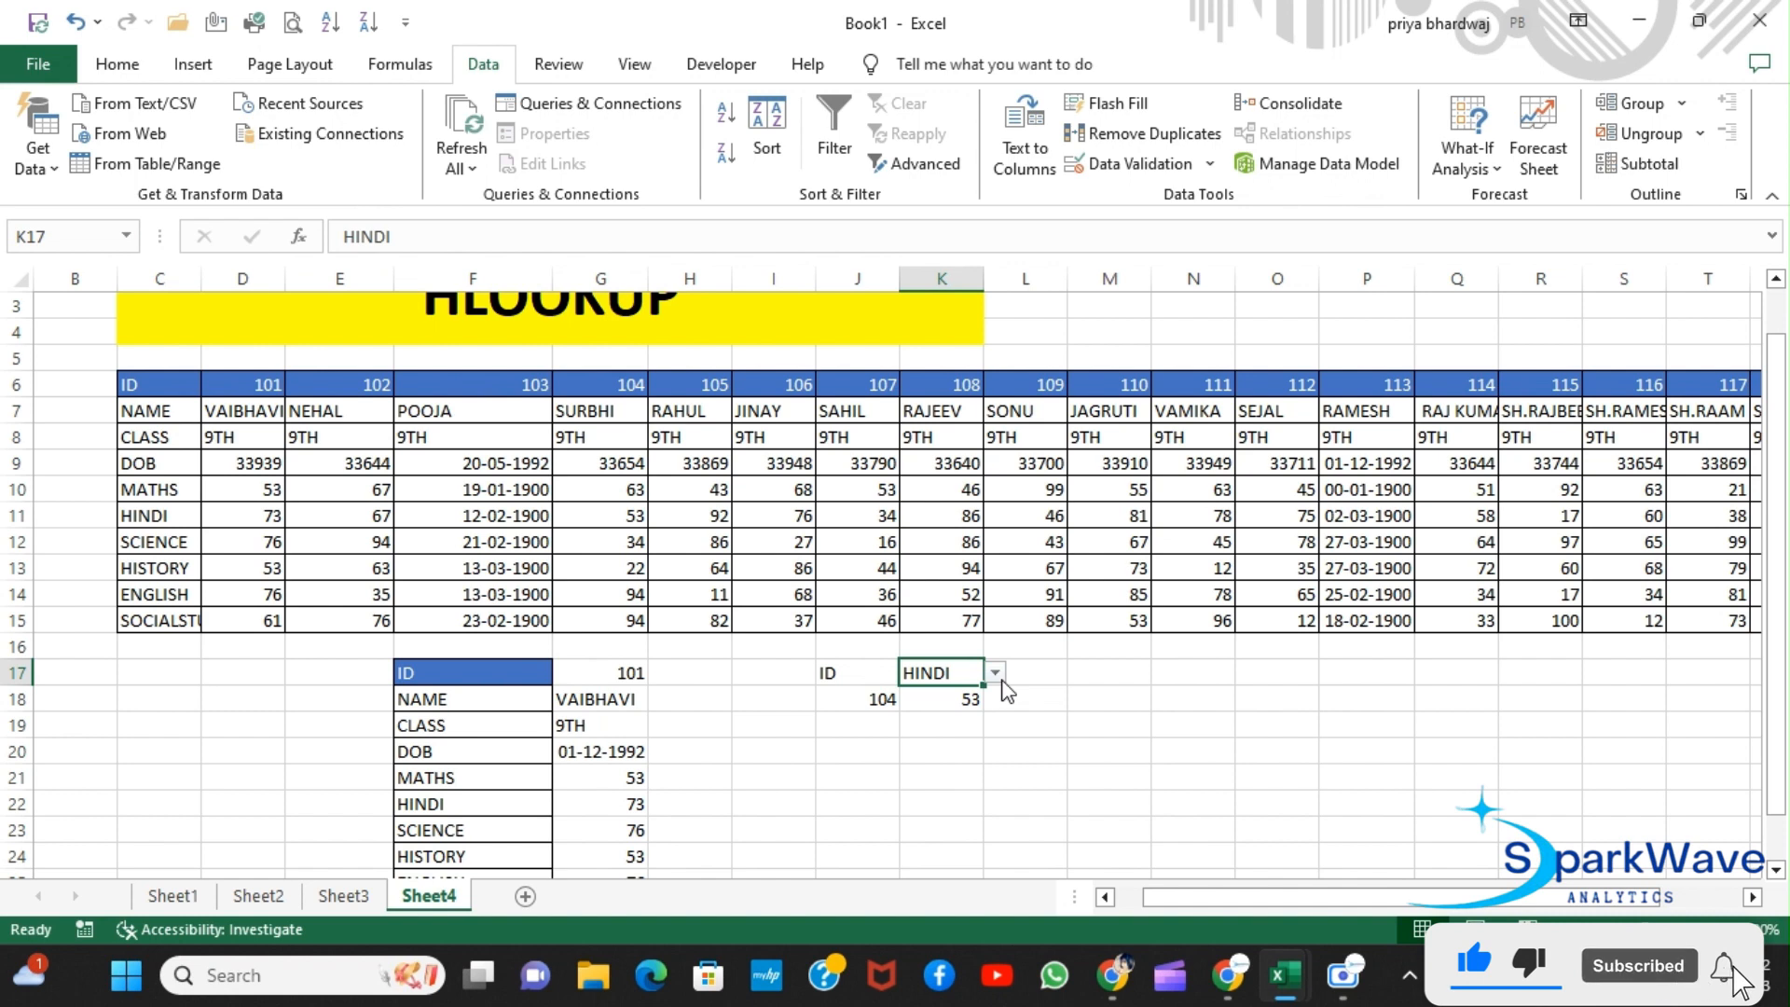
scroll(1007, 692, "up", 1)
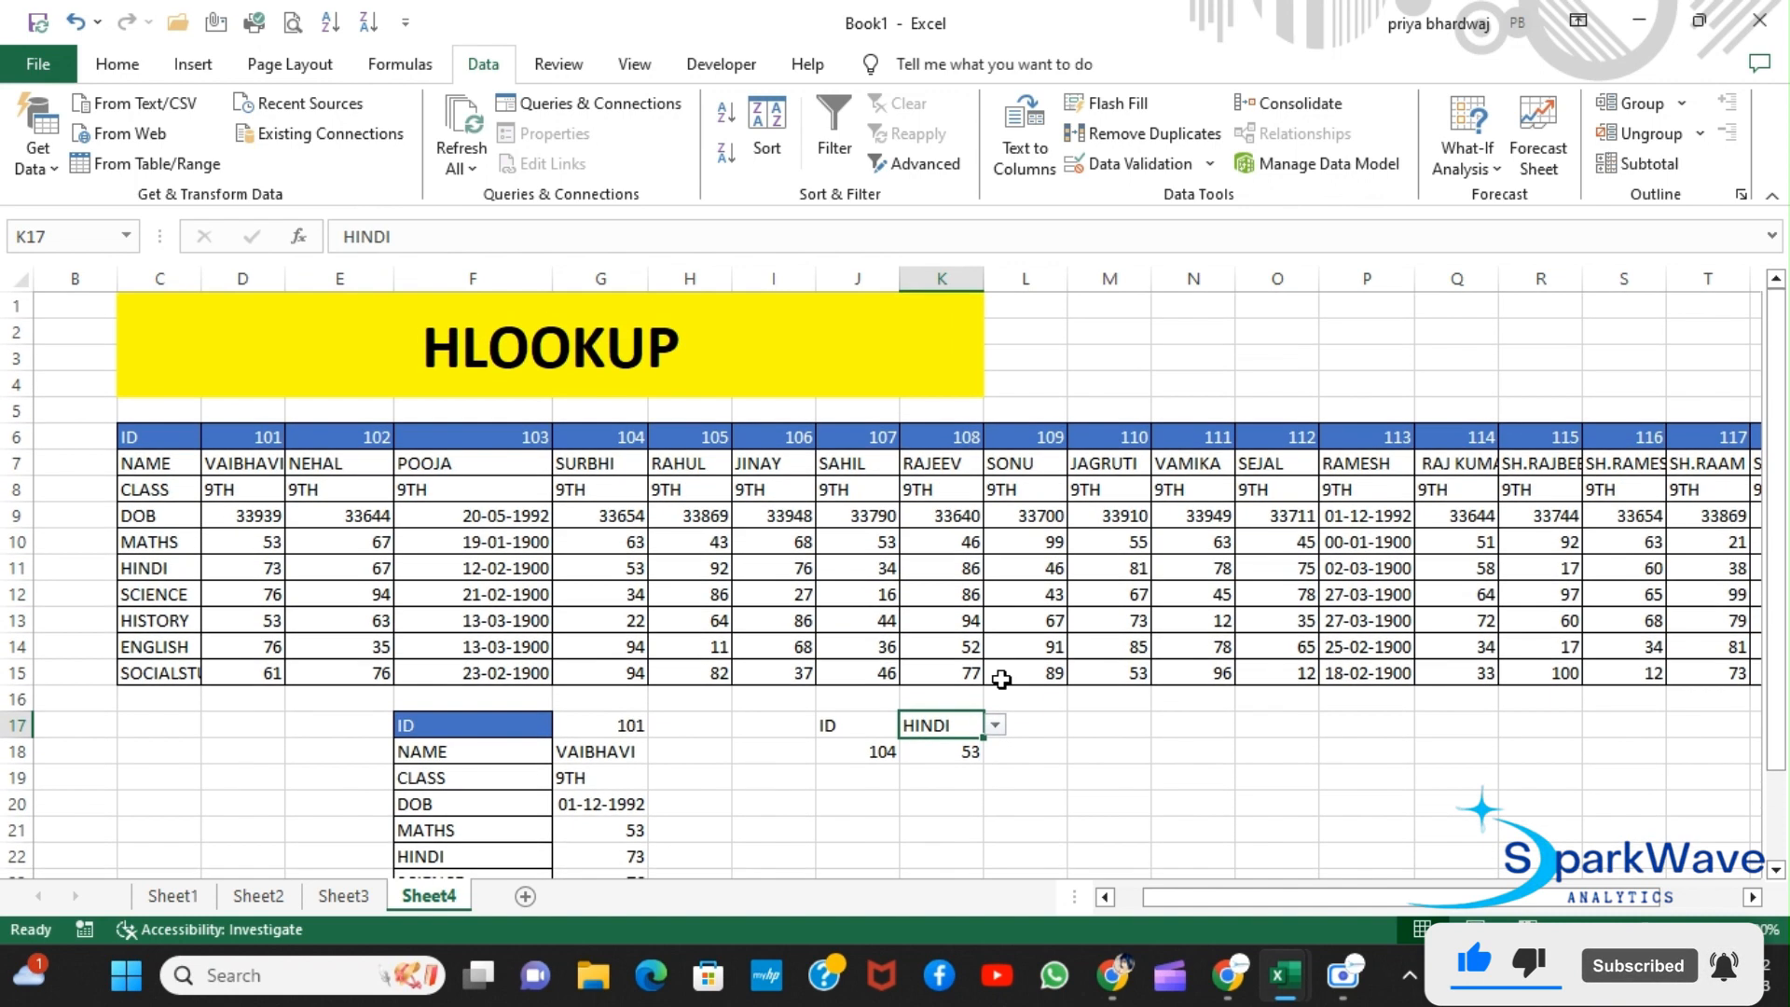